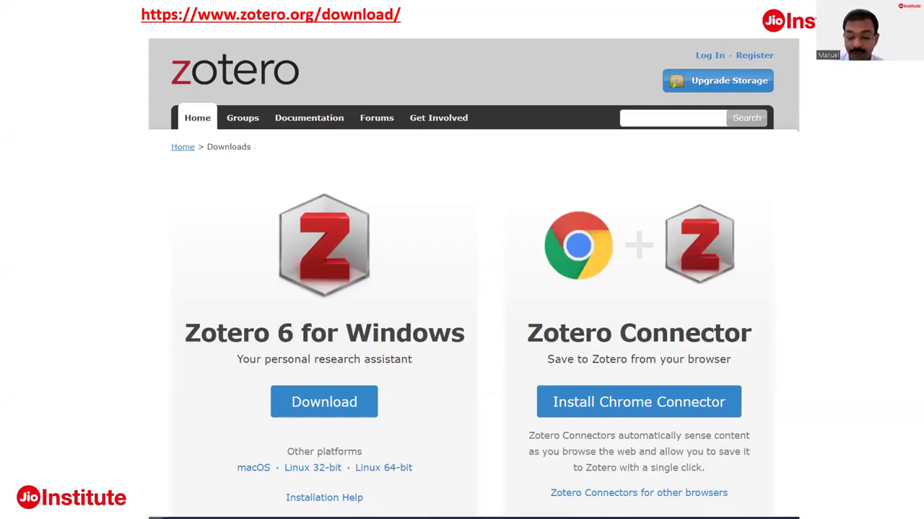
Advance to the 'Demo – MARCEDIT, Bibdata & Zotero' slide and end the slideshow
{"action": "key", "text": "Right"}
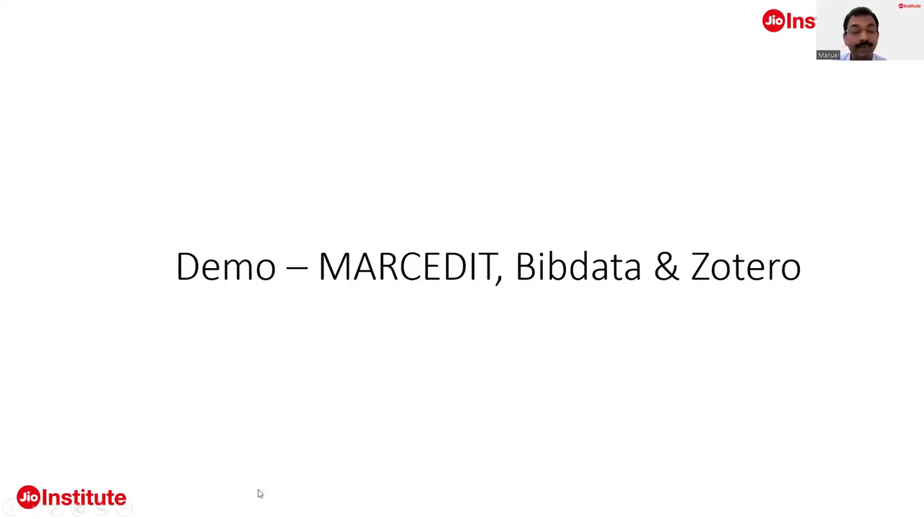
{"action": "key", "text": "Escape"}
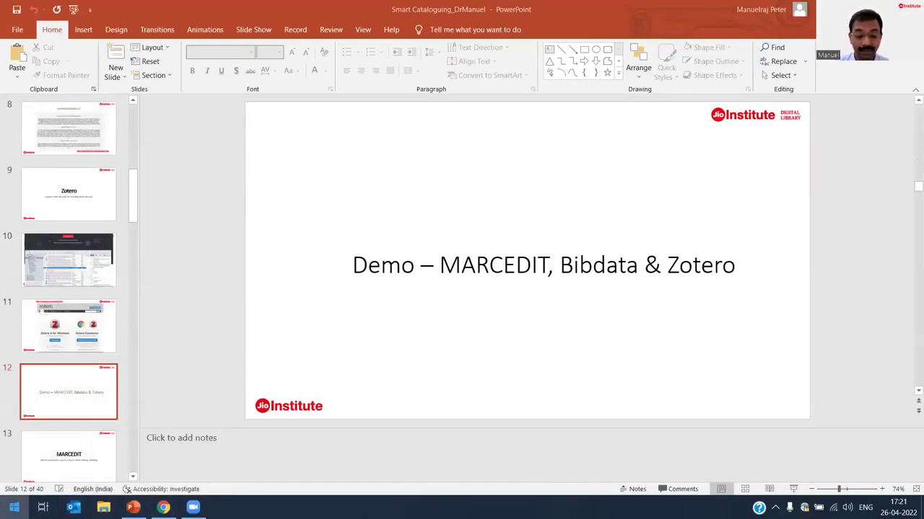
Search the Start menu for 'marc' and launch MarcEdit 7.5
{"action": "left_click", "coordinate": [15, 507]}
{"action": "type", "text": "marck"}
{"action": "key", "text": "BackSpace"}
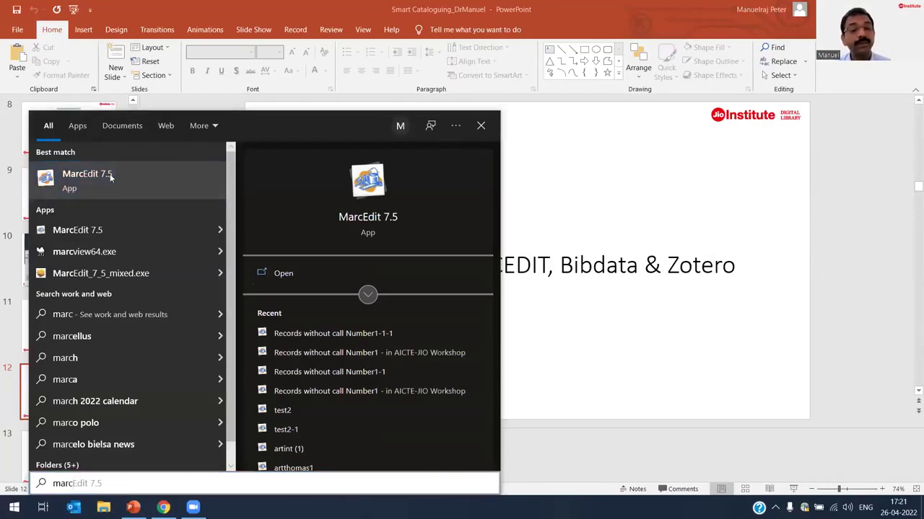
{"action": "left_click", "coordinate": [112, 175]}
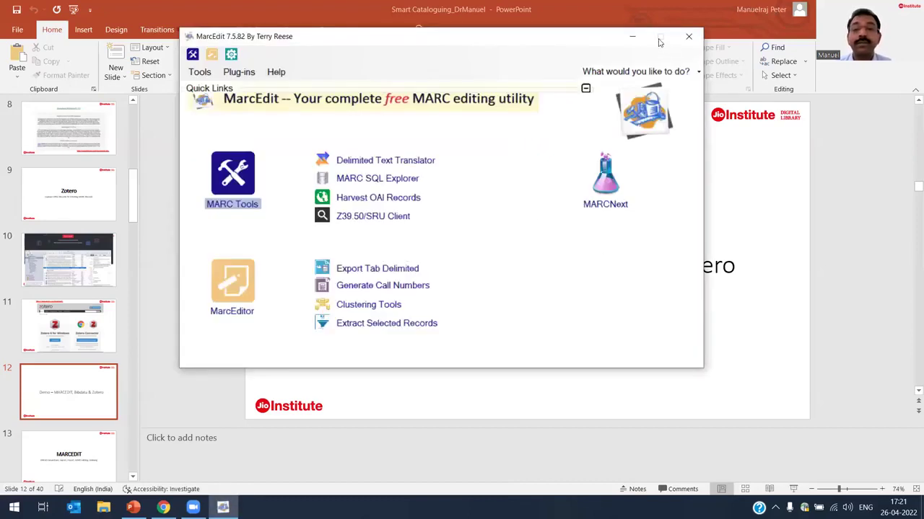
Show MarcEdit alone on the desktop, reposition its window, and open the Z39.50/SRU Client
{"action": "key", "text": "super+Home"}
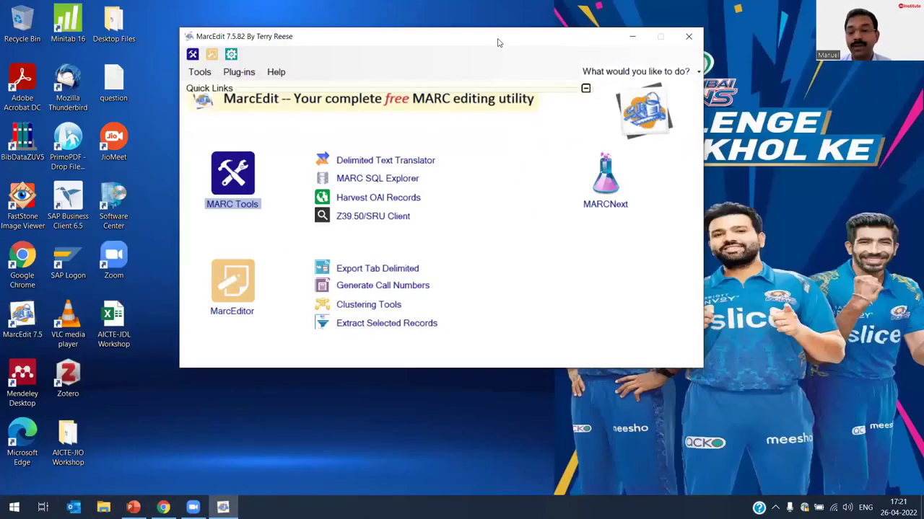
{"action": "left_click_drag", "start_coordinate": [503, 44], "coordinate": [516, 58]}
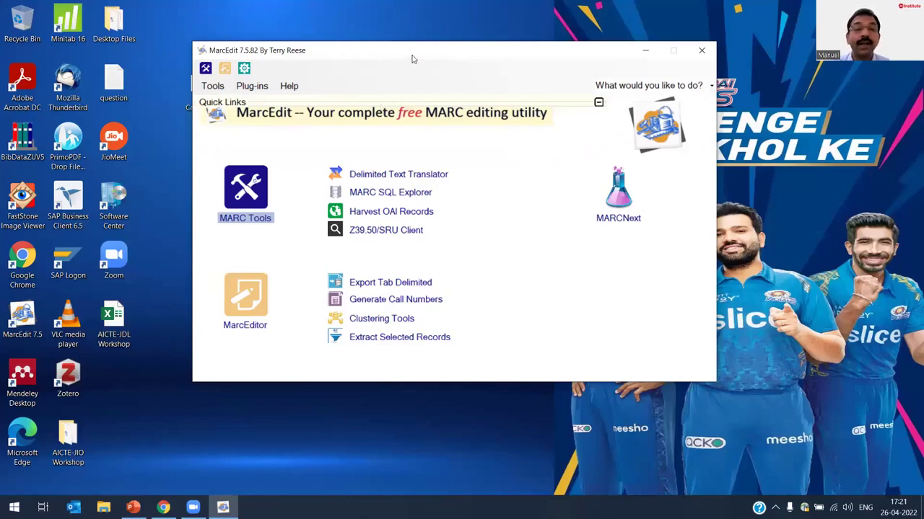
{"action": "left_click_drag", "start_coordinate": [416, 58], "coordinate": [417, 67]}
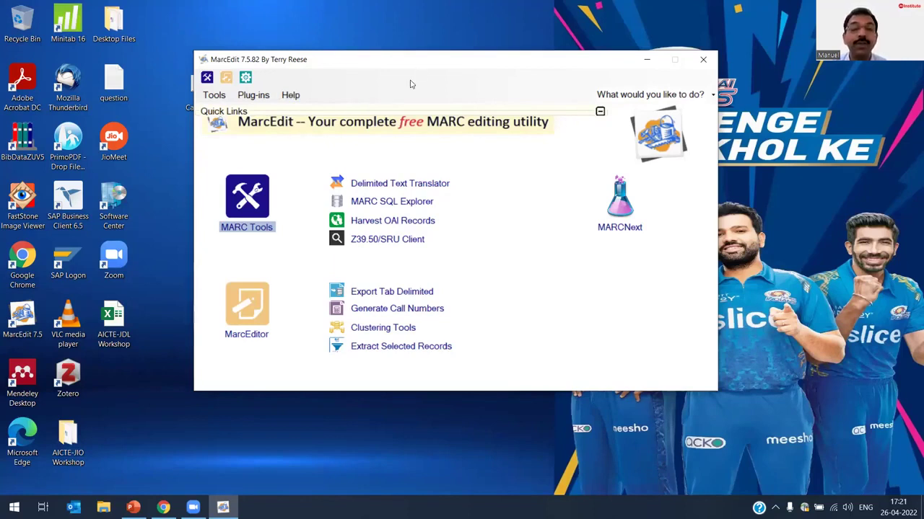
{"action": "left_click", "coordinate": [416, 243]}
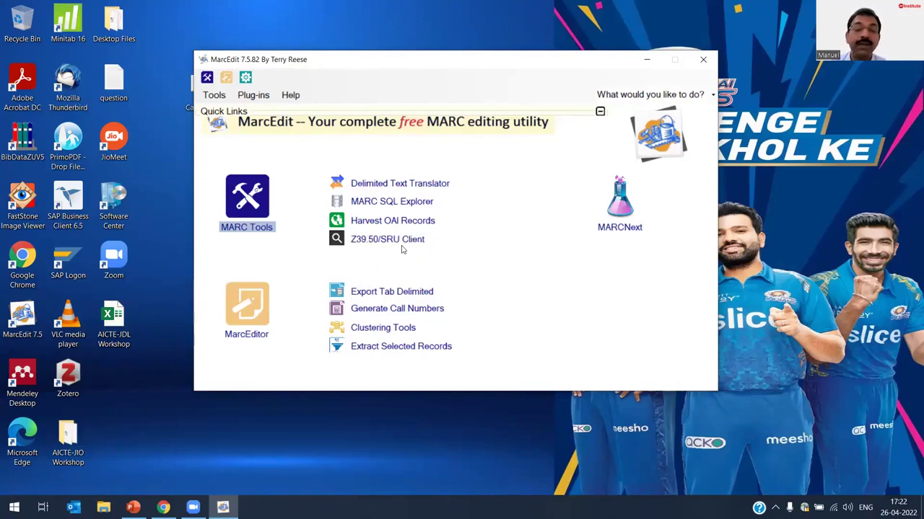
{"action": "left_click", "coordinate": [403, 247]}
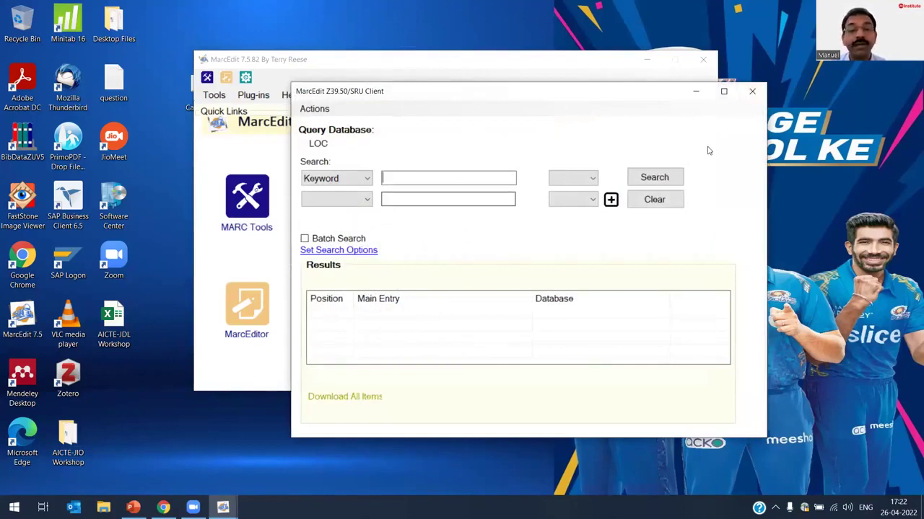
Reopen the Z39.50/SRU Client, preview the blank Add New Z39.50 Server settings, then reopen Actions
{"action": "left_click", "coordinate": [754, 92]}
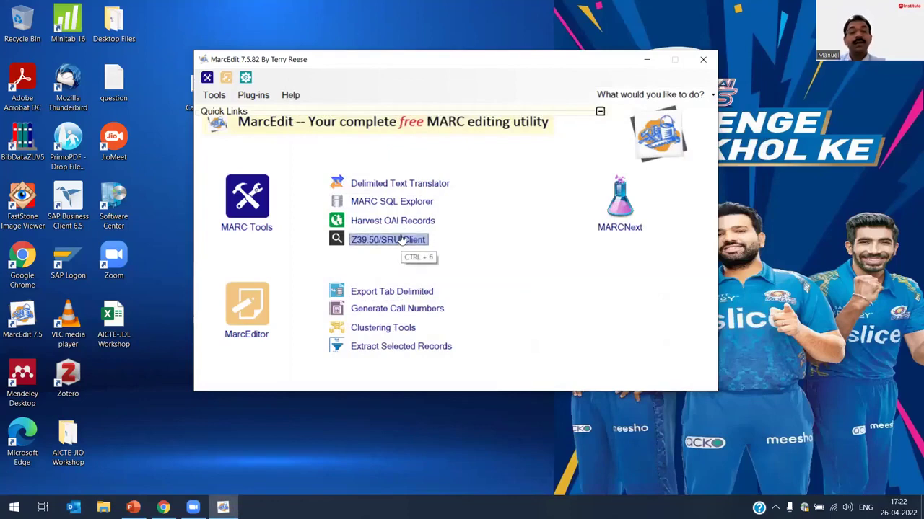
{"action": "left_click", "coordinate": [394, 244]}
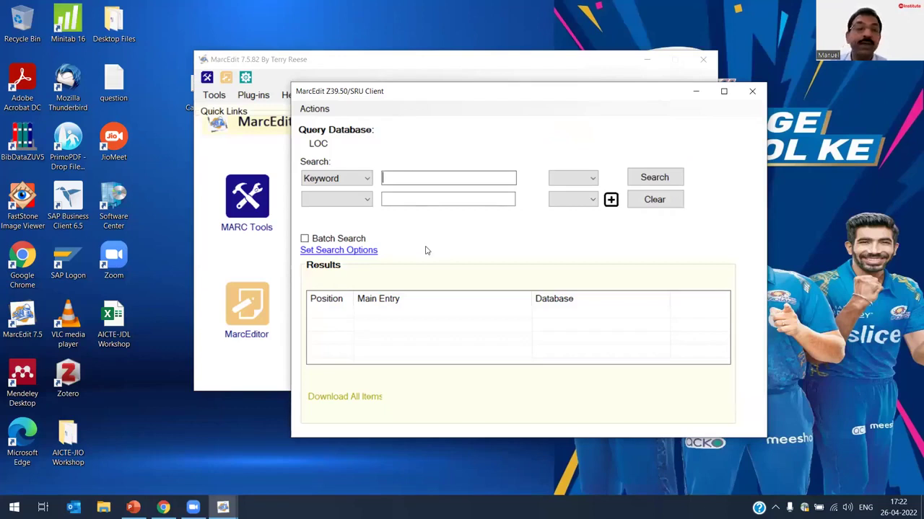
{"action": "left_click", "coordinate": [313, 109]}
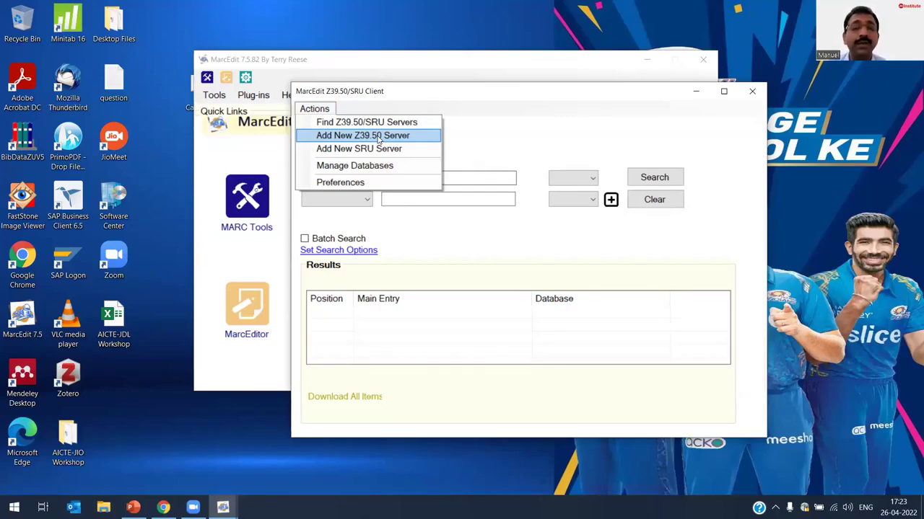
{"action": "left_click", "coordinate": [378, 140]}
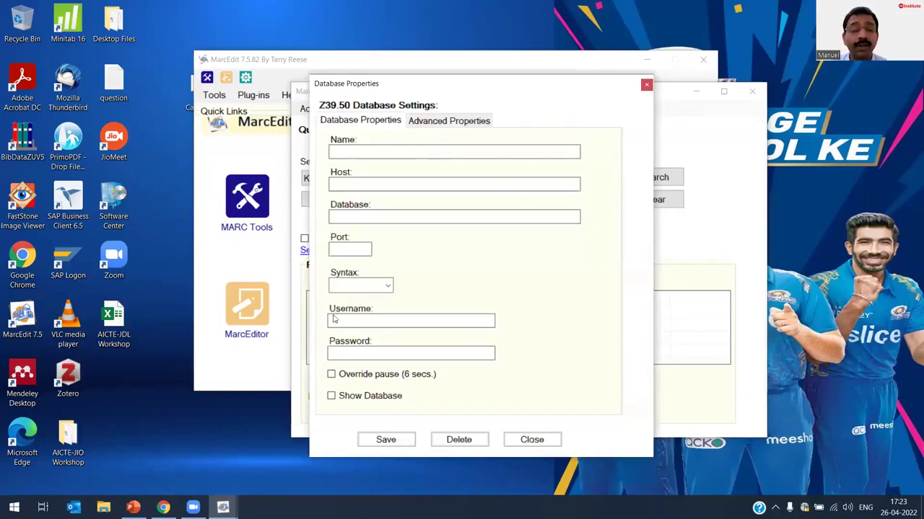
{"action": "left_click", "coordinate": [532, 440]}
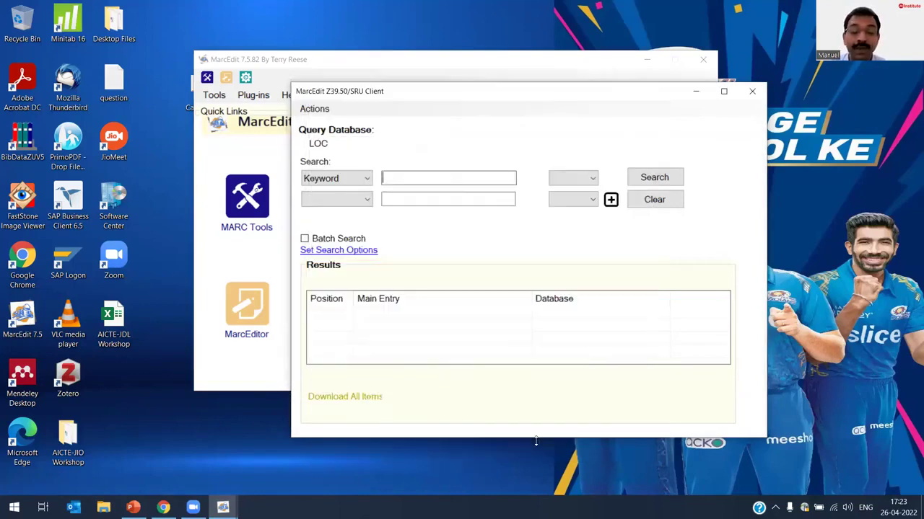
{"action": "left_click", "coordinate": [315, 108]}
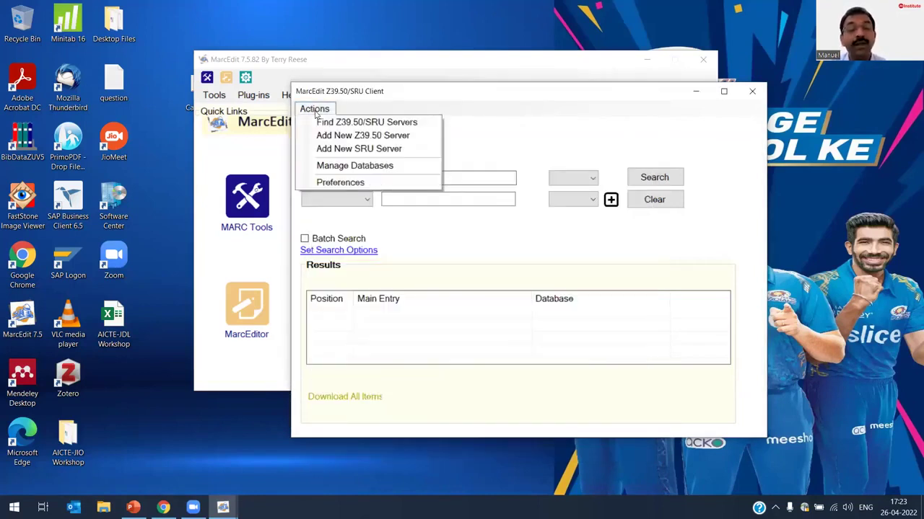
Open the Find Z39.50/SRU Servers registry, try a 'university' keyword search, then clear it
{"action": "left_click", "coordinate": [365, 124]}
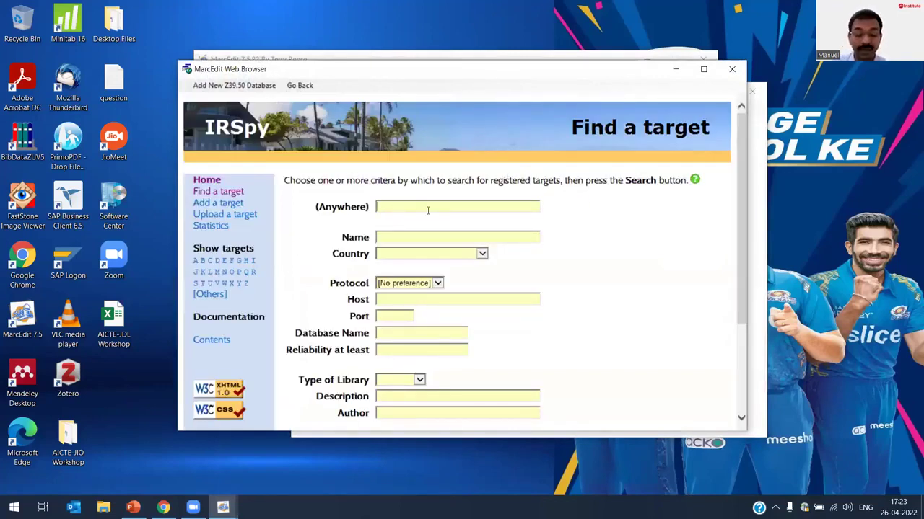
{"action": "left_click", "coordinate": [428, 208]}
{"action": "type", "text": "university"}
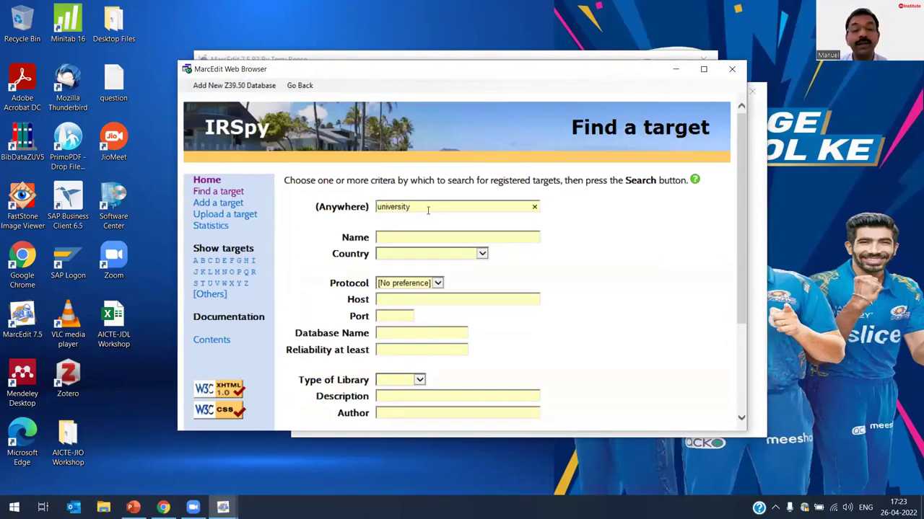
{"action": "scroll", "coordinate": [676, 344], "scroll_direction": "down", "scroll_amount": 2}
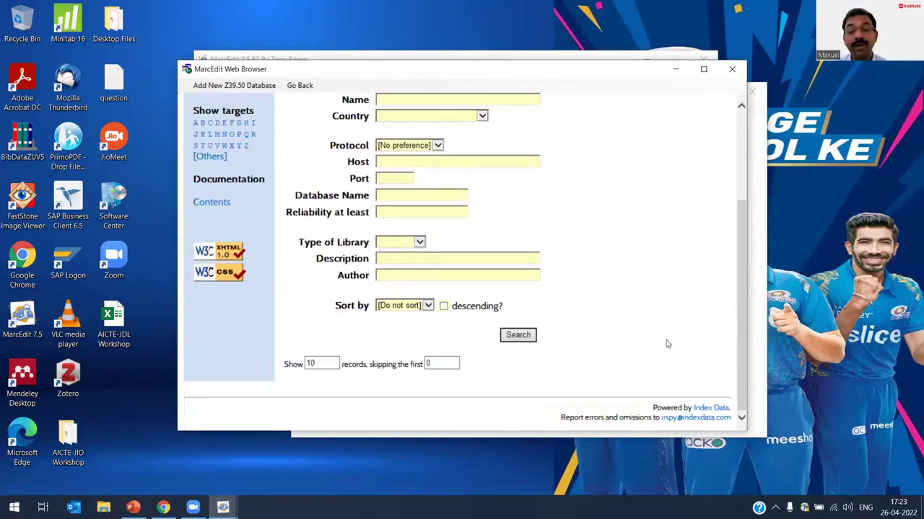
{"action": "scroll", "coordinate": [606, 327], "scroll_direction": "up", "scroll_amount": 3}
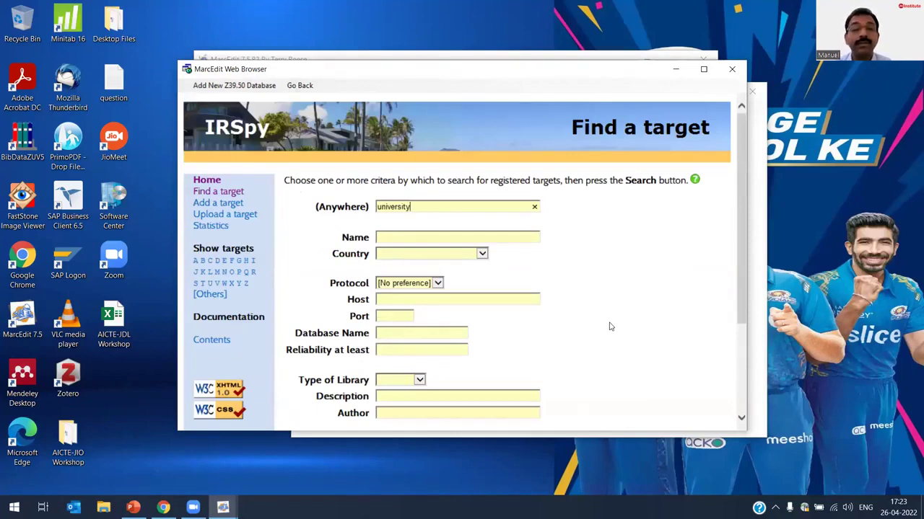
{"action": "scroll", "coordinate": [609, 327], "scroll_direction": "down", "scroll_amount": 2}
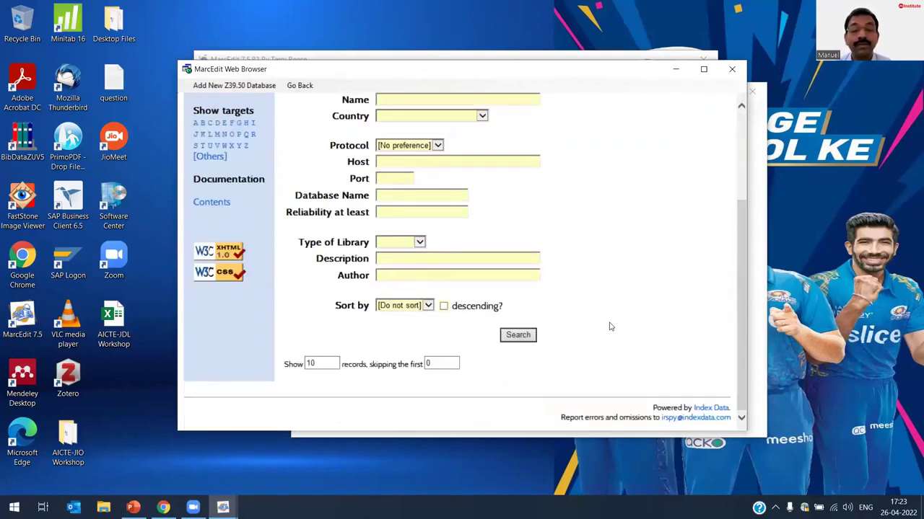
{"action": "scroll", "coordinate": [621, 324], "scroll_direction": "up", "scroll_amount": 2}
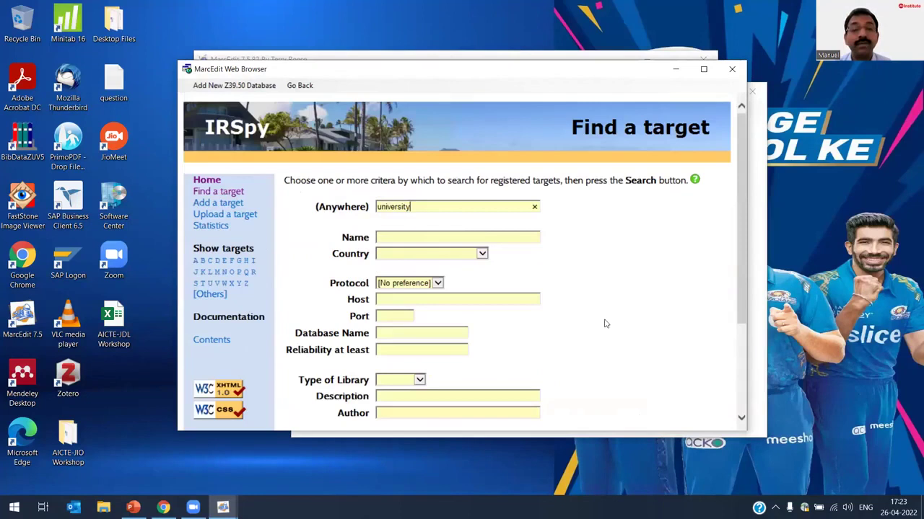
{"action": "left_click", "coordinate": [534, 209]}
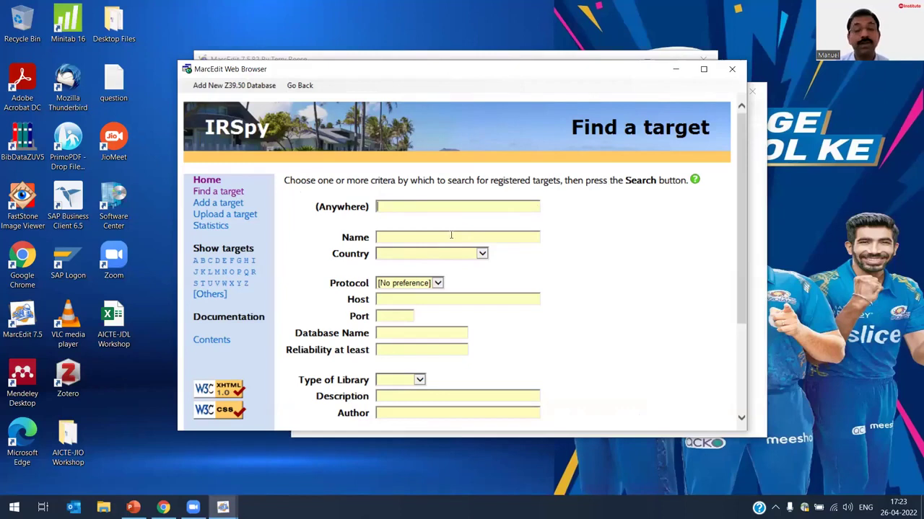
Search the server registry by institution name 'yale'
{"action": "left_click", "coordinate": [441, 238]}
{"action": "type", "text": "yeal"}
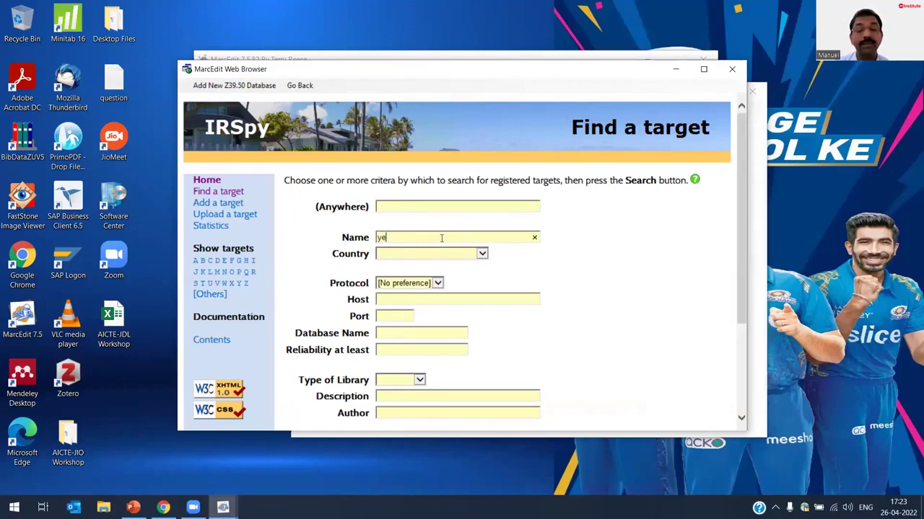
{"action": "key", "text": "BackSpace"}
{"action": "key", "text": "BackSpace"}
{"action": "key", "text": "BackSpace"}
{"action": "type", "text": "ale"}
{"action": "scroll", "coordinate": [577, 269], "scroll_direction": "down", "scroll_amount": 2}
{"action": "left_click", "coordinate": [526, 337]}
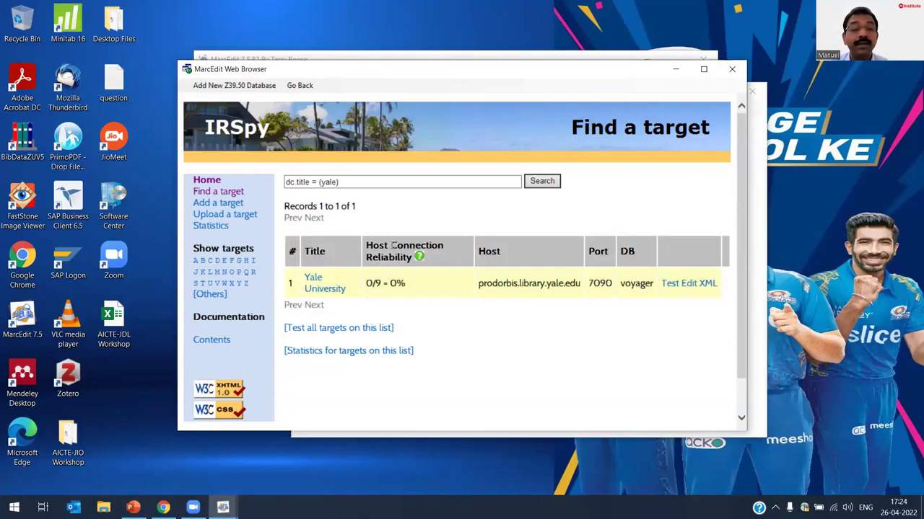
Open Yale University's full target record: host prodorbis.library.yale.edu, port 7090, database voyager
{"action": "left_click", "coordinate": [328, 290]}
{"action": "scroll", "coordinate": [546, 295], "scroll_direction": "down", "scroll_amount": 5}
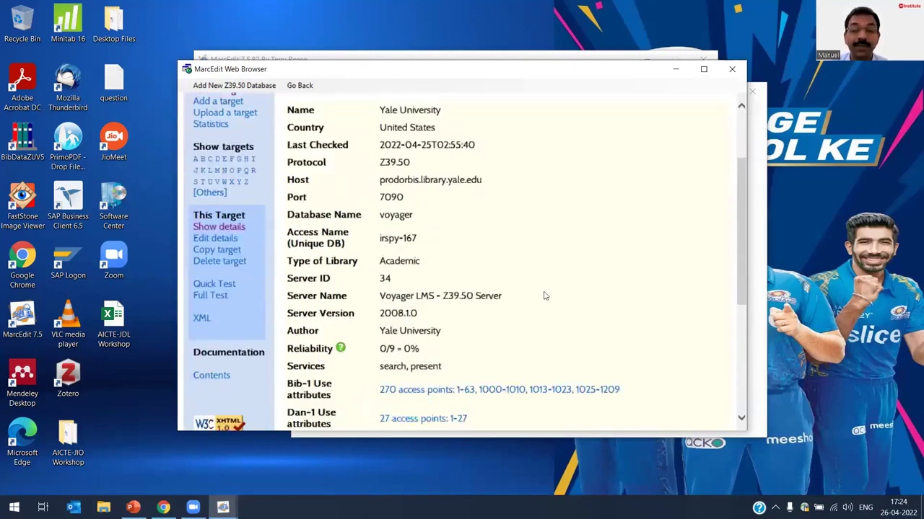
{"action": "scroll", "coordinate": [545, 296], "scroll_direction": "down", "scroll_amount": 4}
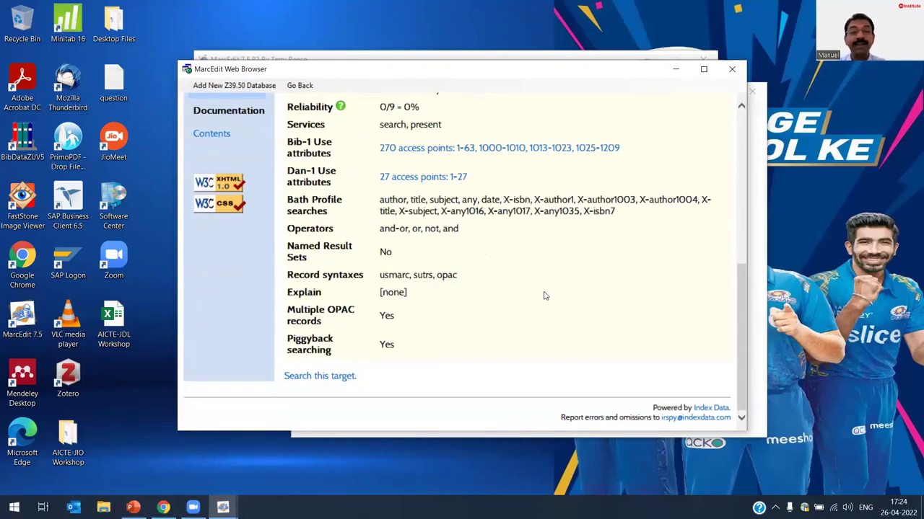
{"action": "scroll", "coordinate": [545, 295], "scroll_direction": "up", "scroll_amount": 9}
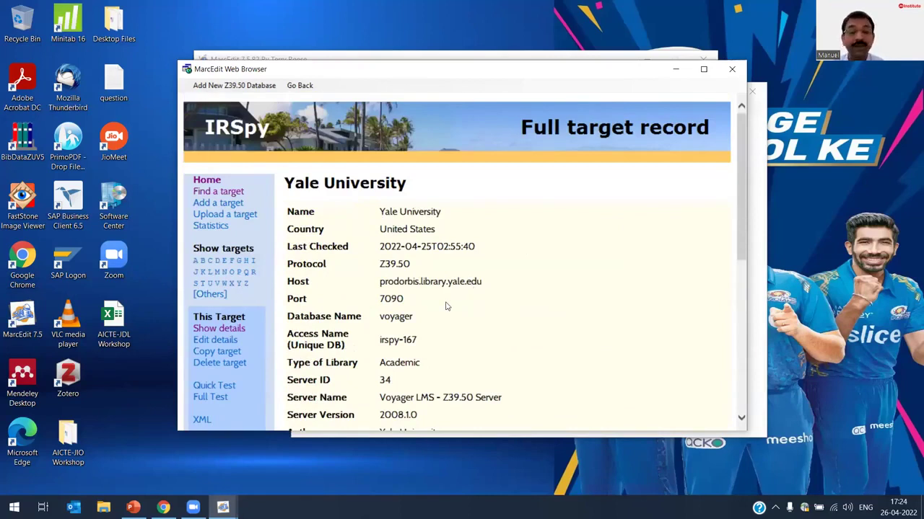
{"action": "scroll", "coordinate": [446, 307], "scroll_direction": "down", "scroll_amount": 1}
{"action": "scroll", "coordinate": [446, 306], "scroll_direction": "down", "scroll_amount": 1}
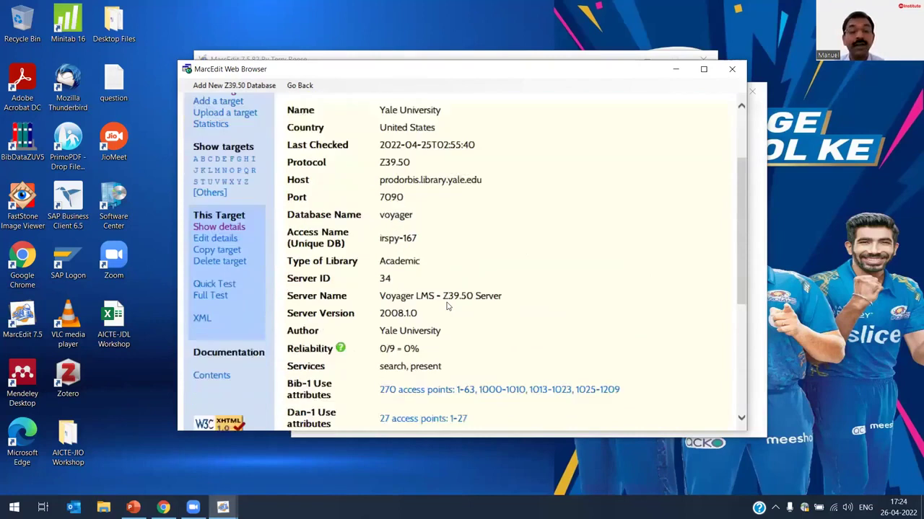
{"action": "scroll", "coordinate": [446, 307], "scroll_direction": "up", "scroll_amount": 2}
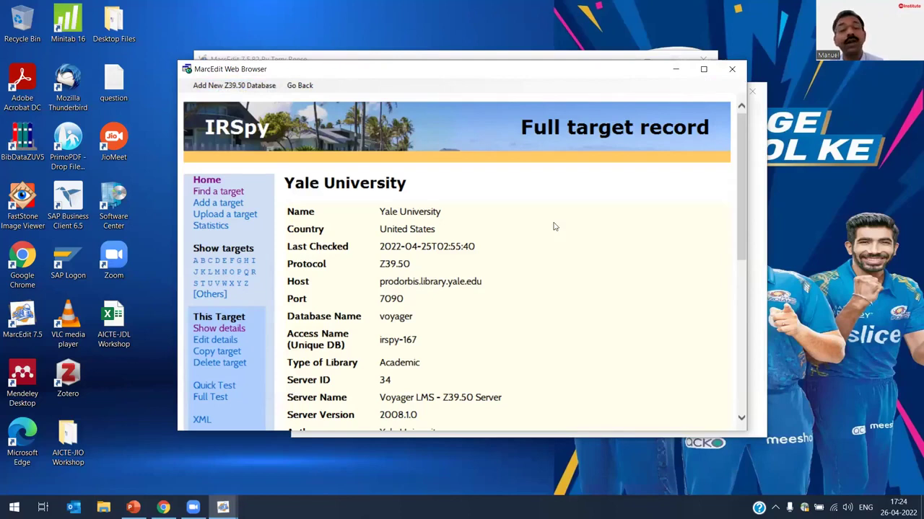
{"action": "left_click", "coordinate": [731, 77]}
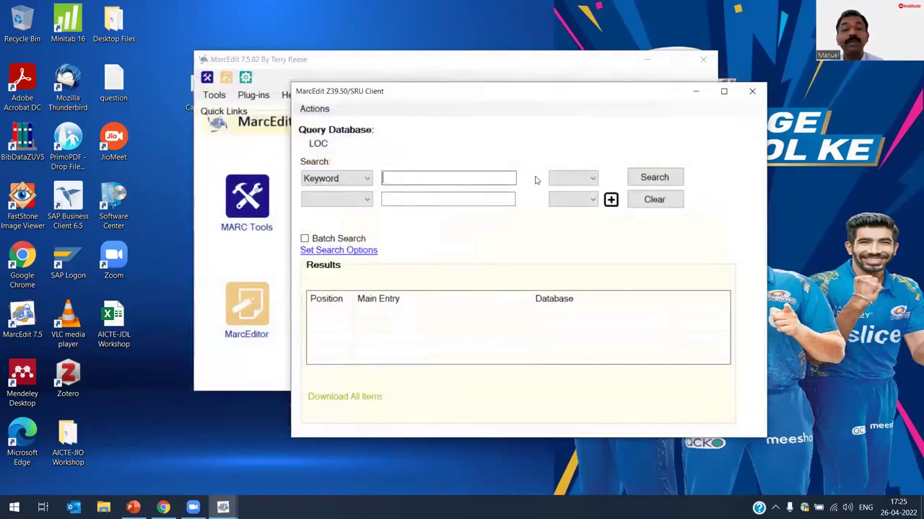
{"action": "left_click", "coordinate": [313, 109]}
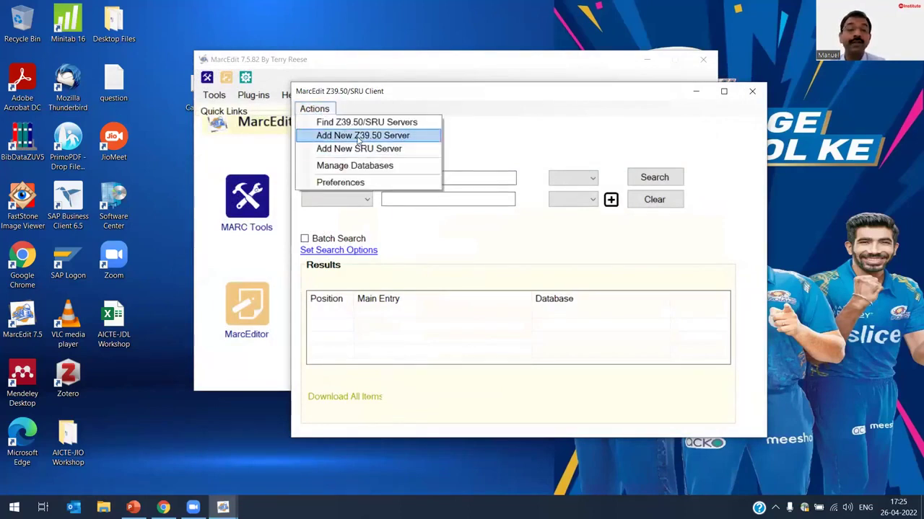
{"action": "left_click", "coordinate": [387, 171]}
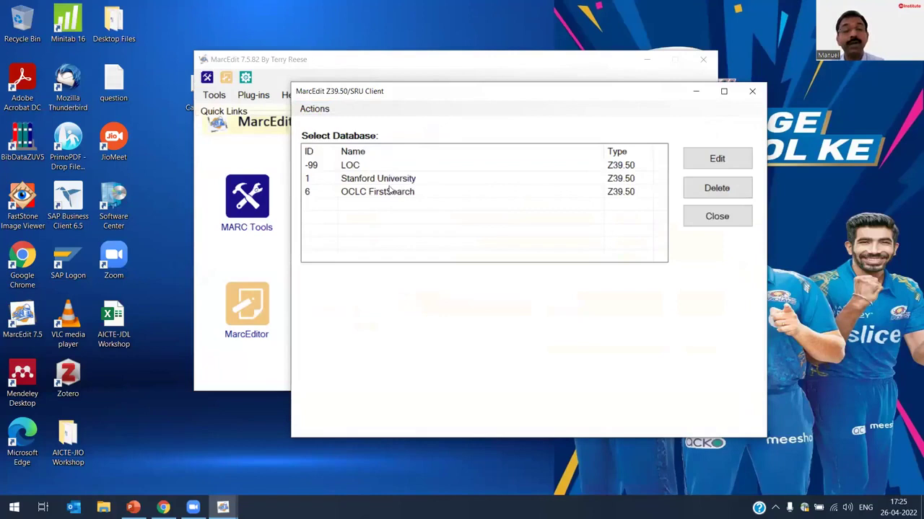
{"action": "left_click", "coordinate": [365, 167]}
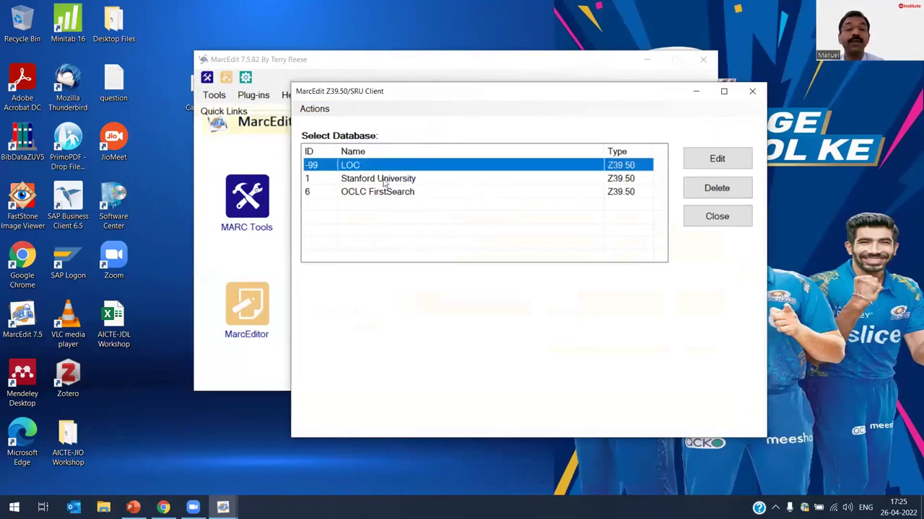
{"action": "left_click", "coordinate": [384, 181]}
{"action": "left_click", "coordinate": [386, 193]}
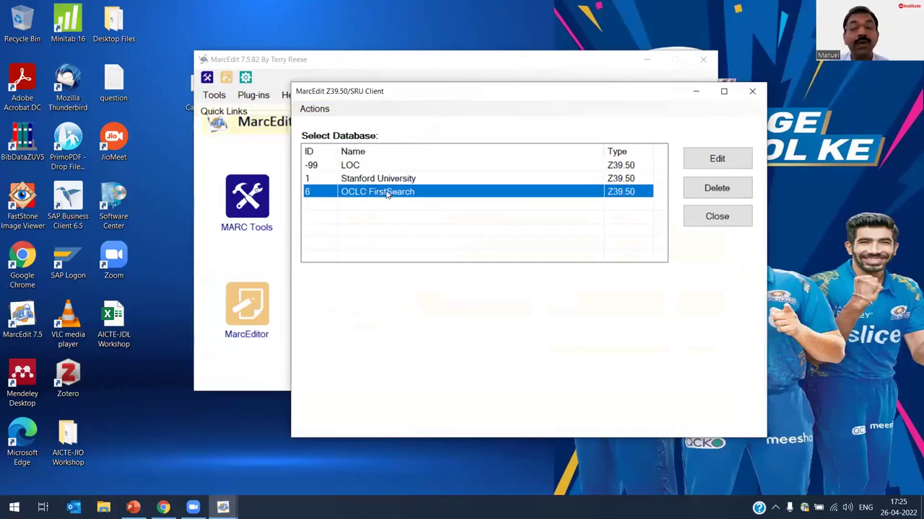
{"action": "left_click", "coordinate": [394, 184]}
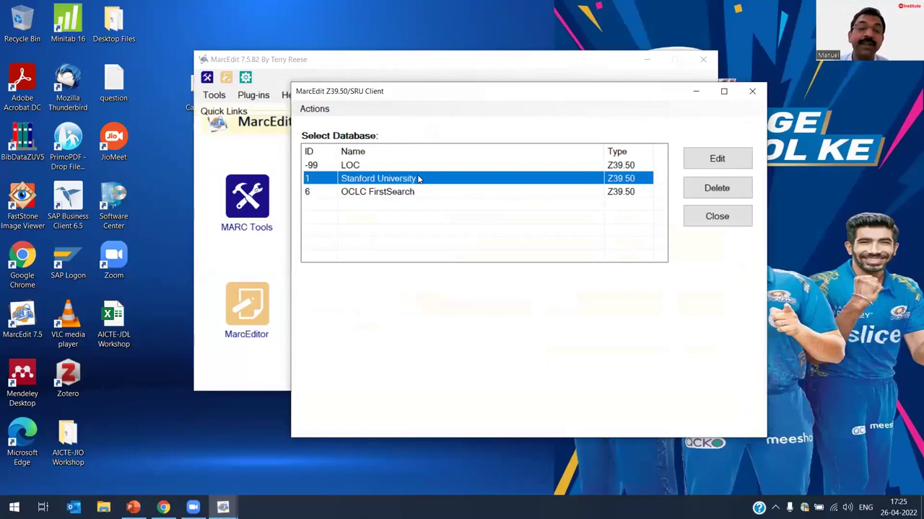
{"action": "left_click", "coordinate": [375, 168]}
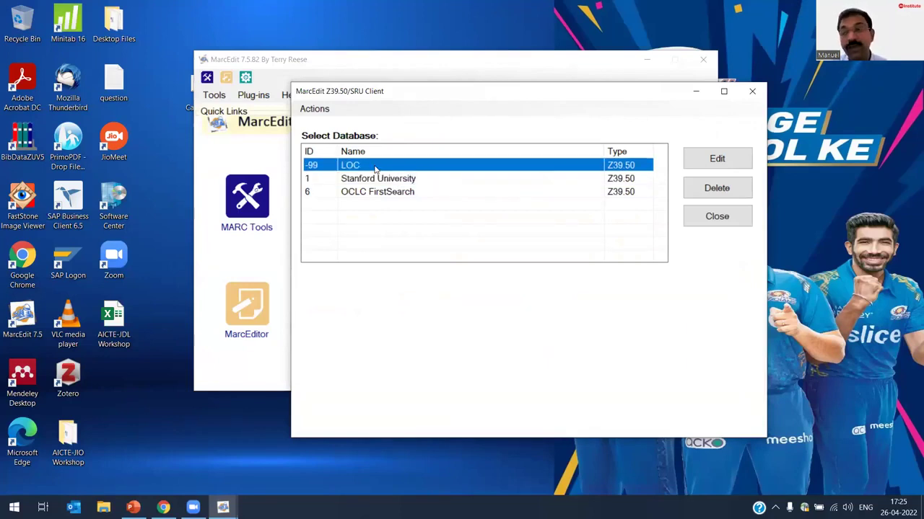
{"action": "left_click", "coordinate": [725, 219]}
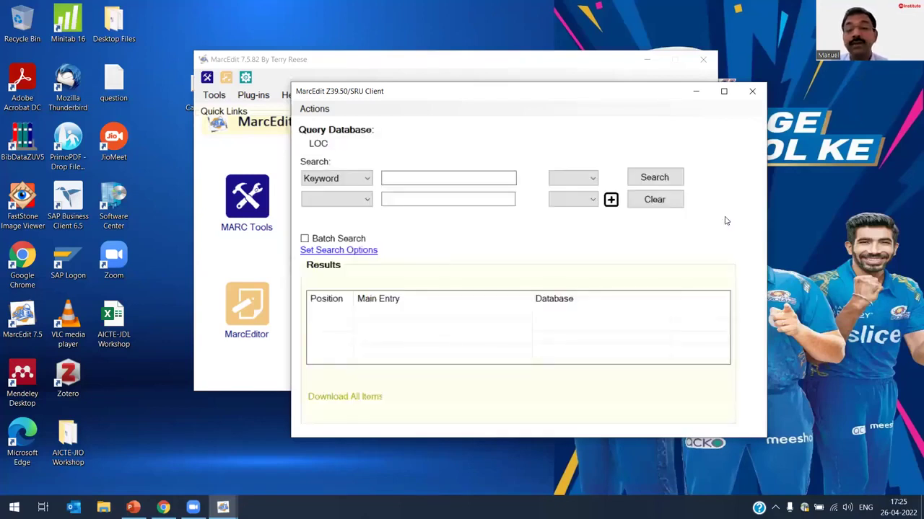
{"action": "left_click", "coordinate": [315, 109]}
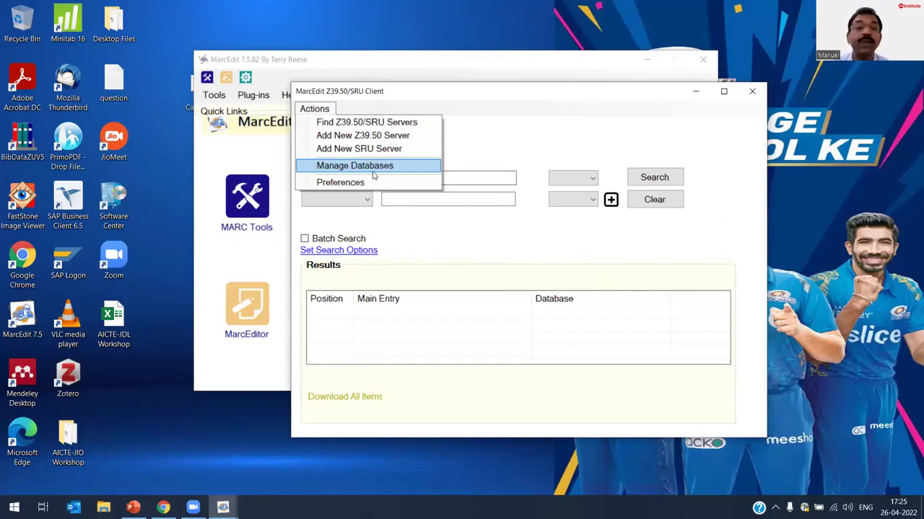
{"action": "left_click", "coordinate": [423, 227]}
{"action": "left_click", "coordinate": [367, 252]}
{"action": "left_click", "coordinate": [352, 166]}
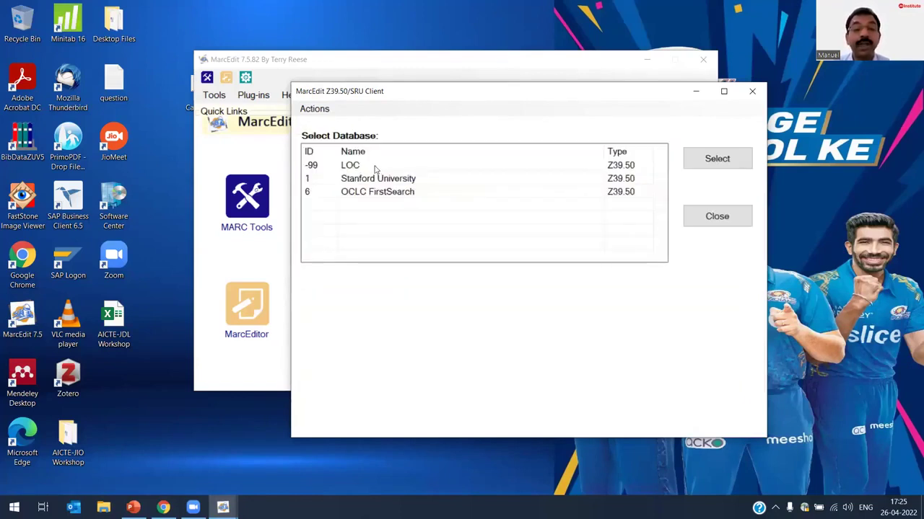
{"action": "left_click", "coordinate": [375, 168]}
{"action": "left_click", "coordinate": [704, 160]}
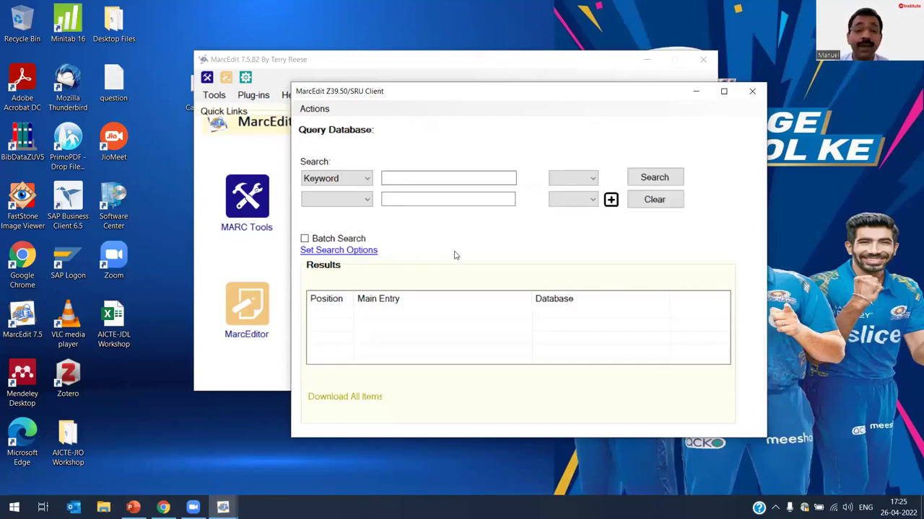
Keep Keyword as the search field and enter 'artificial intelligence' as the search term
{"action": "left_click", "coordinate": [318, 109]}
{"action": "left_click", "coordinate": [462, 175]}
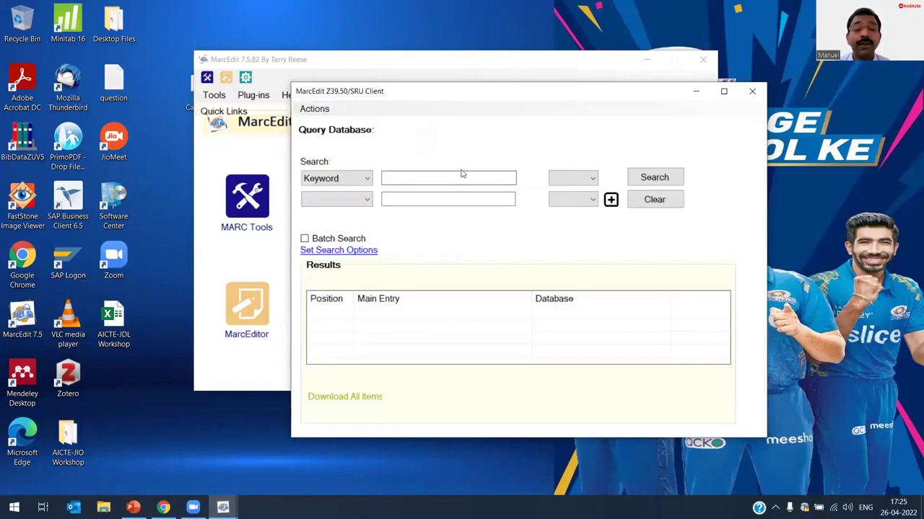
{"action": "left_click", "coordinate": [363, 180]}
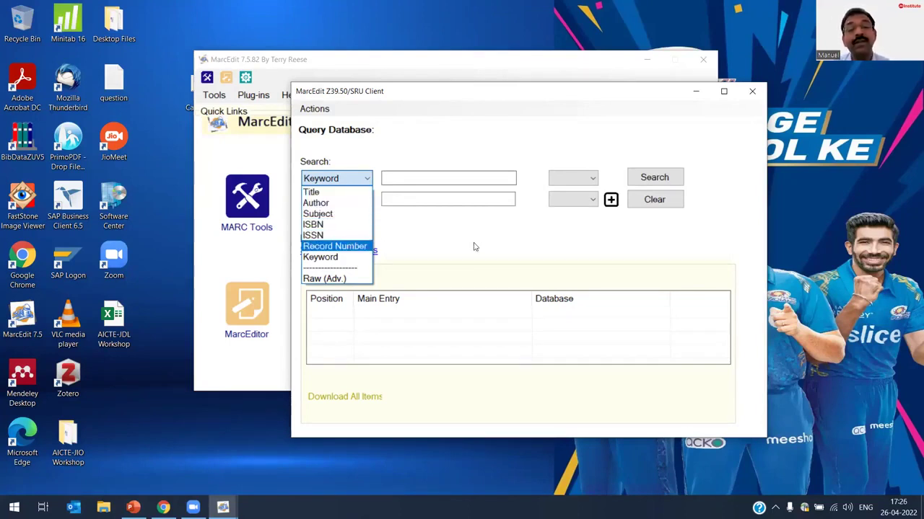
{"action": "left_click", "coordinate": [452, 242]}
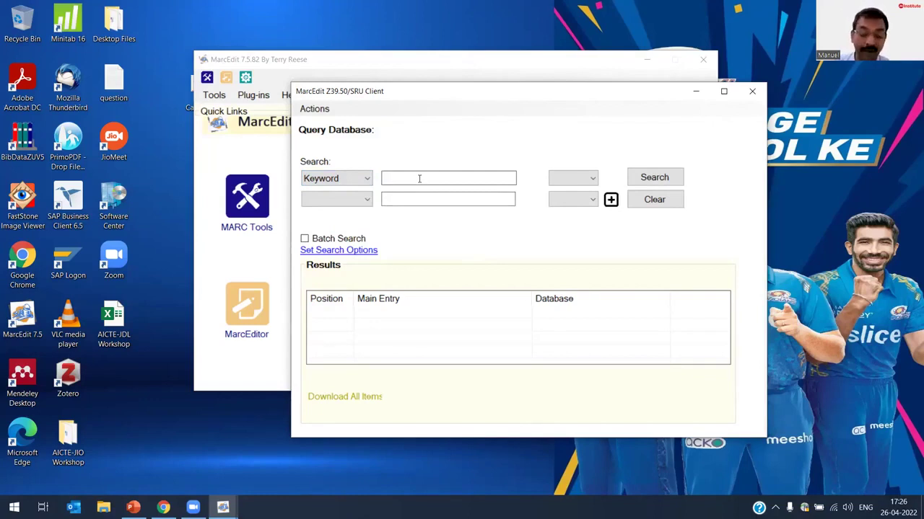
{"action": "type", "text": "artific"}
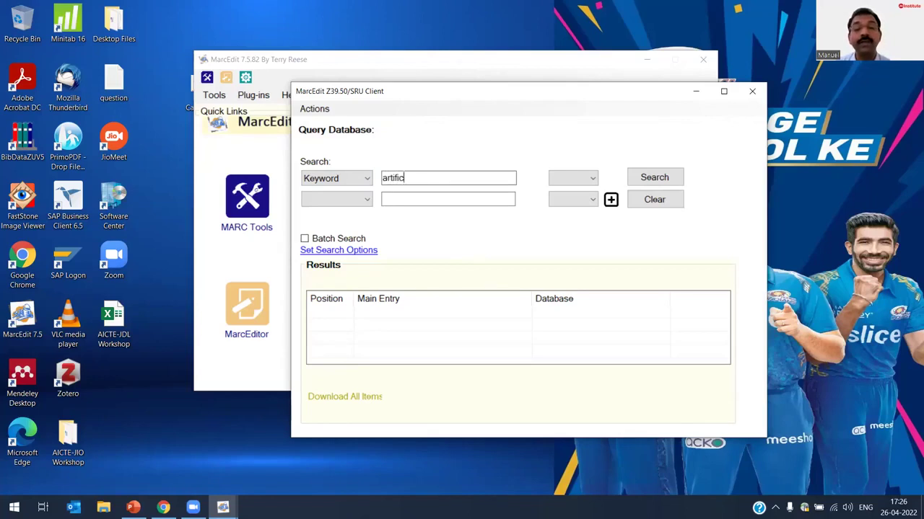
{"action": "type", "text": "ial intelligence"}
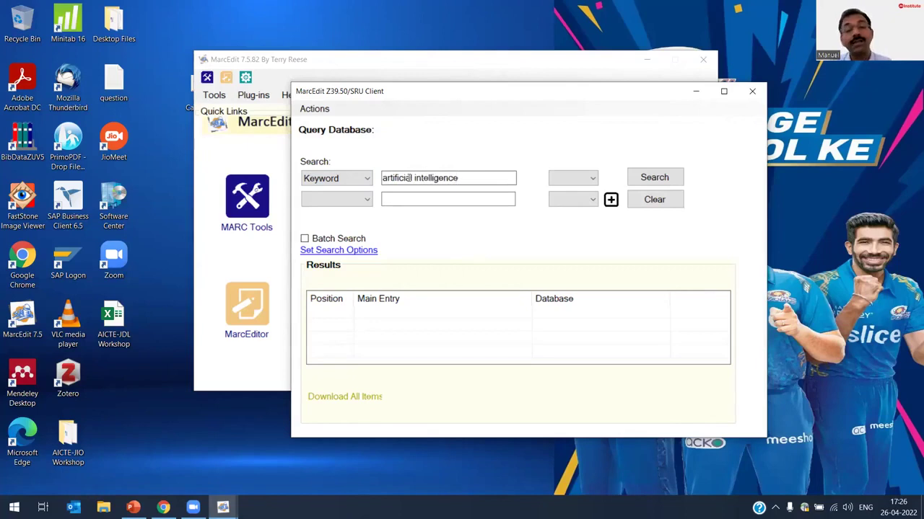
Leave the second field and boolean operator unchanged and run the 'artificial intelligence' search
{"action": "left_click", "coordinate": [368, 201]}
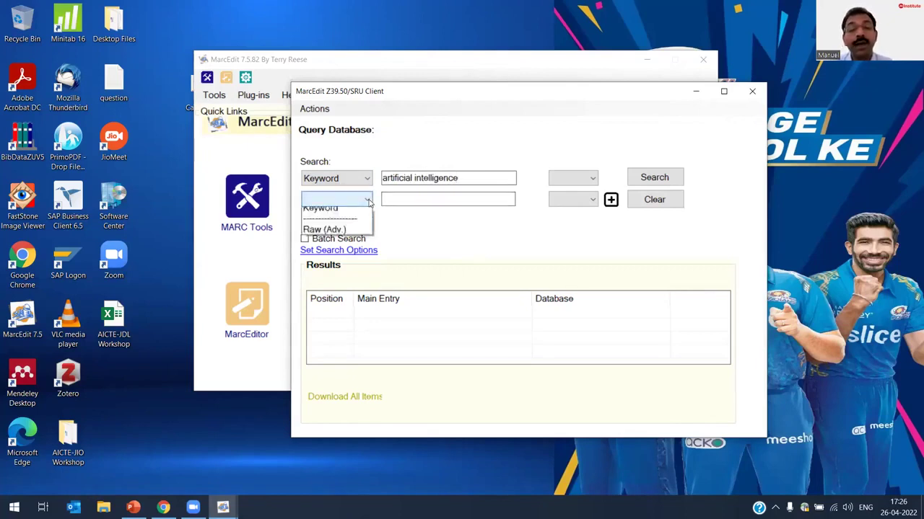
{"action": "left_click", "coordinate": [404, 219]}
{"action": "left_click", "coordinate": [590, 178]}
{"action": "left_click", "coordinate": [596, 163]}
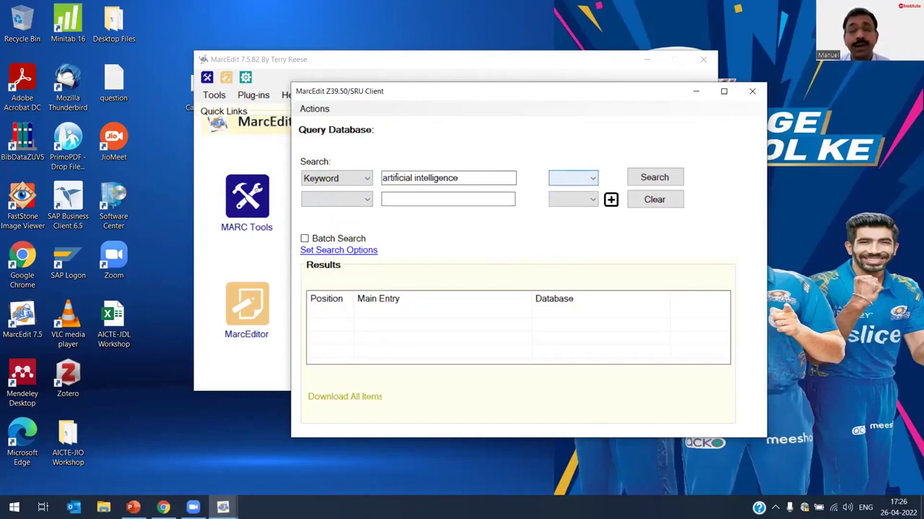
{"action": "left_click", "coordinate": [665, 181]}
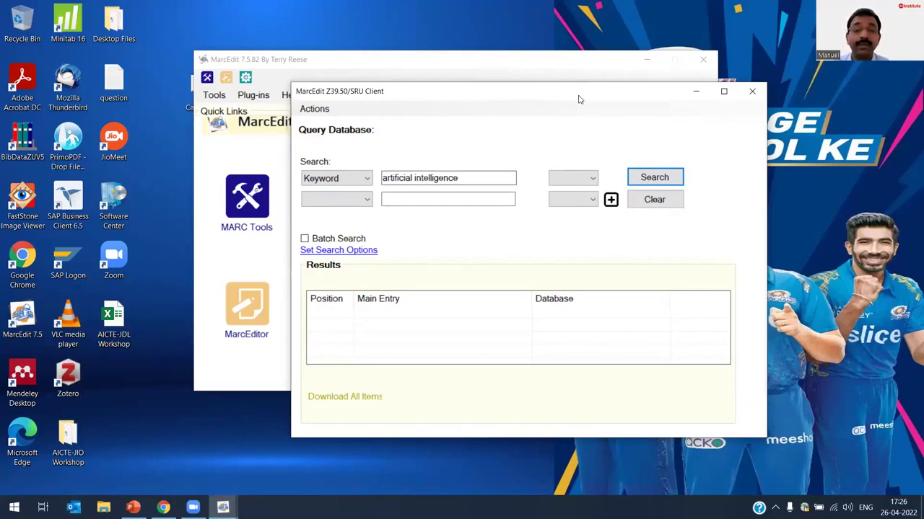
{"action": "left_click_drag", "start_coordinate": [577, 96], "coordinate": [545, 95]}
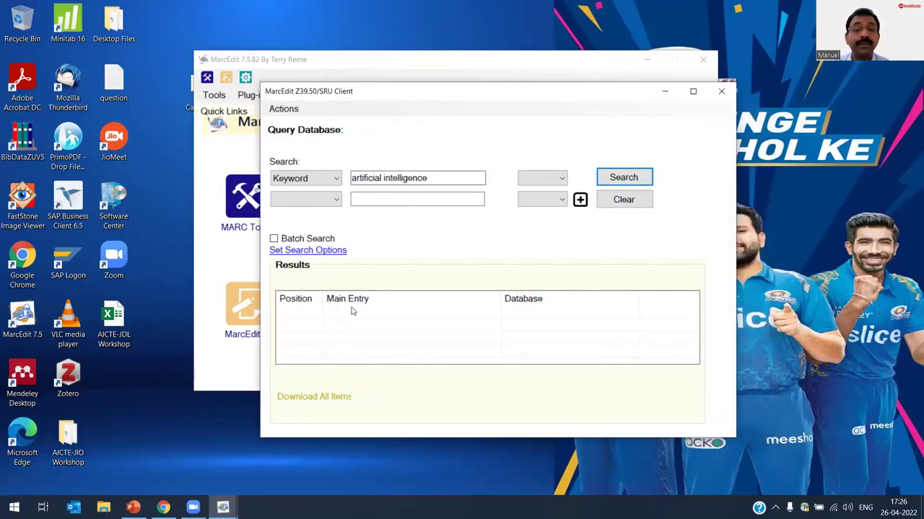
{"action": "left_click", "coordinate": [333, 251]}
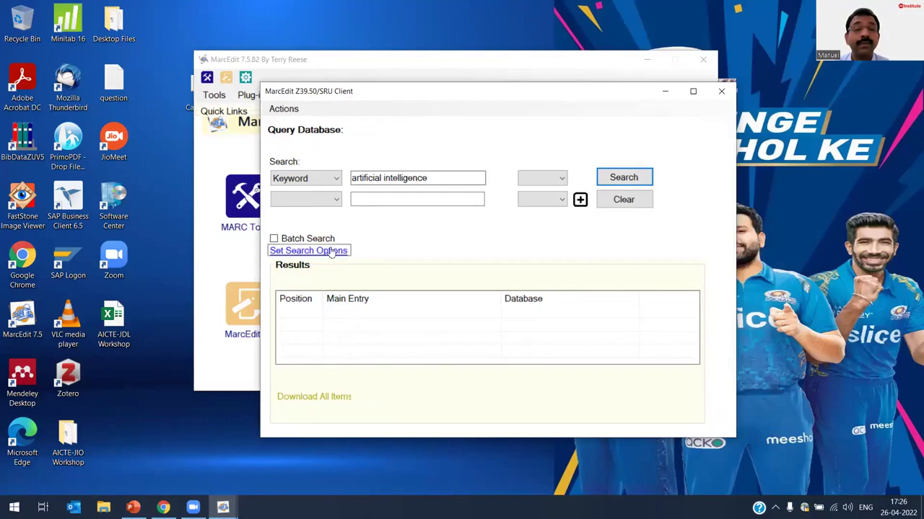
Select LOC as the database and retrieve 20 'artificial intelligence' records, numbered 0–19
{"action": "left_click", "coordinate": [331, 165]}
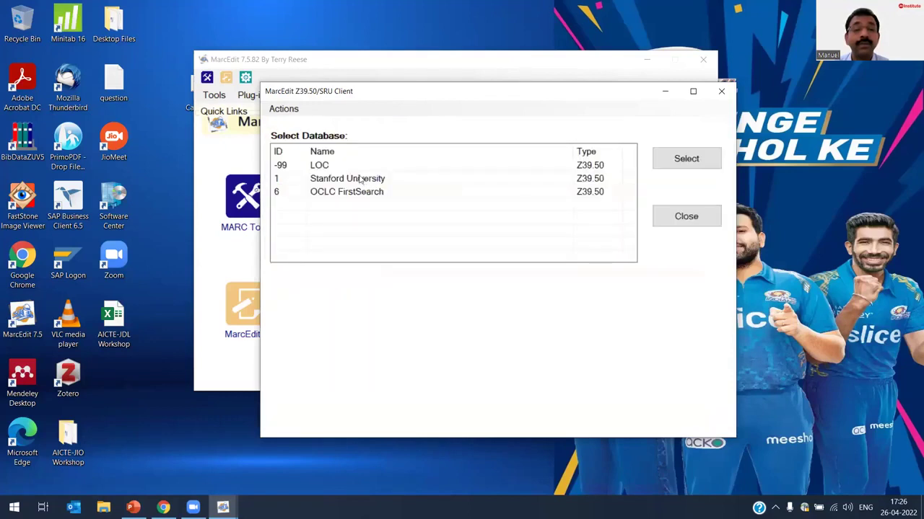
{"action": "left_click", "coordinate": [375, 167]}
{"action": "left_click", "coordinate": [686, 161]}
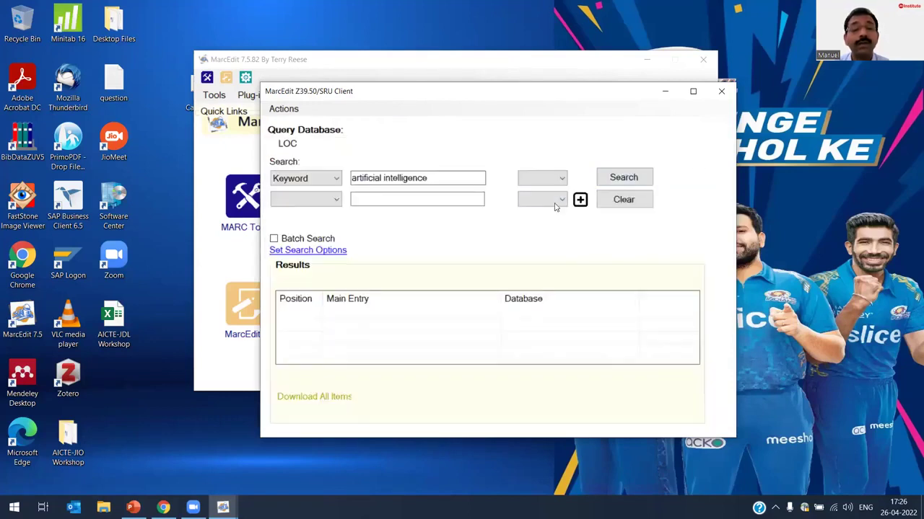
{"action": "left_click", "coordinate": [632, 179]}
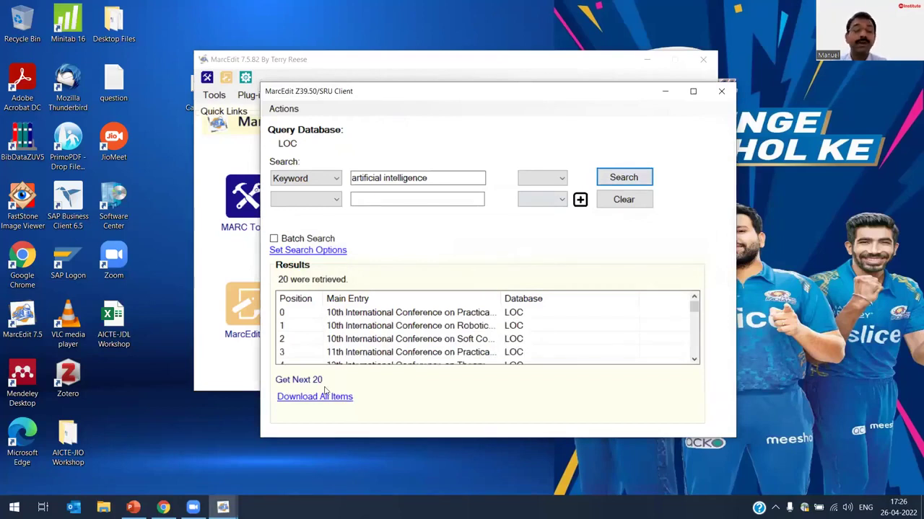
{"action": "scroll", "coordinate": [518, 345], "scroll_direction": "down", "scroll_amount": 5}
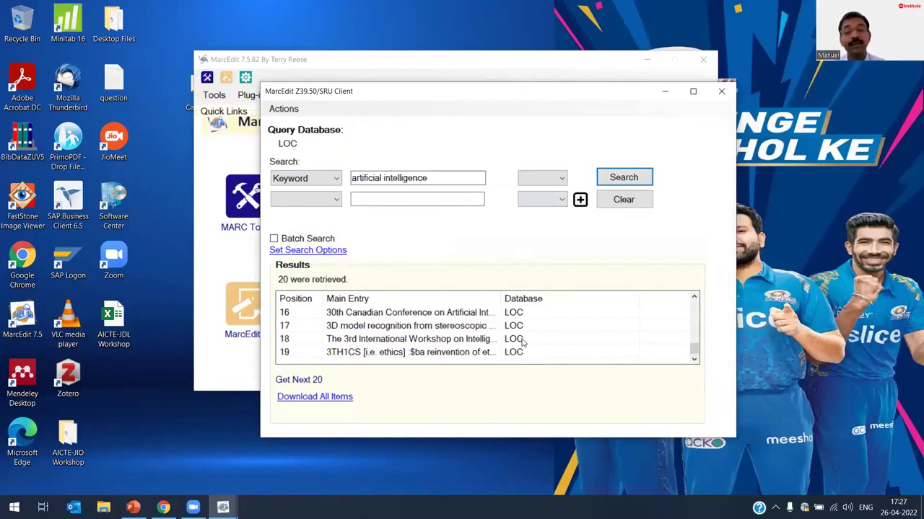
{"action": "scroll", "coordinate": [522, 342], "scroll_direction": "up", "scroll_amount": 6}
{"action": "scroll", "coordinate": [476, 342], "scroll_direction": "down", "scroll_amount": 2}
{"action": "scroll", "coordinate": [476, 342], "scroll_direction": "down", "scroll_amount": 3}
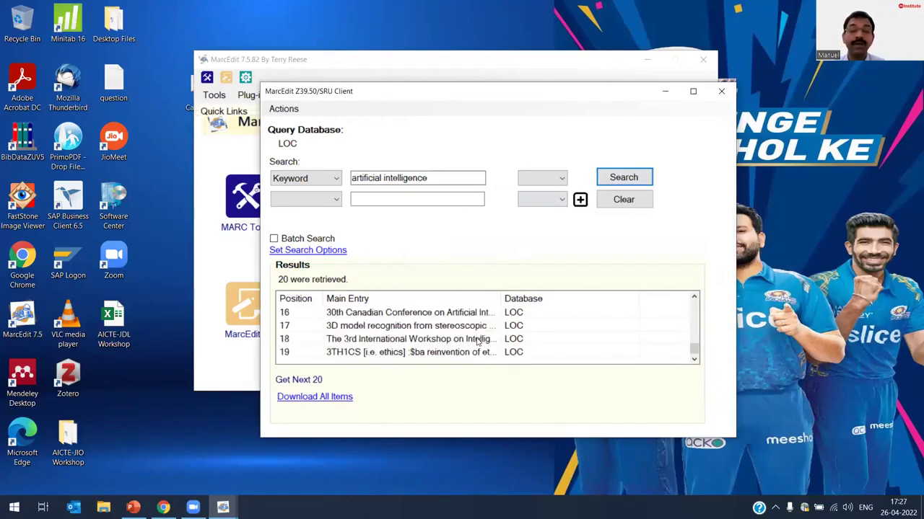
{"action": "left_click", "coordinate": [417, 336]}
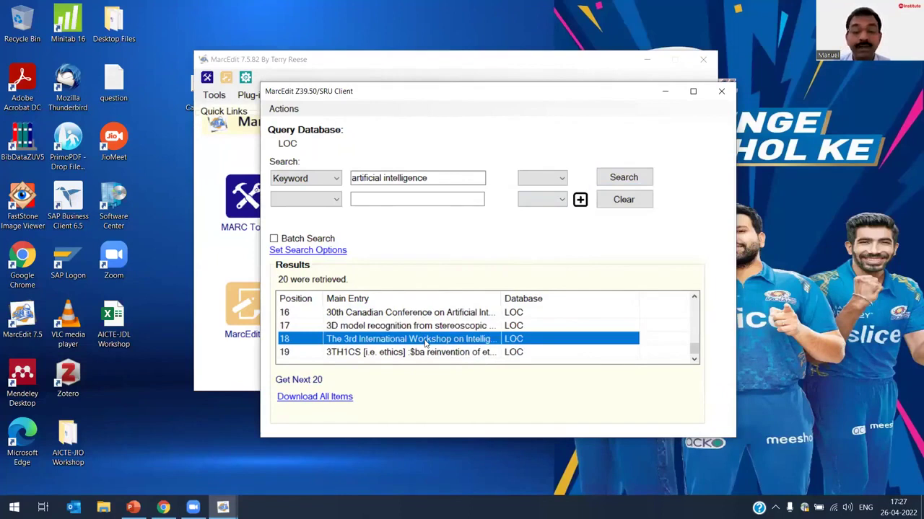
{"action": "double_click", "coordinate": [426, 343]}
{"action": "mouse_move", "coordinate": [605, 160]}
{"action": "left_mouse_down"}
{"action": "mouse_move", "coordinate": [601, 290]}
{"action": "mouse_move", "coordinate": [604, 153]}
{"action": "left_mouse_up"}
{"action": "left_click", "coordinate": [466, 359]}
{"action": "double_click", "coordinate": [359, 328]}
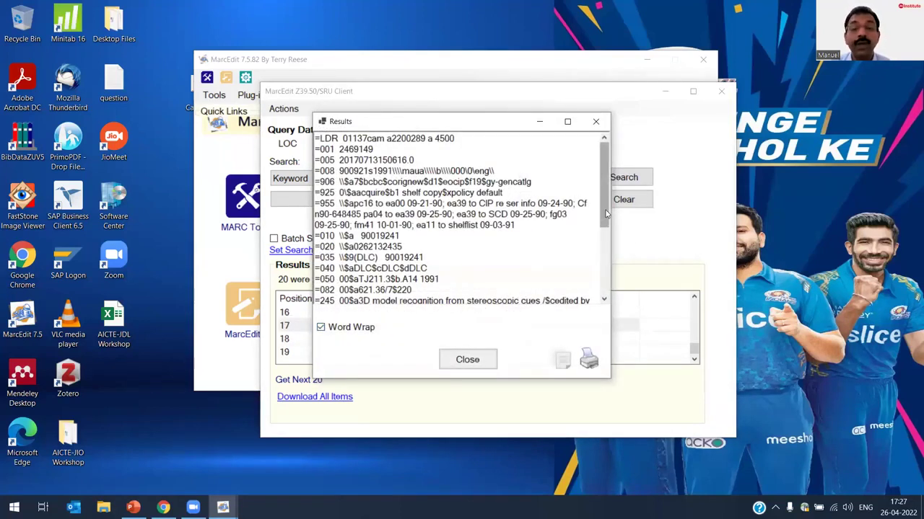
{"action": "scroll", "coordinate": [606, 214], "scroll_direction": "down", "scroll_amount": 4}
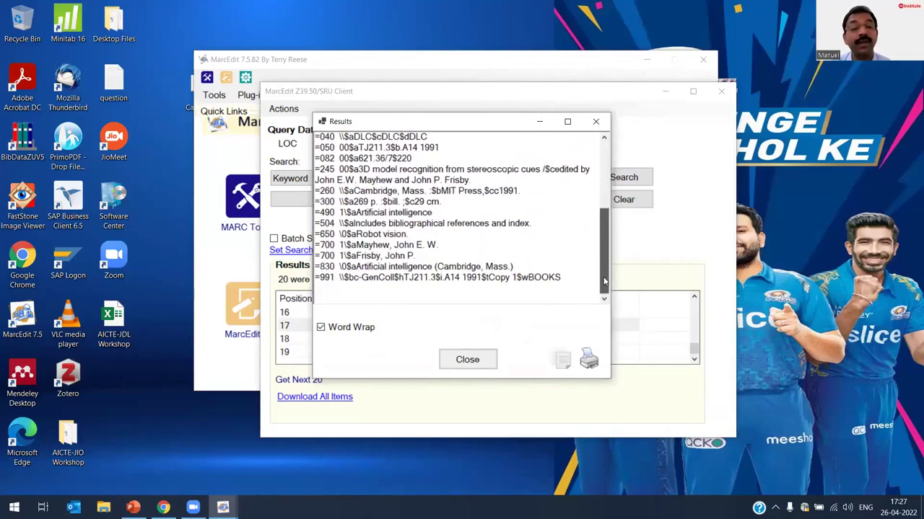
{"action": "left_click", "coordinate": [466, 360]}
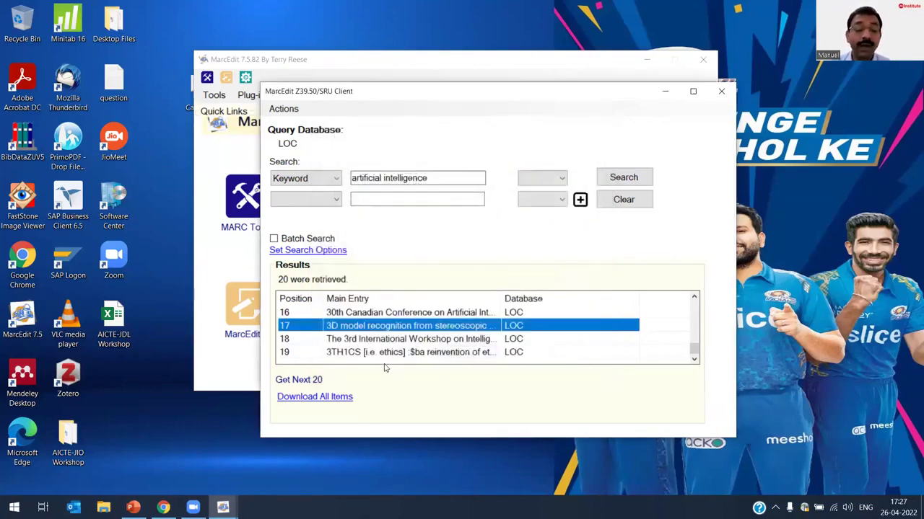
{"action": "left_click", "coordinate": [329, 402]}
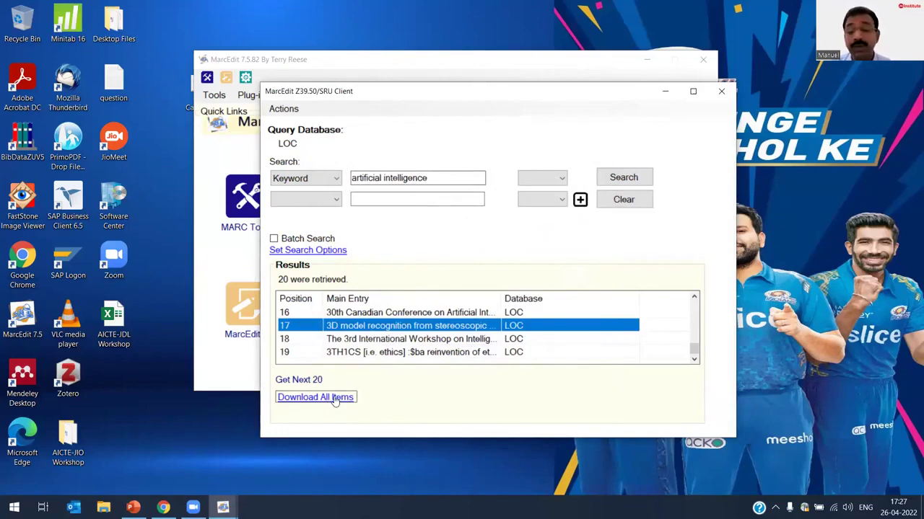
Save all 20 records to the Desktop as MARC file 'artificialint' and minimize the MarcEdit windows
{"action": "left_click", "coordinate": [333, 399]}
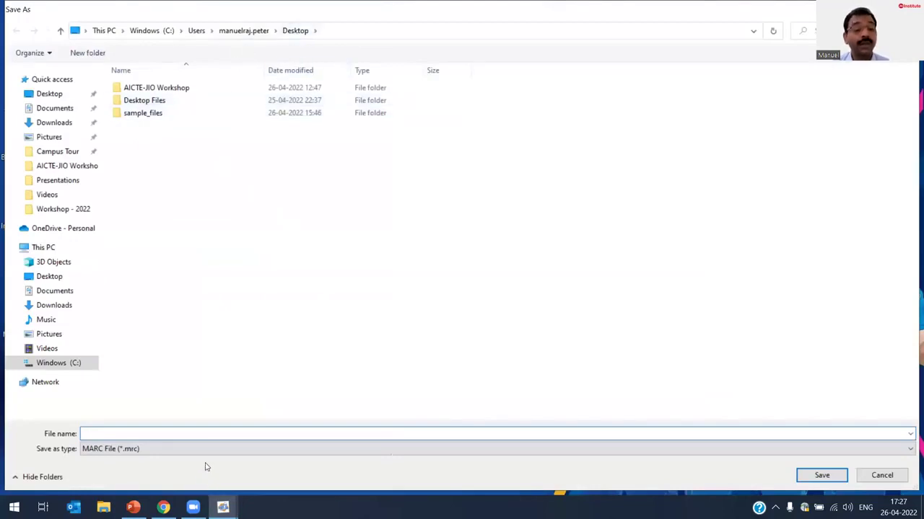
{"action": "type", "text": "artificial"}
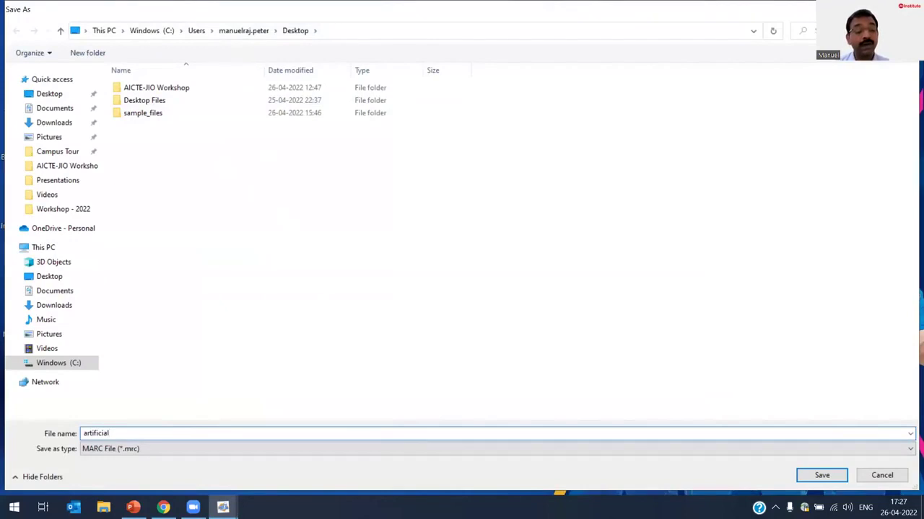
{"action": "type", "text": "int"}
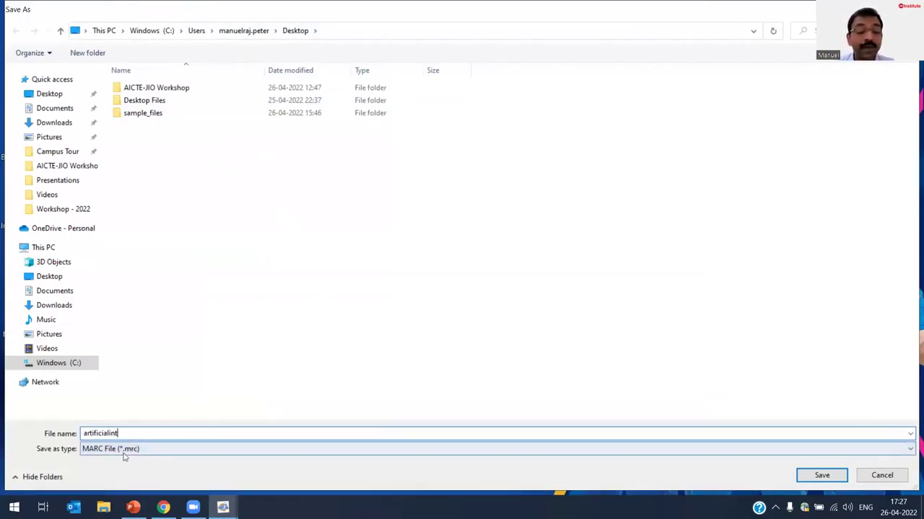
{"action": "left_click", "coordinate": [808, 478]}
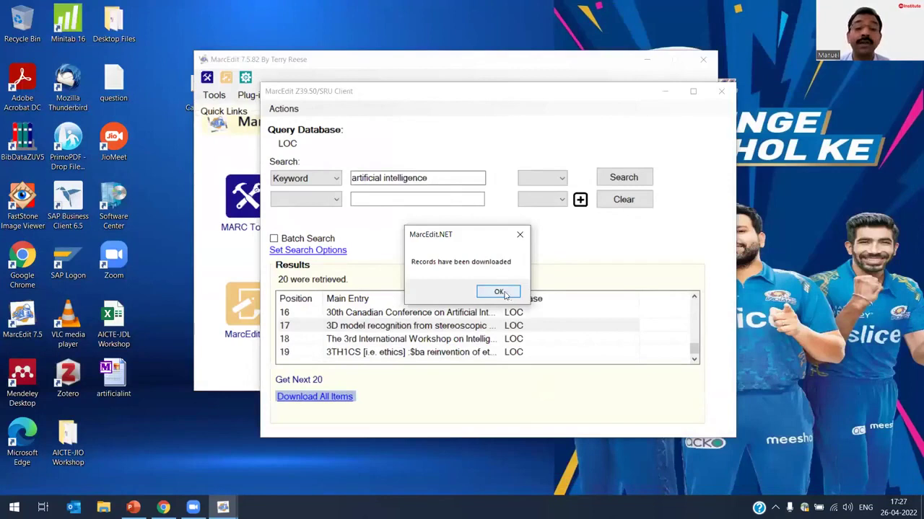
{"action": "left_click", "coordinate": [509, 294]}
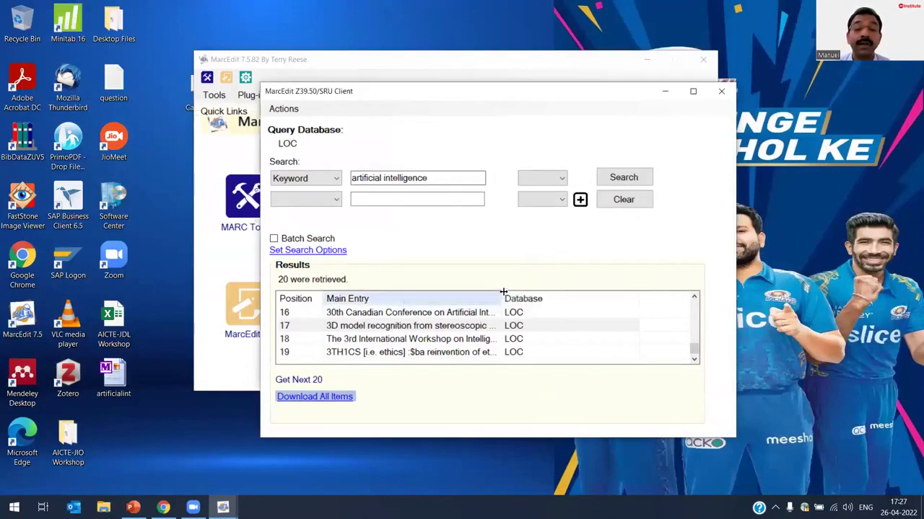
{"action": "left_click", "coordinate": [664, 91]}
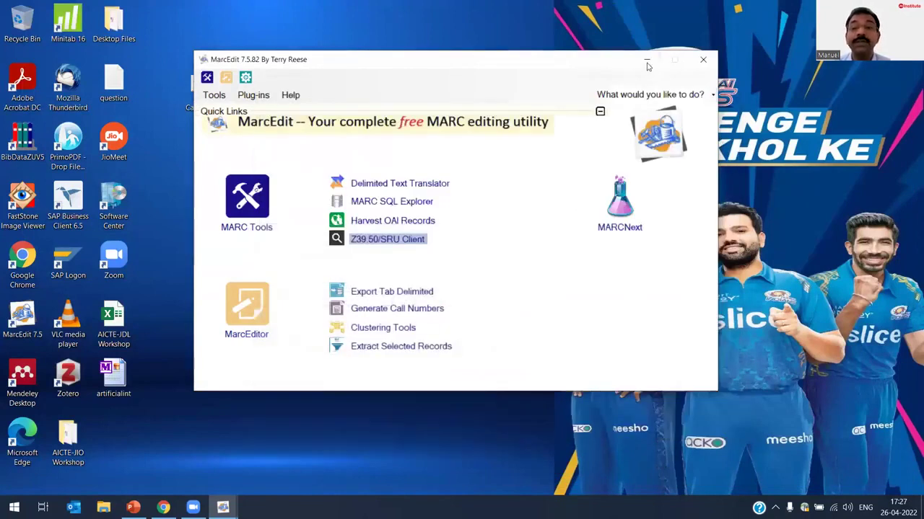
{"action": "left_click", "coordinate": [647, 60]}
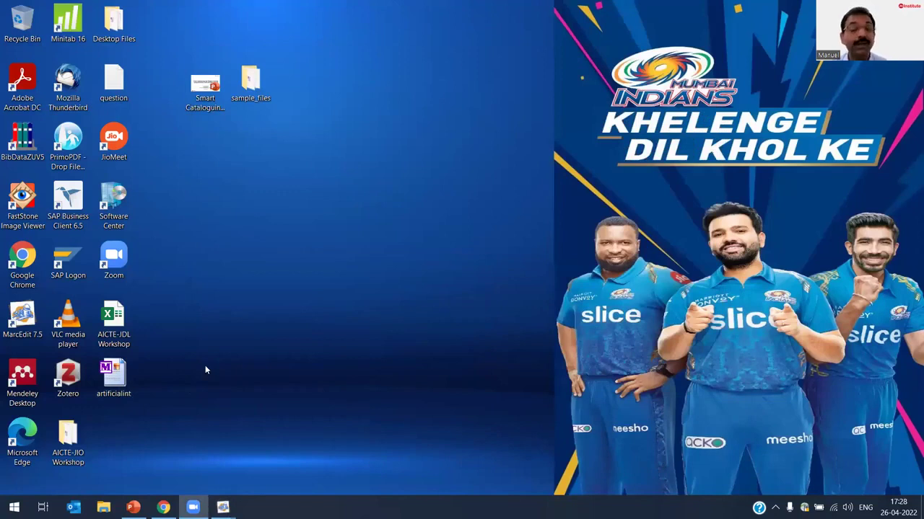
Convert artificialint with MarcBreaker into artificialint.mrk and open its 20 records in the MarcEditor
{"action": "double_click", "coordinate": [113, 375]}
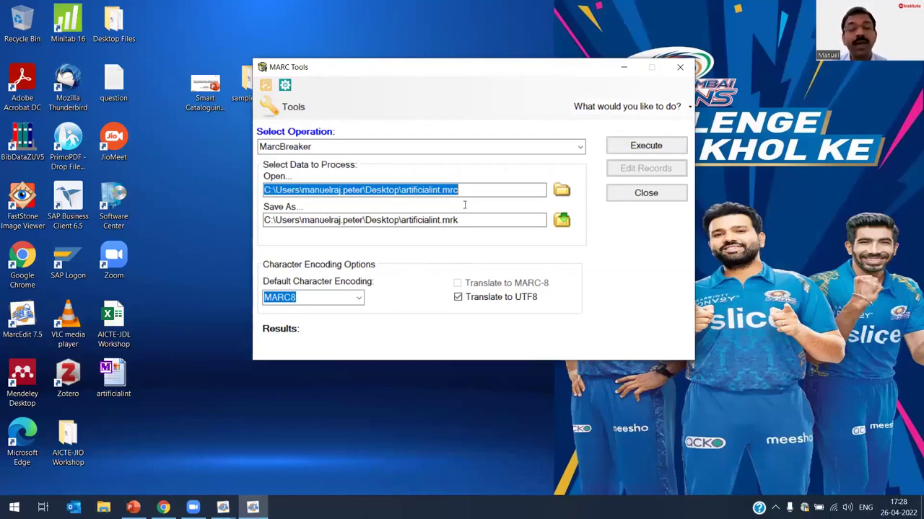
{"action": "left_click", "coordinate": [577, 147]}
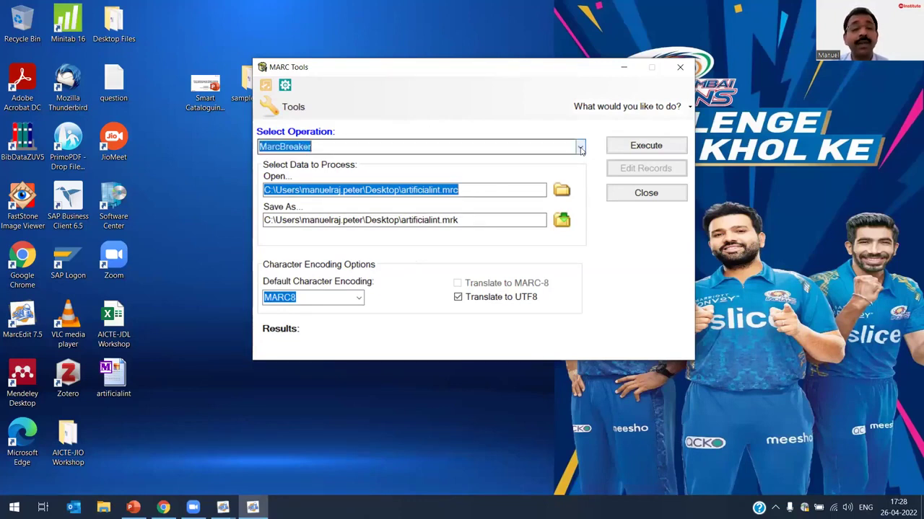
{"action": "left_click", "coordinate": [527, 117]}
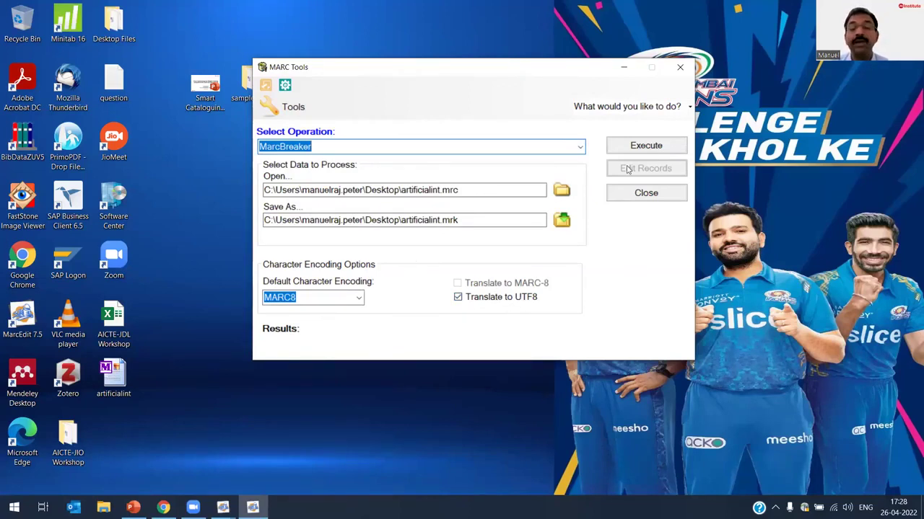
{"action": "left_click", "coordinate": [649, 148]}
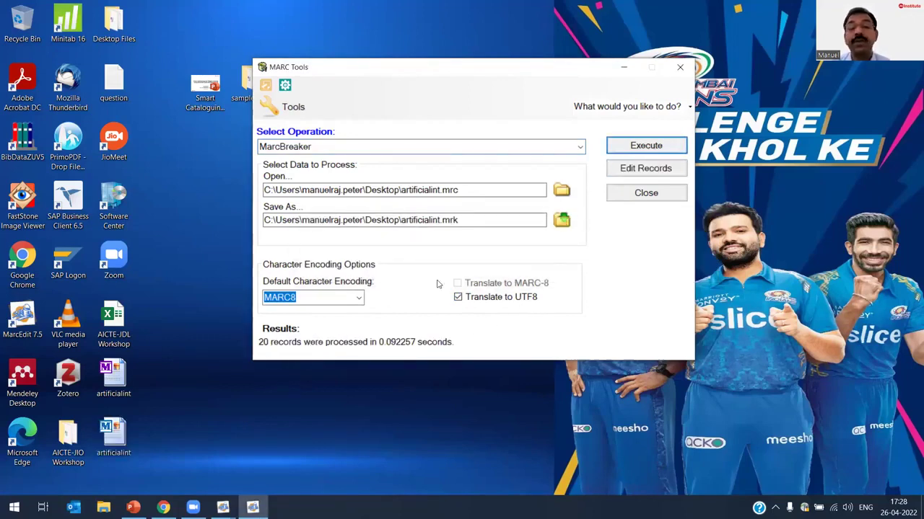
{"action": "left_click", "coordinate": [658, 173]}
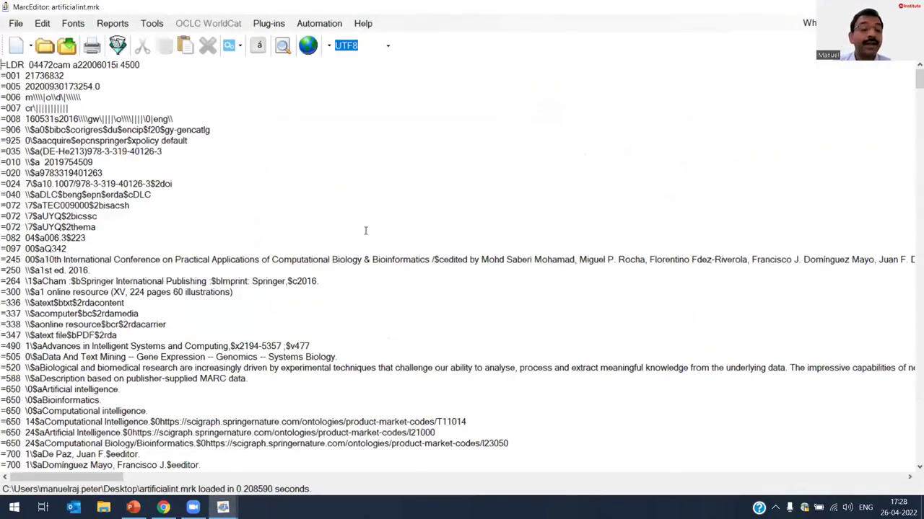
{"action": "scroll", "coordinate": [365, 230], "scroll_direction": "down", "scroll_amount": 10}
{"action": "scroll", "coordinate": [364, 230], "scroll_direction": "up", "scroll_amount": 3}
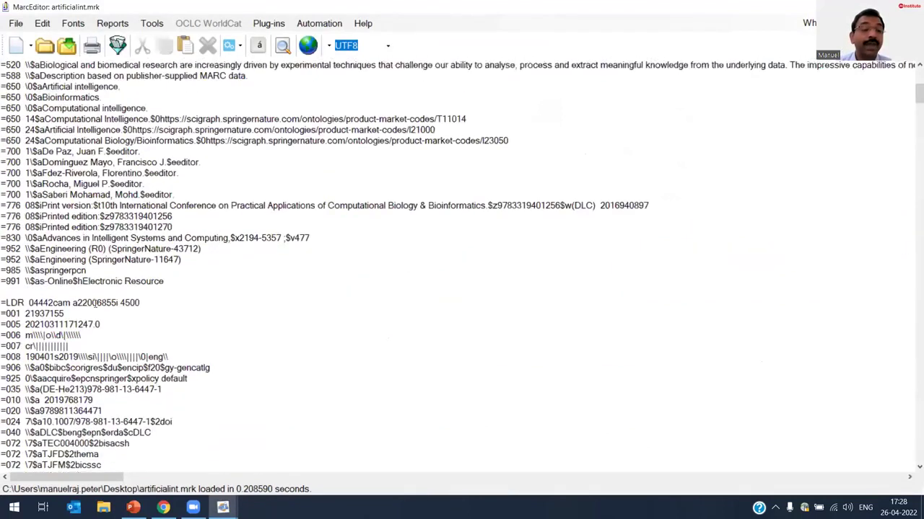
{"action": "scroll", "coordinate": [173, 371], "scroll_direction": "up", "scroll_amount": 7}
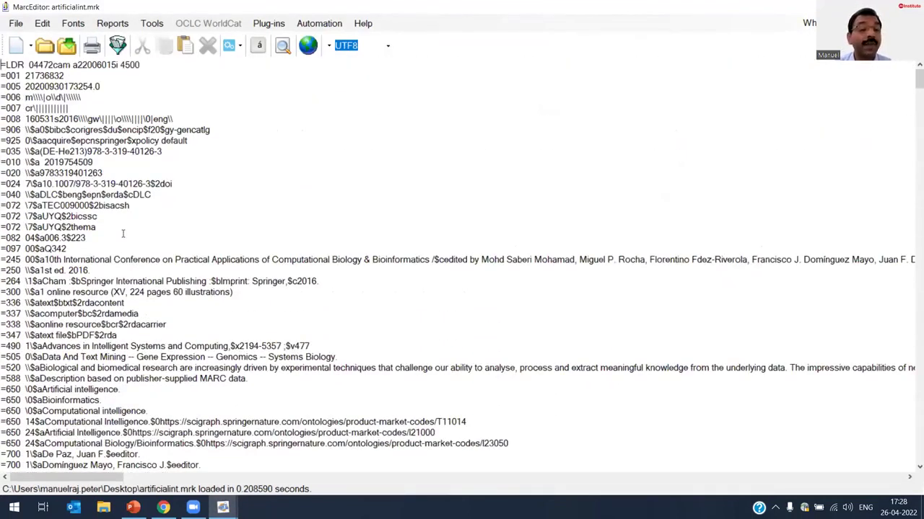
{"action": "left_click_drag", "start_coordinate": [90, 238], "coordinate": [0, 238]}
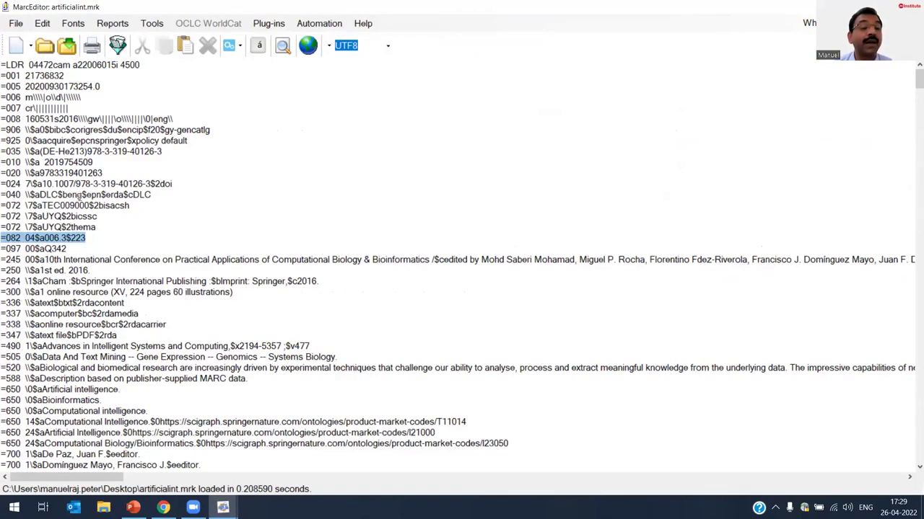
{"action": "left_click", "coordinate": [81, 194]}
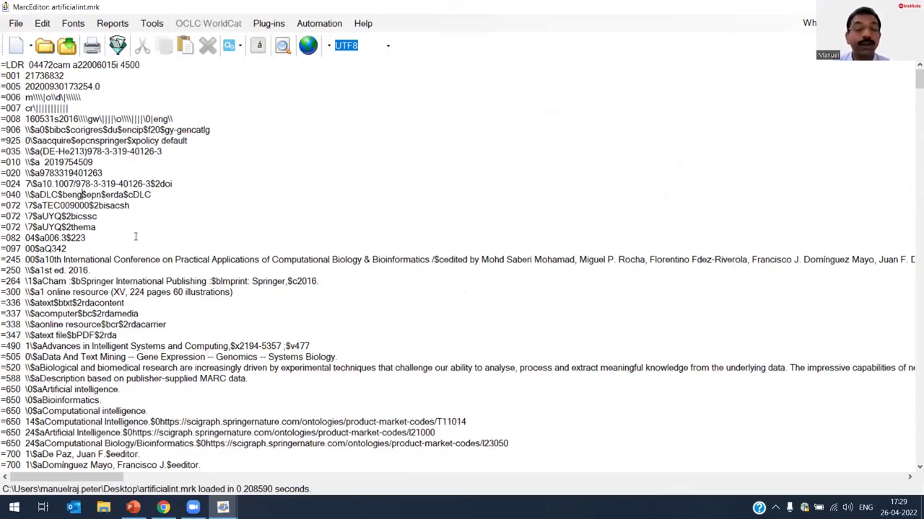
{"action": "scroll", "coordinate": [135, 237], "scroll_direction": "down", "scroll_amount": 11}
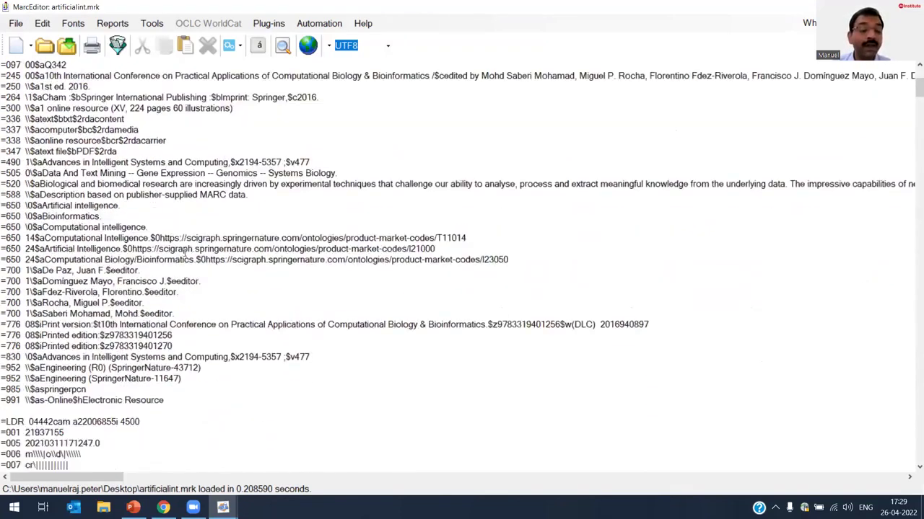
{"action": "scroll", "coordinate": [184, 252], "scroll_direction": "up", "scroll_amount": 11}
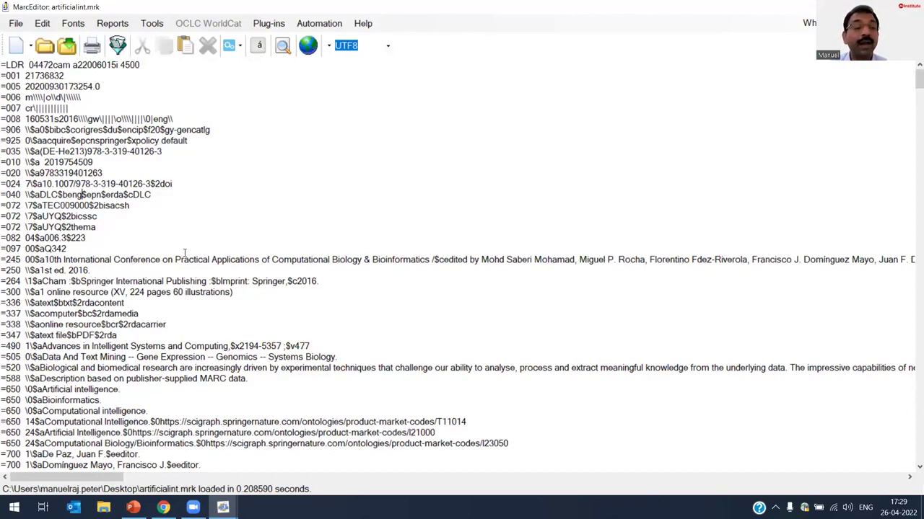
{"action": "scroll", "coordinate": [185, 252], "scroll_direction": "down", "scroll_amount": 6}
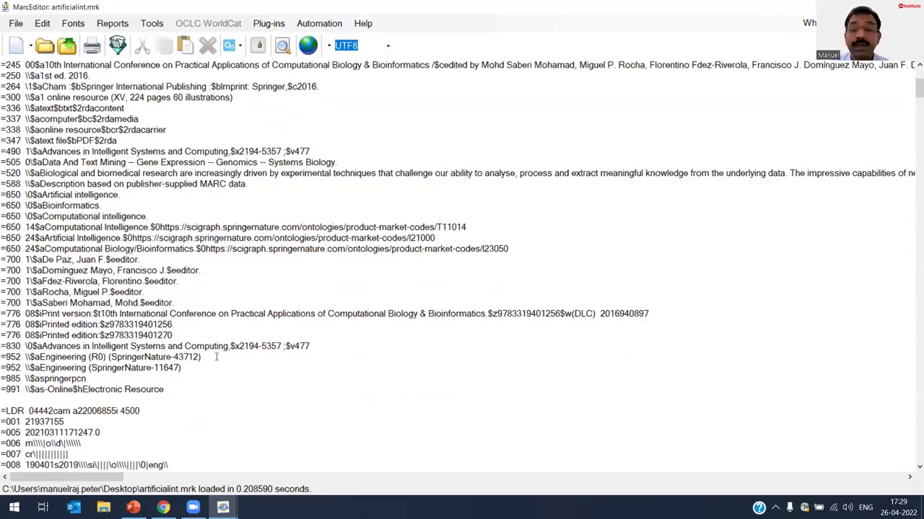
{"action": "scroll", "coordinate": [217, 357], "scroll_direction": "up", "scroll_amount": 6}
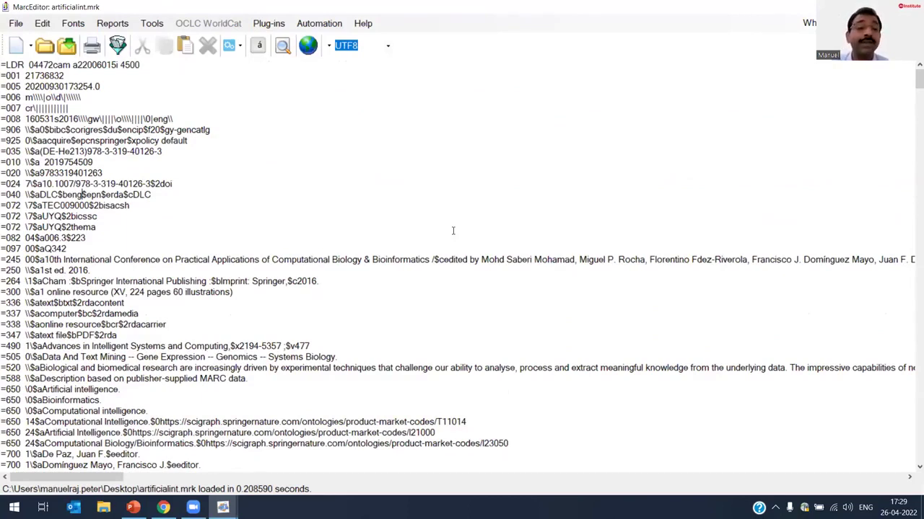
Review the artificialint.mrk records, then close the MarcEditor and minimize MarcEdit
{"action": "scroll", "coordinate": [177, 138], "scroll_direction": "down", "scroll_amount": 6}
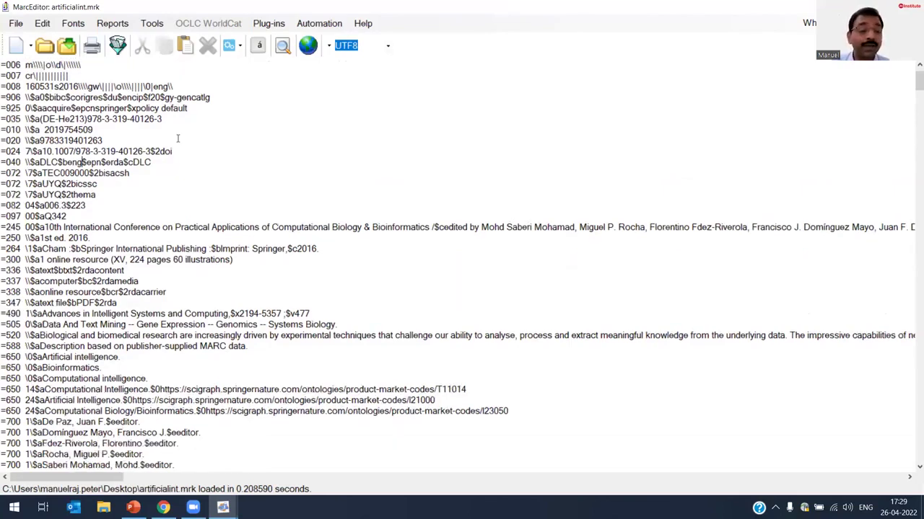
{"action": "scroll", "coordinate": [177, 138], "scroll_direction": "down", "scroll_amount": 7}
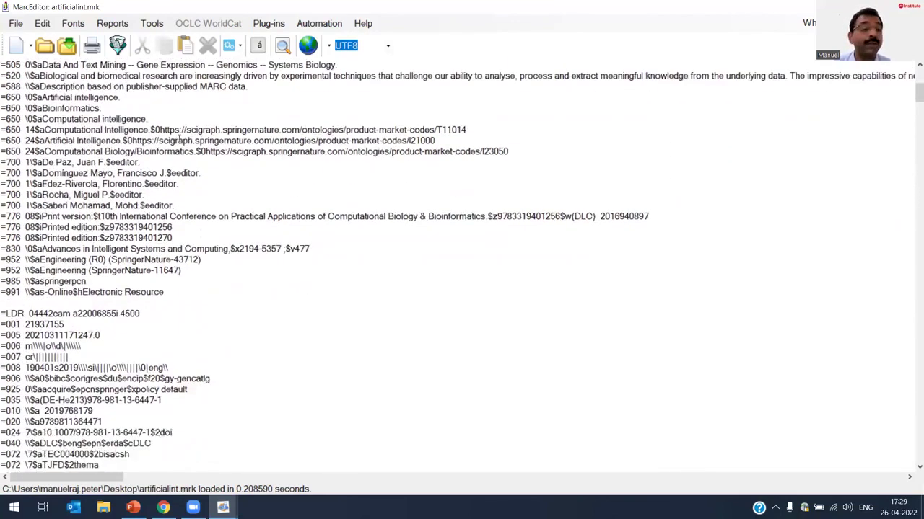
{"action": "scroll", "coordinate": [181, 144], "scroll_direction": "down", "scroll_amount": 15}
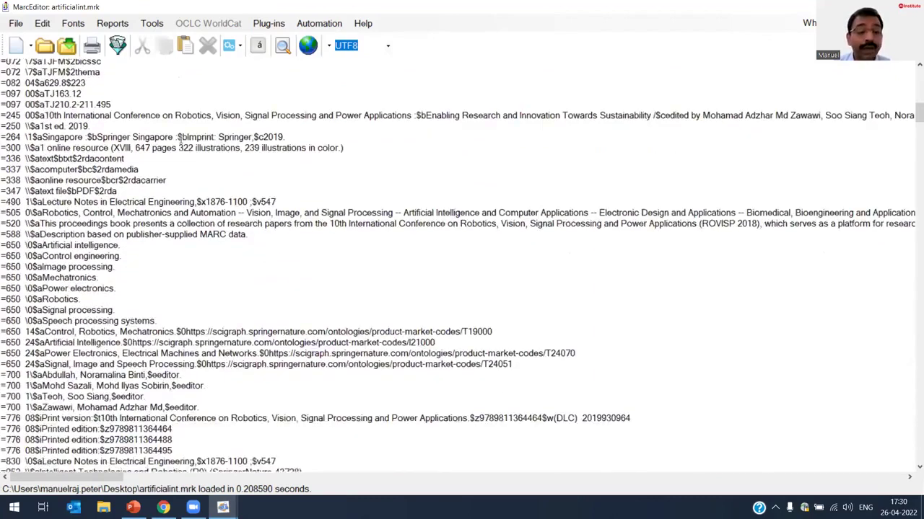
{"action": "scroll", "coordinate": [185, 140], "scroll_direction": "down", "scroll_amount": 3}
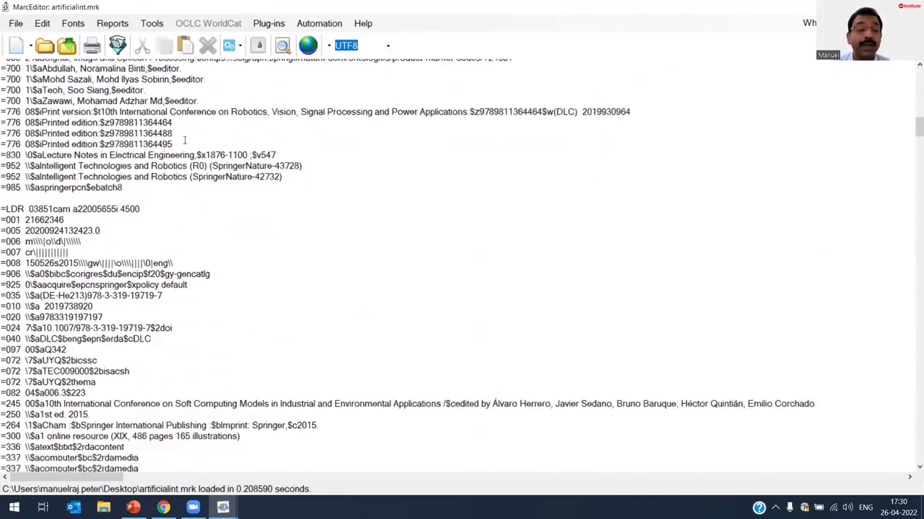
{"action": "scroll", "coordinate": [186, 141], "scroll_direction": "down", "scroll_amount": 3}
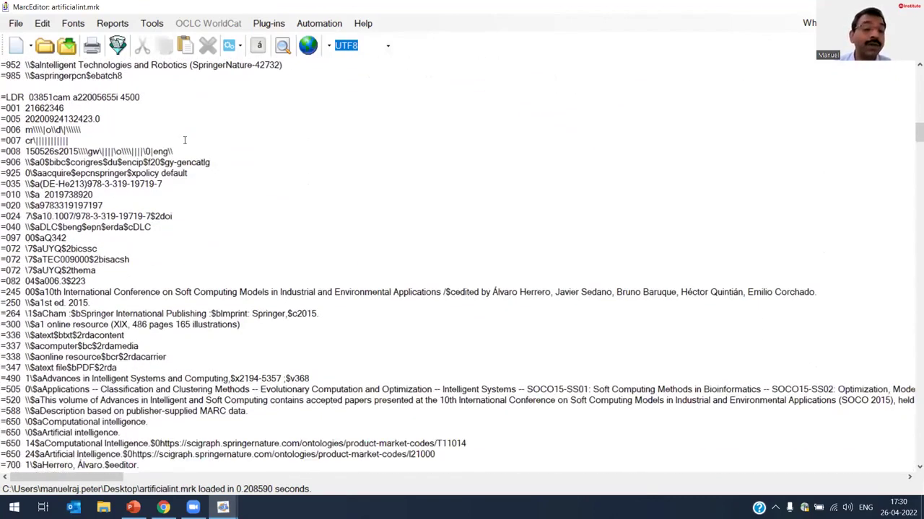
{"action": "scroll", "coordinate": [184, 140], "scroll_direction": "down", "scroll_amount": 3}
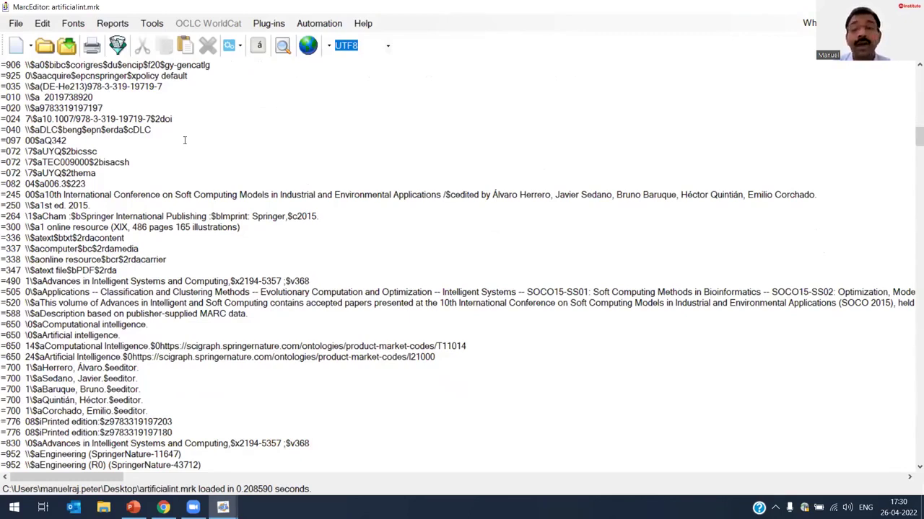
{"action": "scroll", "coordinate": [184, 140], "scroll_direction": "up", "scroll_amount": 20}
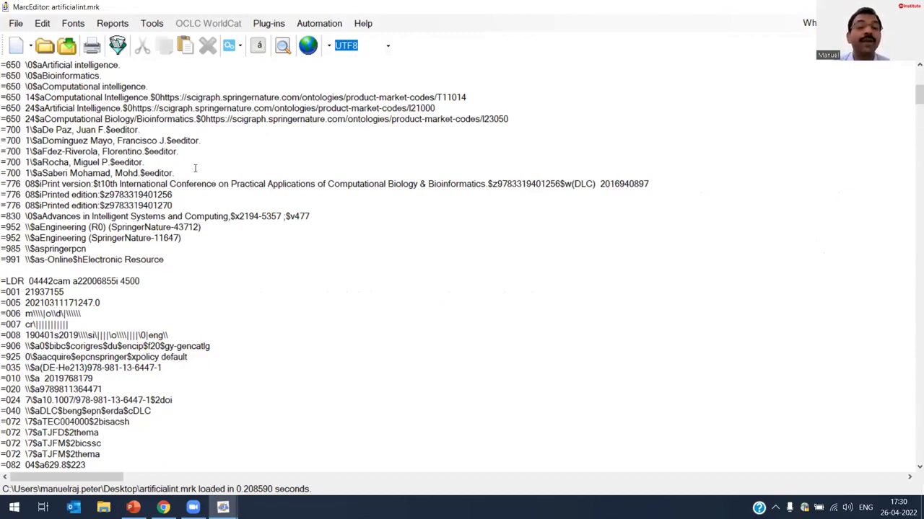
{"action": "scroll", "coordinate": [195, 165], "scroll_direction": "up", "scroll_amount": 7}
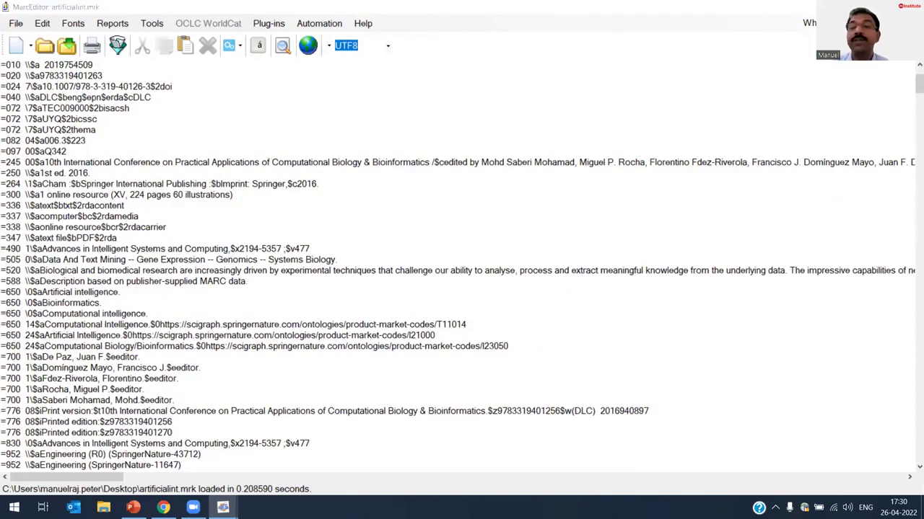
{"action": "left_click", "coordinate": [911, 6]}
{"action": "left_click", "coordinate": [631, 38]}
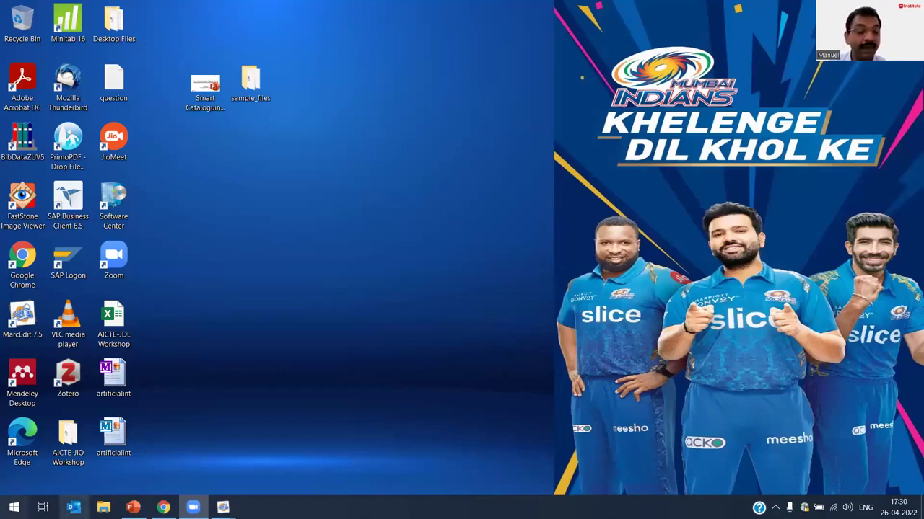
Search the Start menu for 'bibdata' and launch BibDataZUV5
{"action": "left_click", "coordinate": [13, 507]}
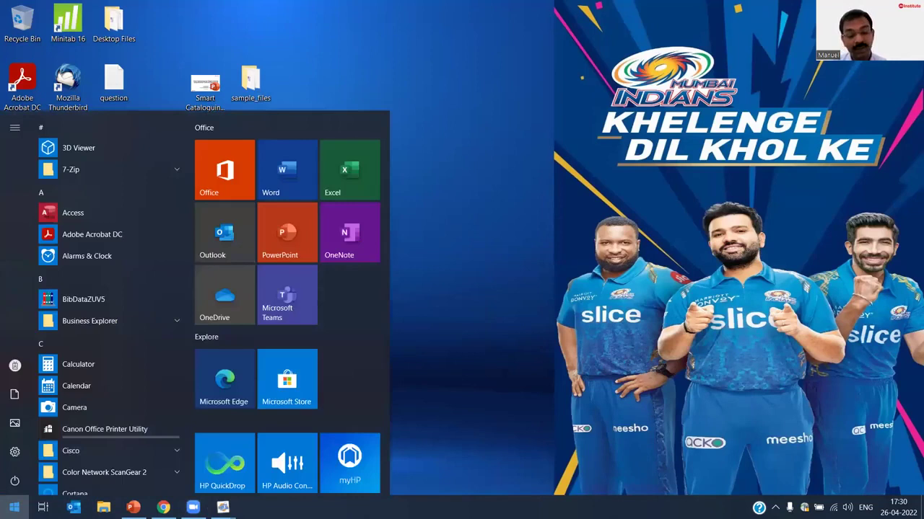
{"action": "type", "text": "bibdata"}
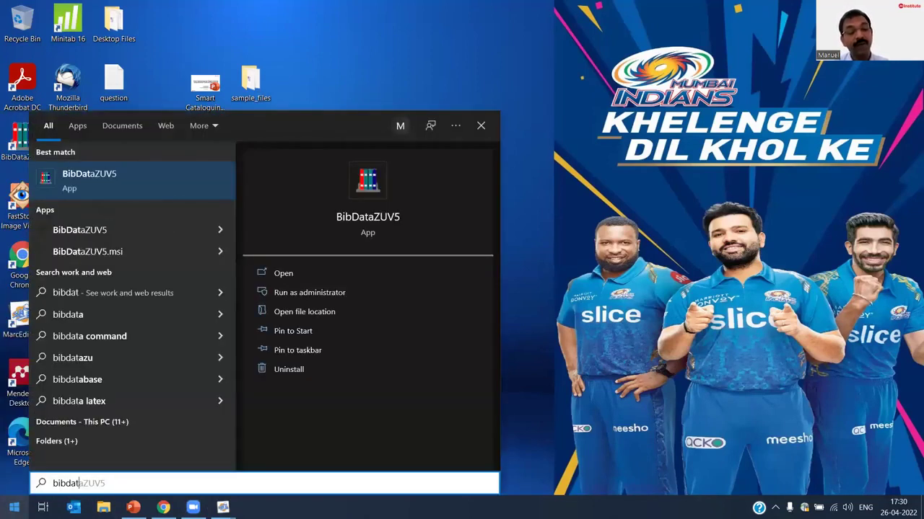
{"action": "left_click", "coordinate": [116, 186]}
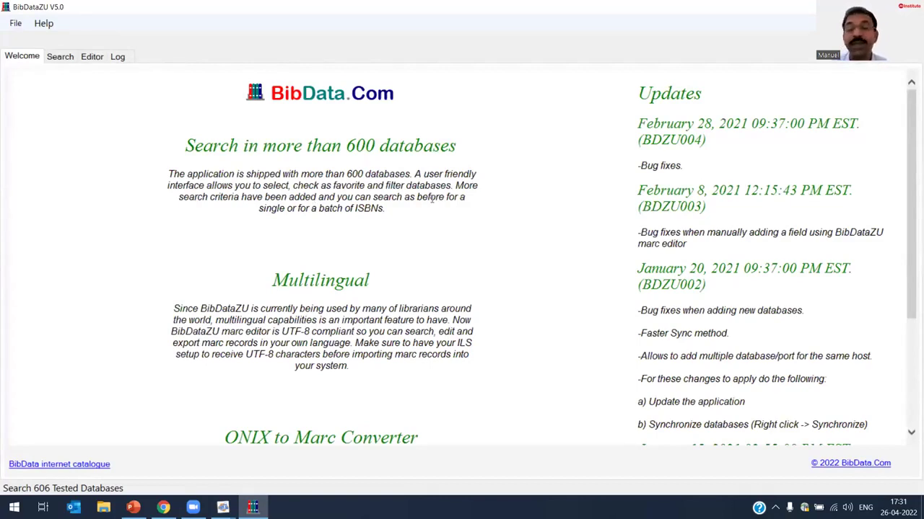
Scroll through the Welcome page's feature overview and Updates history
{"action": "scroll", "coordinate": [395, 208], "scroll_direction": "down", "scroll_amount": 3}
{"action": "scroll", "coordinate": [395, 207], "scroll_direction": "up", "scroll_amount": 3}
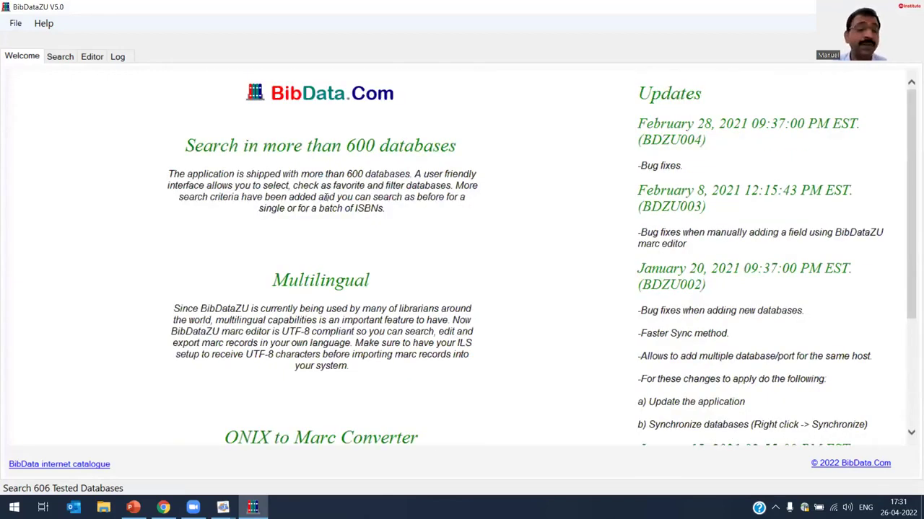
View the Editor and Log pages, then return to the Search page's database list
{"action": "left_click", "coordinate": [65, 59]}
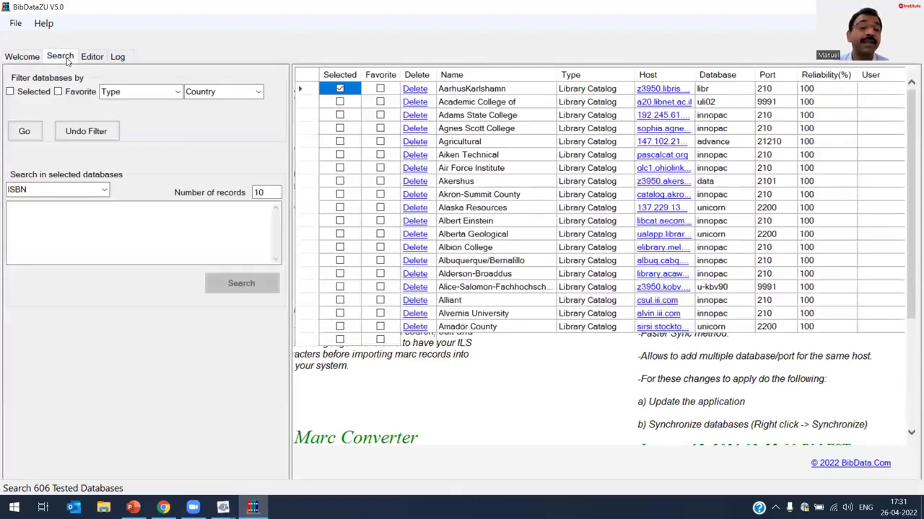
{"action": "left_click", "coordinate": [91, 58]}
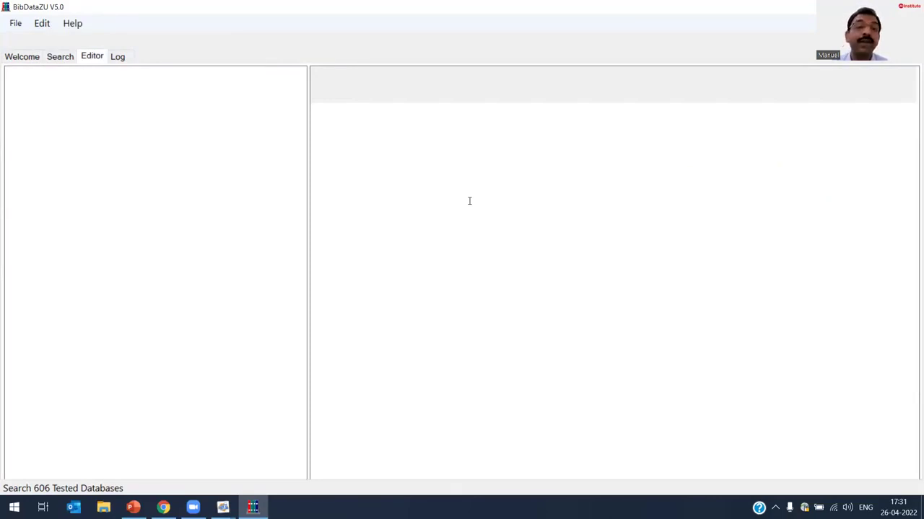
{"action": "left_click", "coordinate": [121, 59]}
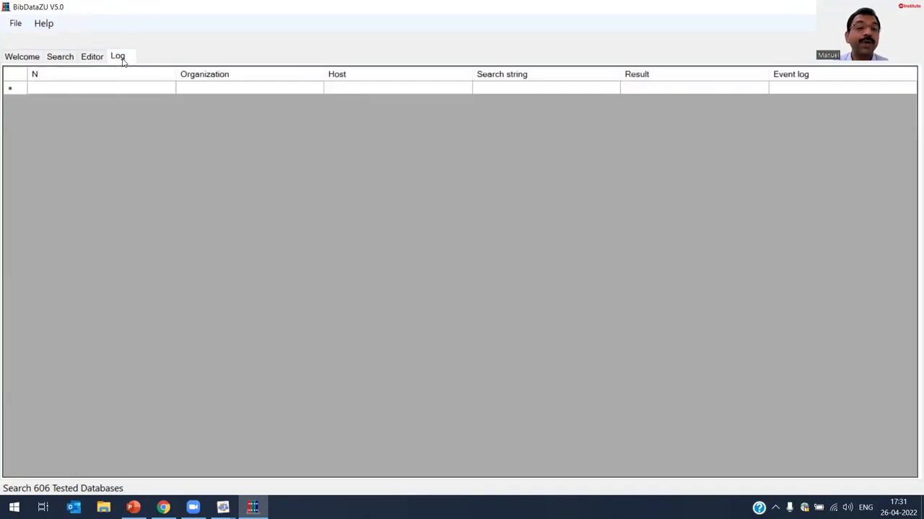
{"action": "left_click", "coordinate": [64, 59]}
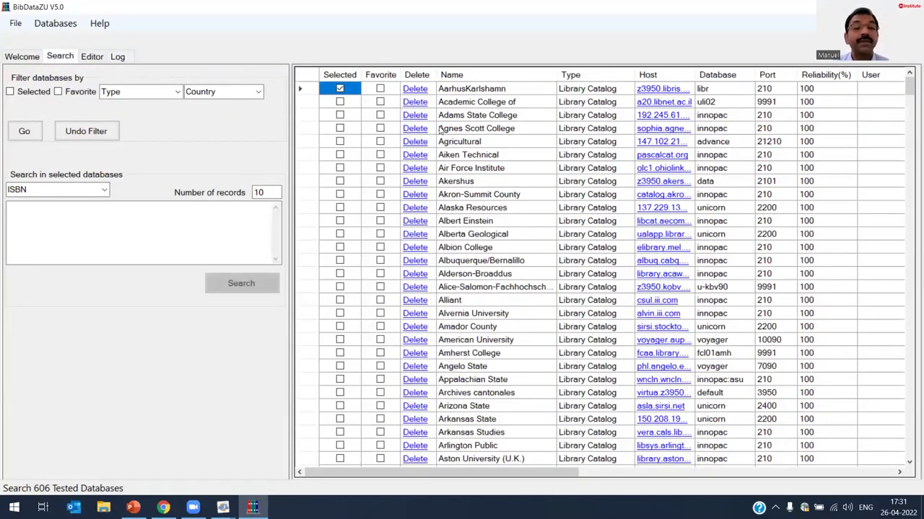
{"action": "left_click_drag", "start_coordinate": [911, 88], "coordinate": [909, 400]}
{"action": "left_click_drag", "start_coordinate": [911, 323], "coordinate": [911, 165]}
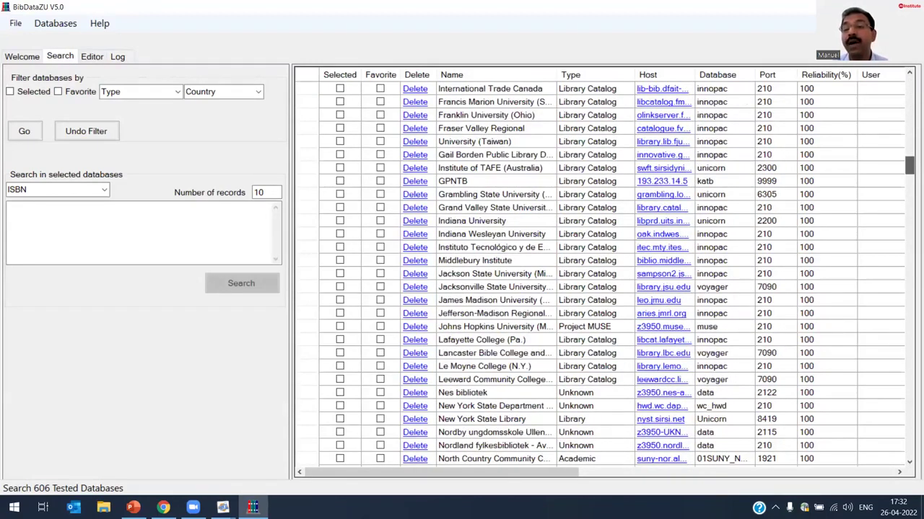
{"action": "scroll", "coordinate": [882, 110], "scroll_direction": "up", "scroll_amount": 20}
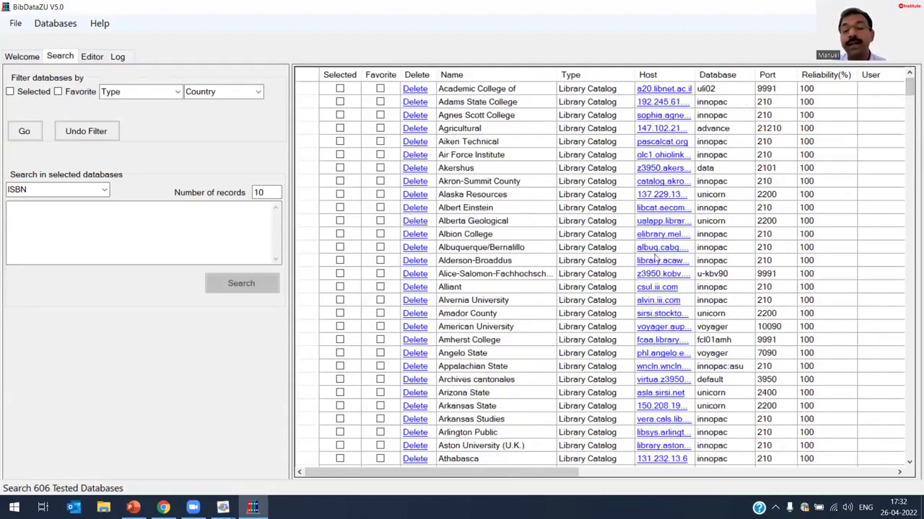
{"action": "left_click", "coordinate": [771, 249]}
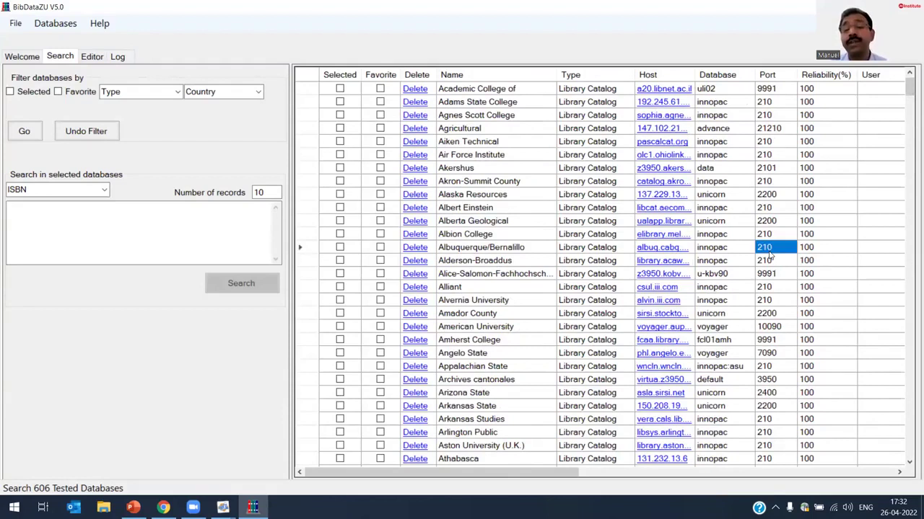
{"action": "left_click", "coordinate": [778, 248]}
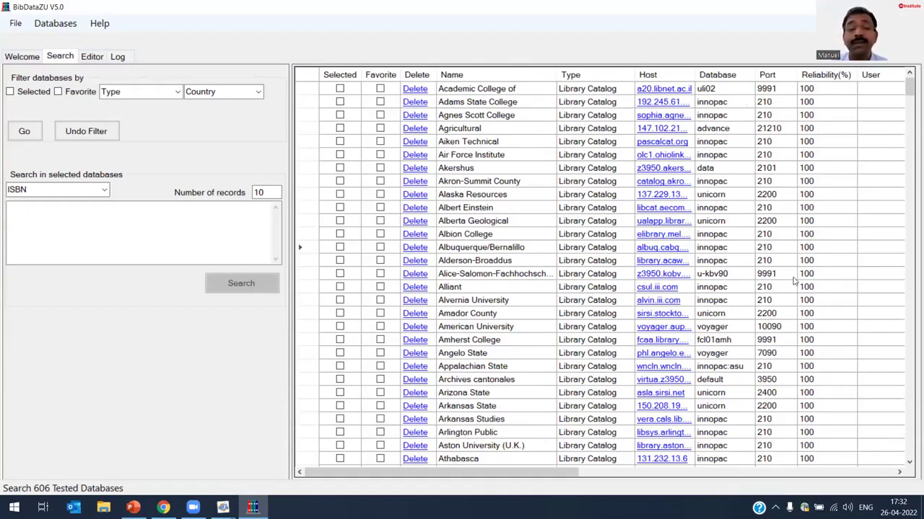
{"action": "key", "text": "BackSpace"}
{"action": "key", "text": "BackSpace"}
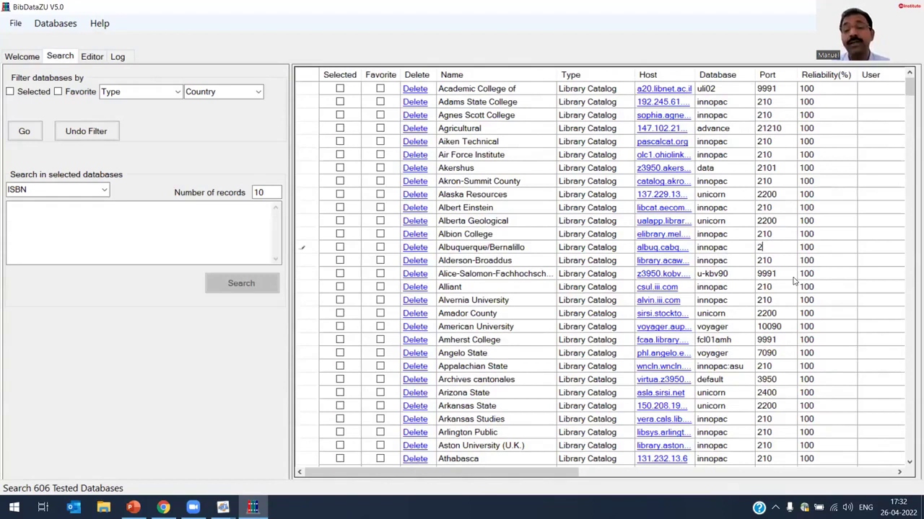
{"action": "type", "text": "10"}
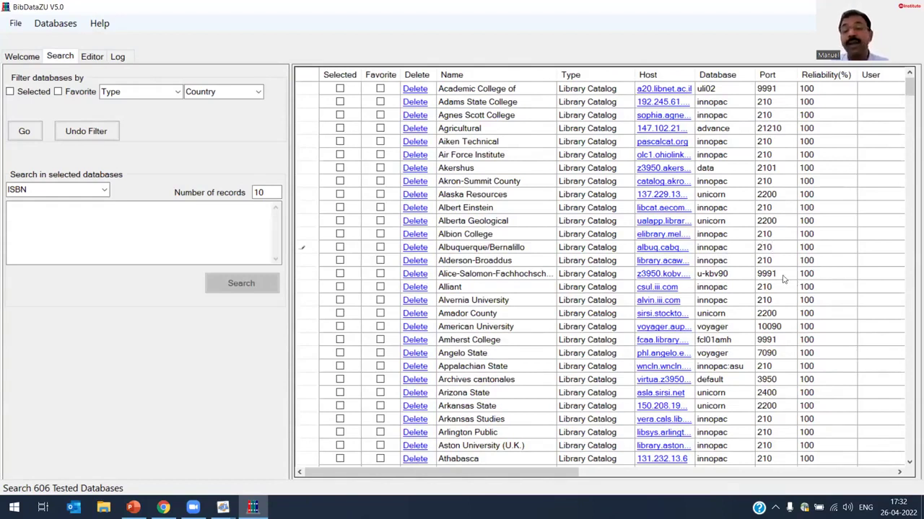
{"action": "left_click", "coordinate": [784, 280]}
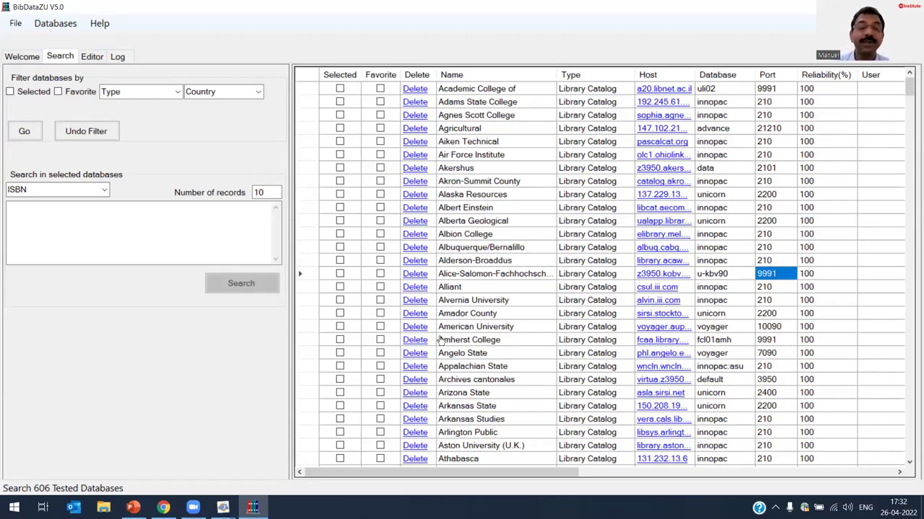
{"action": "scroll", "coordinate": [421, 348], "scroll_direction": "up", "scroll_amount": 1}
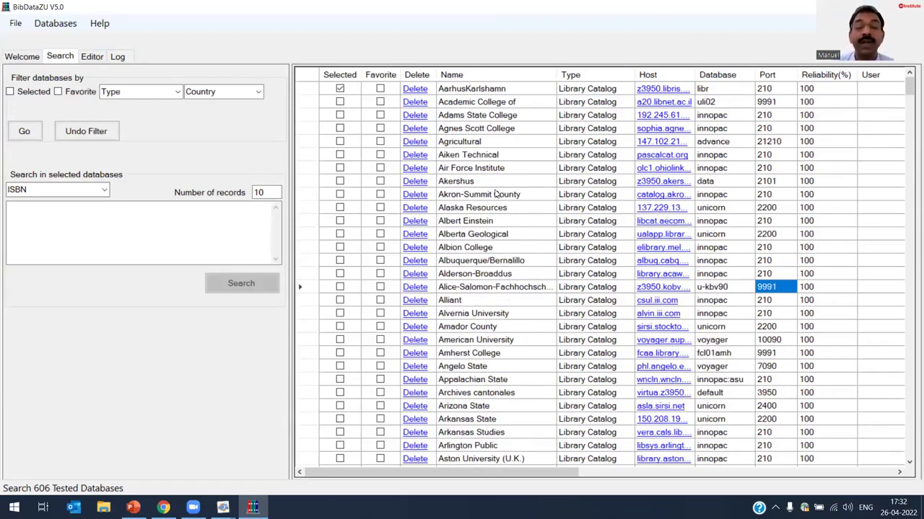
{"action": "scroll", "coordinate": [508, 281], "scroll_direction": "down", "scroll_amount": 2}
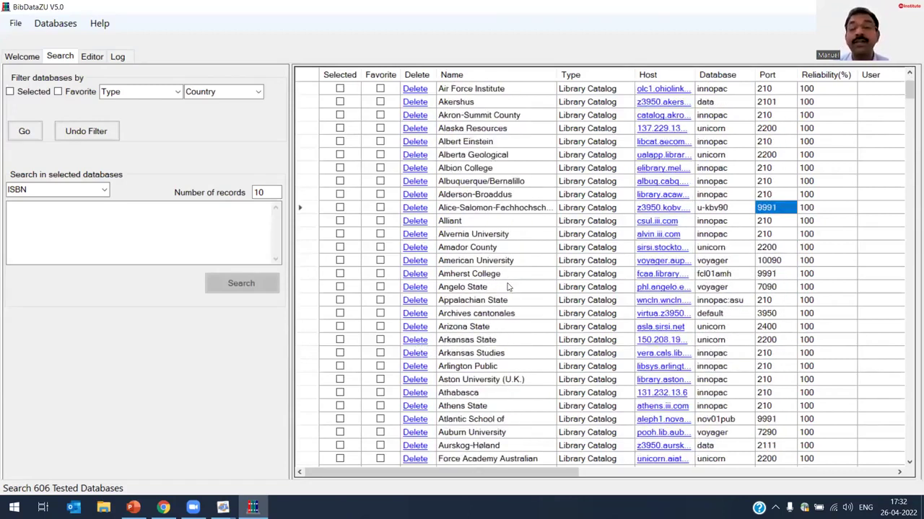
{"action": "scroll", "coordinate": [507, 287], "scroll_direction": "down", "scroll_amount": 2}
{"action": "scroll", "coordinate": [507, 287], "scroll_direction": "up", "scroll_amount": 3}
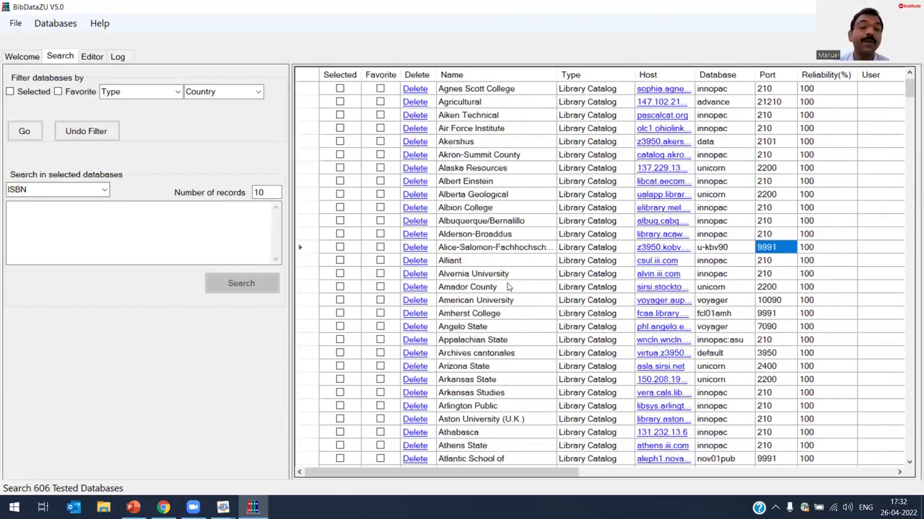
{"action": "scroll", "coordinate": [507, 286], "scroll_direction": "up", "scroll_amount": 1}
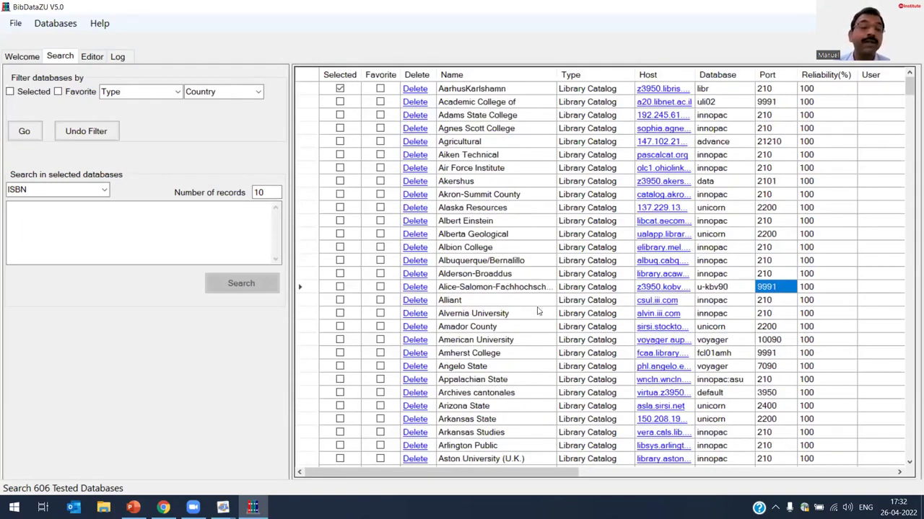
Scroll the database grid and open the search-field dropdown currently set to ISBN
{"action": "left_click", "coordinate": [120, 243]}
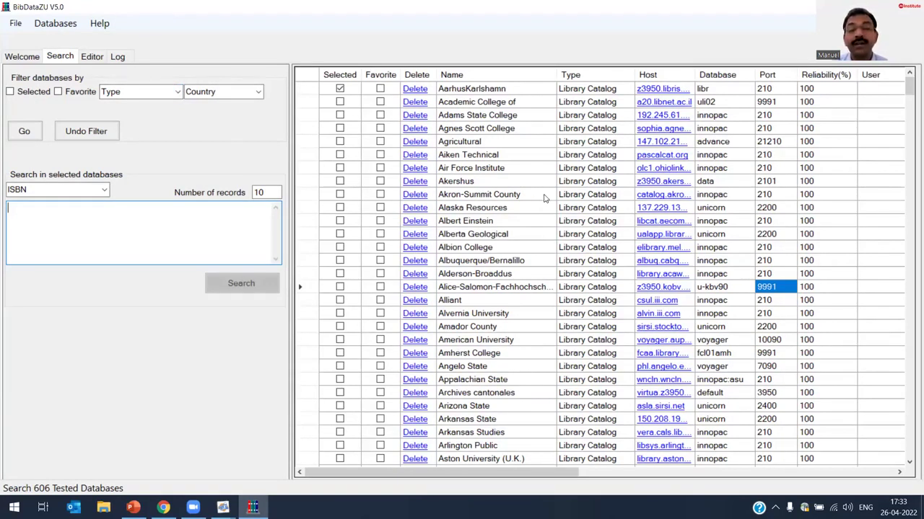
{"action": "left_click_drag", "start_coordinate": [909, 91], "coordinate": [909, 279]}
{"action": "left_click_drag", "start_coordinate": [910, 168], "coordinate": [909, 81]}
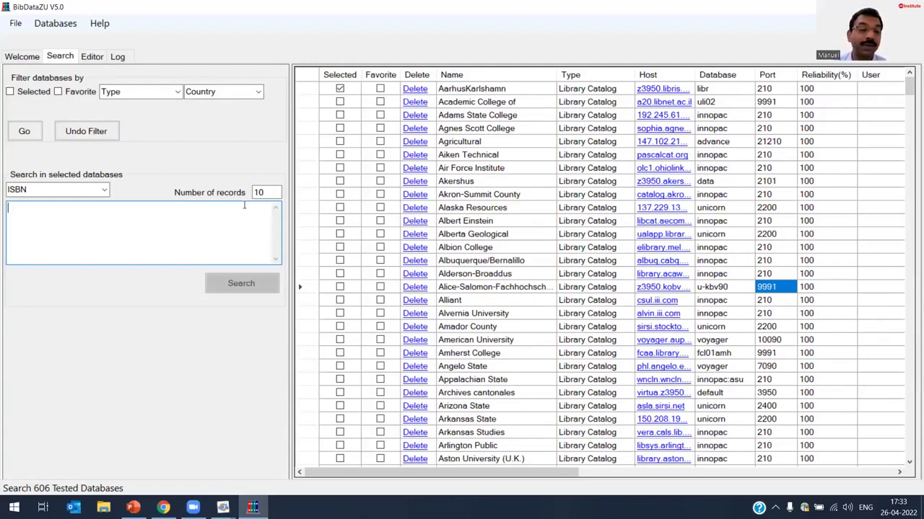
{"action": "left_click", "coordinate": [79, 190]}
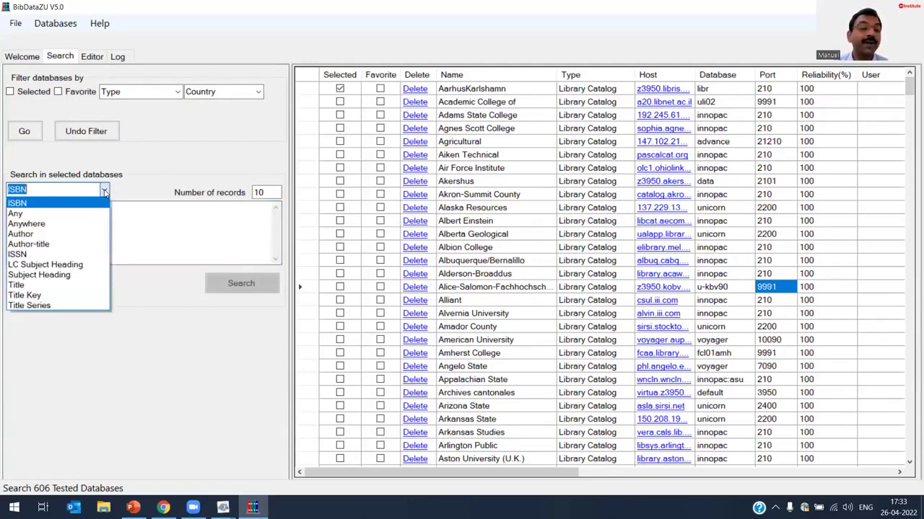
Search the selected databases with field Anywhere for 'art', retrieving 20 records
{"action": "left_click", "coordinate": [69, 224]}
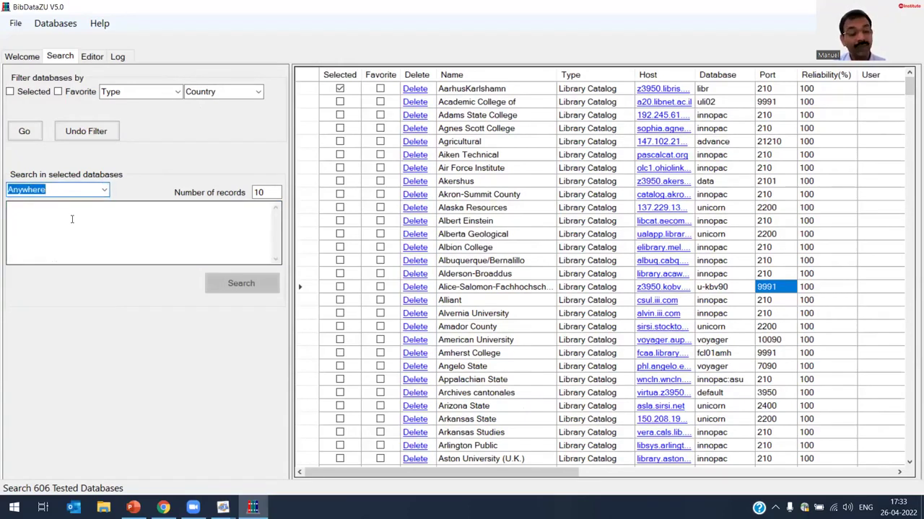
{"action": "type", "text": "ar"}
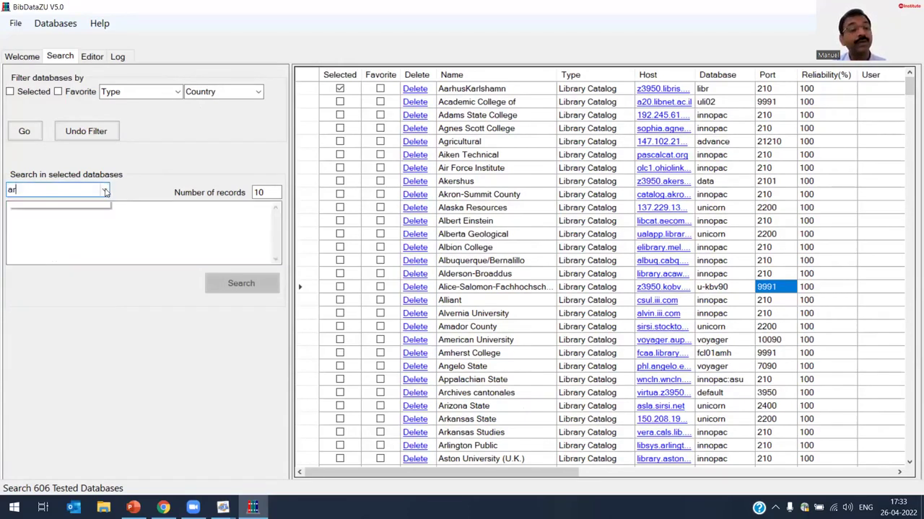
{"action": "left_click", "coordinate": [105, 191]}
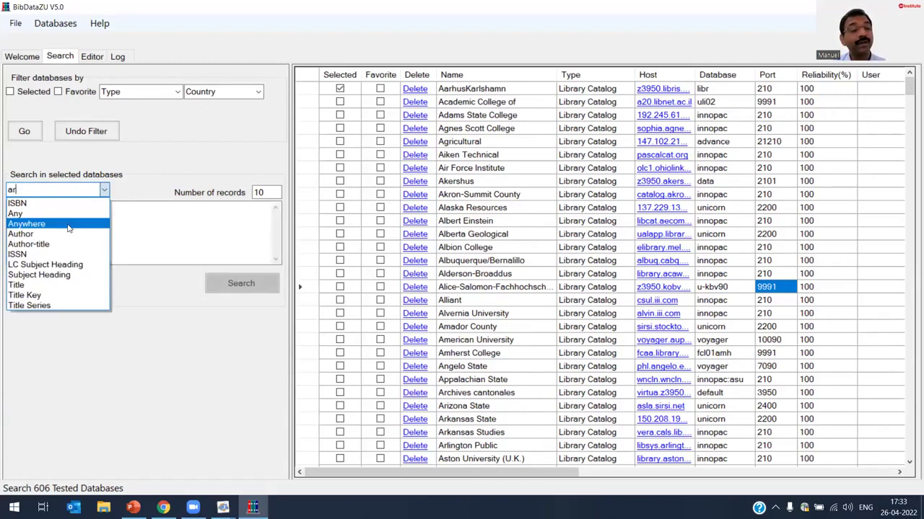
{"action": "left_click", "coordinate": [68, 228]}
{"action": "left_click", "coordinate": [72, 215]}
{"action": "type", "text": "art"}
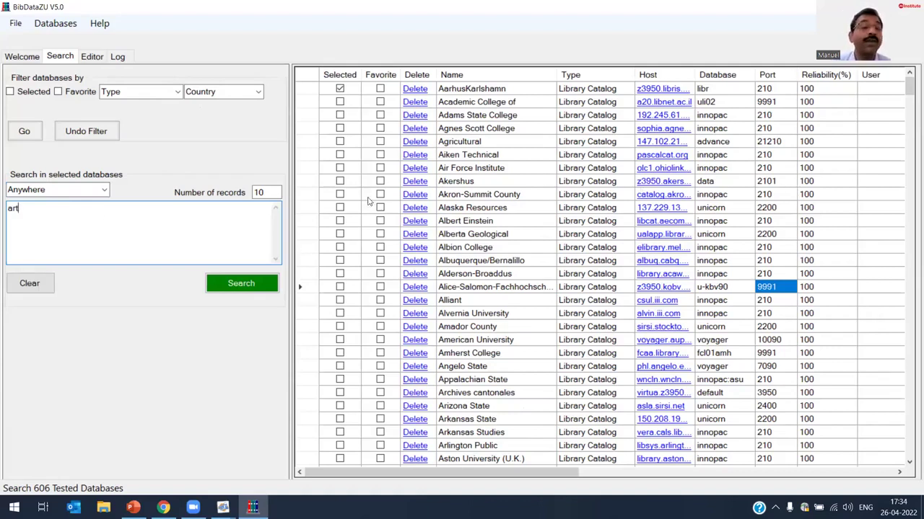
{"action": "left_click", "coordinate": [251, 287]}
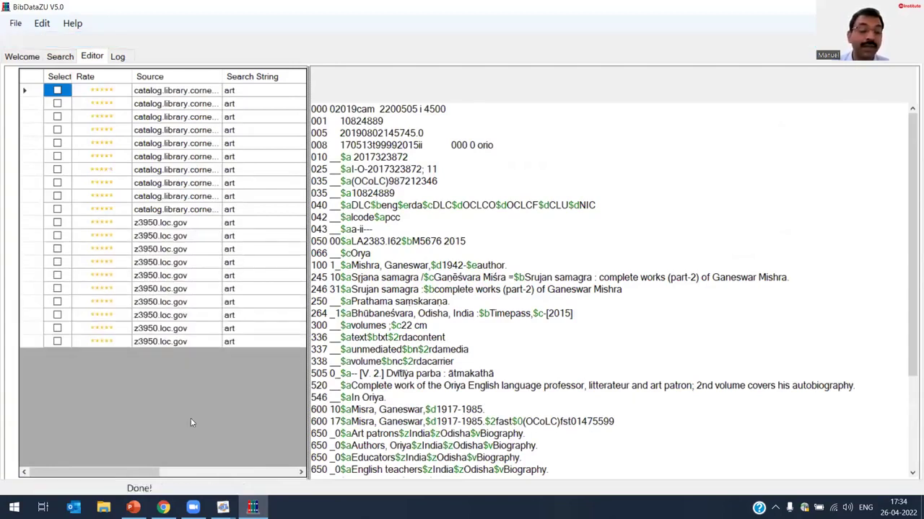
Show the fifth result, the 2021 Bloomsbury Visual Arts D'Arcy Wentworth Thompson record, in the Editor
{"action": "left_click", "coordinate": [60, 57]}
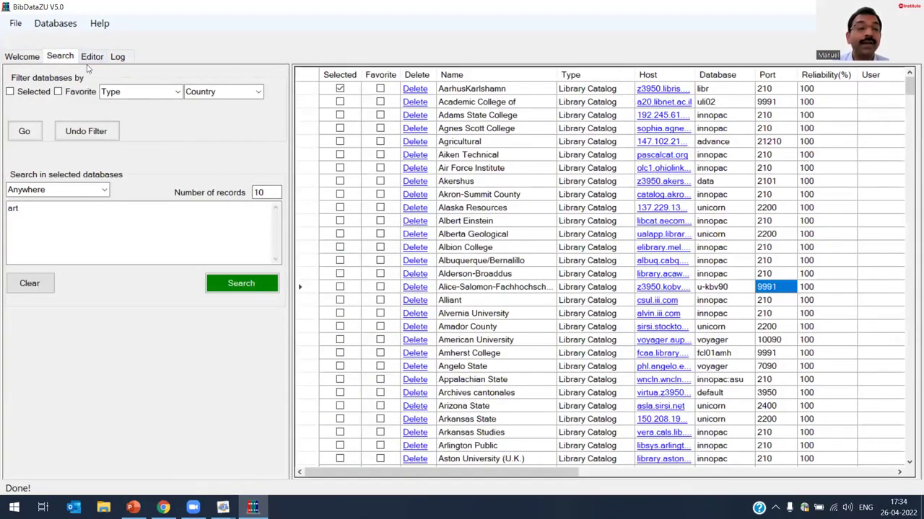
{"action": "left_click", "coordinate": [92, 56]}
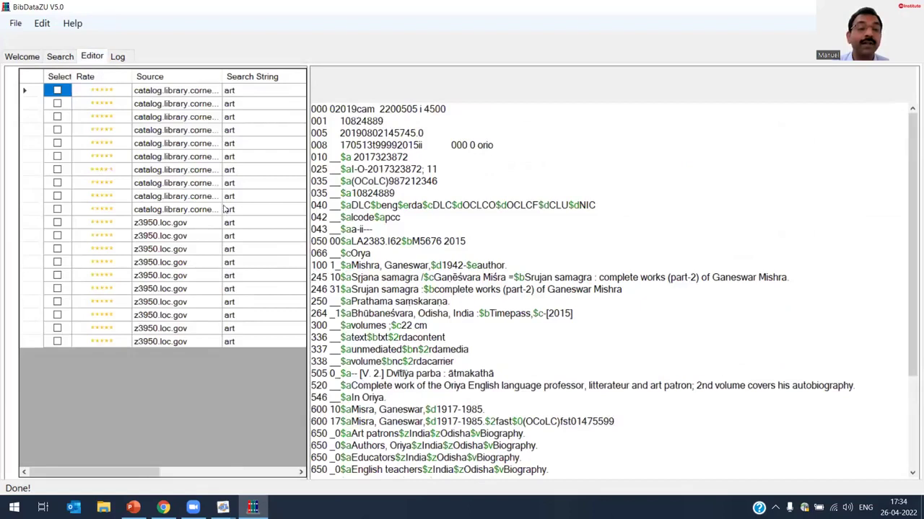
{"action": "left_click", "coordinate": [61, 58]}
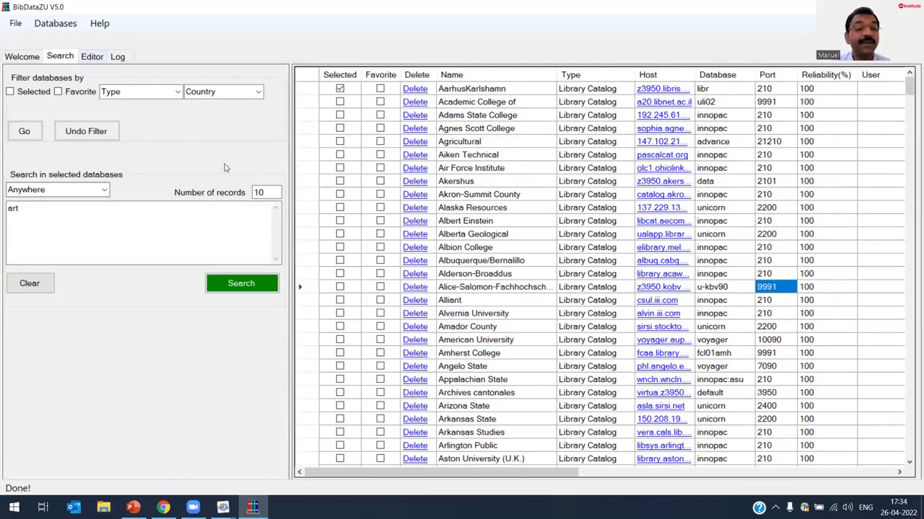
{"action": "left_click", "coordinate": [88, 59]}
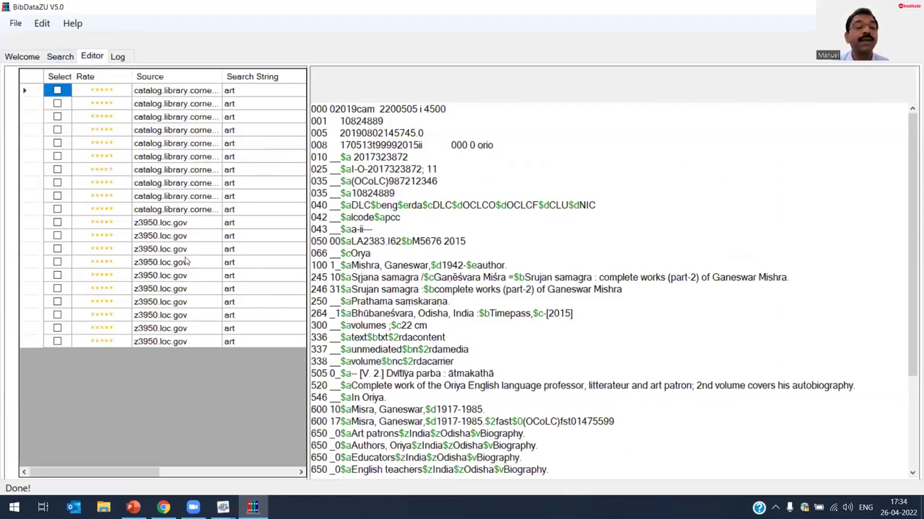
{"action": "left_click", "coordinate": [194, 144]}
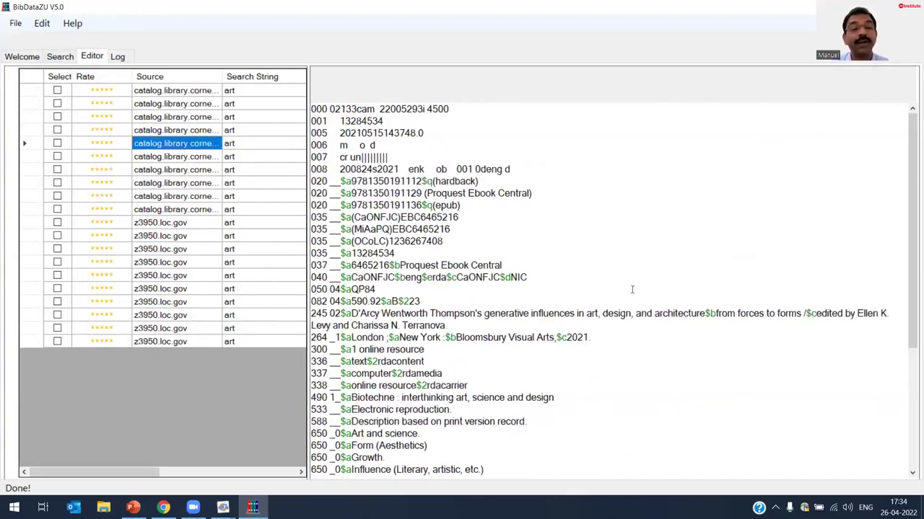
{"action": "scroll", "coordinate": [408, 295], "scroll_direction": "down", "scroll_amount": 5}
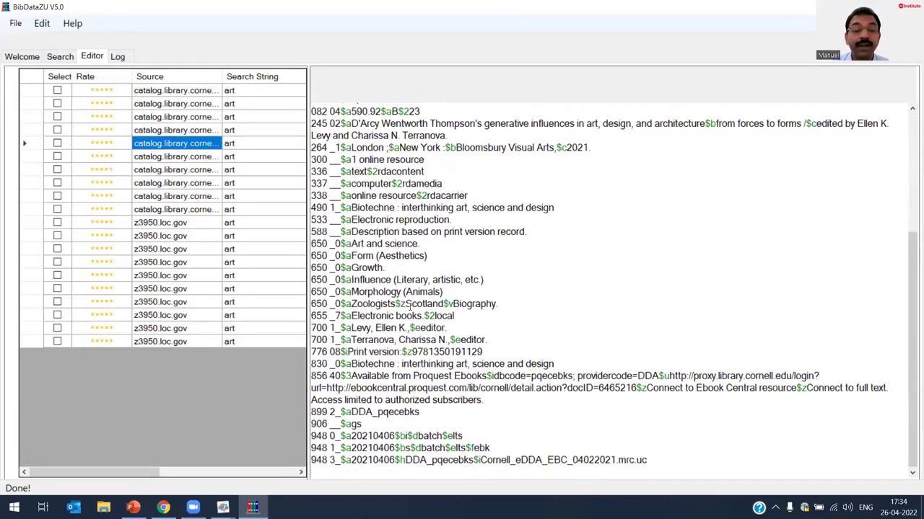
{"action": "scroll", "coordinate": [409, 305], "scroll_direction": "up", "scroll_amount": 5}
{"action": "scroll", "coordinate": [409, 305], "scroll_direction": "down", "scroll_amount": 5}
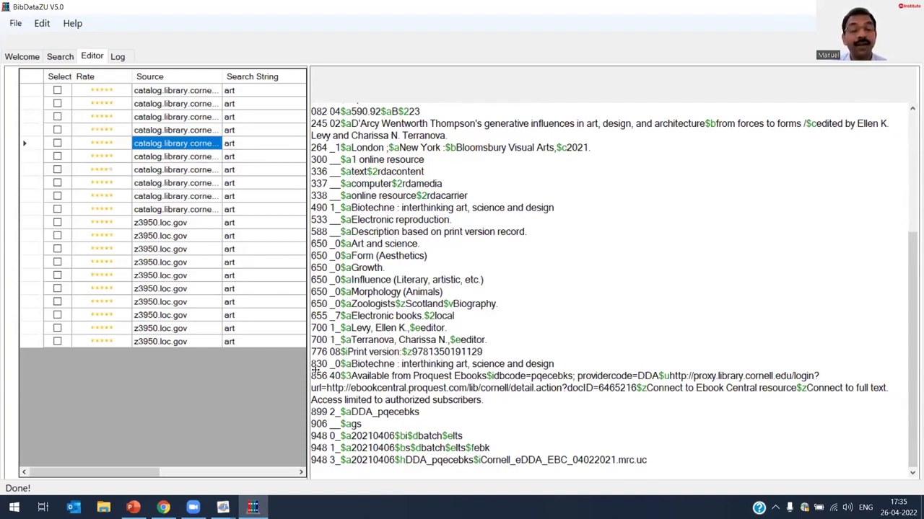
{"action": "left_click_drag", "start_coordinate": [311, 376], "coordinate": [359, 388]}
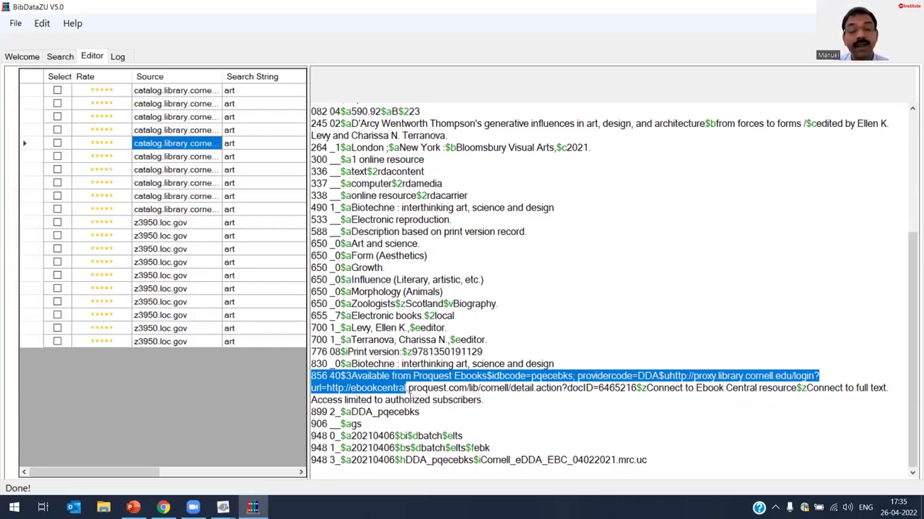
{"action": "left_click", "coordinate": [624, 394]}
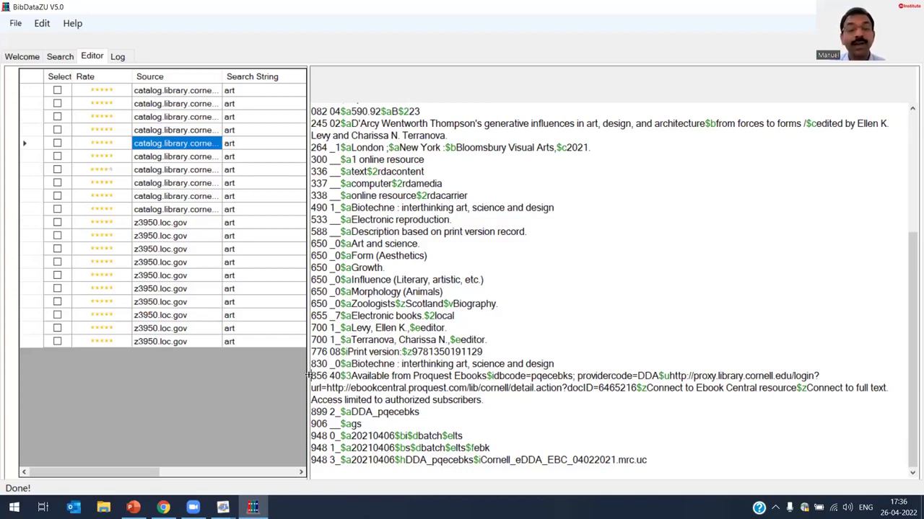
Delete the 856 ProQuest Ebook Central field and its blank line, then save and confirm
{"action": "mouse_move", "coordinate": [311, 376]}
{"action": "left_mouse_down"}
{"action": "mouse_move", "coordinate": [857, 388]}
{"action": "mouse_move", "coordinate": [511, 398]}
{"action": "mouse_move", "coordinate": [339, 388]}
{"action": "mouse_move", "coordinate": [324, 378]}
{"action": "left_mouse_up"}
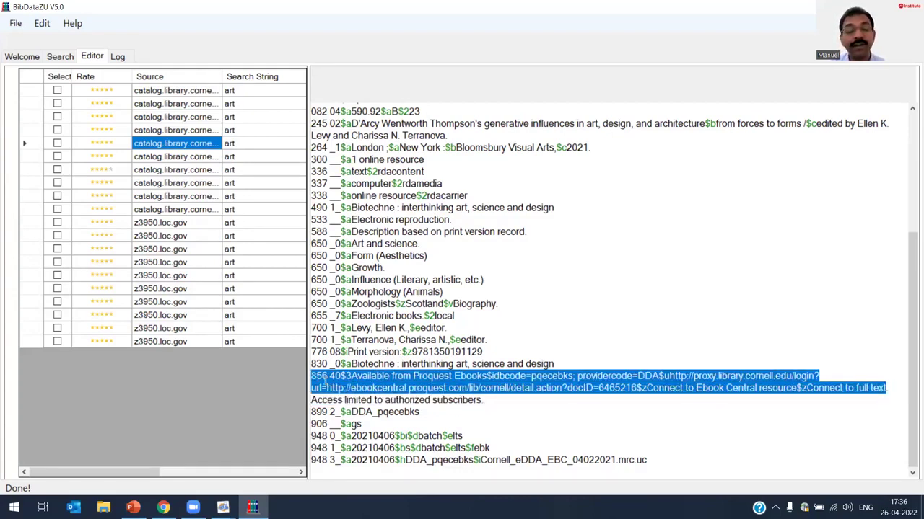
{"action": "key", "text": "Left"}
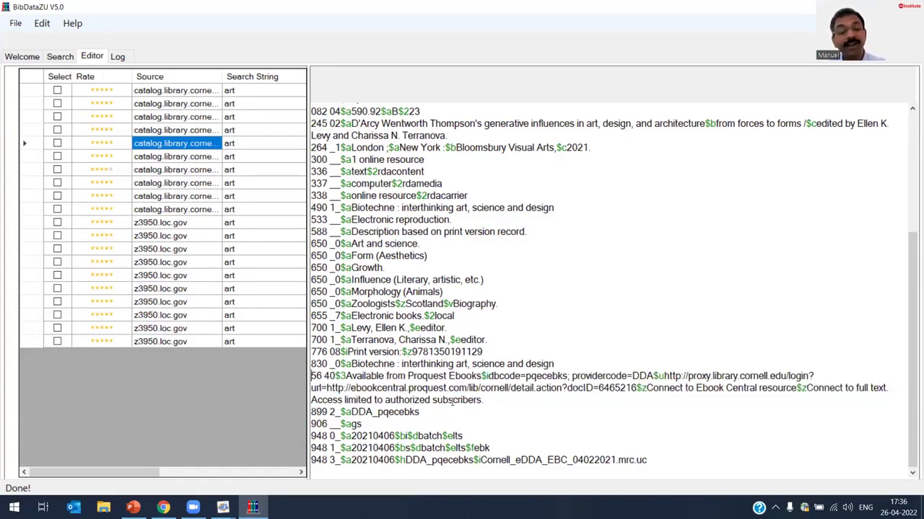
{"action": "key", "text": "shift+Down"}
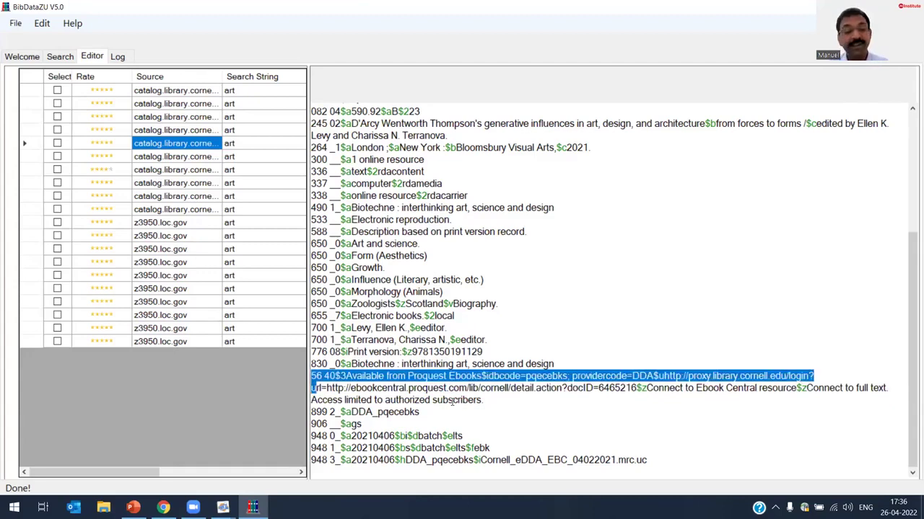
{"action": "key", "text": "Left"}
{"action": "key", "text": "Delete"}
{"action": "key", "text": "Delete"}
{"action": "key", "text": "Delete"}
{"action": "key", "text": "Delete"}
{"action": "key", "text": "Delete"}
{"action": "key", "text": "Delete"}
{"action": "key", "text": "Delete"}
{"action": "key", "text": "Delete"}
{"action": "key", "text": "Delete"}
{"action": "key", "text": "Delete"}
{"action": "key", "text": "Delete"}
{"action": "key", "text": "Delete"}
{"action": "key", "text": "Delete"}
{"action": "key", "text": "Delete"}
{"action": "key", "text": "Delete"}
{"action": "key", "text": "Delete"}
{"action": "key", "text": "Delete"}
{"action": "key", "text": "Delete"}
{"action": "key", "text": "Delete"}
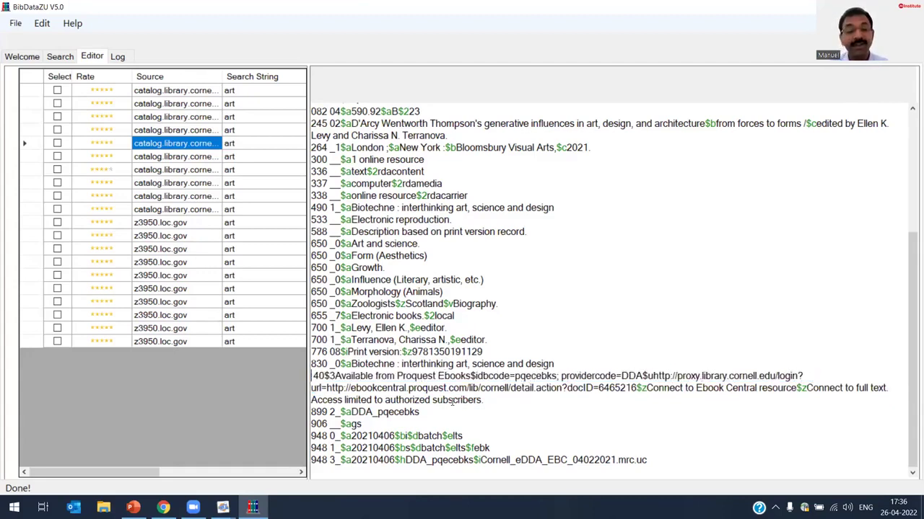
{"action": "key", "text": "Delete"}
{"action": "key", "text": "Delete"}
{"action": "key", "text": "Delete"}
{"action": "key", "text": "Delete"}
{"action": "key", "text": "Delete"}
{"action": "key", "text": "Delete"}
{"action": "key", "text": "Delete"}
{"action": "key", "text": "Delete"}
{"action": "key", "text": "Delete"}
{"action": "key", "text": "Delete"}
{"action": "key", "text": "Delete"}
{"action": "key", "text": "Delete"}
{"action": "key", "text": "Delete"}
{"action": "key", "text": "Delete"}
{"action": "key", "text": "Delete"}
{"action": "key", "text": "Delete"}
{"action": "key", "text": "Delete"}
{"action": "key", "text": "Delete"}
{"action": "key", "text": "Delete"}
{"action": "key", "text": "Delete"}
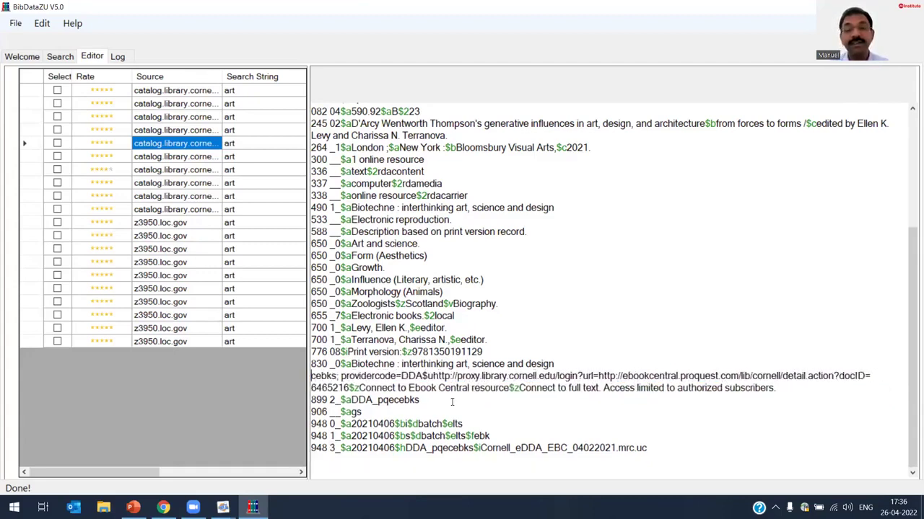
{"action": "key", "text": "Delete"}
{"action": "key", "text": "Delete"}
{"action": "key", "text": "Delete"}
{"action": "key", "text": "Delete"}
{"action": "key", "text": "Delete"}
{"action": "key", "text": "Delete"}
{"action": "key", "text": "Delete"}
{"action": "key", "text": "Delete"}
{"action": "key", "text": "Delete"}
{"action": "key", "text": "Delete"}
{"action": "key", "text": "Delete"}
{"action": "key", "text": "Delete"}
{"action": "key", "text": "Delete"}
{"action": "key", "text": "Delete"}
{"action": "key", "text": "Delete"}
{"action": "key", "text": "Delete"}
{"action": "key", "text": "Delete"}
{"action": "key", "text": "Delete"}
{"action": "key", "text": "Delete"}
{"action": "key", "text": "Delete"}
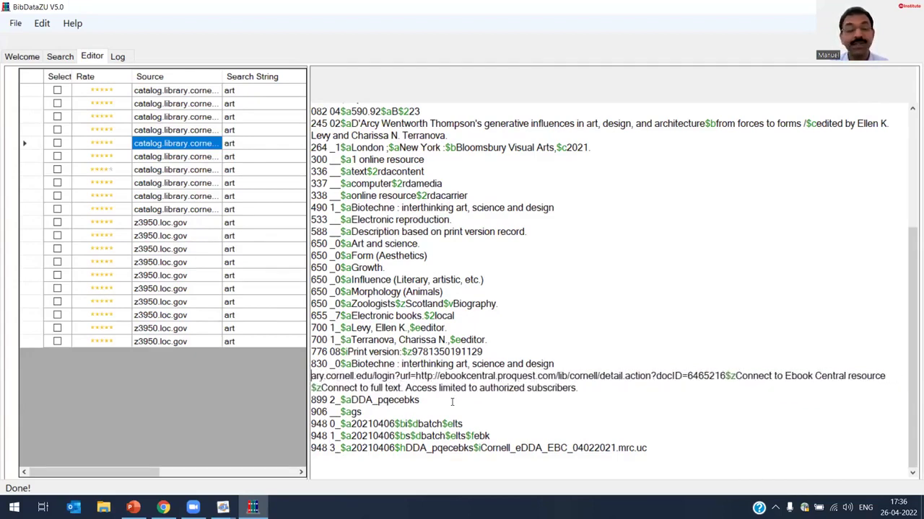
{"action": "key", "text": "Delete"}
{"action": "key", "text": "Delete"}
{"action": "key", "text": "Delete"}
{"action": "key", "text": "Delete"}
{"action": "key", "text": "Delete"}
{"action": "key", "text": "Delete"}
{"action": "key", "text": "Delete"}
{"action": "key", "text": "Delete"}
{"action": "key", "text": "Delete"}
{"action": "key", "text": "Delete"}
{"action": "key", "text": "Delete"}
{"action": "key", "text": "Delete"}
{"action": "key", "text": "Delete"}
{"action": "key", "text": "Delete"}
{"action": "key", "text": "Delete"}
{"action": "key", "text": "Delete"}
{"action": "key", "text": "Delete"}
{"action": "key", "text": "Delete"}
{"action": "key", "text": "Delete"}
{"action": "key", "text": "Delete"}
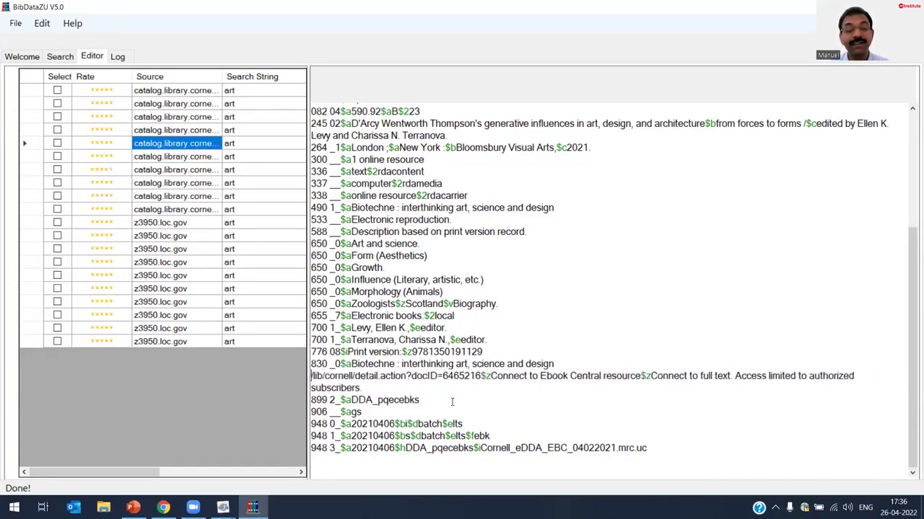
{"action": "key", "text": "Delete"}
{"action": "key", "text": "Delete"}
{"action": "key", "text": "Delete"}
{"action": "key", "text": "Delete"}
{"action": "key", "text": "Delete"}
{"action": "key", "text": "Delete"}
{"action": "key", "text": "Delete"}
{"action": "key", "text": "Delete"}
{"action": "key", "text": "Delete"}
{"action": "key", "text": "Delete"}
{"action": "key", "text": "Delete"}
{"action": "key", "text": "Delete"}
{"action": "key", "text": "Delete"}
{"action": "key", "text": "Delete"}
{"action": "key", "text": "Delete"}
{"action": "key", "text": "Delete"}
{"action": "key", "text": "Delete"}
{"action": "key", "text": "Delete"}
{"action": "key", "text": "Delete"}
{"action": "key", "text": "Delete"}
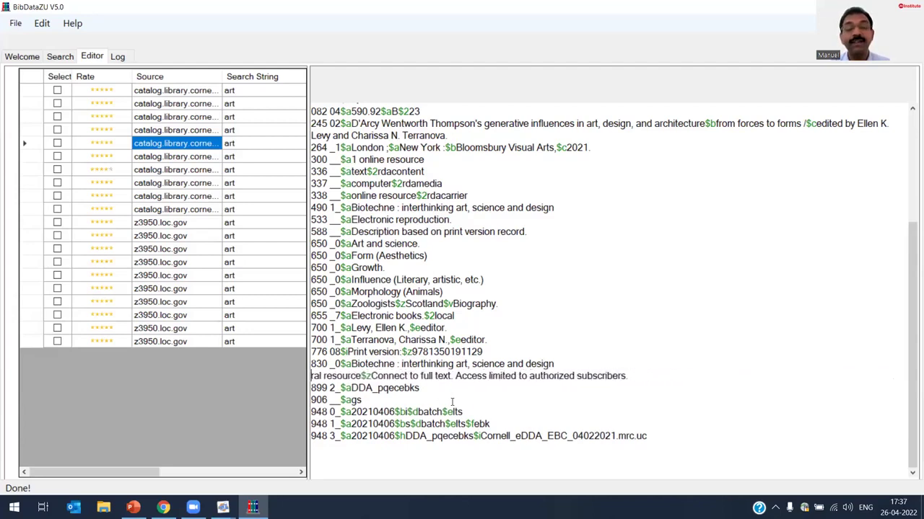
{"action": "key", "text": "Delete"}
{"action": "key", "text": "Delete"}
{"action": "key", "text": "Delete"}
{"action": "key", "text": "Delete"}
{"action": "key", "text": "Delete"}
{"action": "key", "text": "Delete"}
{"action": "key", "text": "Delete"}
{"action": "key", "text": "Delete"}
{"action": "key", "text": "Delete"}
{"action": "key", "text": "Delete"}
{"action": "key", "text": "Delete"}
{"action": "key", "text": "Delete"}
{"action": "key", "text": "Delete"}
{"action": "key", "text": "Delete"}
{"action": "key", "text": "Delete"}
{"action": "key", "text": "Delete"}
{"action": "key", "text": "Delete"}
{"action": "key", "text": "Delete"}
{"action": "key", "text": "Delete"}
{"action": "key", "text": "Delete"}
{"action": "key", "text": "Delete"}
{"action": "key", "text": "Delete"}
{"action": "key", "text": "Delete"}
{"action": "key", "text": "Delete"}
{"action": "key", "text": "Delete"}
{"action": "key", "text": "Delete"}
{"action": "key", "text": "Delete"}
{"action": "key", "text": "Delete"}
{"action": "key", "text": "Delete"}
{"action": "key", "text": "Delete"}
{"action": "key", "text": "Delete"}
{"action": "key", "text": "Delete"}
{"action": "key", "text": "Delete"}
{"action": "key", "text": "Delete"}
{"action": "key", "text": "Delete"}
{"action": "key", "text": "Delete"}
{"action": "key", "text": "Delete"}
{"action": "key", "text": "Delete"}
{"action": "key", "text": "Delete"}
{"action": "key", "text": "Delete"}
{"action": "key", "text": "Delete"}
{"action": "key", "text": "Delete"}
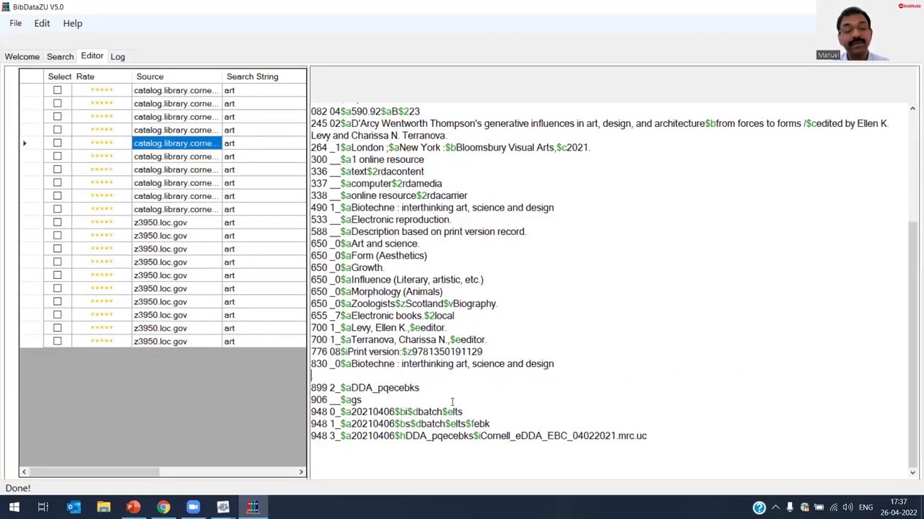
{"action": "key", "text": "Delete"}
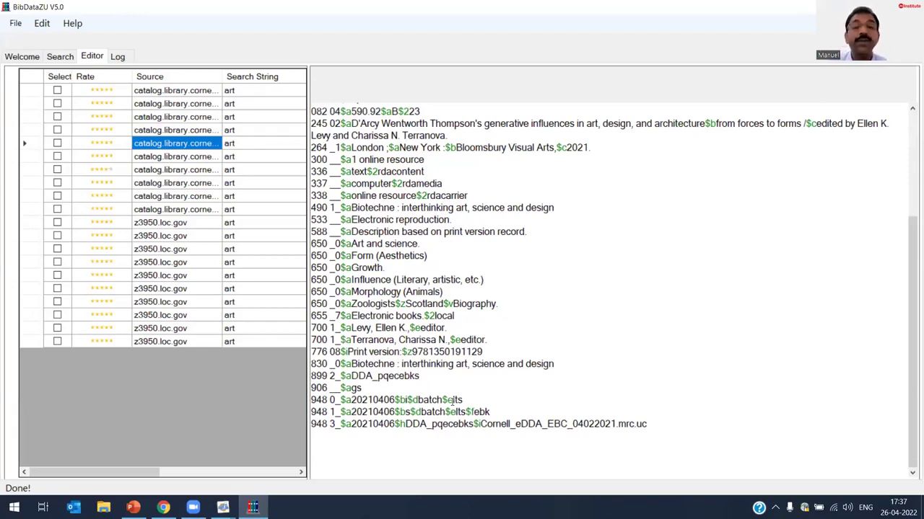
{"action": "key", "text": "ctrl+s"}
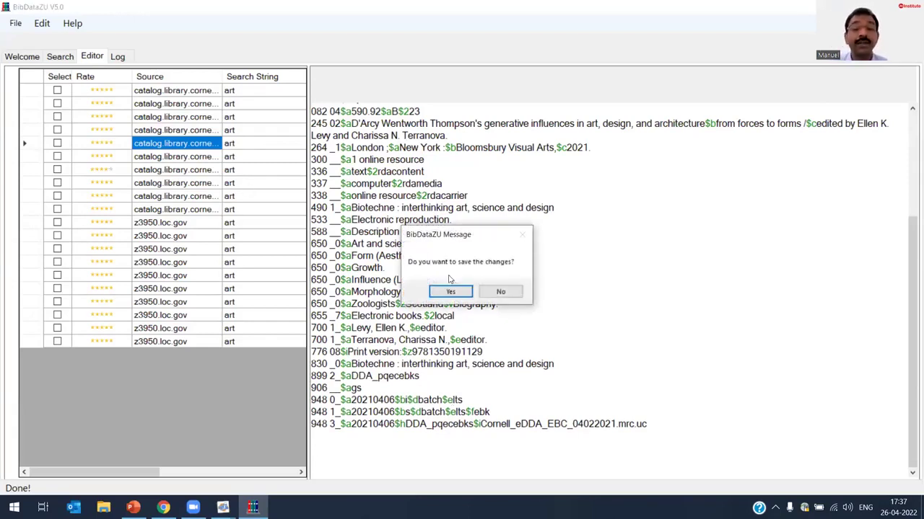
{"action": "left_click", "coordinate": [469, 293]}
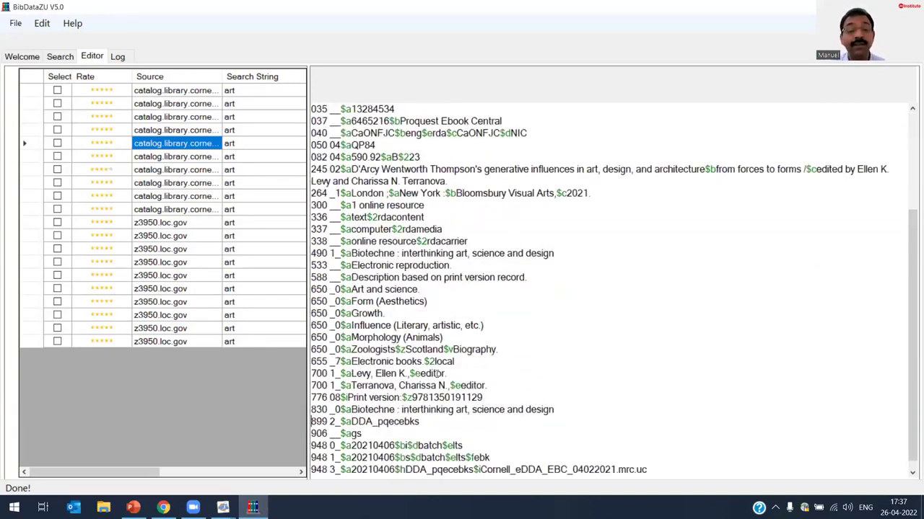
Tick the Select boxes on the first five Cornell 'art' records in the Editor table
{"action": "scroll", "coordinate": [437, 305], "scroll_direction": "down", "scroll_amount": 1}
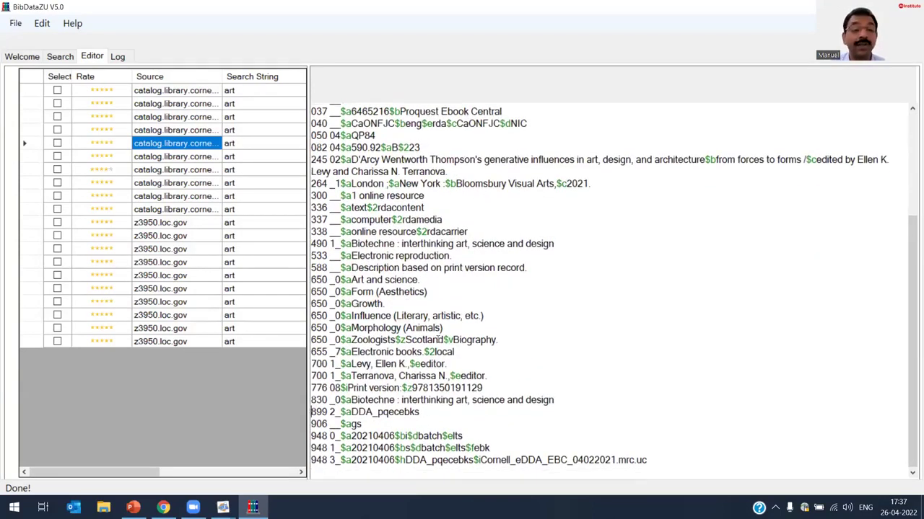
{"action": "scroll", "coordinate": [436, 305], "scroll_direction": "up", "scroll_amount": 1}
{"action": "scroll", "coordinate": [436, 305], "scroll_direction": "up", "scroll_amount": 4}
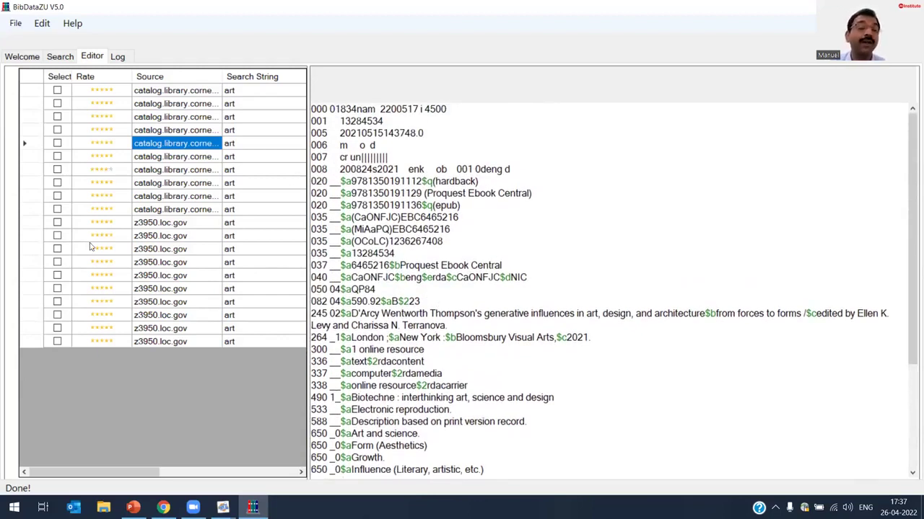
{"action": "left_click", "coordinate": [57, 90]}
{"action": "left_click", "coordinate": [57, 104]}
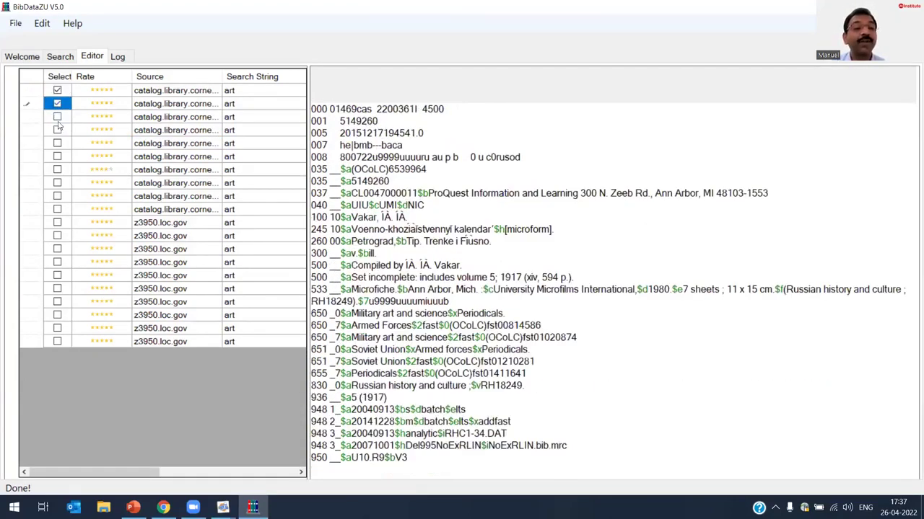
{"action": "left_click", "coordinate": [57, 118]}
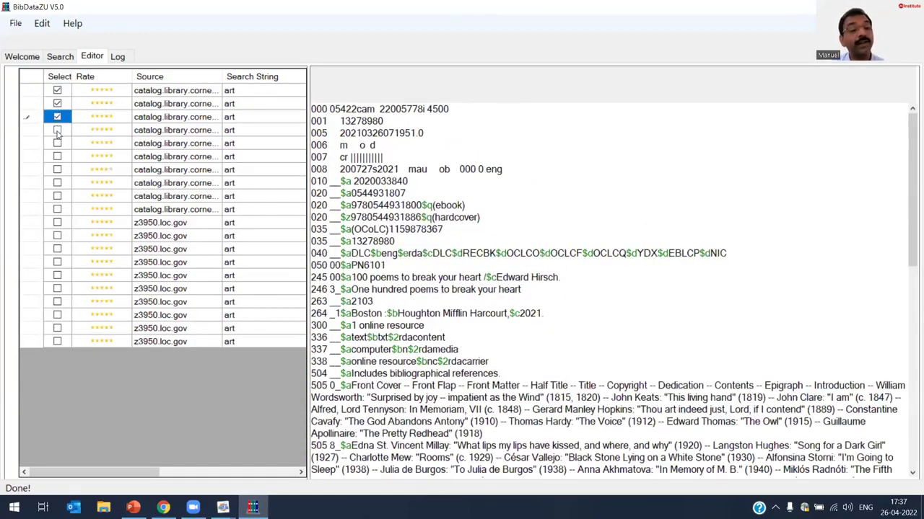
{"action": "left_click", "coordinate": [57, 130]}
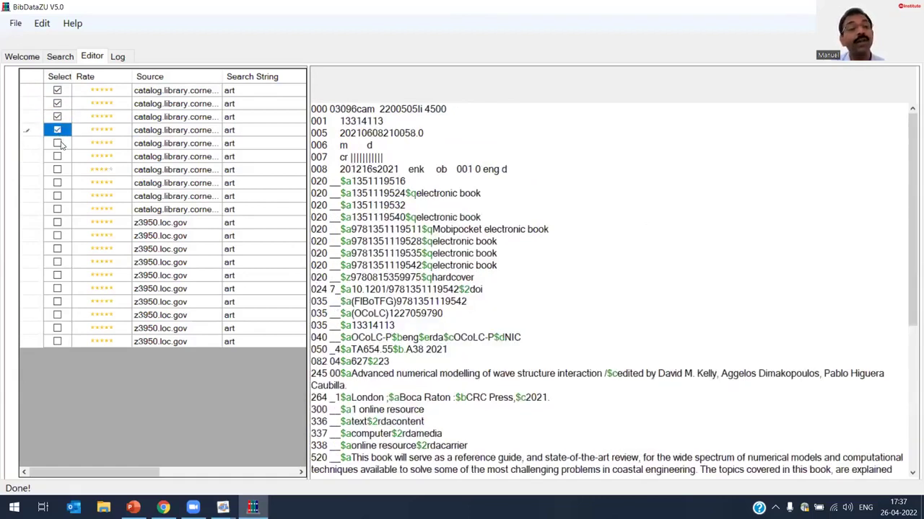
{"action": "left_click", "coordinate": [57, 143]}
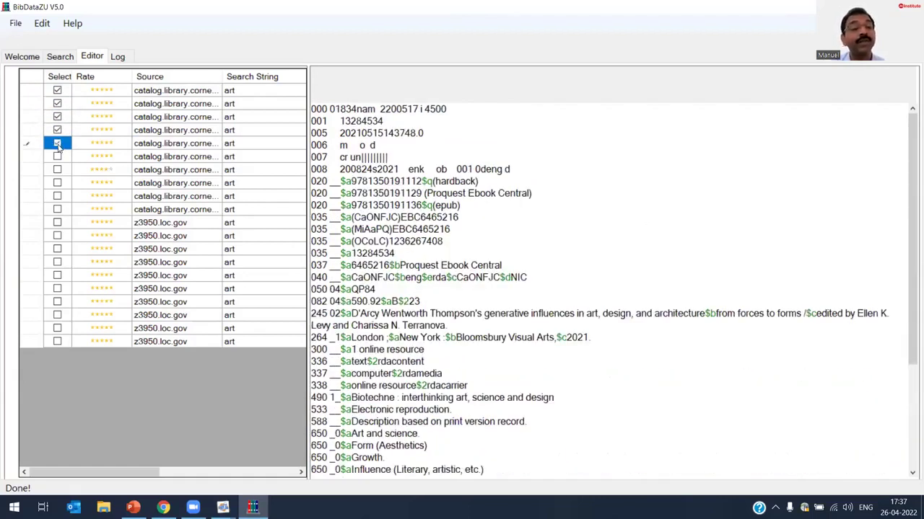
{"action": "left_click", "coordinate": [42, 24]}
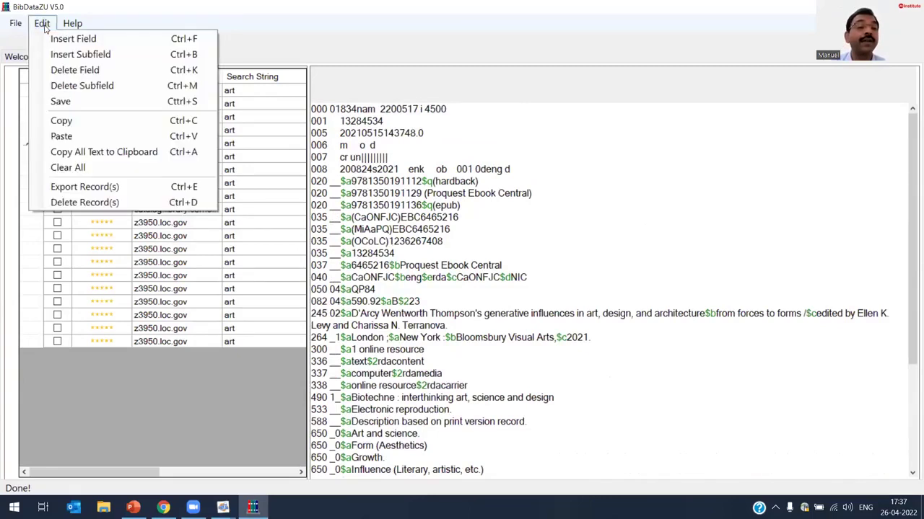
{"action": "left_click", "coordinate": [85, 187]}
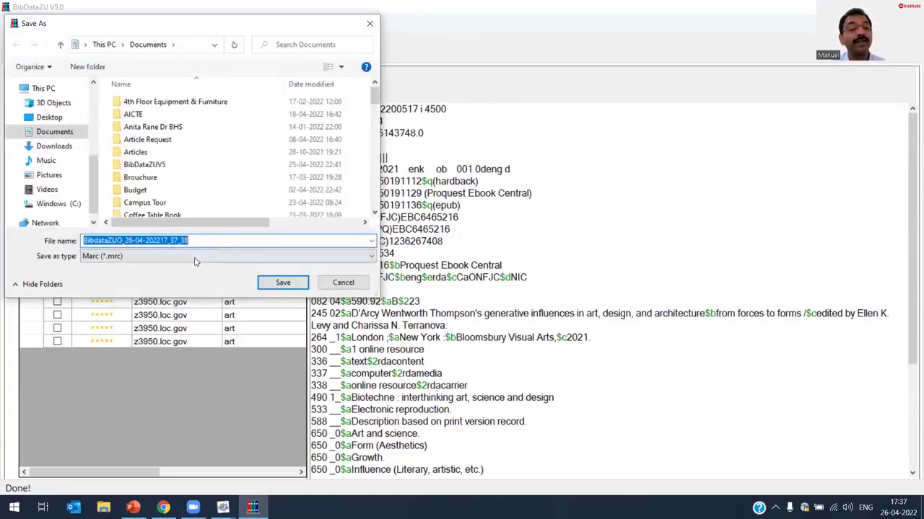
{"action": "left_click", "coordinate": [60, 117]}
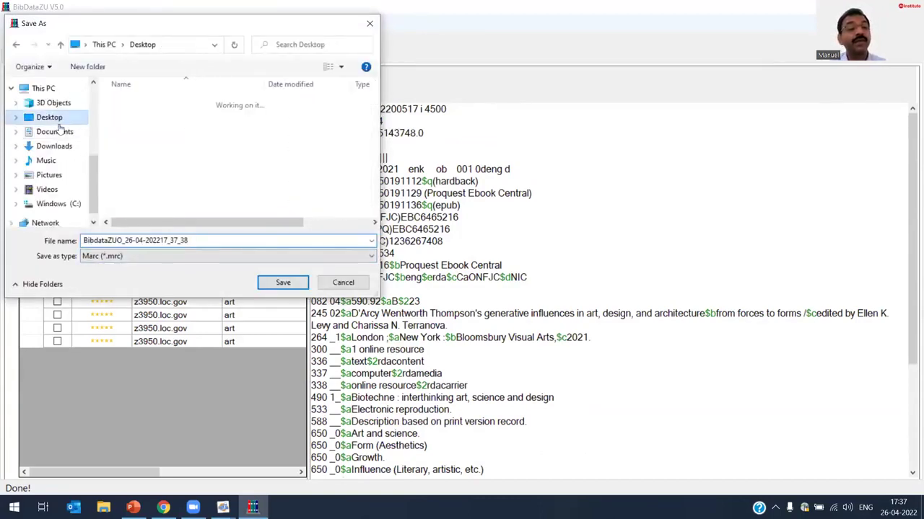
{"action": "left_click", "coordinate": [159, 241]}
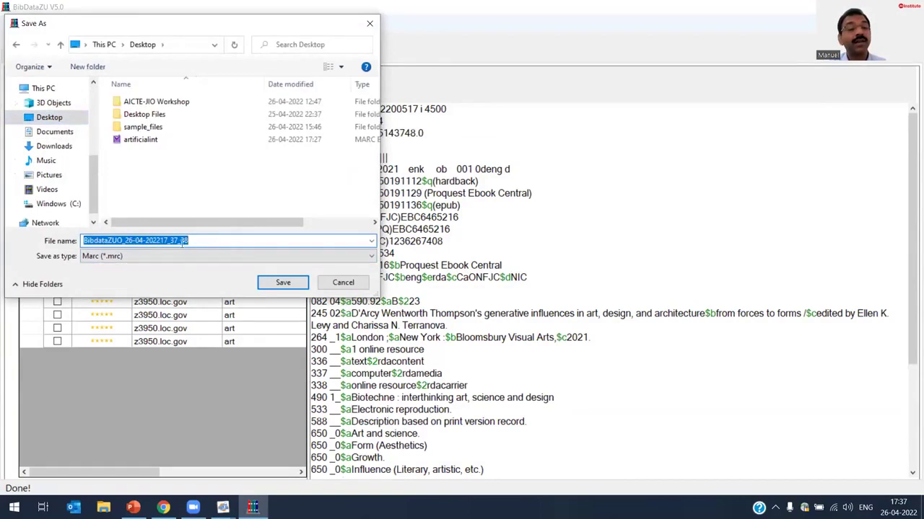
{"action": "left_click", "coordinate": [277, 283]}
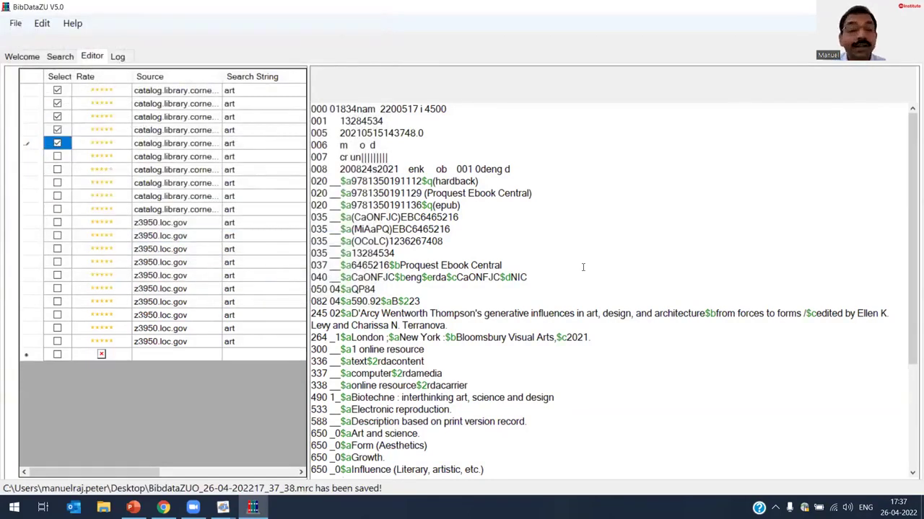
Show the desktop, select the new BibdataZUO file, and bring BibDataZU back
{"action": "key", "text": "super+d"}
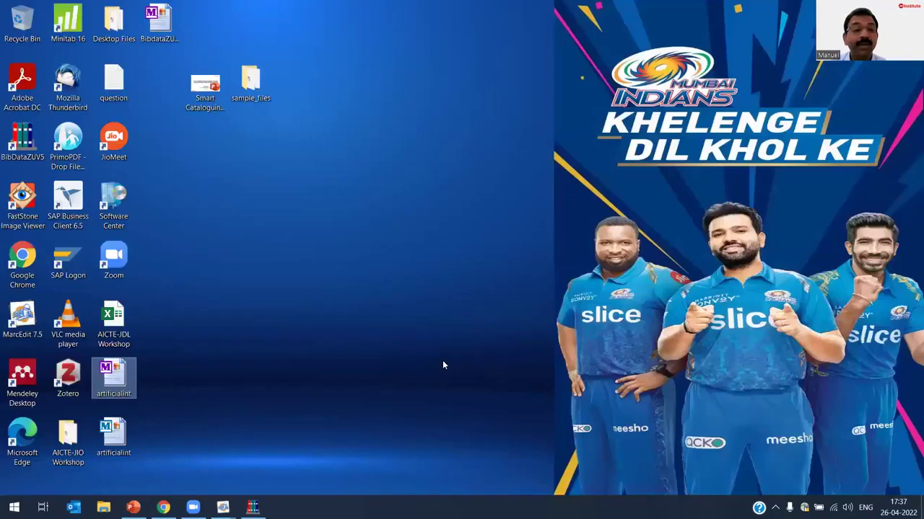
{"action": "left_click", "coordinate": [160, 23]}
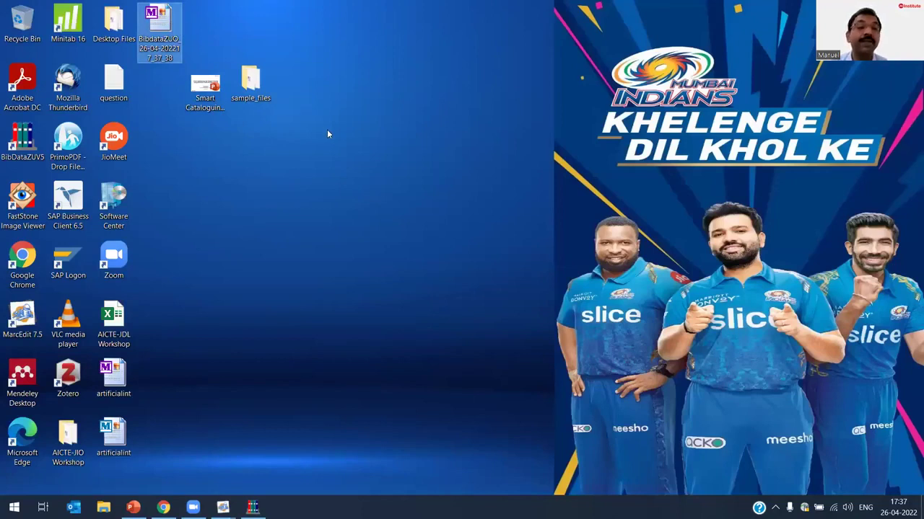
{"action": "mouse_move", "coordinate": [253, 507]}
{"action": "left_click", "coordinate": [283, 454]}
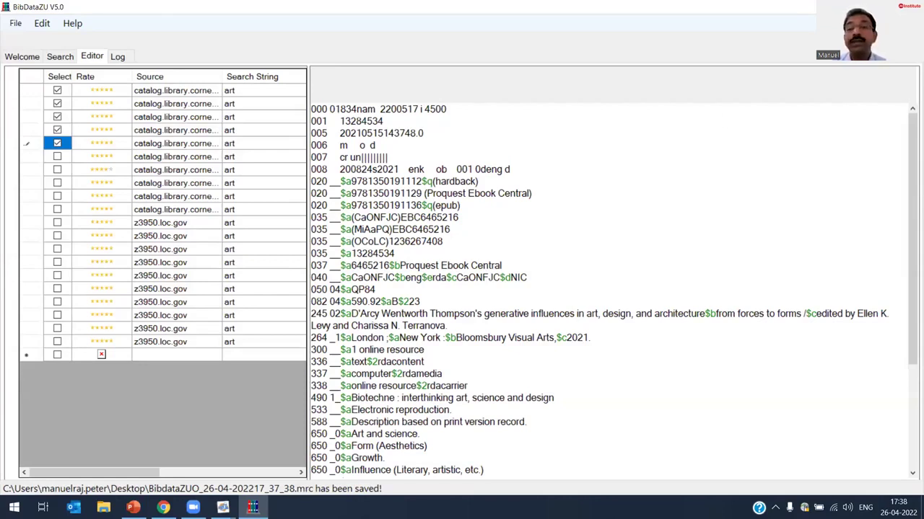
Hide BibDataZU again and refresh the desktop icons
{"action": "key", "text": "super+d"}
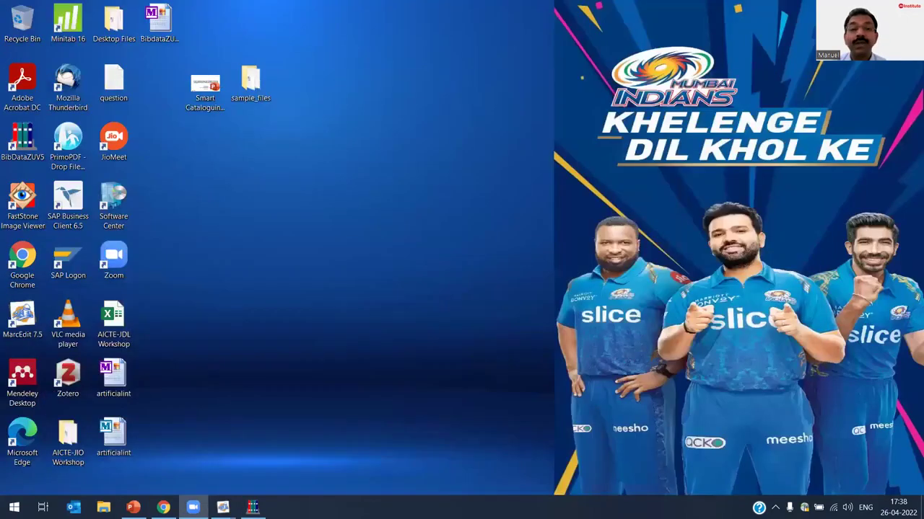
{"action": "right_click", "coordinate": [344, 201]}
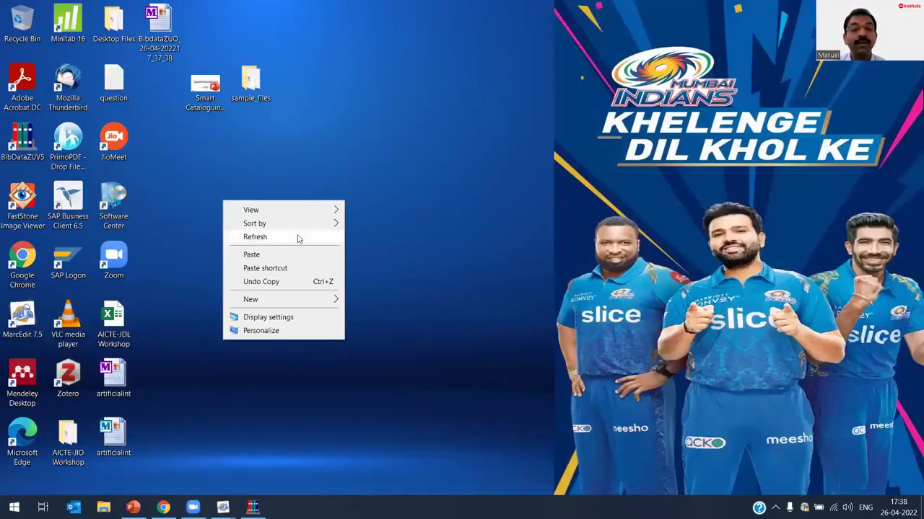
{"action": "left_click", "coordinate": [303, 239]}
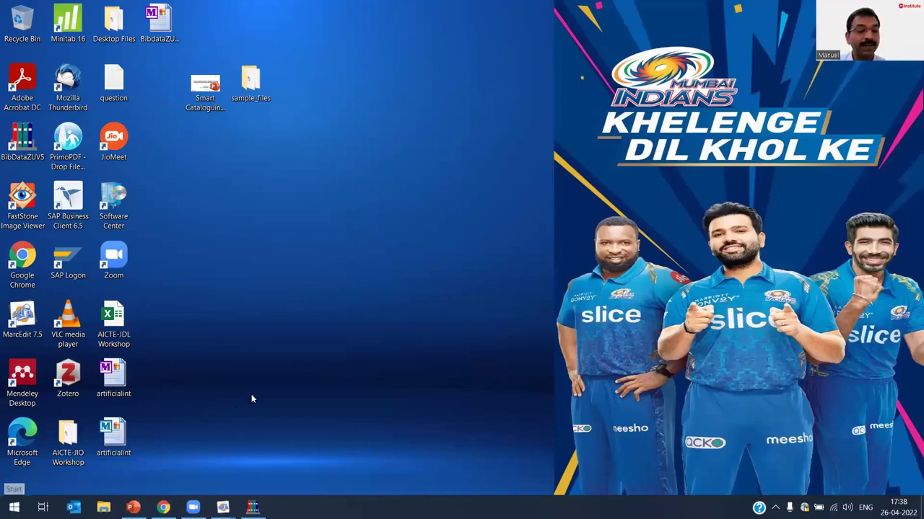
Search the Start menu for 'zotero' and launch the Zotero app
{"action": "left_click", "coordinate": [14, 507]}
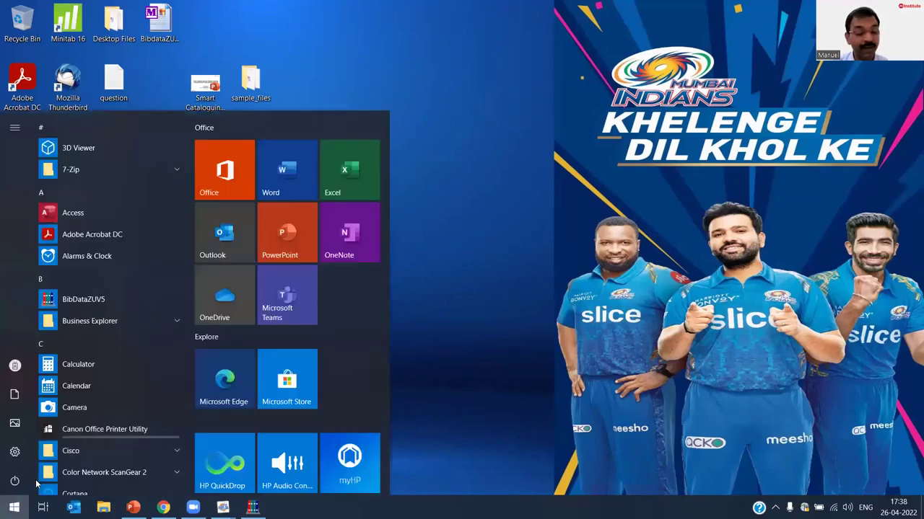
{"action": "type", "text": "zotero"}
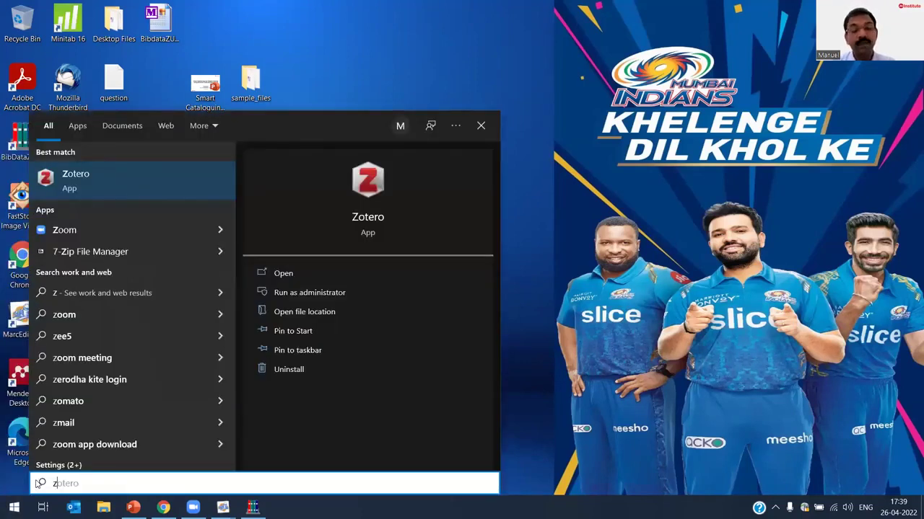
{"action": "left_click", "coordinate": [412, 83]}
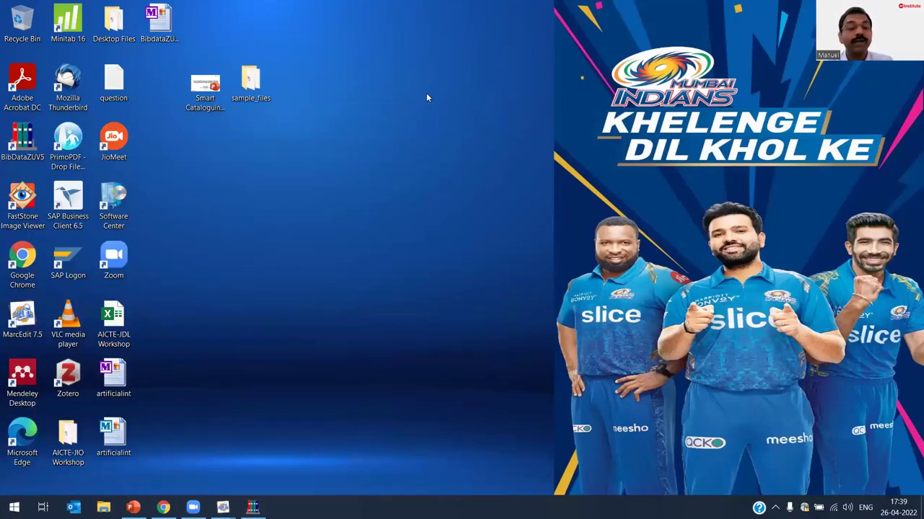
{"action": "mouse_move", "coordinate": [163, 507]}
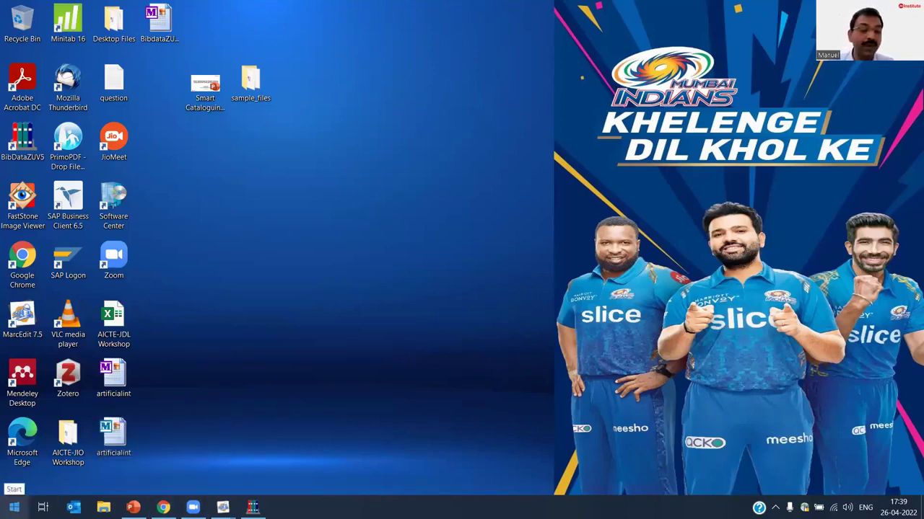
{"action": "left_click", "coordinate": [14, 507]}
{"action": "type", "text": "zo"}
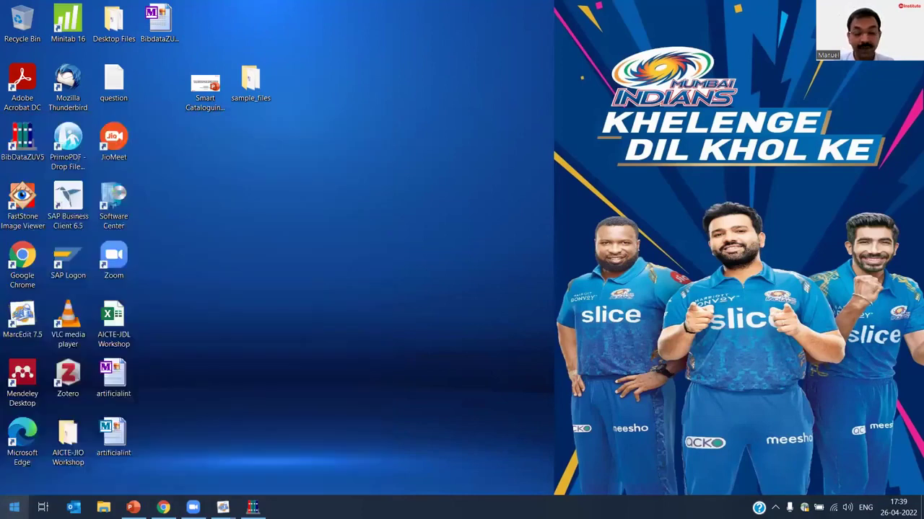
{"action": "type", "text": "tero"}
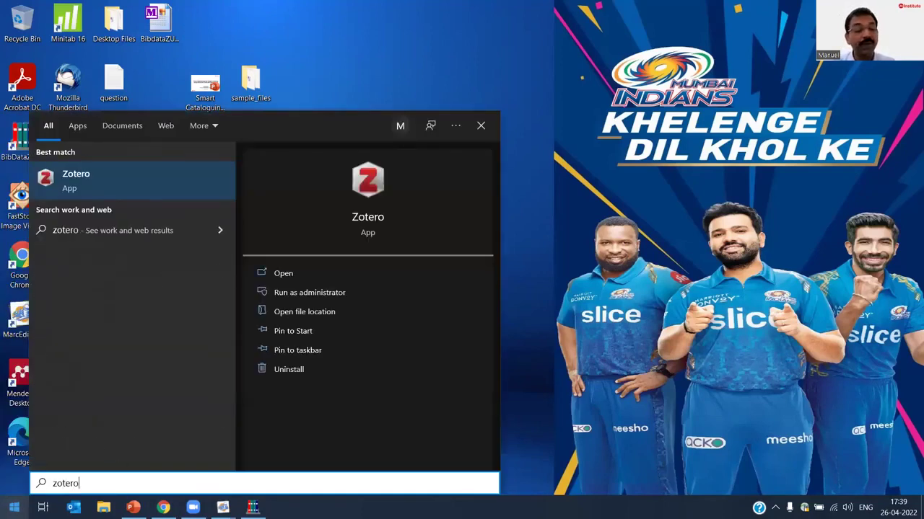
{"action": "left_click", "coordinate": [126, 177]}
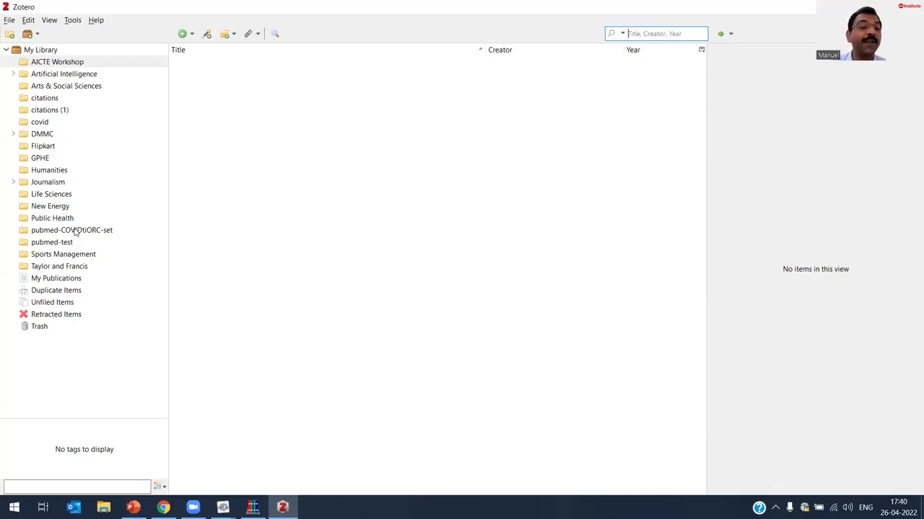
Confirm Zotero's AICTE Workshop collection is still empty after browsing My Library, then switch to Chrome
{"action": "left_click", "coordinate": [64, 64]}
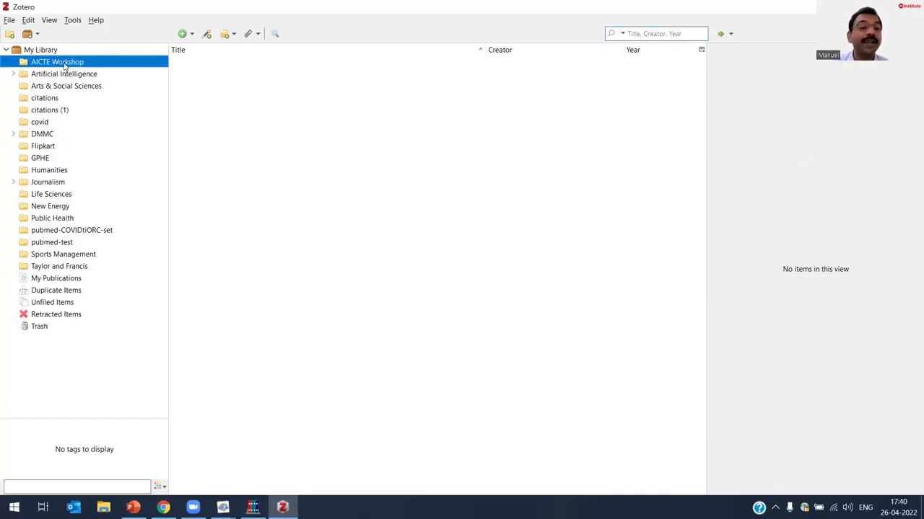
{"action": "left_click", "coordinate": [42, 50]}
{"action": "right_click", "coordinate": [40, 51]}
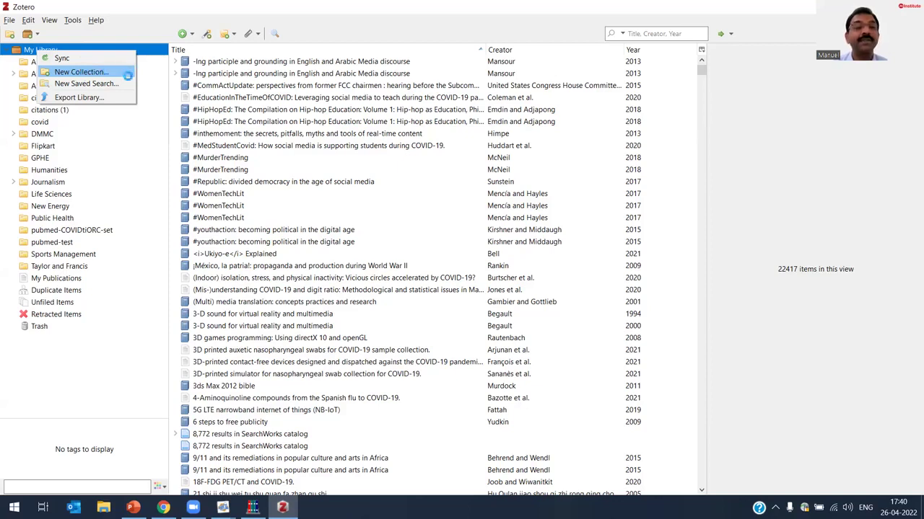
{"action": "key", "text": "Escape"}
{"action": "left_click", "coordinate": [66, 74]}
{"action": "left_click", "coordinate": [49, 62]}
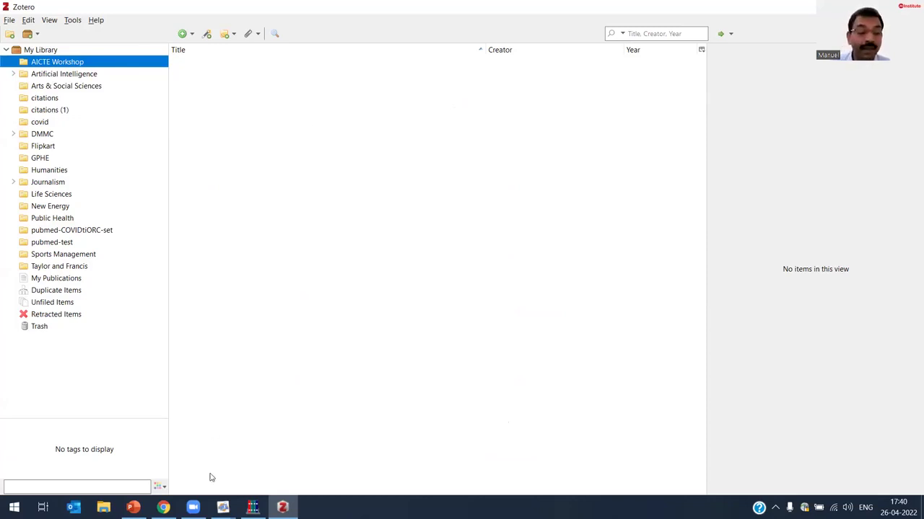
{"action": "left_click", "coordinate": [164, 507]}
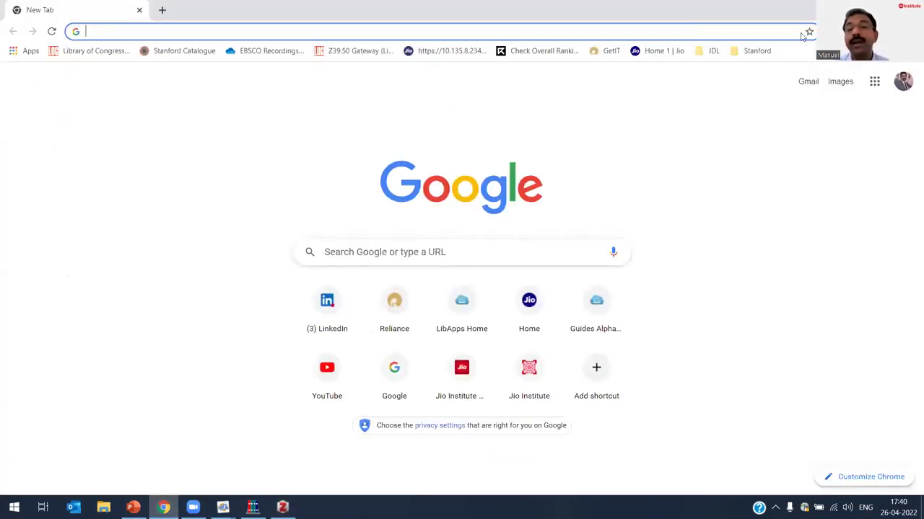
Open searchworks.stanford.edu via the 'Catalog : Stanford Libraries' bookmark in the JDL folder
{"action": "left_click", "coordinate": [714, 52]}
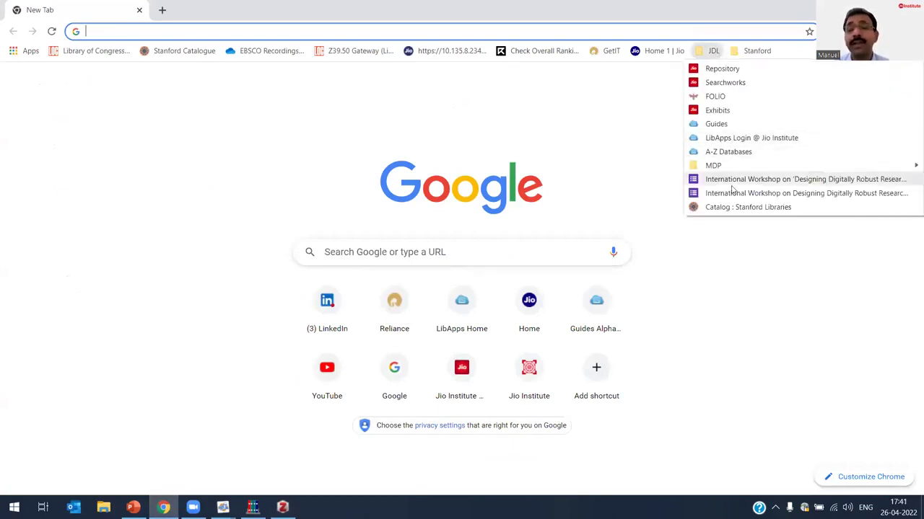
{"action": "left_click", "coordinate": [741, 208]}
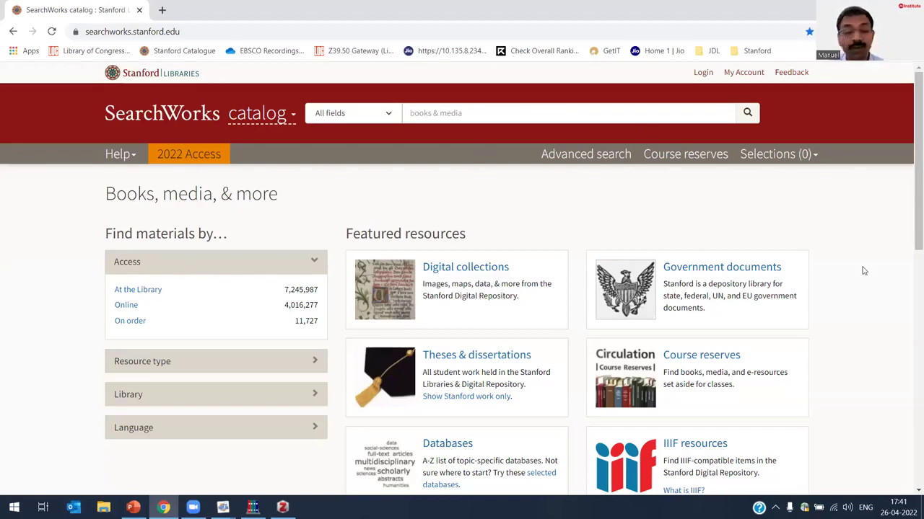
Search the SearchWorks catalog for 'digital media', getting 66,136 results
{"action": "left_click", "coordinate": [466, 113]}
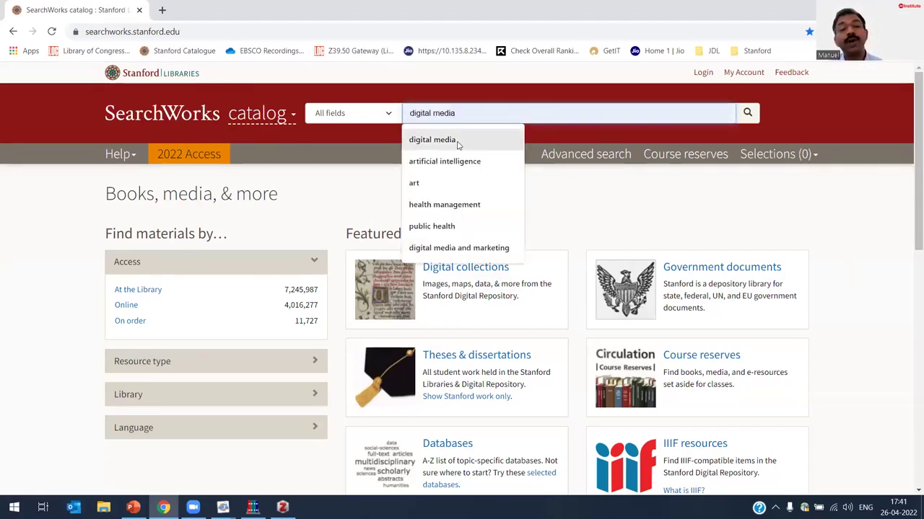
{"action": "left_click", "coordinate": [456, 143]}
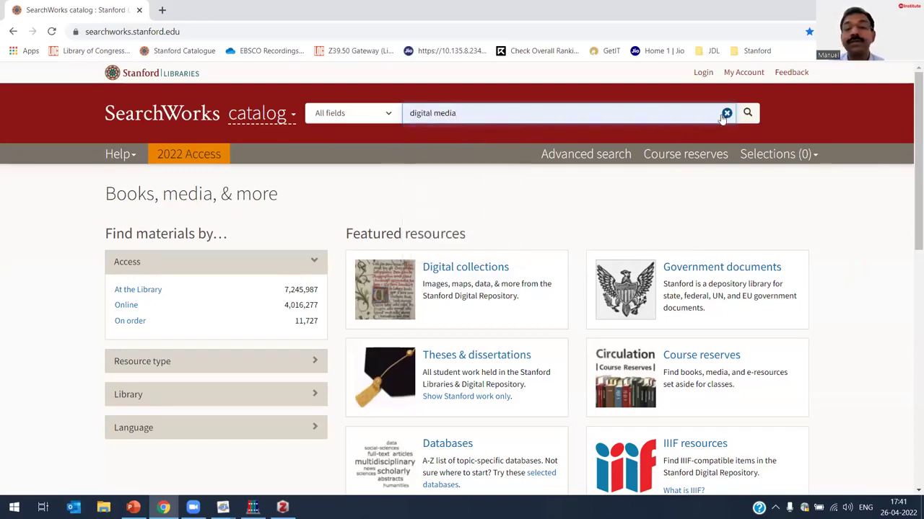
{"action": "left_click", "coordinate": [747, 113]}
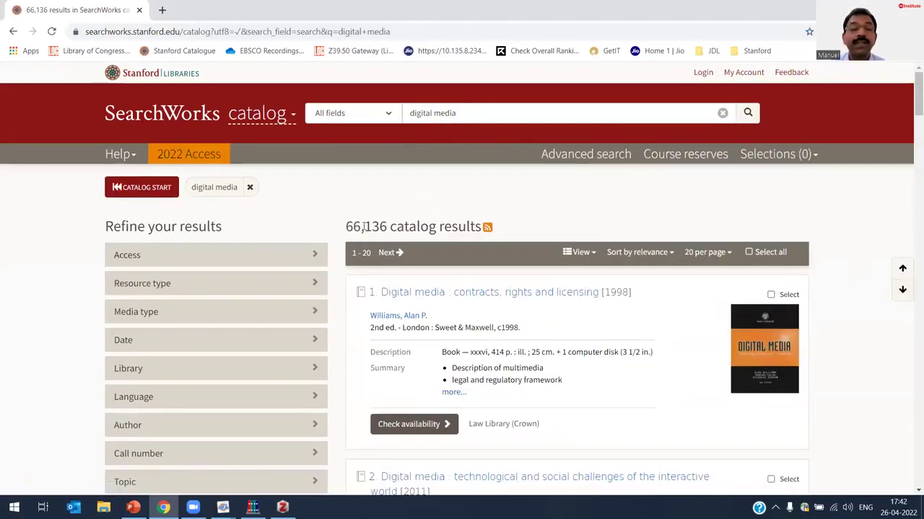
{"action": "scroll", "coordinate": [399, 228], "scroll_direction": "down", "scroll_amount": 2}
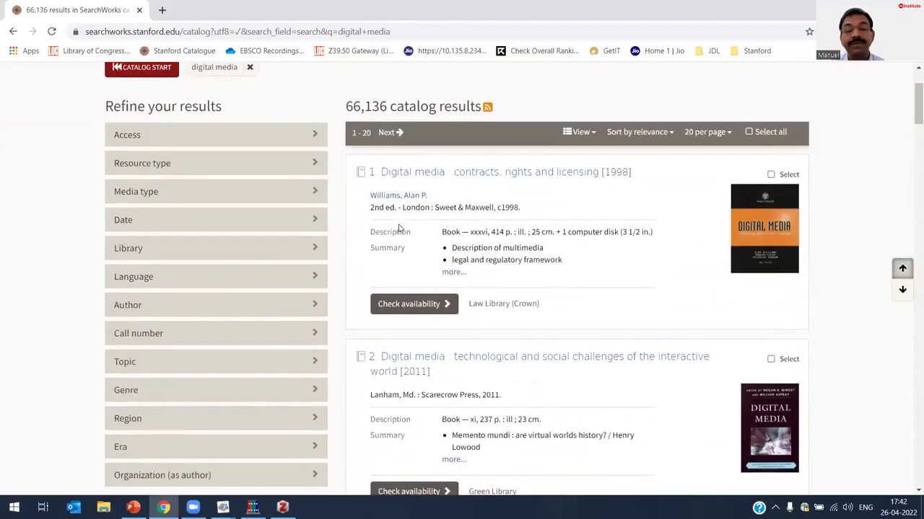
{"action": "scroll", "coordinate": [399, 229], "scroll_direction": "up", "scroll_amount": 2}
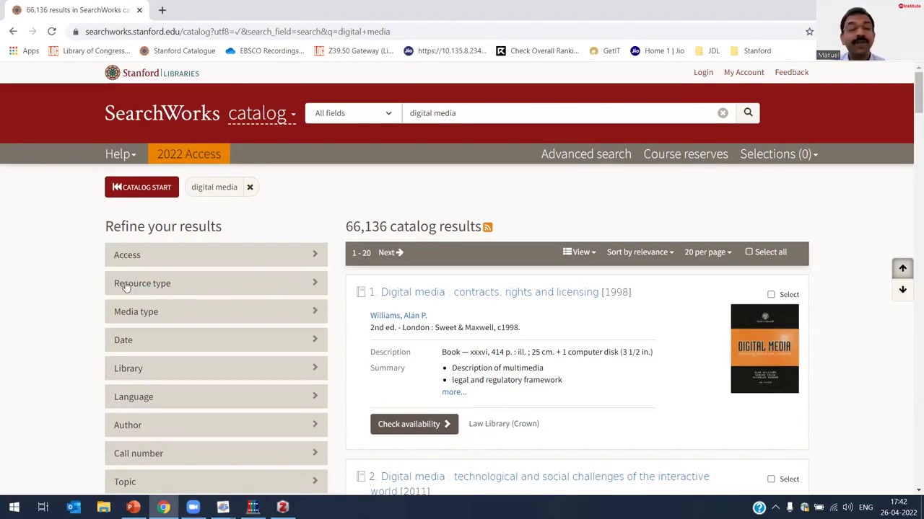
{"action": "scroll", "coordinate": [174, 243], "scroll_direction": "down", "scroll_amount": 3}
{"action": "scroll", "coordinate": [315, 292], "scroll_direction": "up", "scroll_amount": 3}
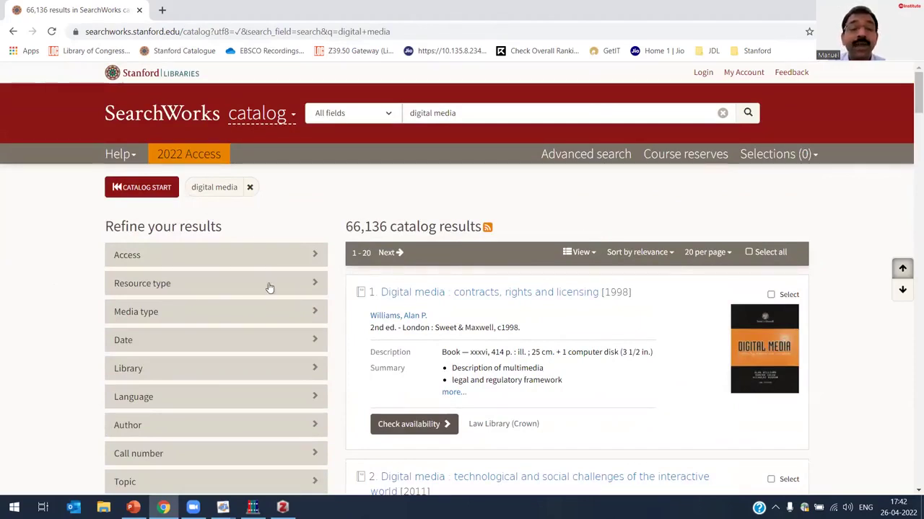
{"action": "scroll", "coordinate": [575, 333], "scroll_direction": "down", "scroll_amount": 2}
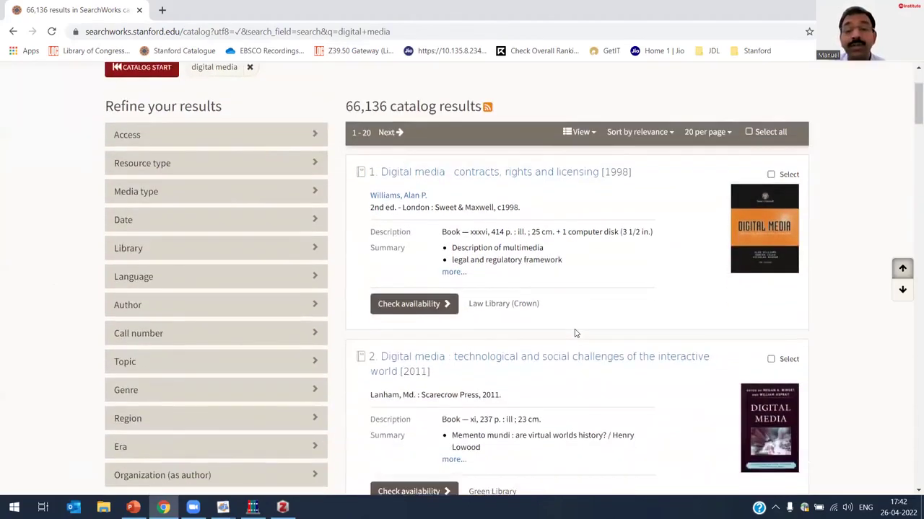
{"action": "scroll", "coordinate": [575, 333], "scroll_direction": "up", "scroll_amount": 1}
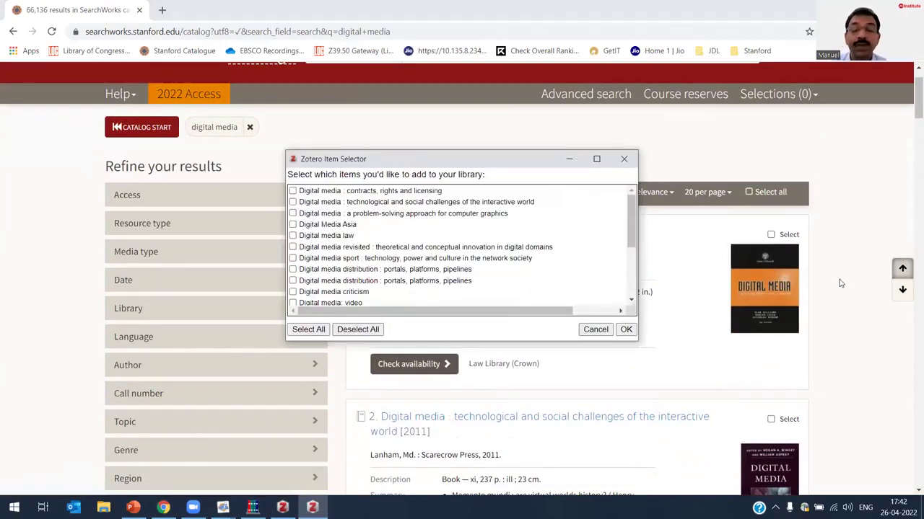
Select all 'digital media' results in the Zotero item list and save them to AICTE Workshop
{"action": "scroll", "coordinate": [909, 180], "scroll_direction": "down", "scroll_amount": 15}
{"action": "scroll", "coordinate": [909, 184], "scroll_direction": "down", "scroll_amount": 20}
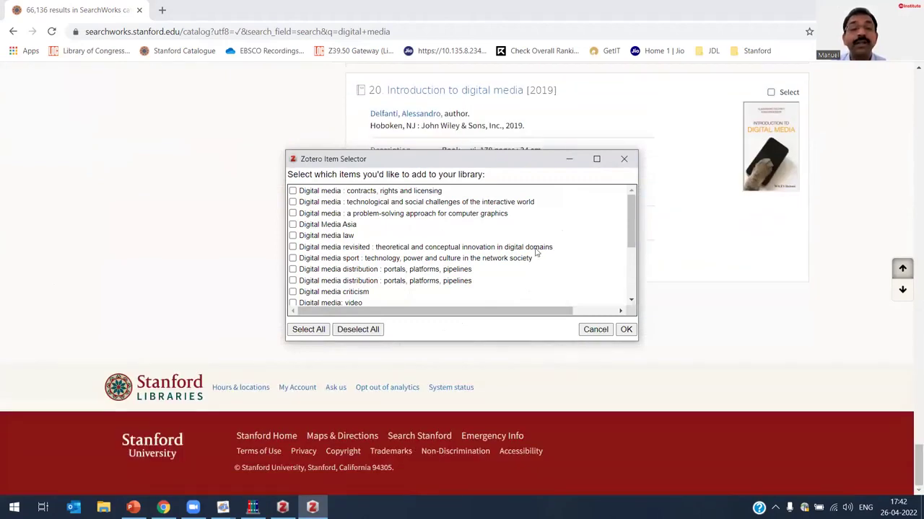
{"action": "mouse_move", "coordinate": [632, 211]}
{"action": "left_mouse_down"}
{"action": "mouse_move", "coordinate": [630, 274]}
{"action": "mouse_move", "coordinate": [629, 202]}
{"action": "left_mouse_up"}
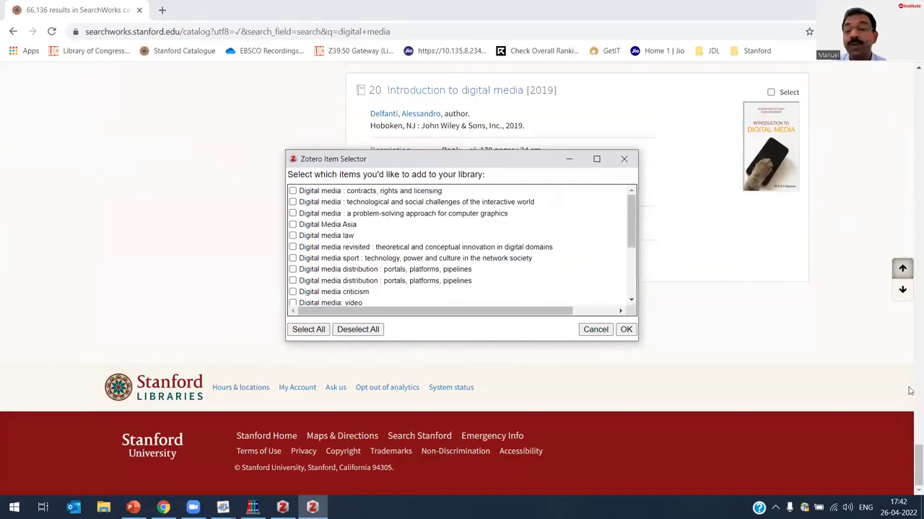
{"action": "left_click_drag", "start_coordinate": [911, 465], "coordinate": [910, 81]}
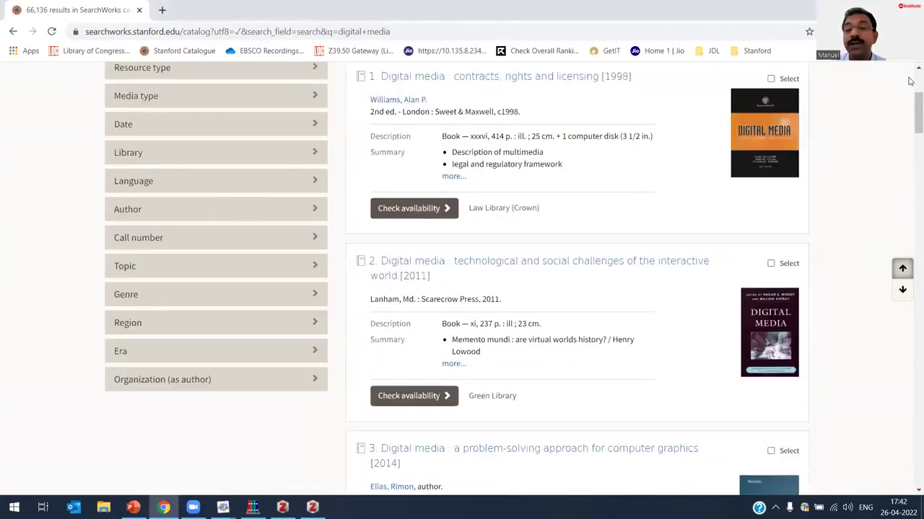
{"action": "left_click", "coordinate": [313, 507]}
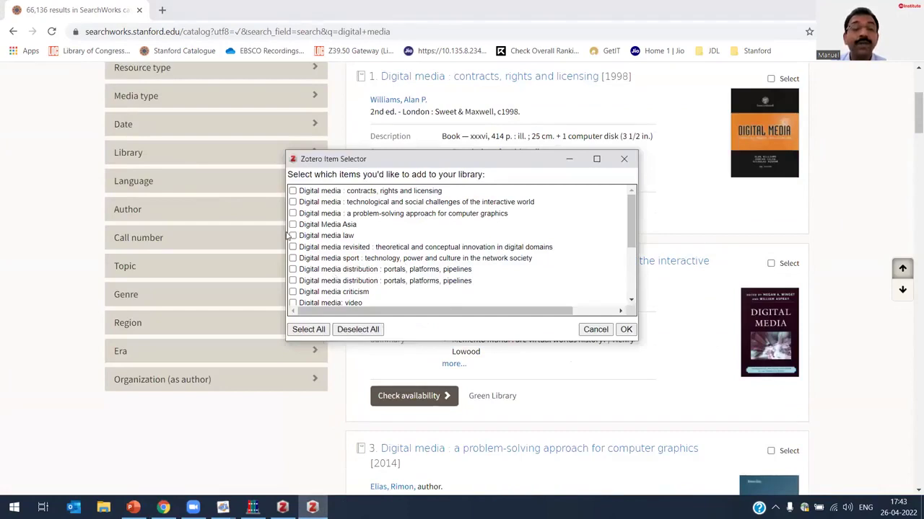
{"action": "left_click", "coordinate": [309, 329]}
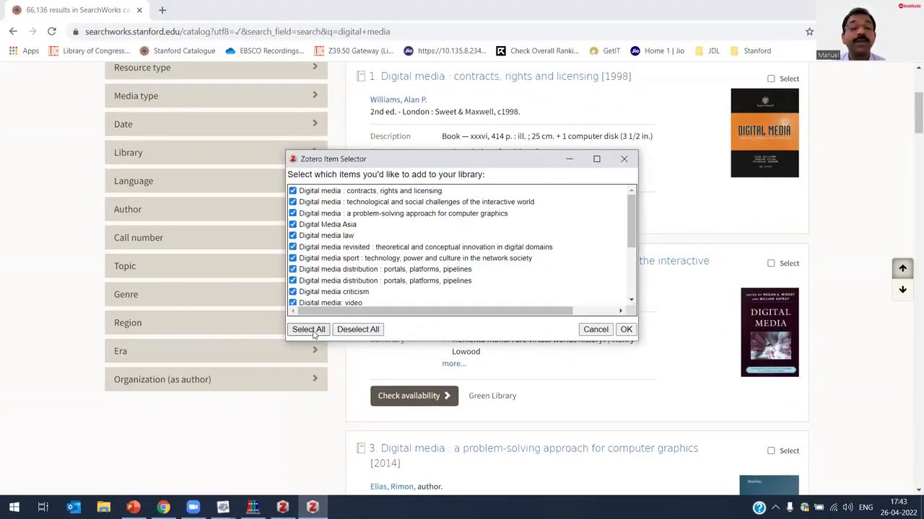
{"action": "left_click", "coordinate": [626, 330]}
{"action": "scroll", "coordinate": [610, 315], "scroll_direction": "up", "scroll_amount": 3}
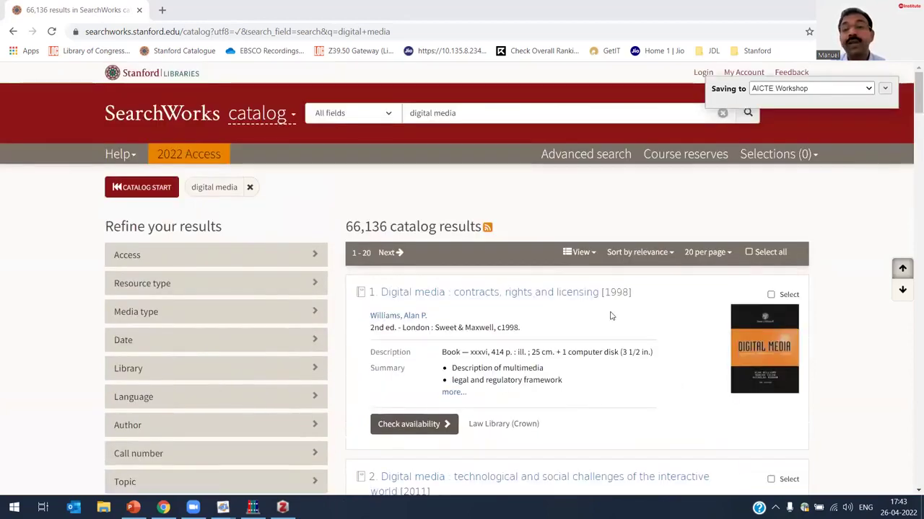
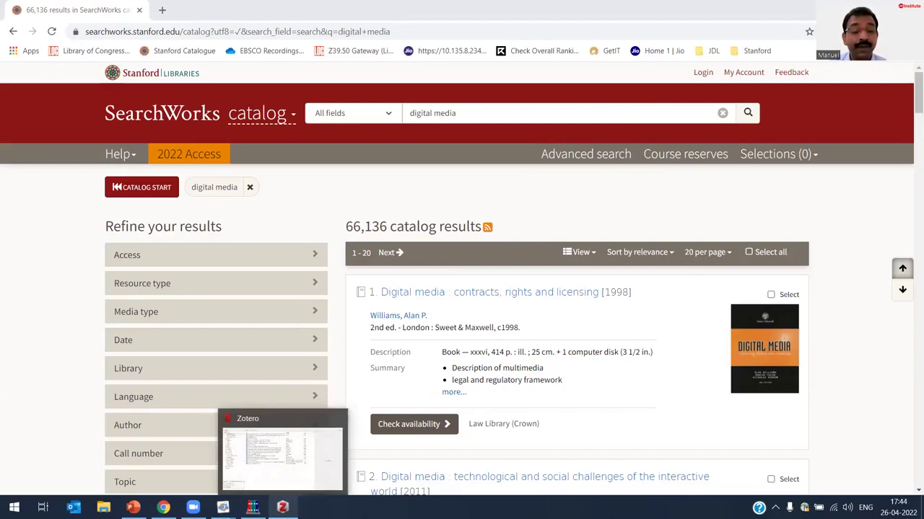
Bring Zotero forward and view the 'Digital media steganography' and 'Digital media sport' book records
{"action": "left_click", "coordinate": [282, 507]}
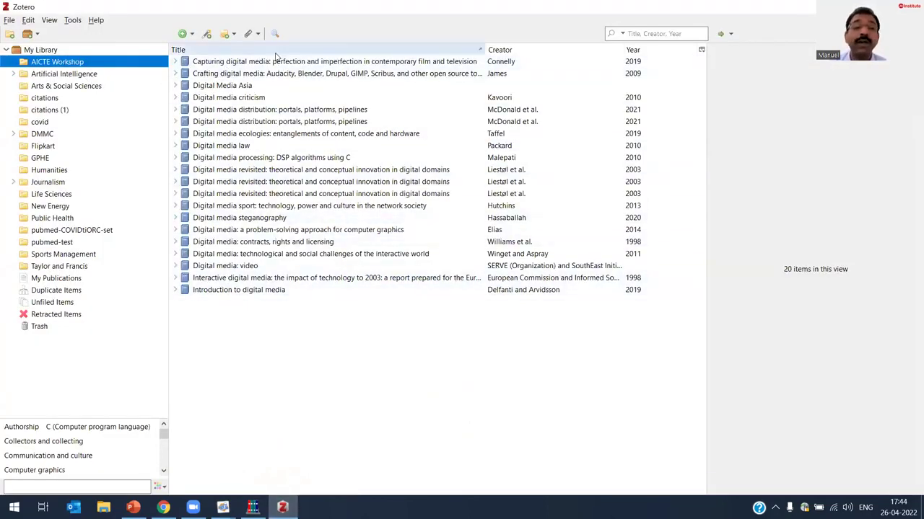
{"action": "left_click", "coordinate": [262, 219]}
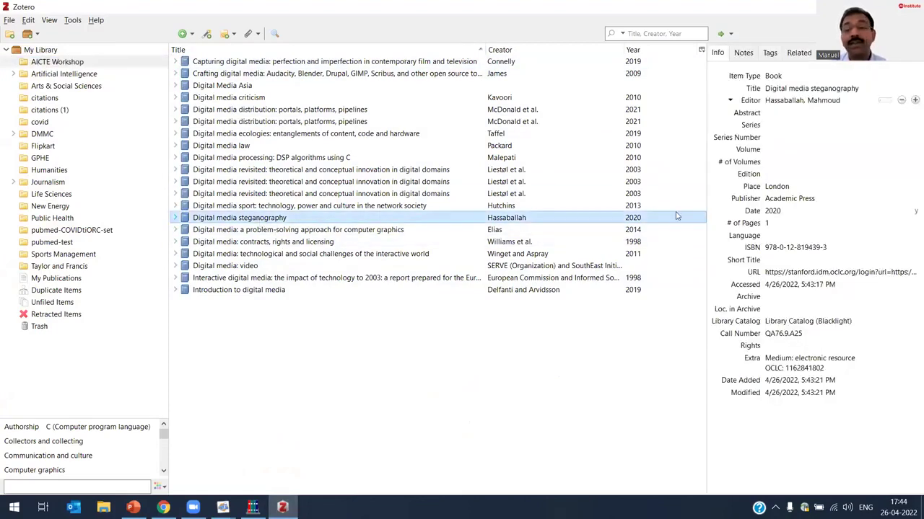
{"action": "left_click", "coordinate": [293, 207]}
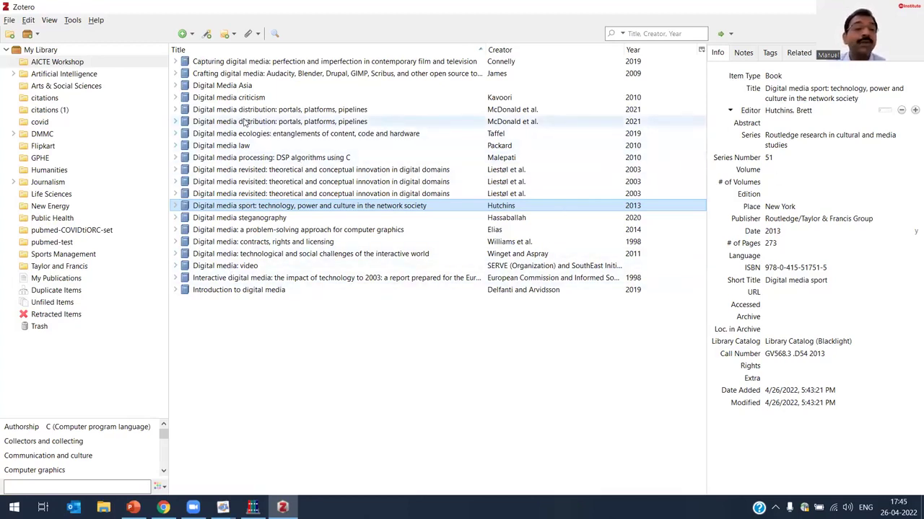
Export the AICTE Workshop collection in CSV format, UTF-8 without BOM, saving it to the Desktop
{"action": "left_click", "coordinate": [63, 64]}
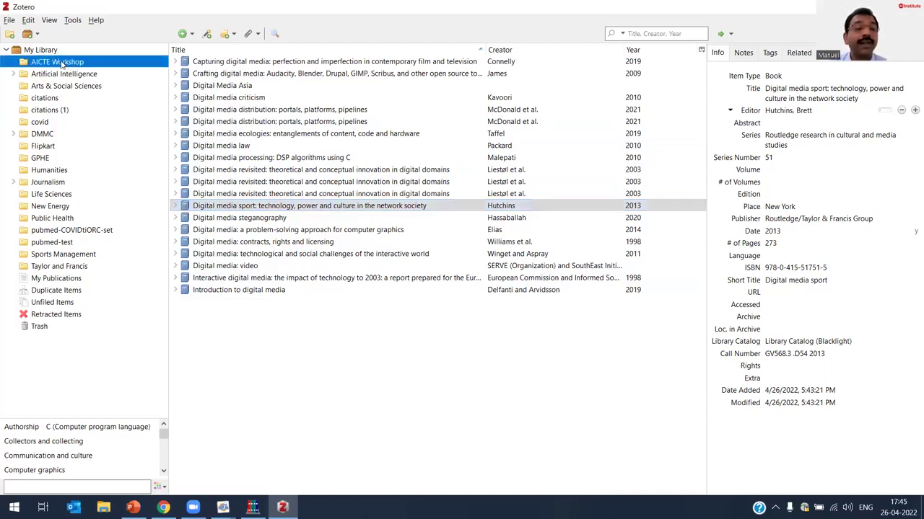
{"action": "right_click", "coordinate": [63, 63]}
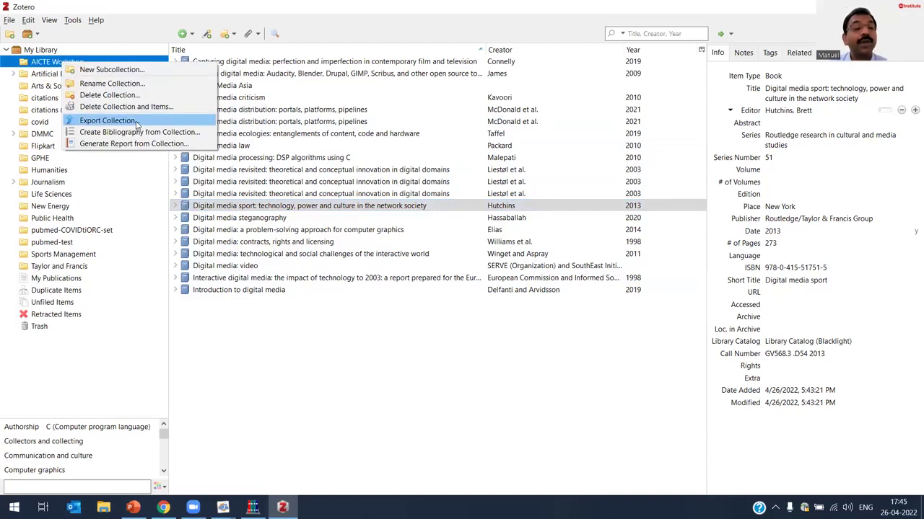
{"action": "left_click", "coordinate": [108, 121]}
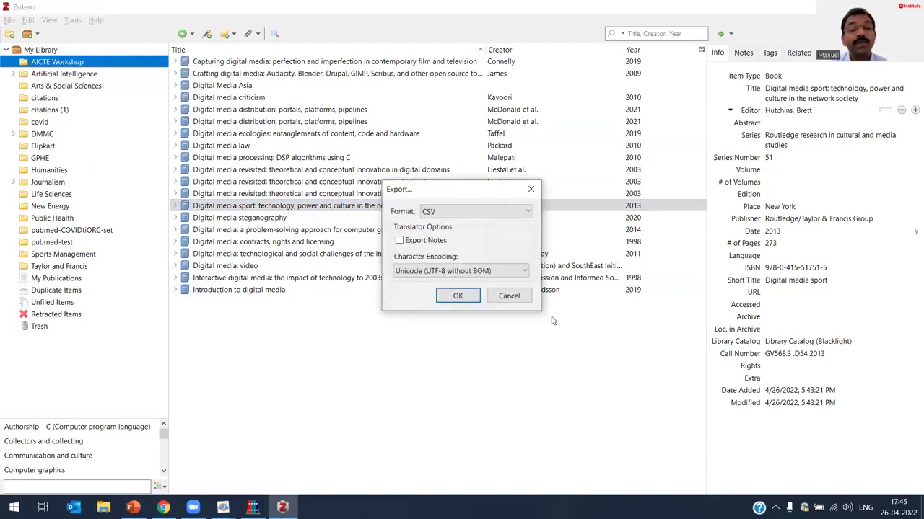
{"action": "left_click", "coordinate": [501, 215]}
{"action": "left_click", "coordinate": [500, 215]}
{"action": "left_click", "coordinate": [500, 215]}
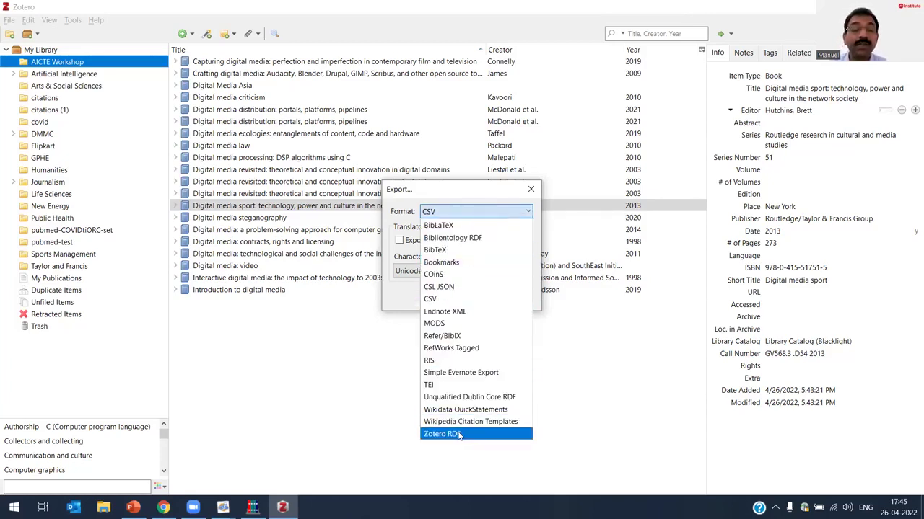
{"action": "left_click", "coordinate": [466, 303]}
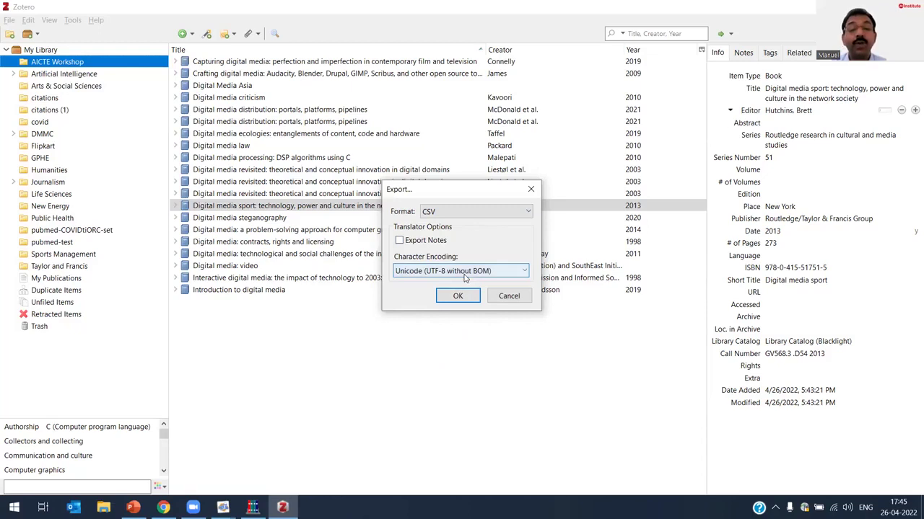
{"action": "left_click", "coordinate": [466, 278]}
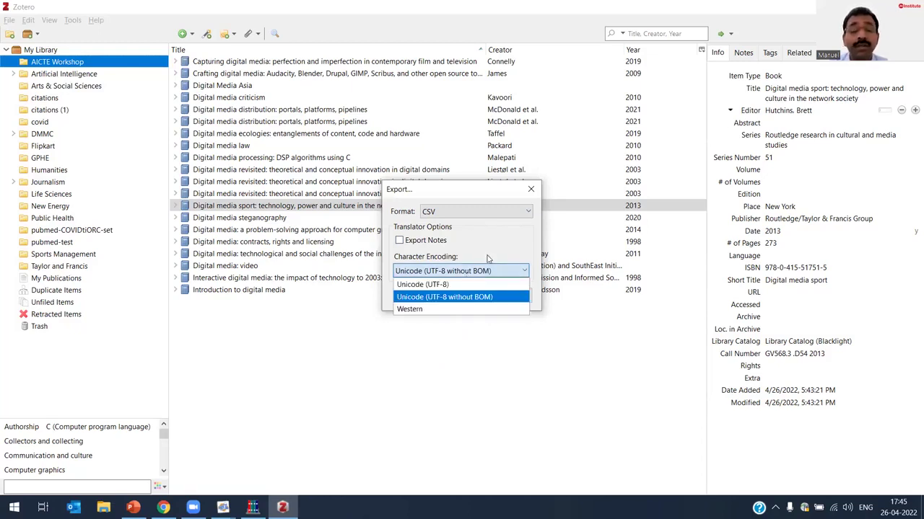
{"action": "left_click", "coordinate": [453, 297]}
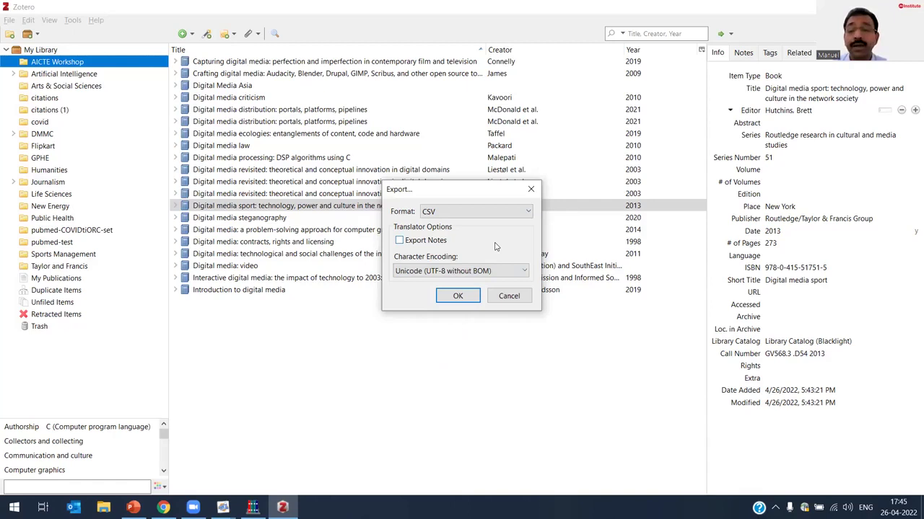
{"action": "left_click", "coordinate": [458, 295]}
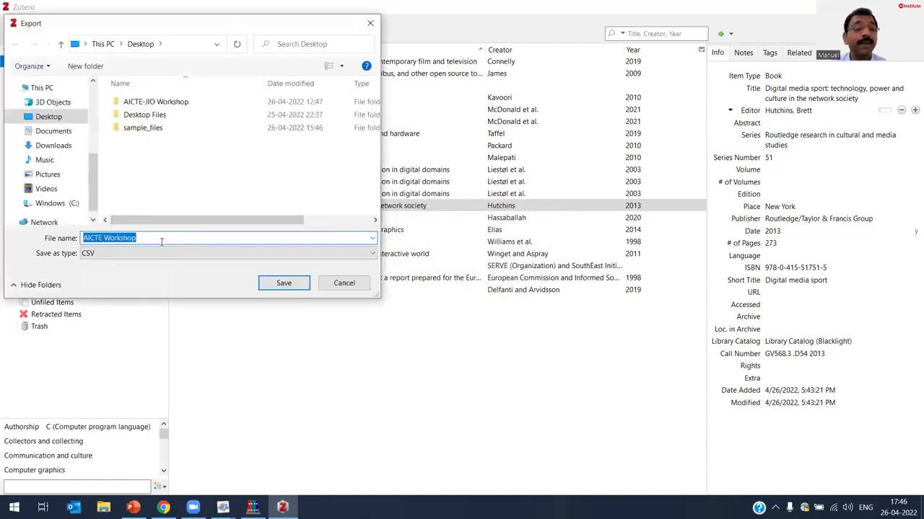
{"action": "left_click", "coordinate": [285, 286]}
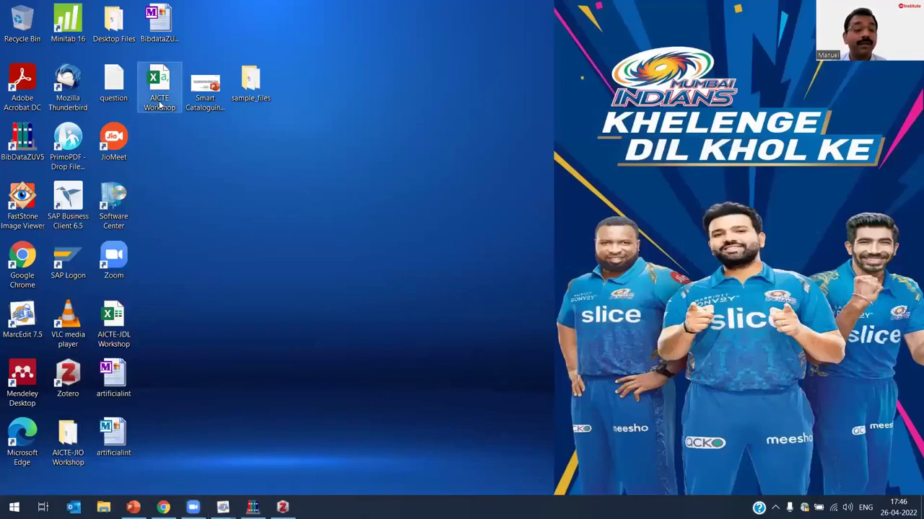
Open the AICTE Workshop CSV file from the desktop in Excel
{"action": "left_click", "coordinate": [167, 83]}
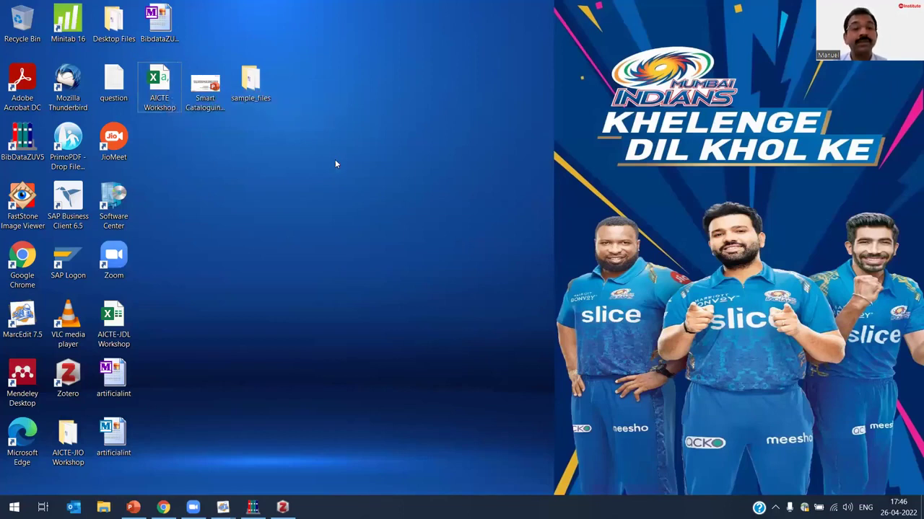
{"action": "double_click", "coordinate": [159, 85]}
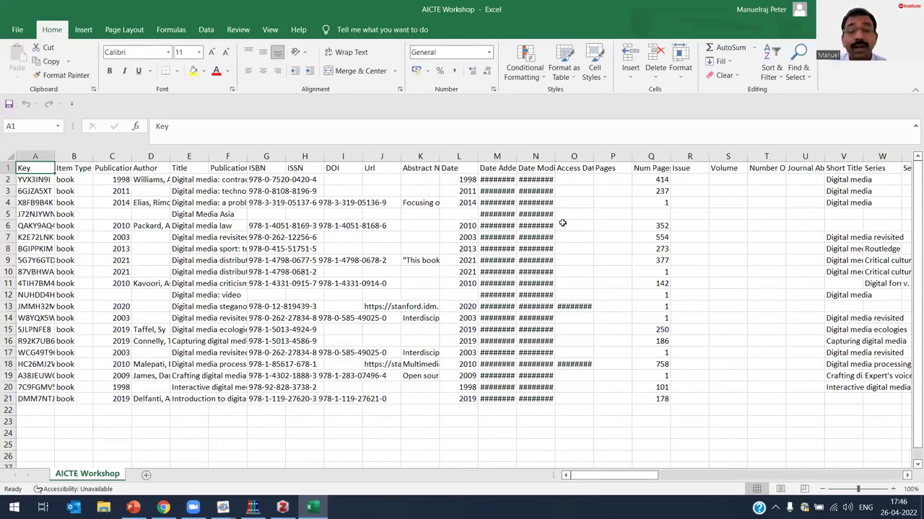
Check the full date and date-added values in cells N5 and M5
{"action": "left_click", "coordinate": [532, 215]}
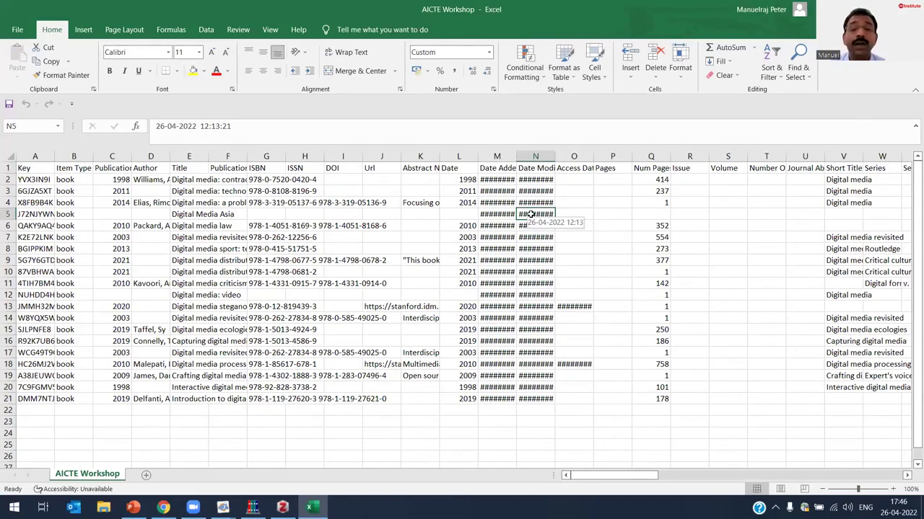
{"action": "left_click", "coordinate": [493, 215]}
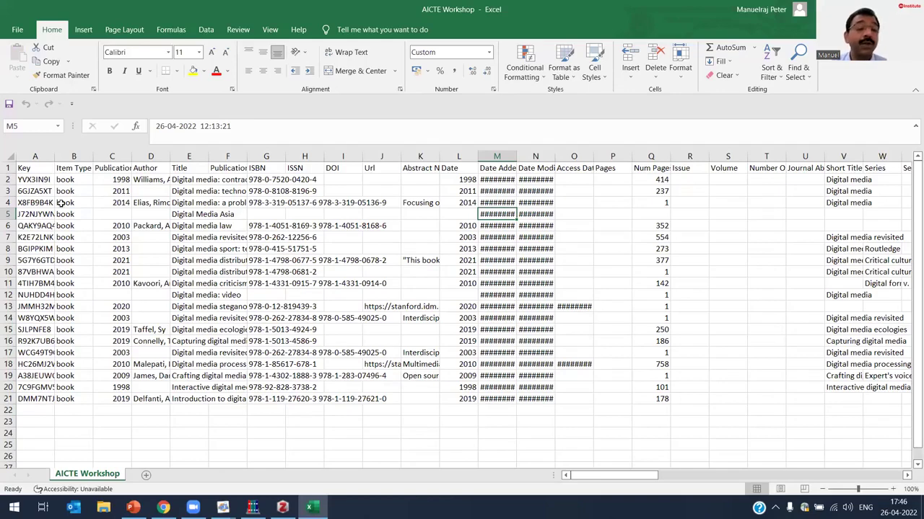
{"action": "left_click_drag", "start_coordinate": [641, 477], "coordinate": [289, 366]}
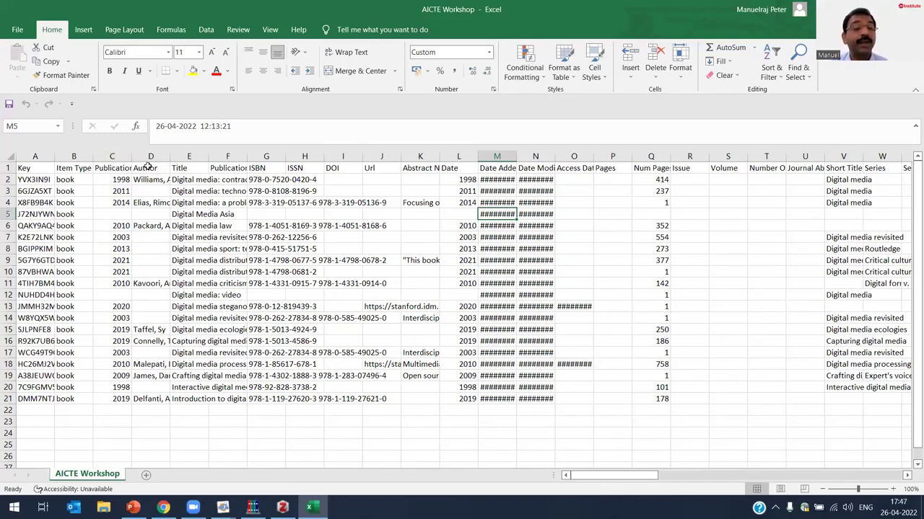
Review the Publication Title, ISBN and DOI columns and the page count in Q10, then show the desktop
{"action": "left_click", "coordinate": [241, 167]}
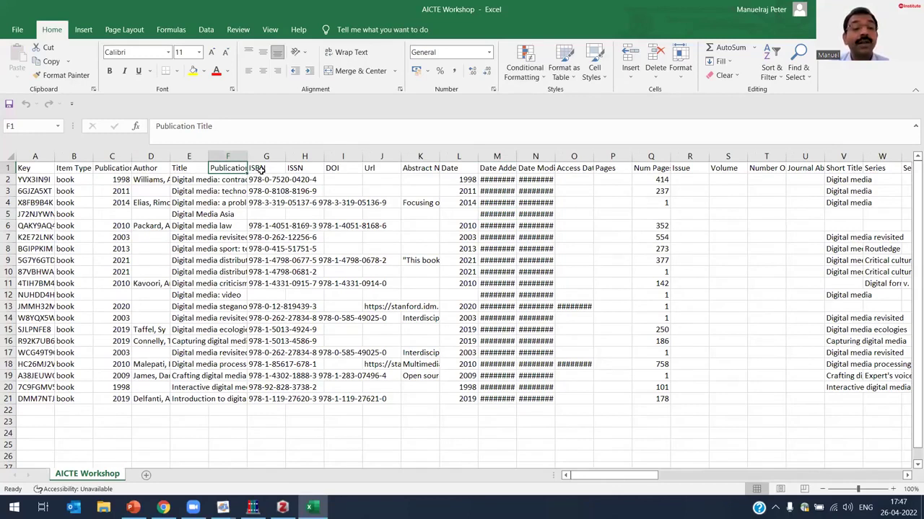
{"action": "left_click", "coordinate": [268, 168]}
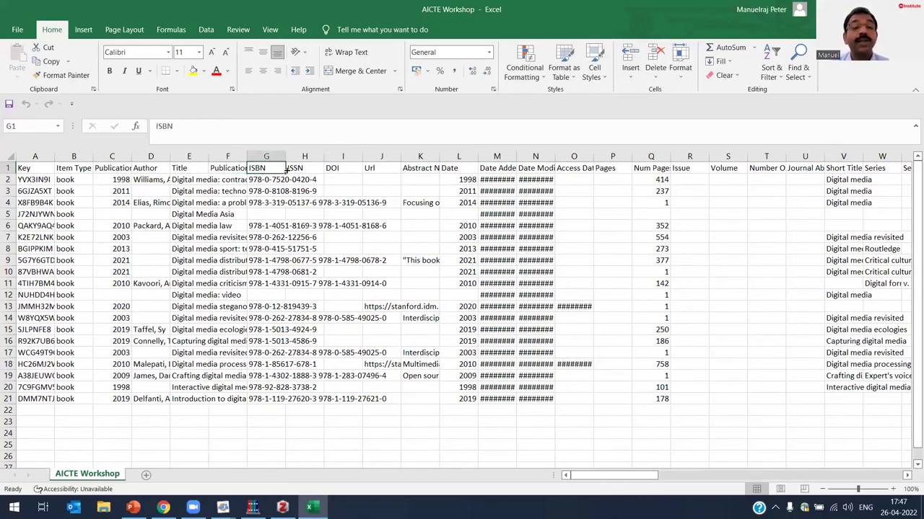
{"action": "left_click", "coordinate": [342, 170]}
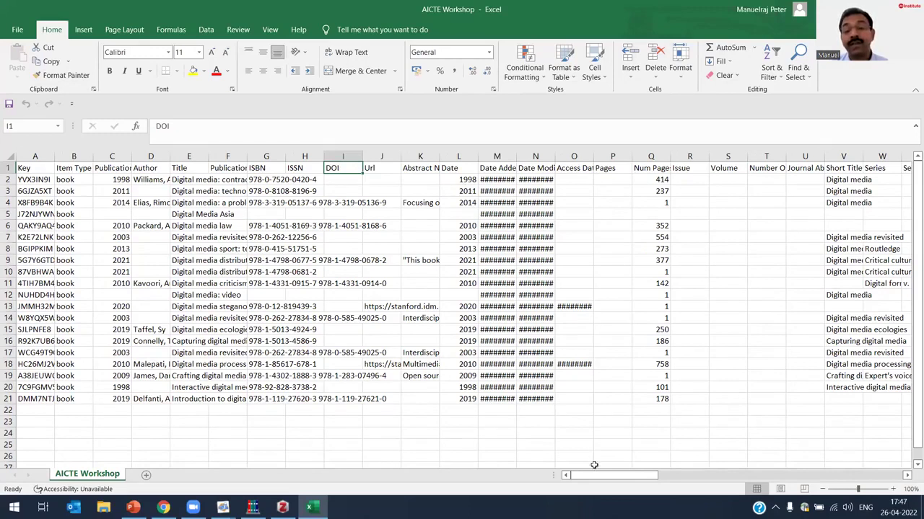
{"action": "mouse_move", "coordinate": [647, 477]}
{"action": "left_mouse_down"}
{"action": "mouse_move", "coordinate": [761, 479]}
{"action": "mouse_move", "coordinate": [635, 479]}
{"action": "left_mouse_up"}
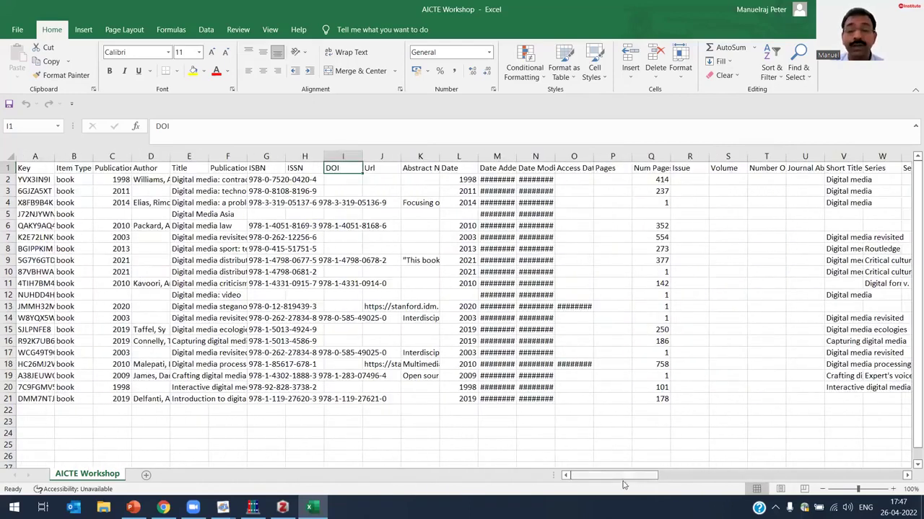
{"action": "left_click", "coordinate": [666, 271]}
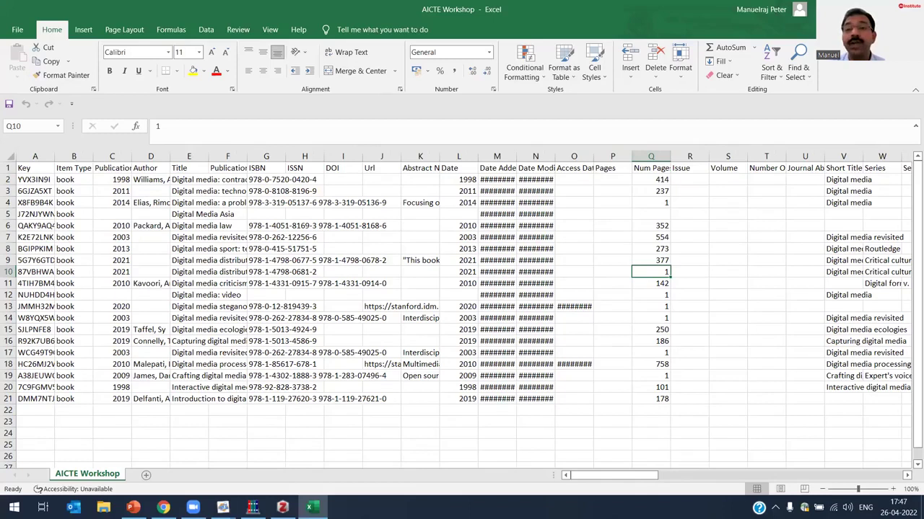
{"action": "key", "text": "super+d"}
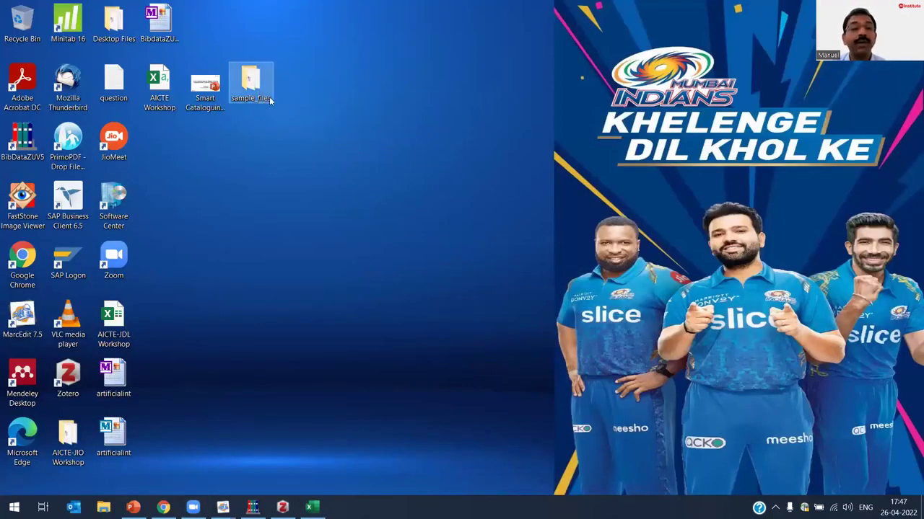
Open the Records workbook from the desktop's sample_files folder
{"action": "double_click", "coordinate": [252, 83]}
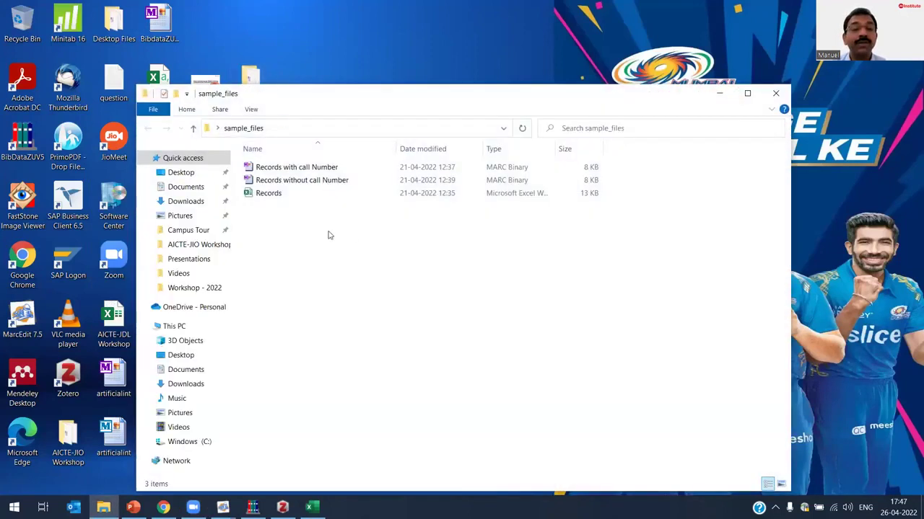
{"action": "double_click", "coordinate": [280, 195]}
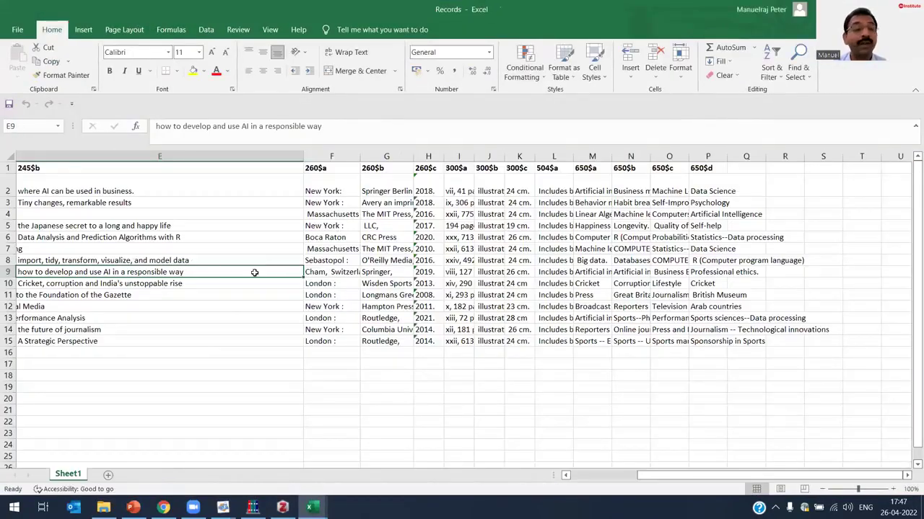
Review the MARC tag header row and the ISBN values in cells A4 and A2
{"action": "left_click", "coordinate": [597, 478]}
{"action": "left_click", "coordinate": [597, 477]}
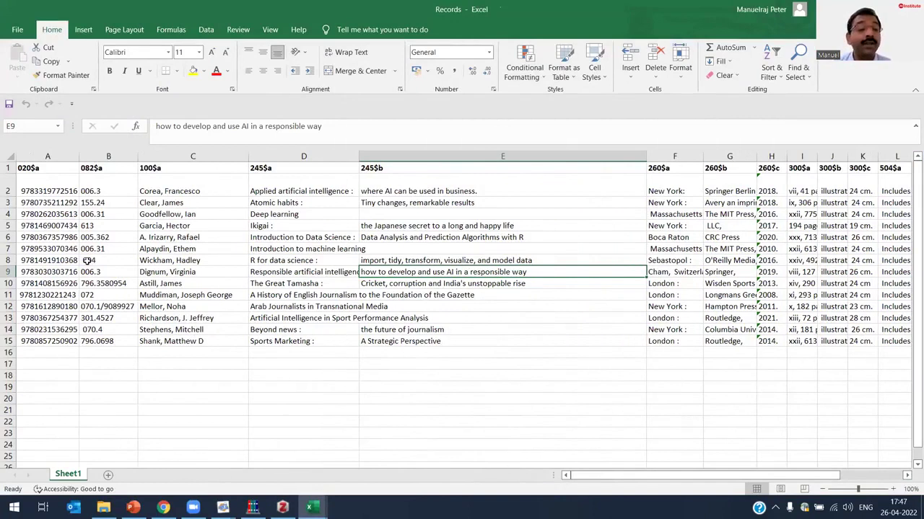
{"action": "left_click", "coordinate": [7, 168]}
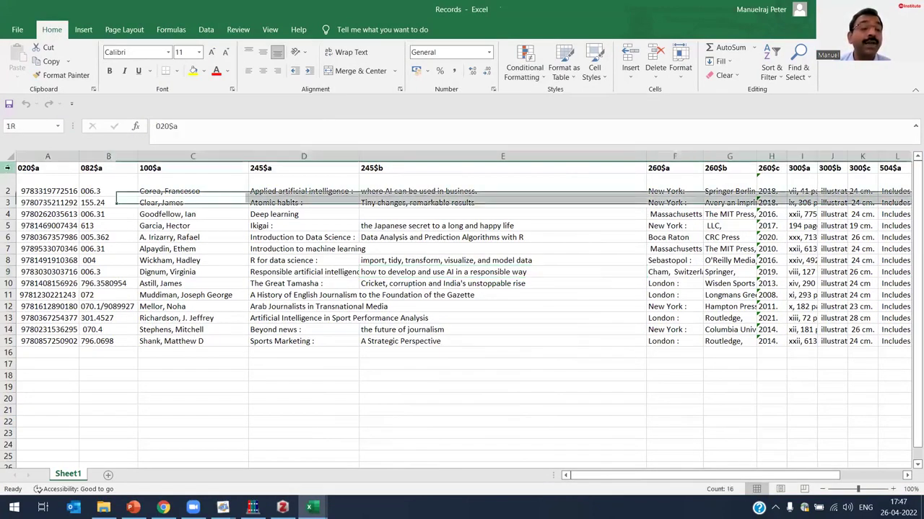
{"action": "left_click", "coordinate": [56, 213]}
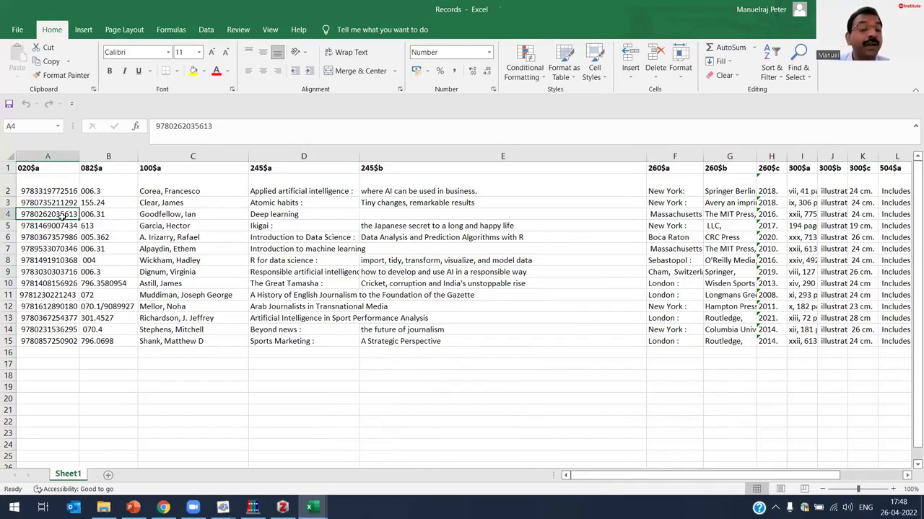
{"action": "left_click", "coordinate": [52, 194]}
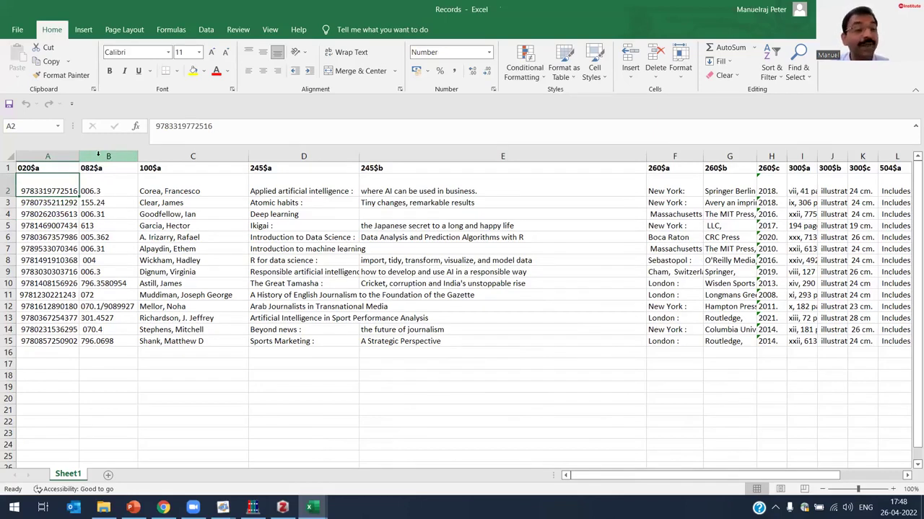
Inspect the 082$a column, C4 author and D5 title, then return to the AICTE Workshop workbook
{"action": "left_click", "coordinate": [99, 151]}
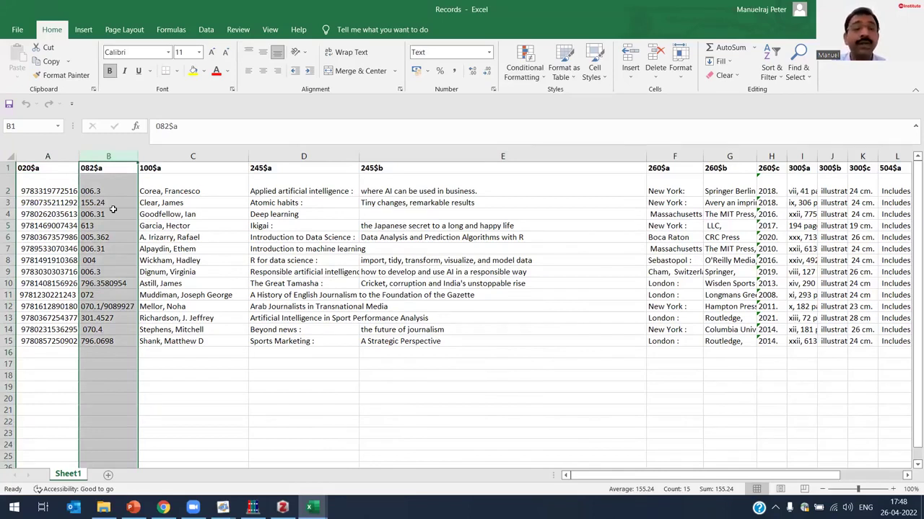
{"action": "left_click", "coordinate": [192, 211]}
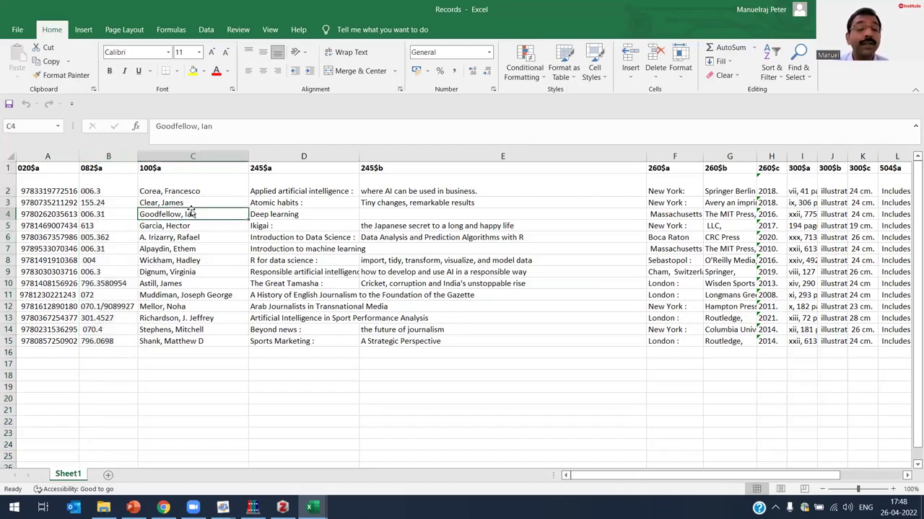
{"action": "left_click", "coordinate": [309, 223]}
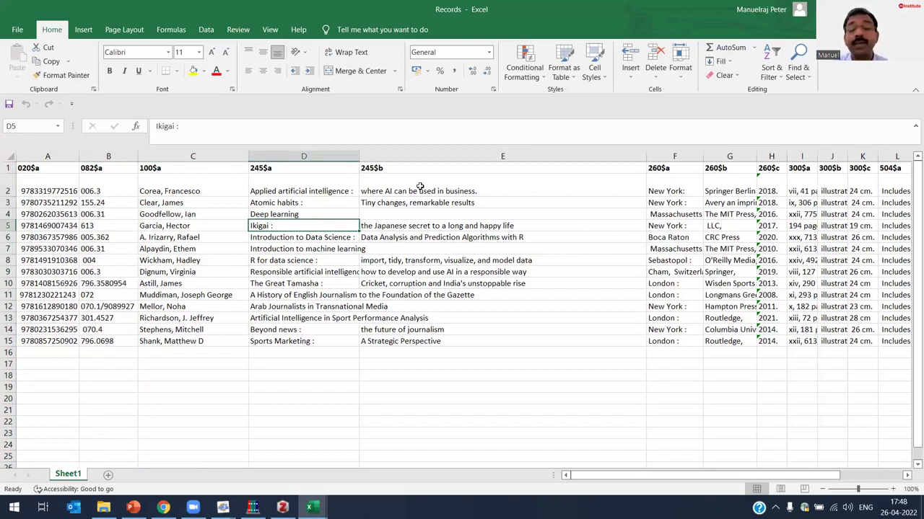
{"action": "scroll", "coordinate": [684, 477], "scroll_direction": "right", "scroll_amount": 2}
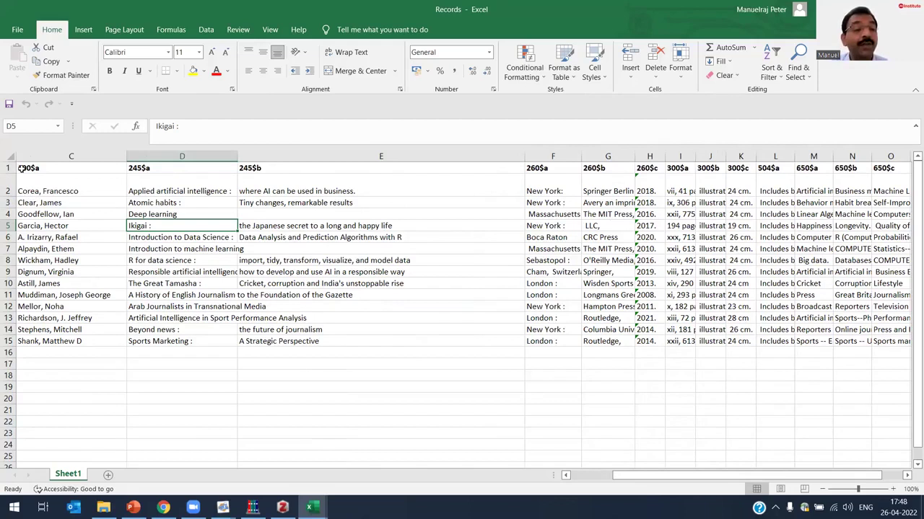
{"action": "left_click_drag", "start_coordinate": [581, 479], "coordinate": [692, 480]}
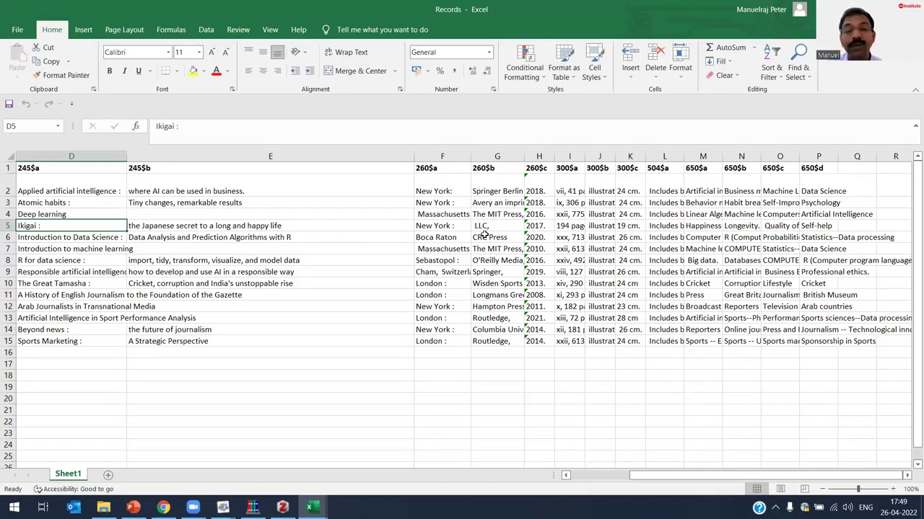
{"action": "left_click", "coordinate": [595, 479]}
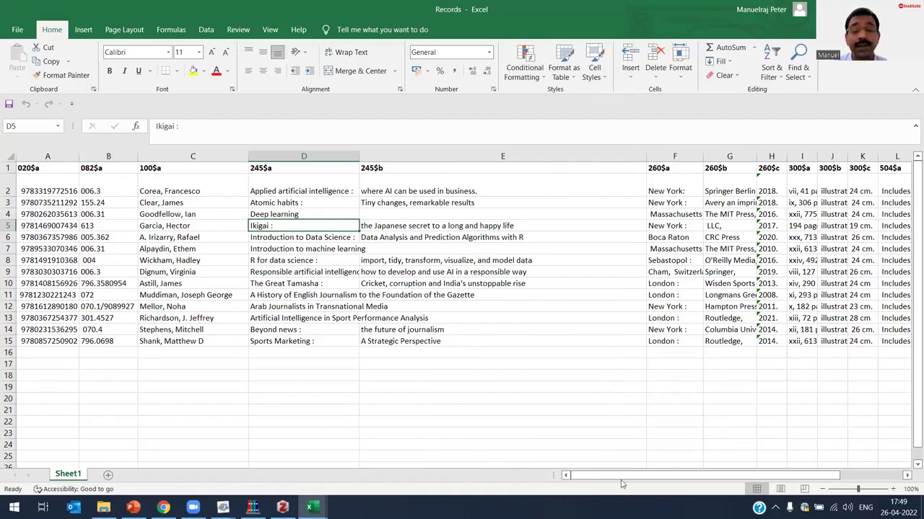
{"action": "left_click_drag", "start_coordinate": [626, 482], "coordinate": [691, 481]}
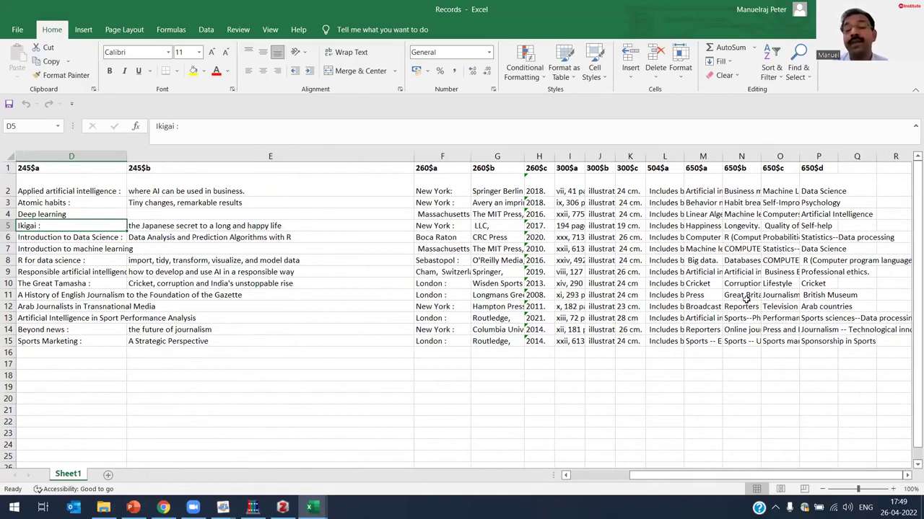
{"action": "left_click", "coordinate": [604, 481]}
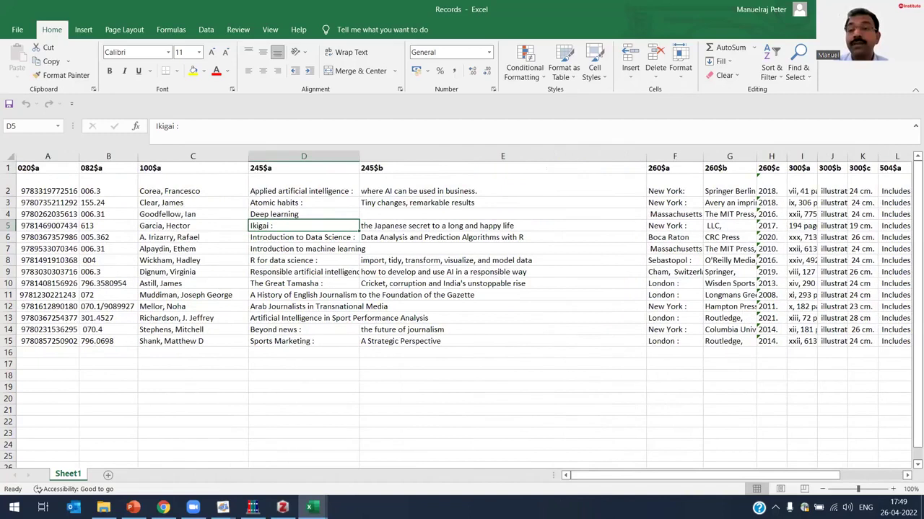
{"action": "key", "text": "alt+Tab"}
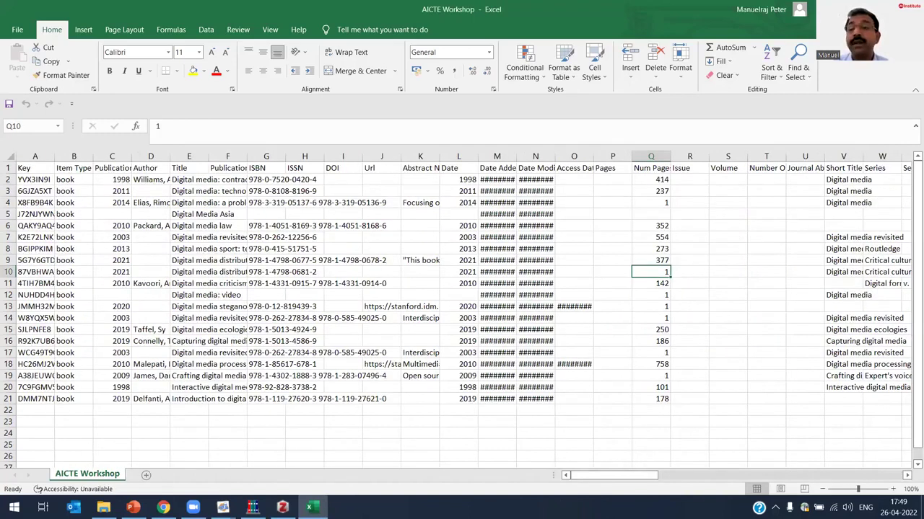
Quit Excel, minimize sample_files, and close the extra MarcEdit windows, keeping the main MarcEdit window
{"action": "key", "text": "alt+F4"}
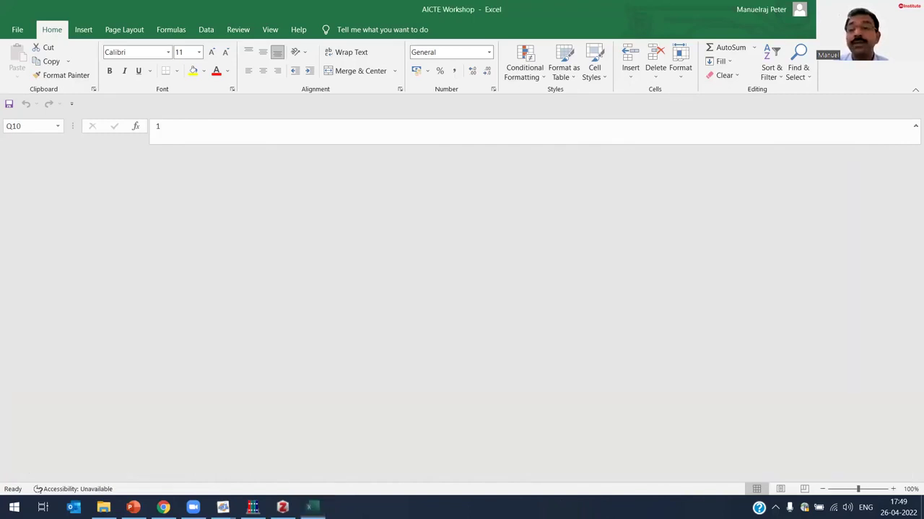
{"action": "left_click", "coordinate": [721, 95]}
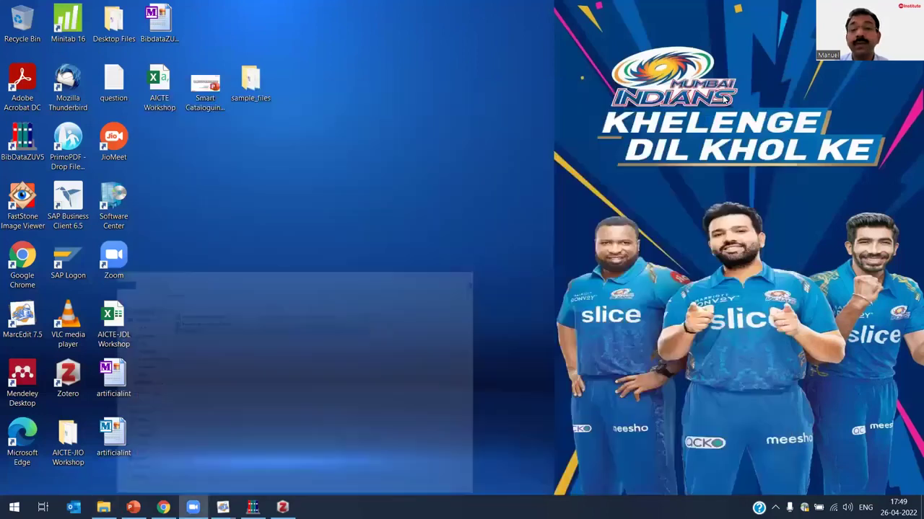
{"action": "left_click", "coordinate": [222, 507]}
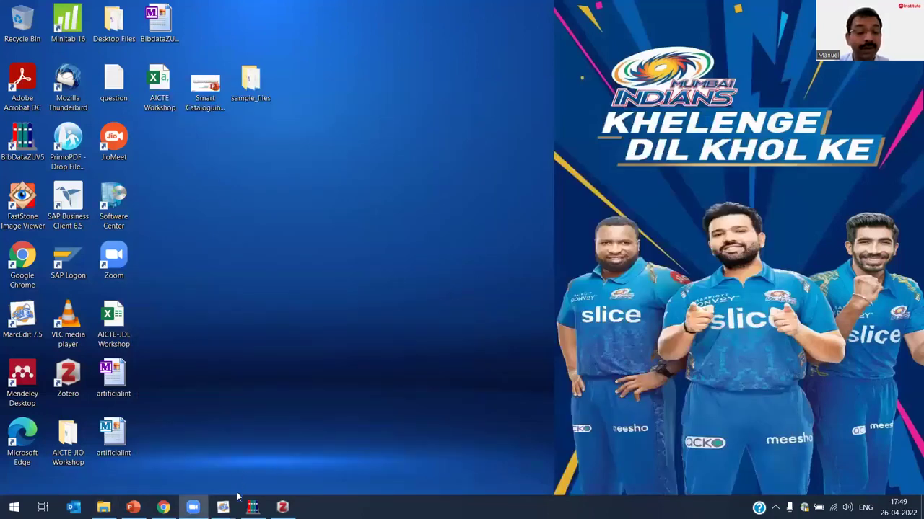
{"action": "left_click", "coordinate": [388, 461]}
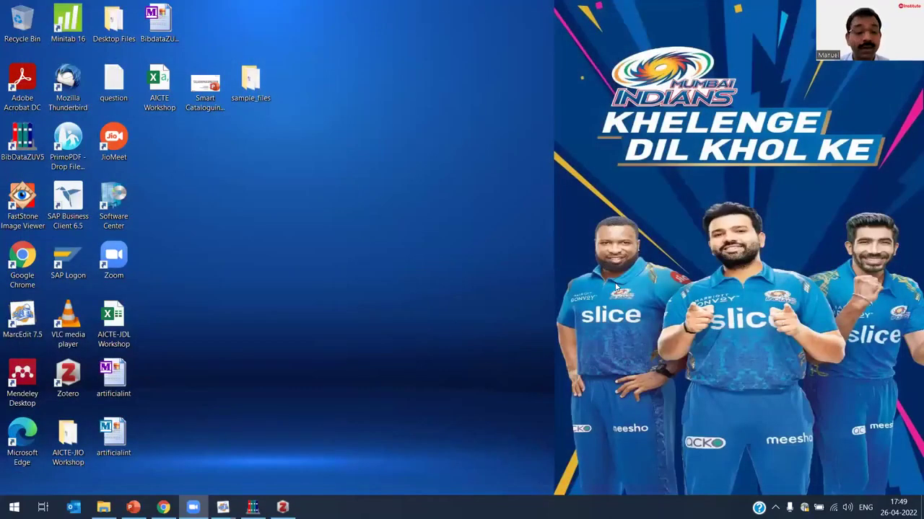
{"action": "left_click", "coordinate": [222, 508]}
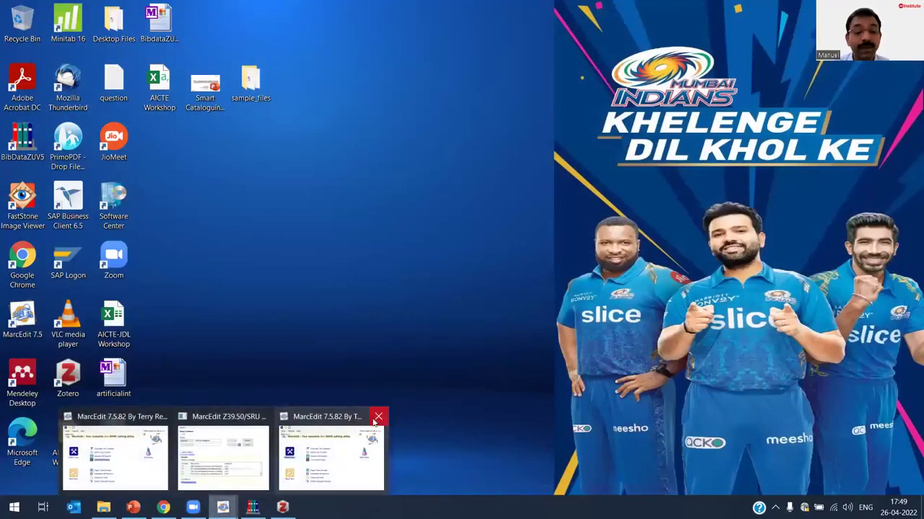
{"action": "left_click", "coordinate": [263, 418]}
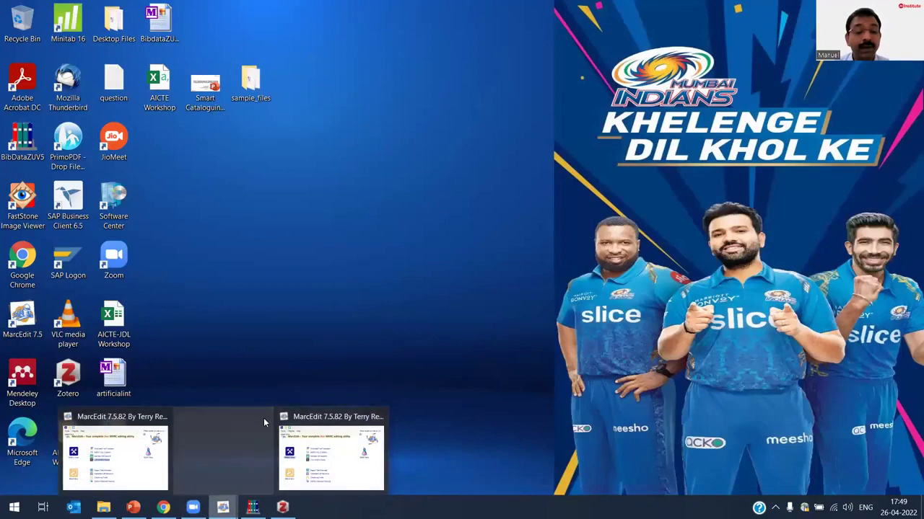
{"action": "left_click", "coordinate": [326, 417]}
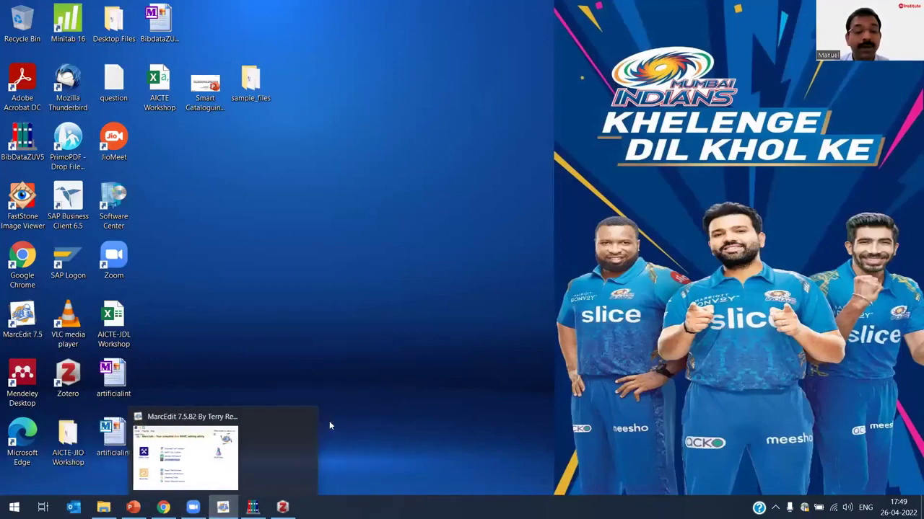
{"action": "left_click", "coordinate": [214, 422]}
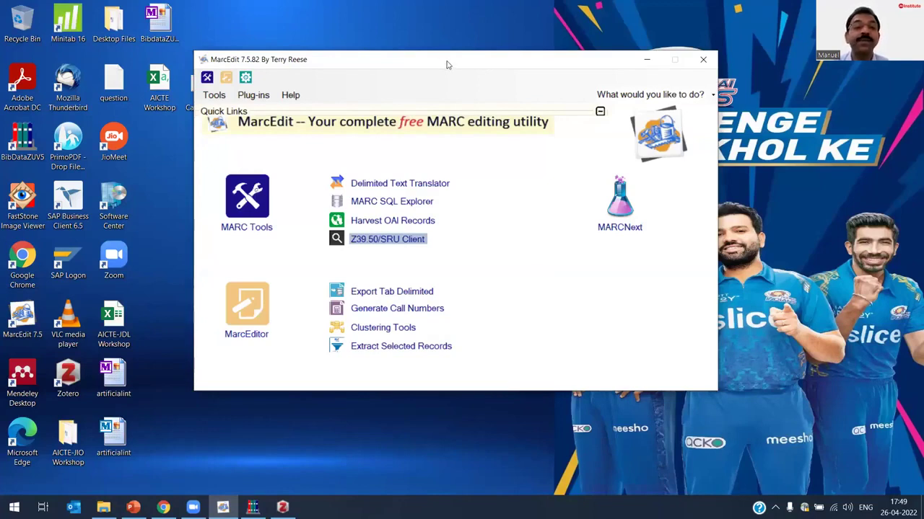
{"action": "left_click_drag", "start_coordinate": [454, 72], "coordinate": [459, 88]}
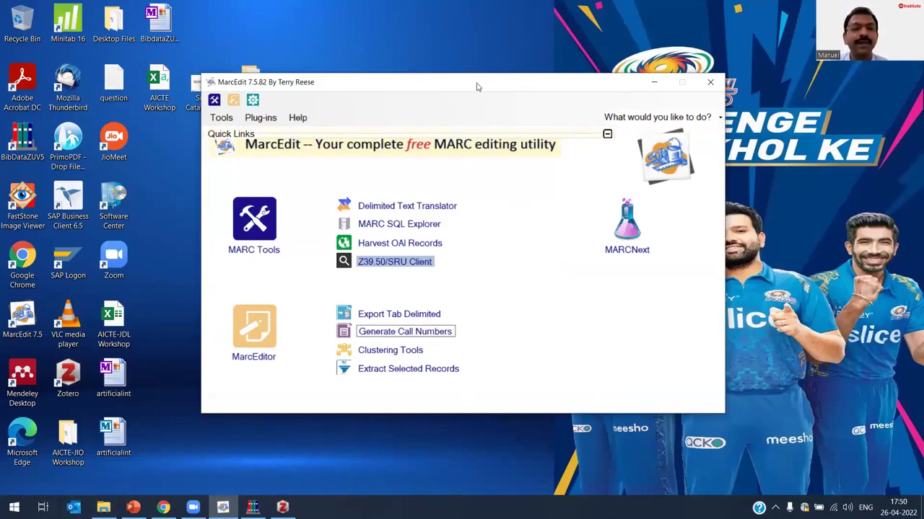
{"action": "left_click_drag", "start_coordinate": [476, 87], "coordinate": [481, 83]}
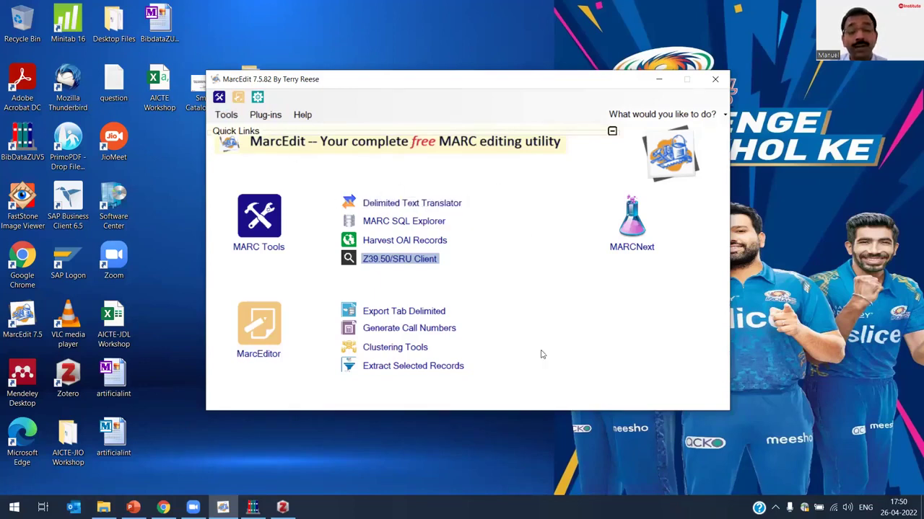
In the Delimited Text Translator, select Desktop\sample_files\Records.xlsx as the source, using All Files
{"action": "left_click", "coordinate": [442, 207]}
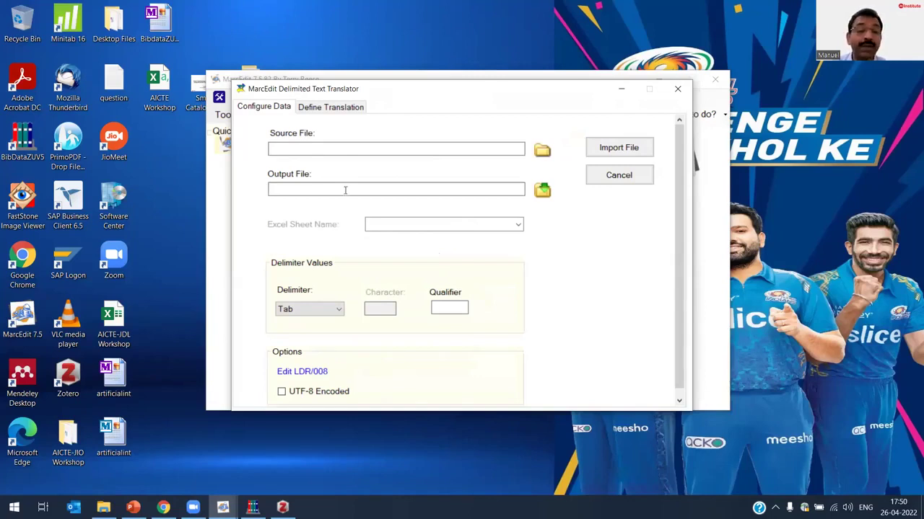
{"action": "left_click", "coordinate": [543, 152]}
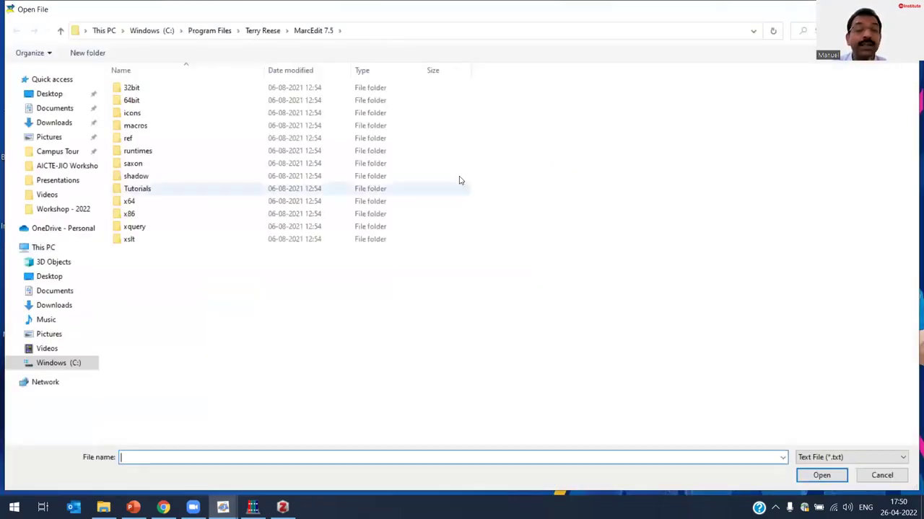
{"action": "left_click", "coordinate": [49, 95]}
{"action": "double_click", "coordinate": [157, 113]}
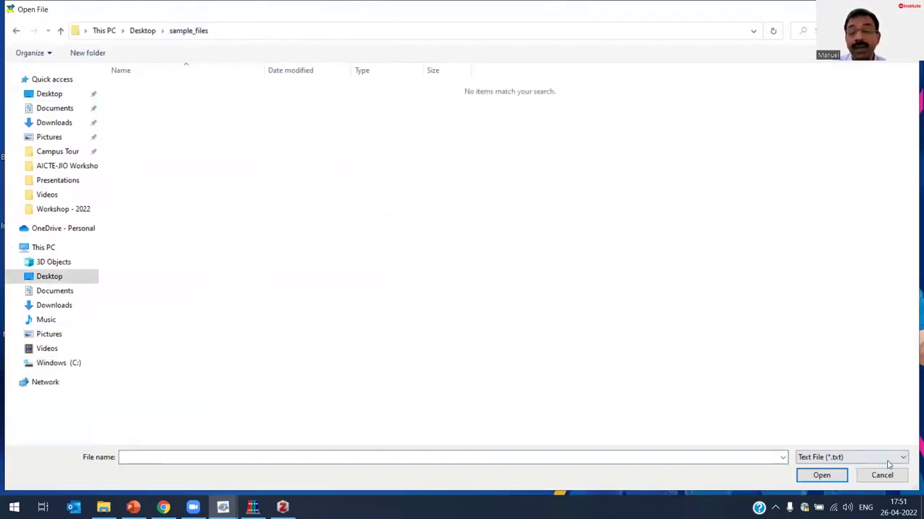
{"action": "left_click", "coordinate": [862, 458]}
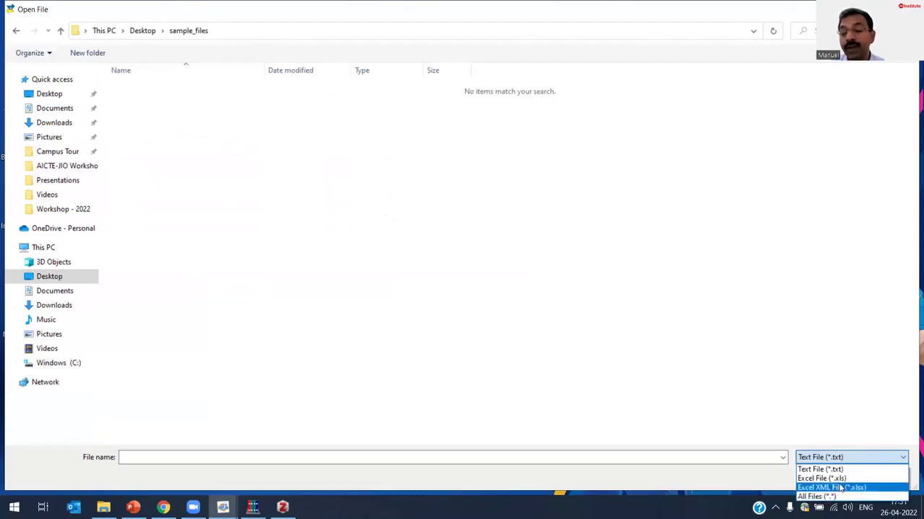
{"action": "left_click", "coordinate": [837, 479]}
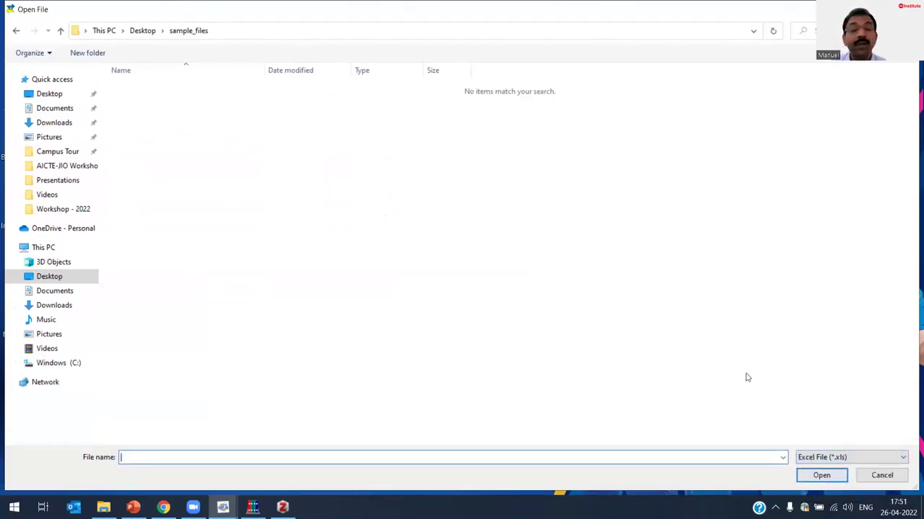
{"action": "left_click", "coordinate": [832, 458]}
{"action": "left_click", "coordinate": [827, 497]}
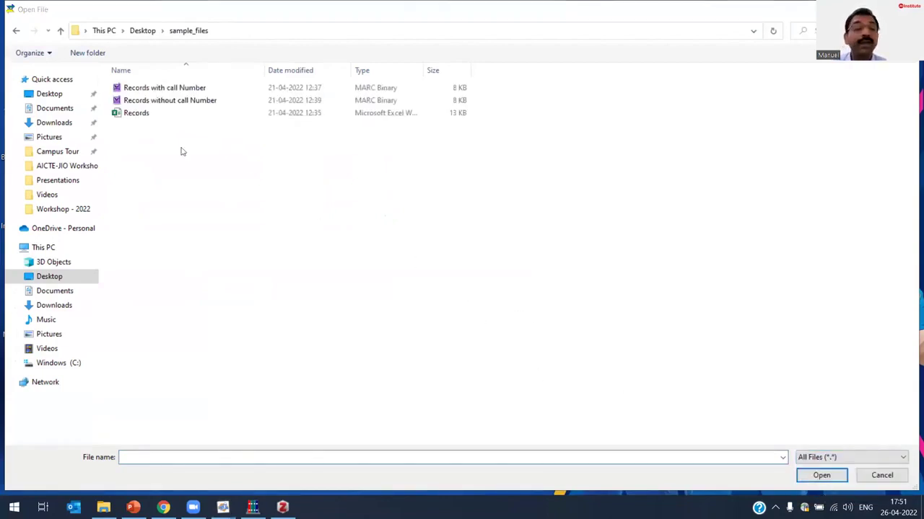
{"action": "left_click", "coordinate": [141, 114]}
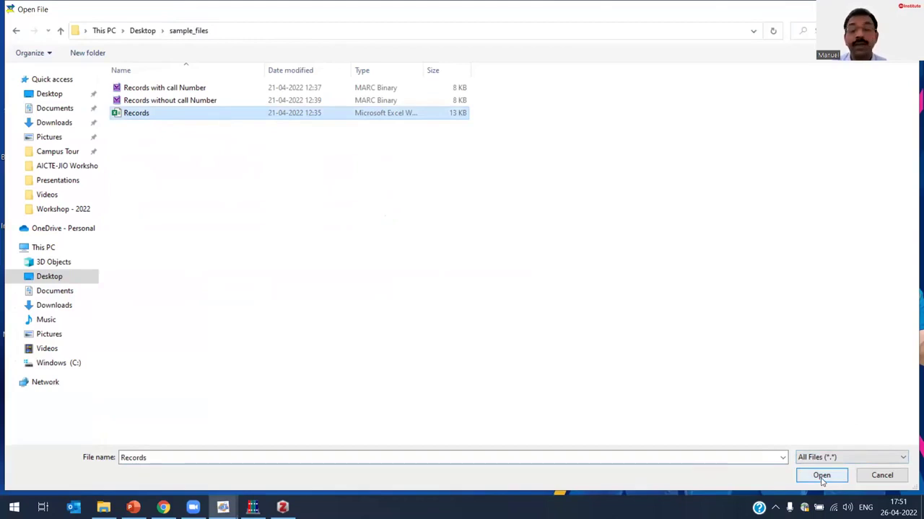
{"action": "left_click", "coordinate": [822, 477]}
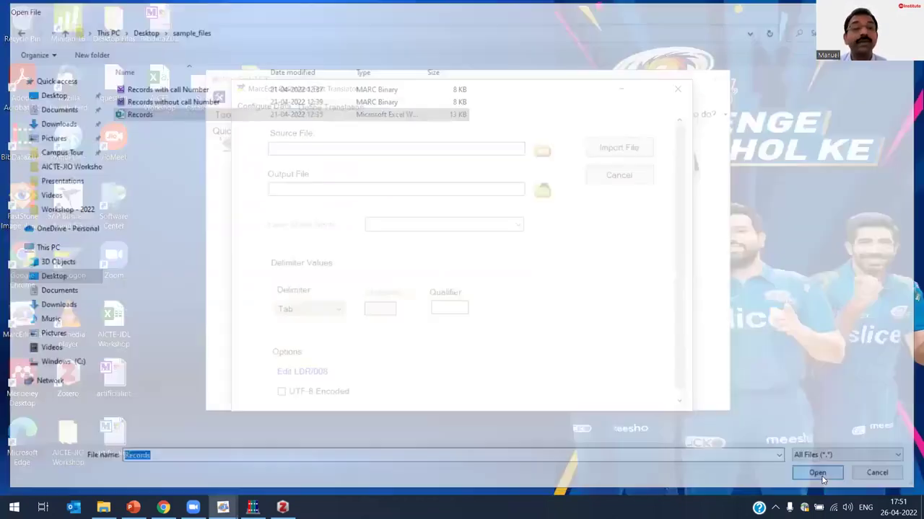
Keep Sheet1 and set the output file to aicte-workshop.mrk on the Desktop
{"action": "left_click", "coordinate": [518, 225]}
{"action": "left_click", "coordinate": [403, 244]}
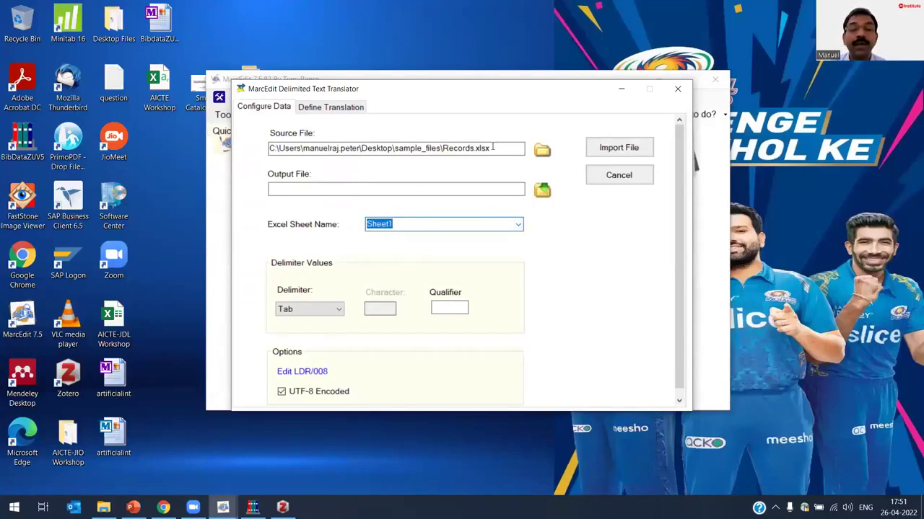
{"action": "left_click", "coordinate": [543, 191]}
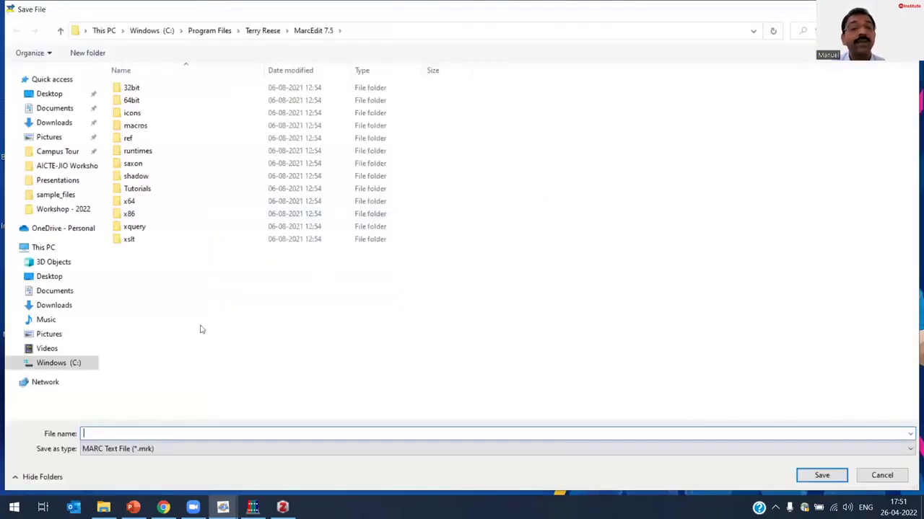
{"action": "left_click", "coordinate": [48, 94]}
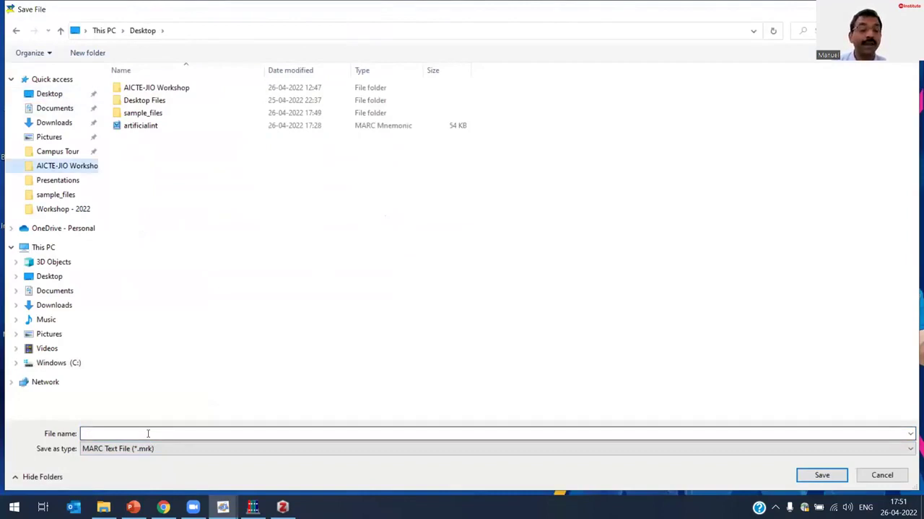
{"action": "left_click", "coordinate": [148, 433]}
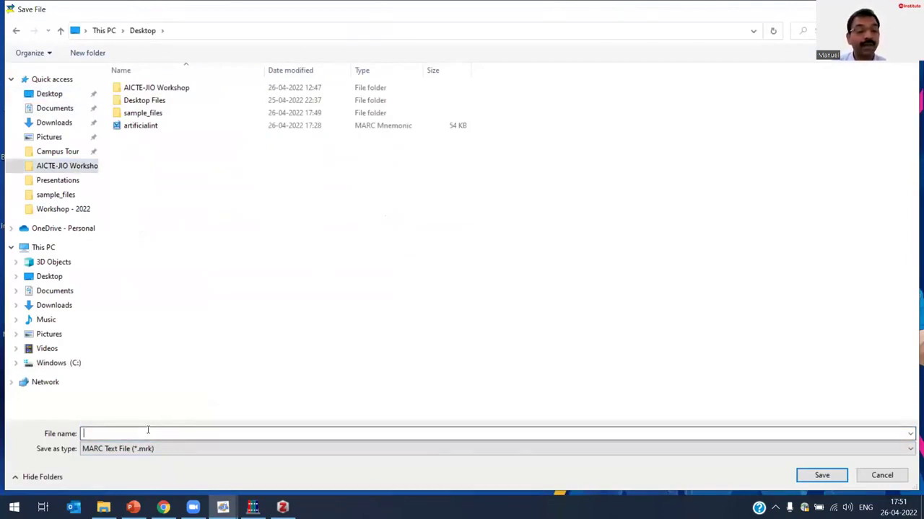
{"action": "type", "text": "aicte"}
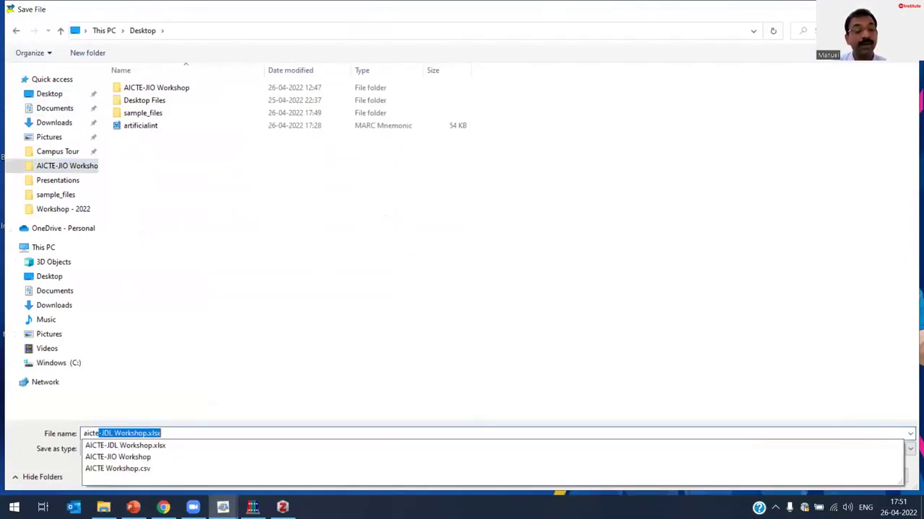
{"action": "type", "text": "-workshop"}
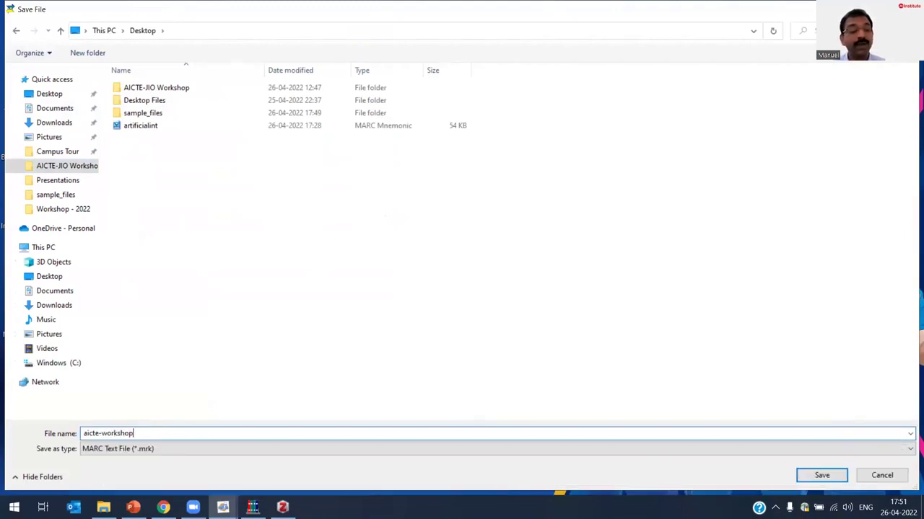
{"action": "left_click", "coordinate": [837, 473]}
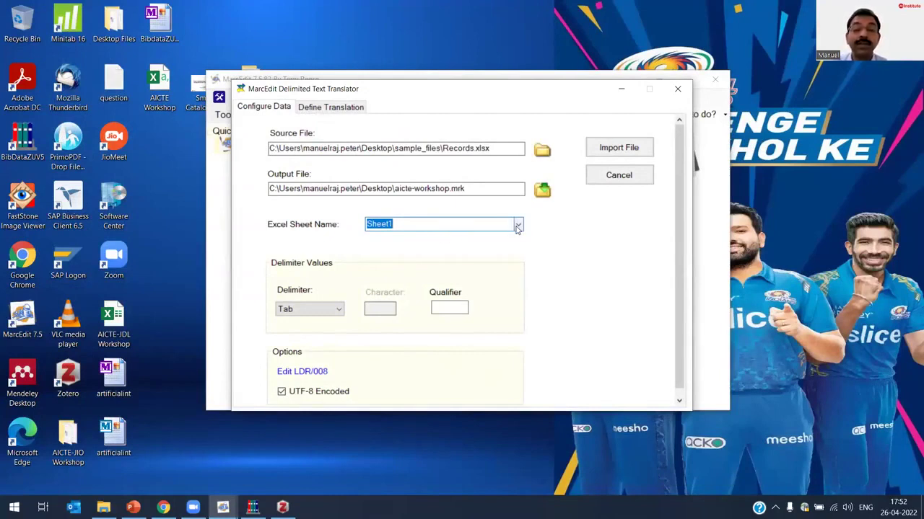
Leave the field delimiter set to Tab
{"action": "scroll", "coordinate": [323, 354], "scroll_direction": "down", "scroll_amount": 1}
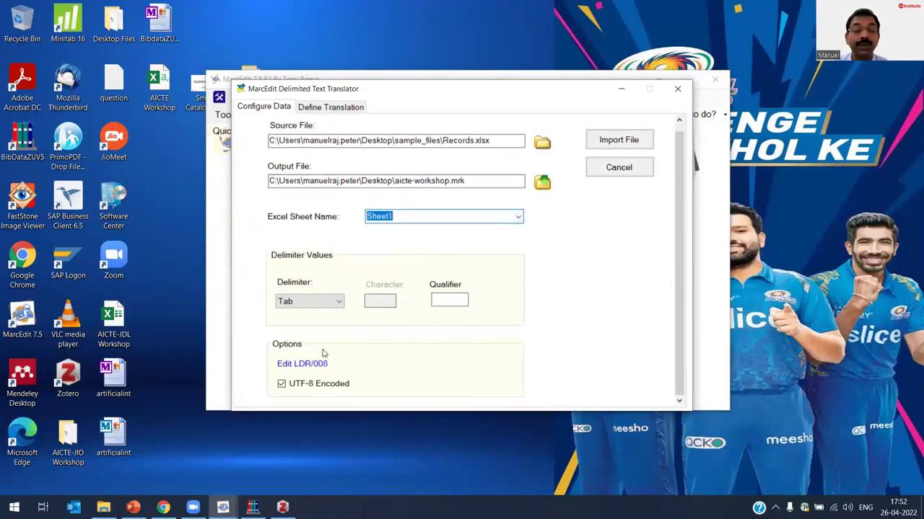
{"action": "left_click", "coordinate": [334, 303]}
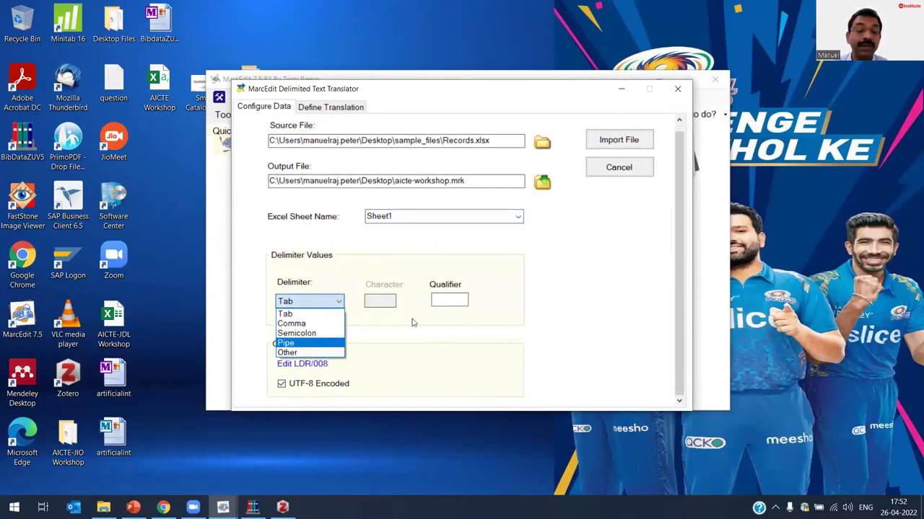
{"action": "left_click", "coordinate": [498, 323]}
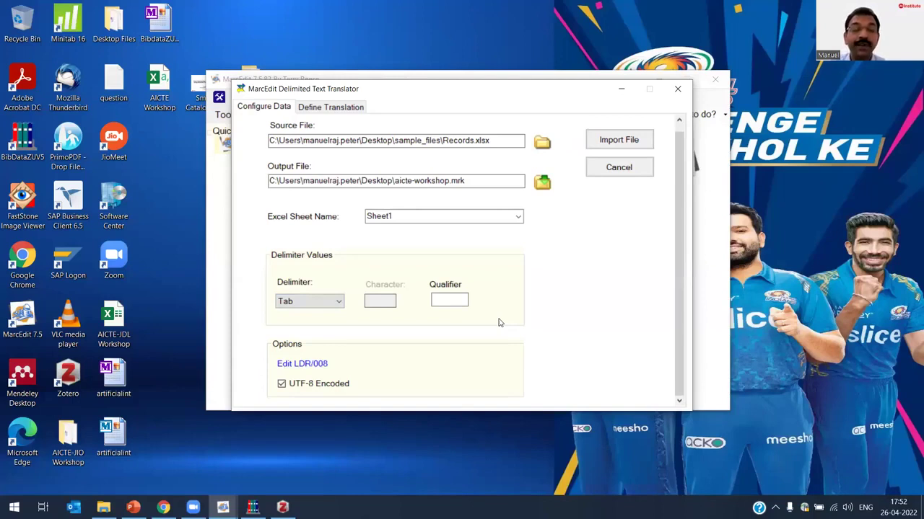
{"action": "left_click", "coordinate": [331, 303]}
{"action": "left_click", "coordinate": [363, 289]}
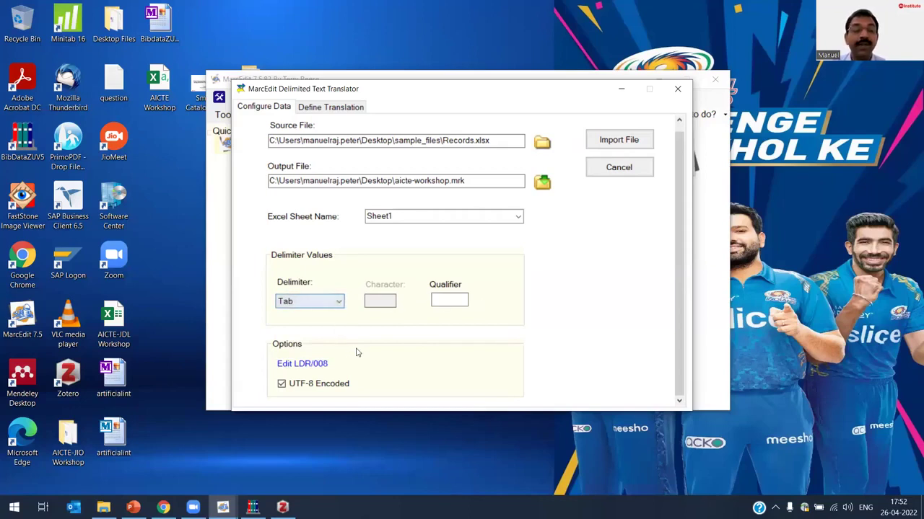
Set the LDR/008 record type to Book and confirm it
{"action": "left_click", "coordinate": [322, 365]}
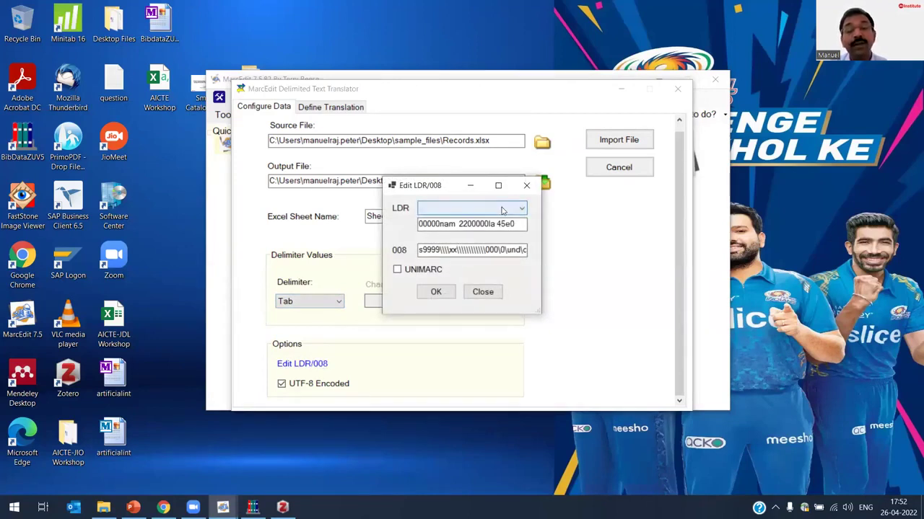
{"action": "left_click", "coordinate": [502, 209]}
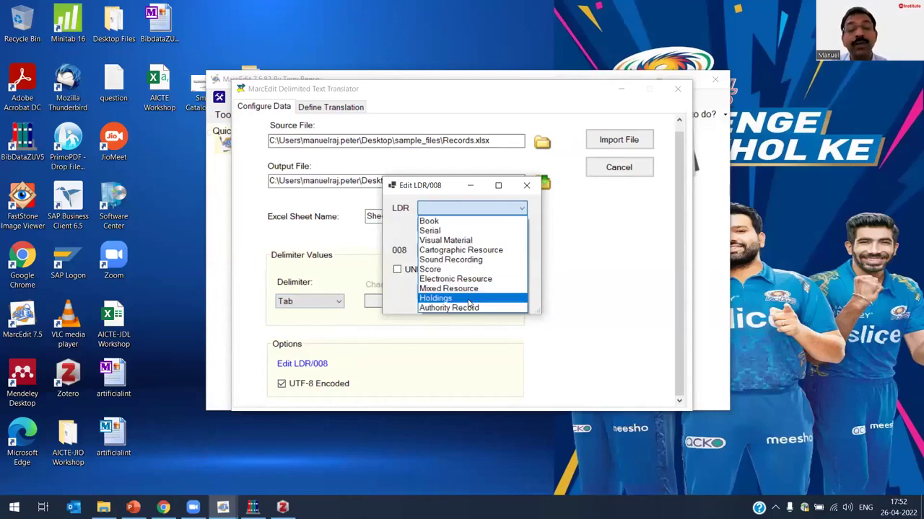
{"action": "left_click", "coordinate": [443, 223]}
{"action": "left_click", "coordinate": [438, 293]}
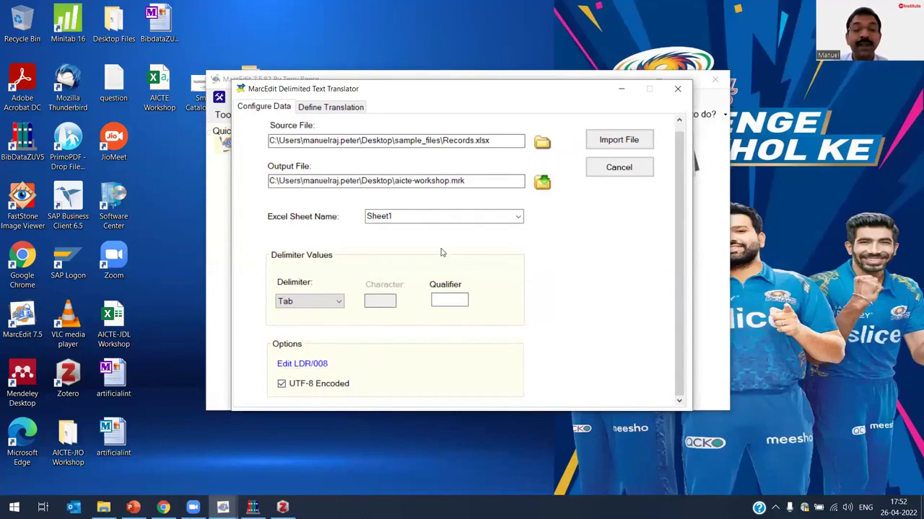
{"action": "left_click", "coordinate": [318, 365]}
{"action": "left_click", "coordinate": [469, 208]}
{"action": "left_click", "coordinate": [451, 220]}
{"action": "left_click", "coordinate": [449, 292]}
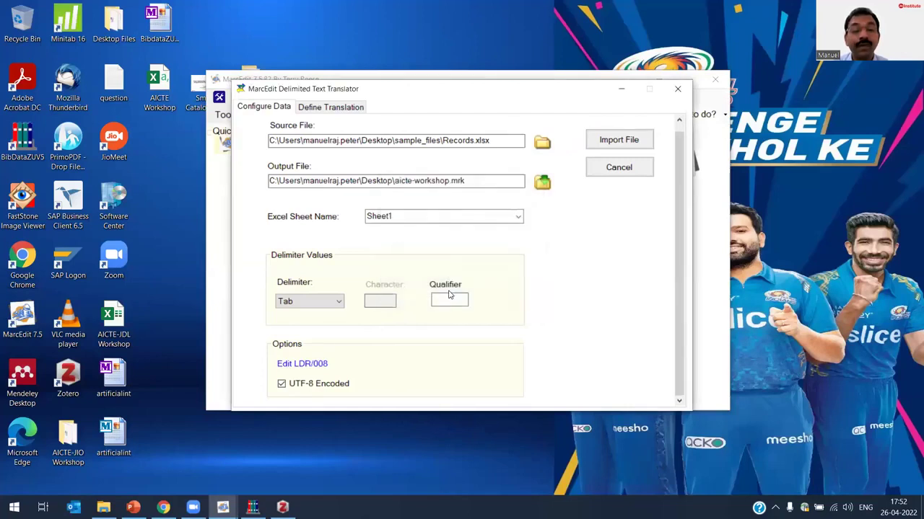
Import the spreadsheet's data snapshot and move to the Define Translation tab
{"action": "left_click", "coordinate": [619, 141]}
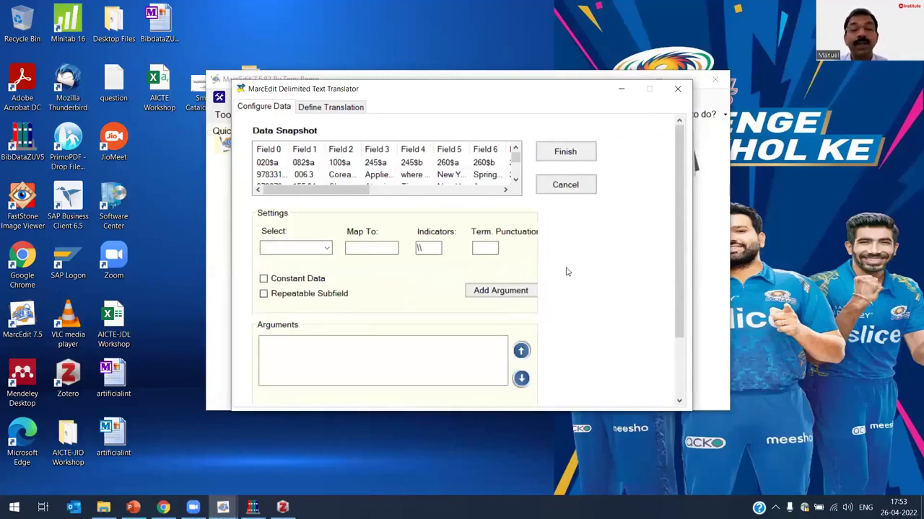
{"action": "scroll", "coordinate": [520, 252], "scroll_direction": "down", "scroll_amount": 2}
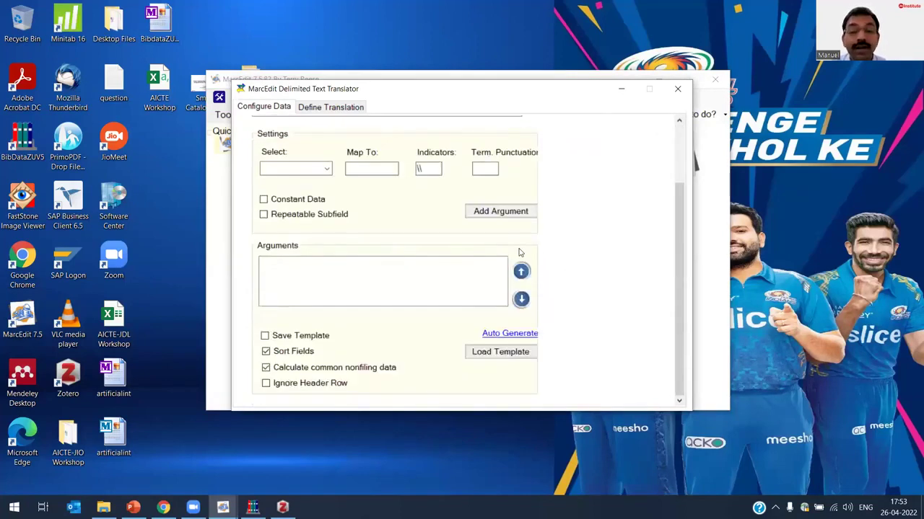
{"action": "scroll", "coordinate": [519, 253], "scroll_direction": "up", "scroll_amount": 2}
{"action": "left_click", "coordinate": [341, 110]}
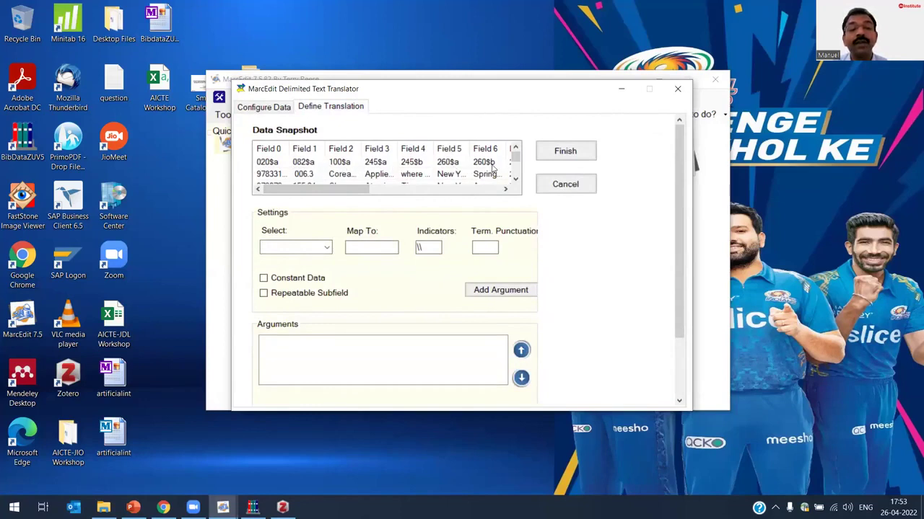
Map Field 0 to 020$a and add it as the first argument
{"action": "left_click_drag", "start_coordinate": [357, 194], "coordinate": [309, 203]}
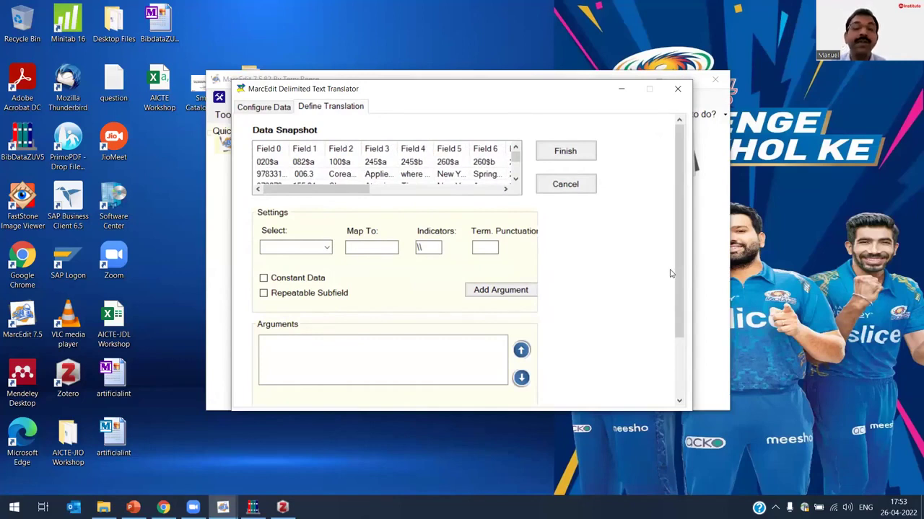
{"action": "left_click", "coordinate": [312, 247]}
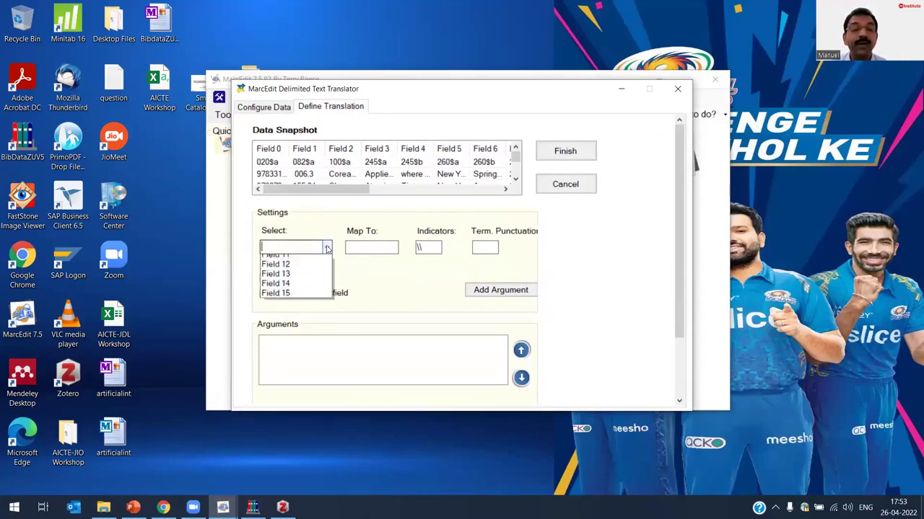
{"action": "left_click", "coordinate": [301, 260]}
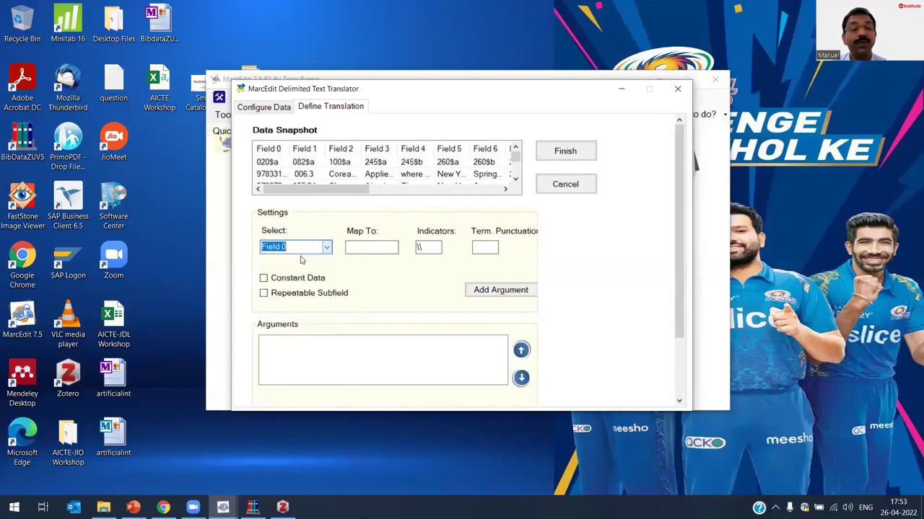
{"action": "left_click", "coordinate": [363, 251]}
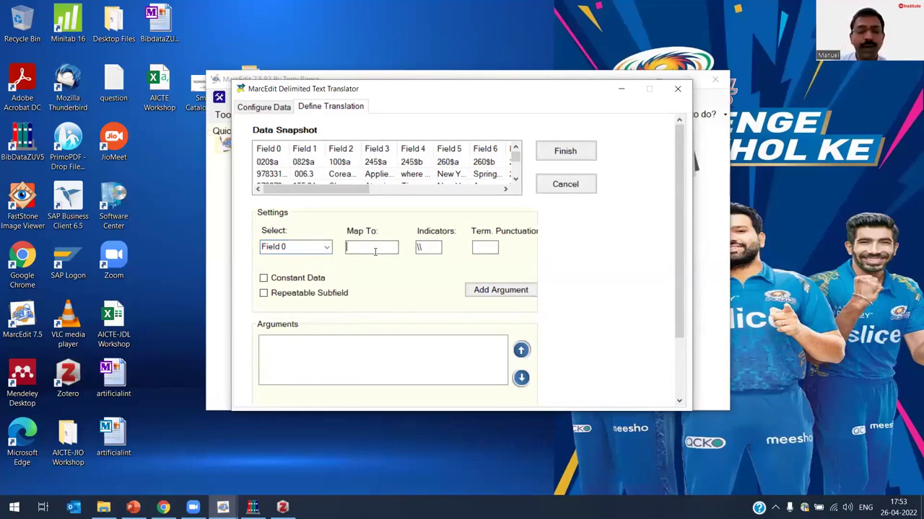
{"action": "type", "text": "020"}
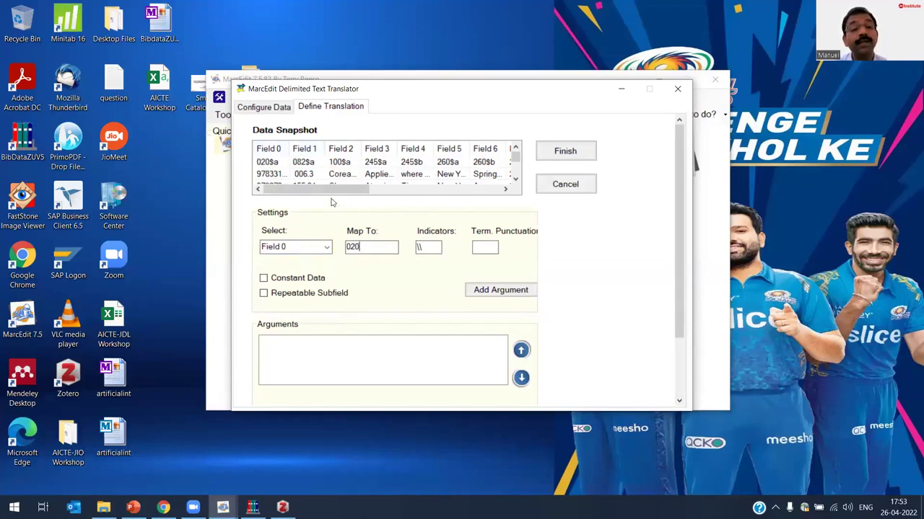
{"action": "type", "text": "$a"}
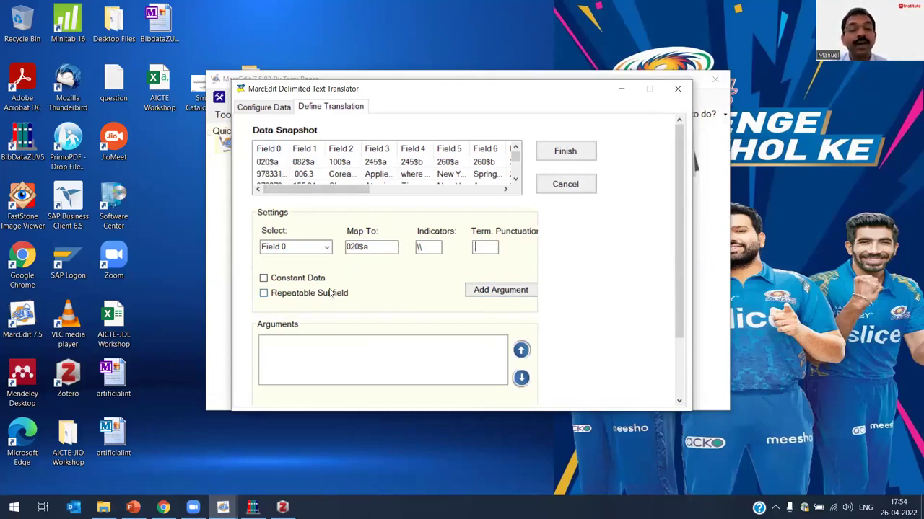
{"action": "left_click", "coordinate": [505, 292]}
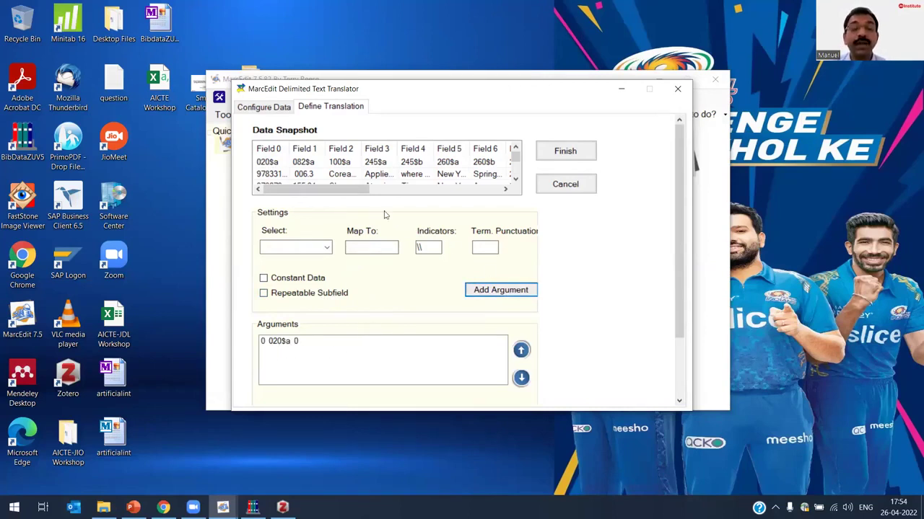
{"action": "mouse_move", "coordinate": [349, 190]}
{"action": "left_mouse_down"}
{"action": "mouse_move", "coordinate": [478, 193]}
{"action": "mouse_move", "coordinate": [350, 192]}
{"action": "left_mouse_up"}
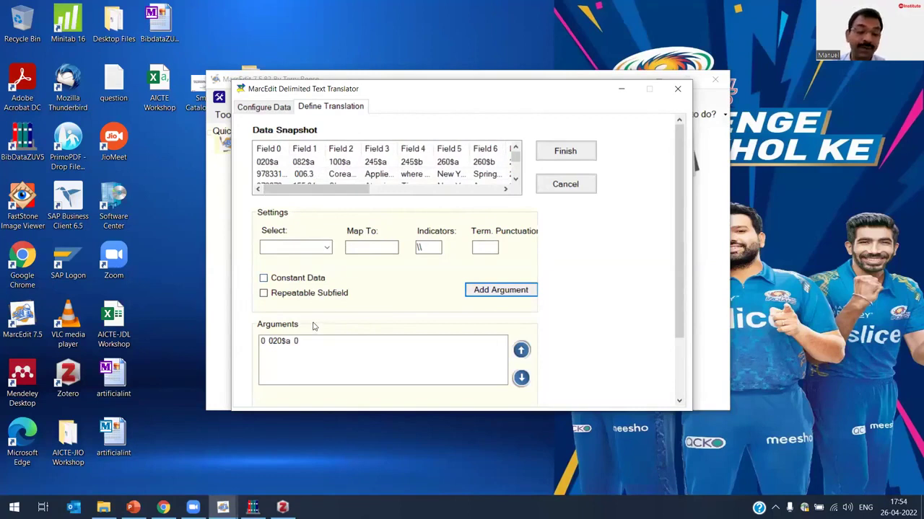
Auto-generate mappings, adding Field 1→082$a, Field 2→100$a and Field 3→245$a
{"action": "left_click_drag", "start_coordinate": [350, 192], "coordinate": [386, 192]}
{"action": "left_click_drag", "start_coordinate": [683, 288], "coordinate": [676, 340]}
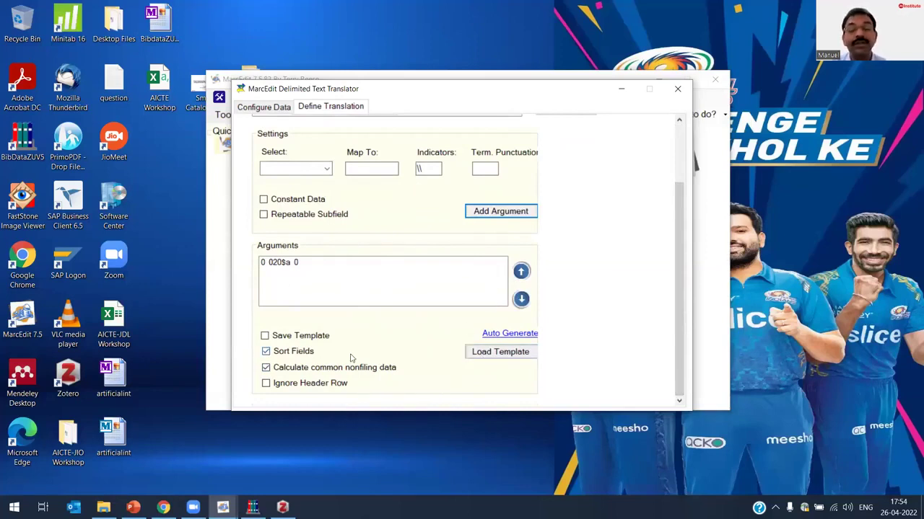
{"action": "left_click", "coordinate": [501, 335]}
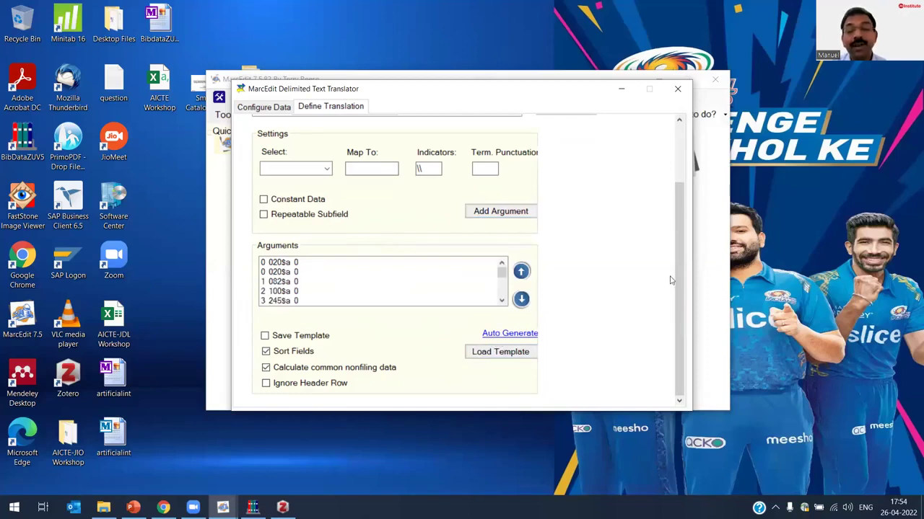
{"action": "scroll", "coordinate": [670, 280], "scroll_direction": "up", "scroll_amount": 3}
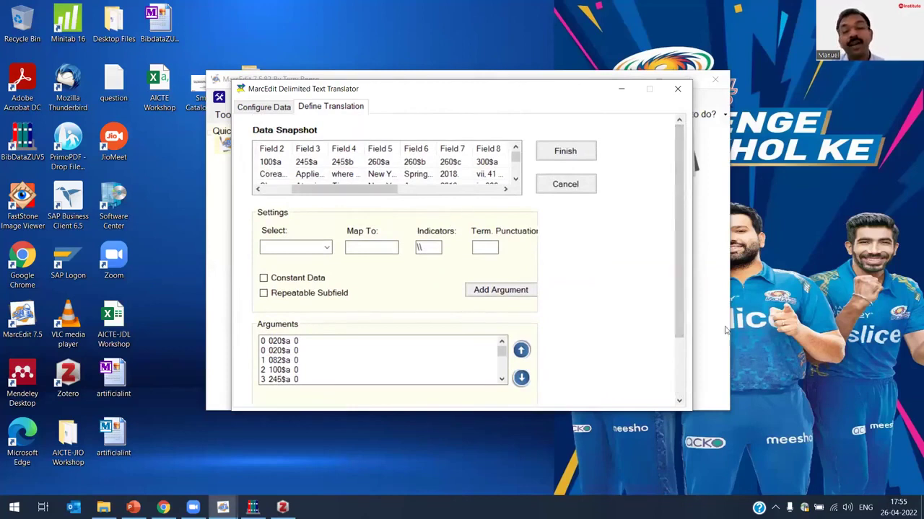
{"action": "scroll", "coordinate": [680, 291], "scroll_direction": "down", "scroll_amount": 3}
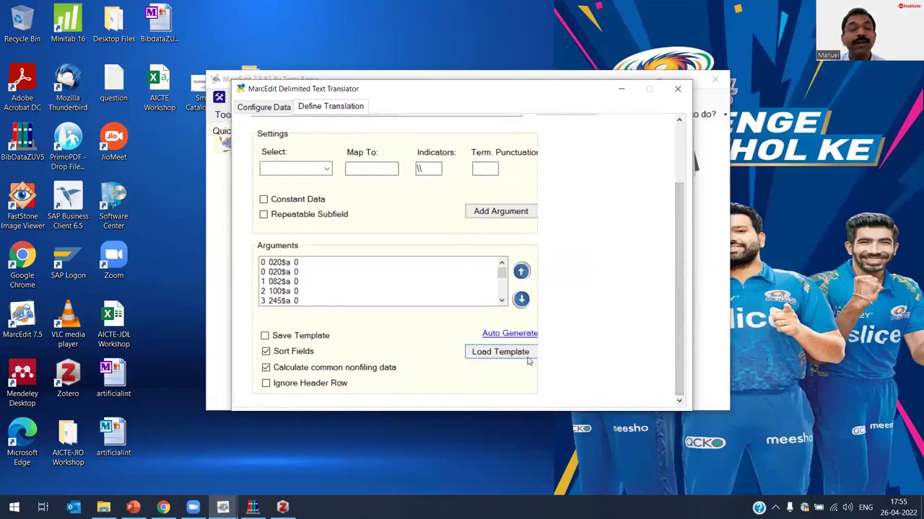
Select the first 020$a argument and look through the Arguments list
{"action": "left_click", "coordinate": [286, 264]}
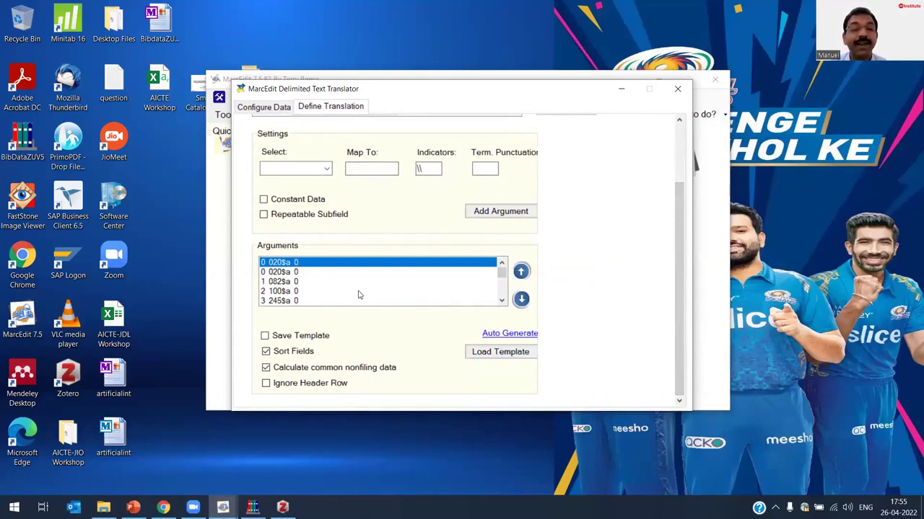
{"action": "left_click", "coordinate": [293, 265]}
{"action": "left_click", "coordinate": [292, 265]}
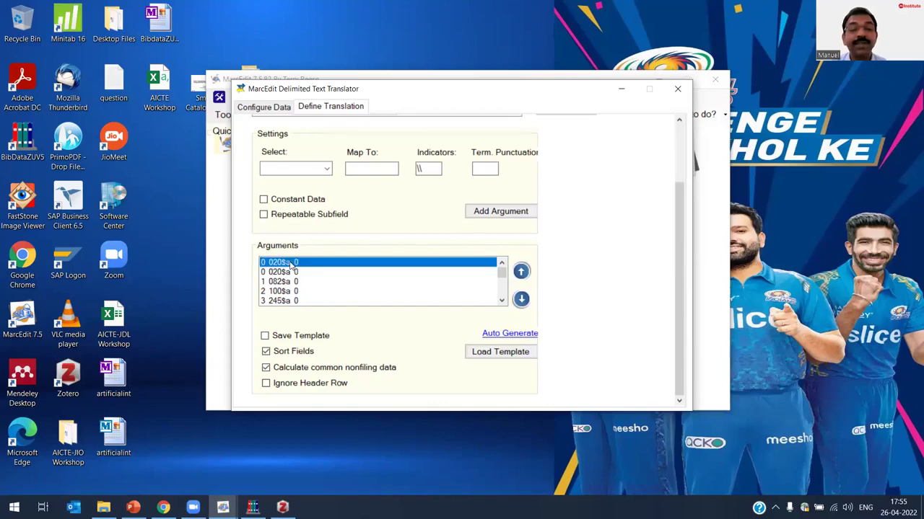
{"action": "scroll", "coordinate": [652, 226], "scroll_direction": "up", "scroll_amount": 3}
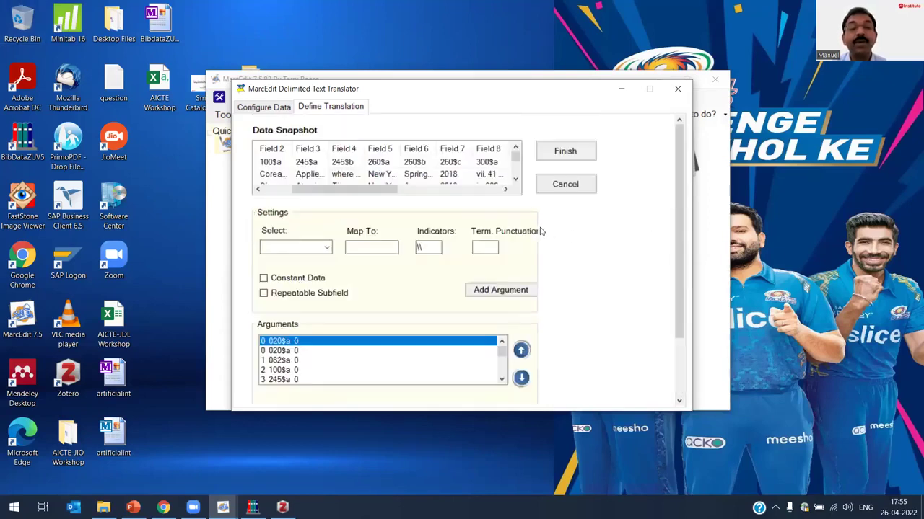
{"action": "scroll", "coordinate": [339, 346], "scroll_direction": "down", "scroll_amount": 2}
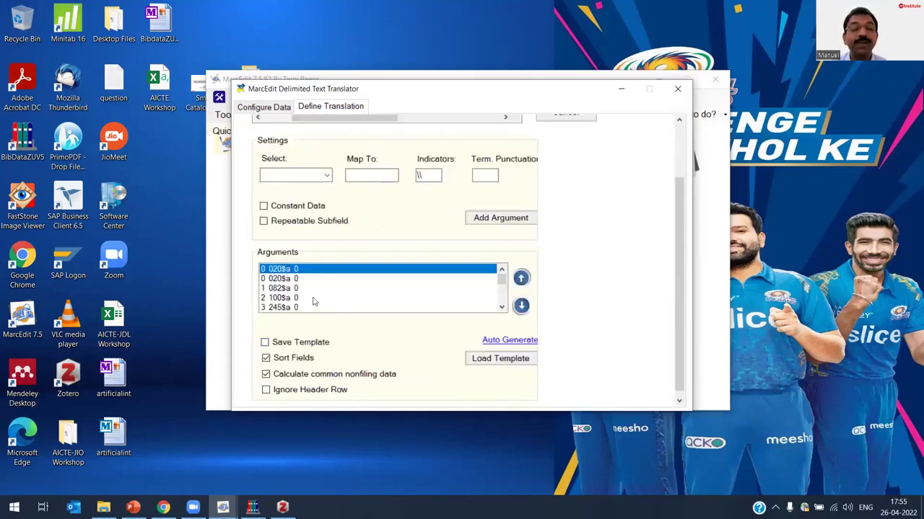
{"action": "scroll", "coordinate": [320, 292], "scroll_direction": "up", "scroll_amount": 2}
{"action": "scroll", "coordinate": [552, 361], "scroll_direction": "down", "scroll_amount": 2}
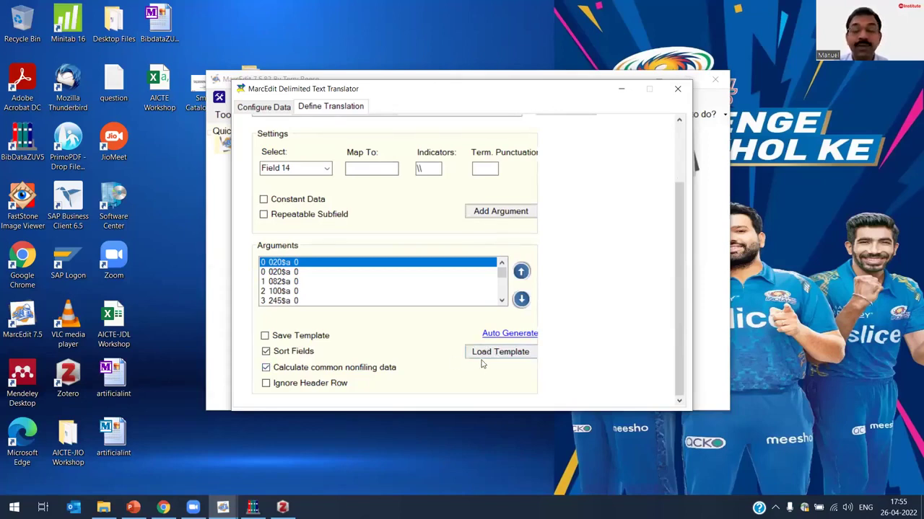
Load template.mrd from Desktop > AICTE-JIO Workshop, extending mappings through Field 15
{"action": "left_click", "coordinate": [495, 354]}
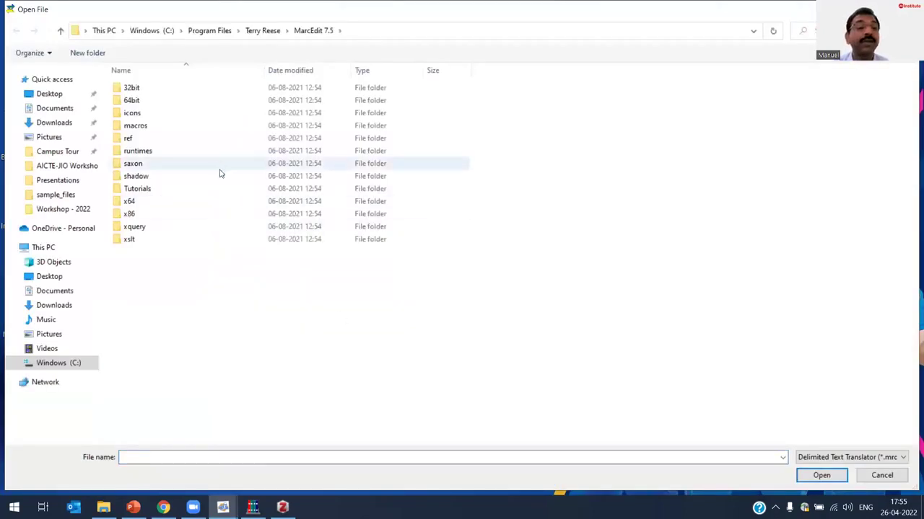
{"action": "left_click", "coordinate": [50, 94]}
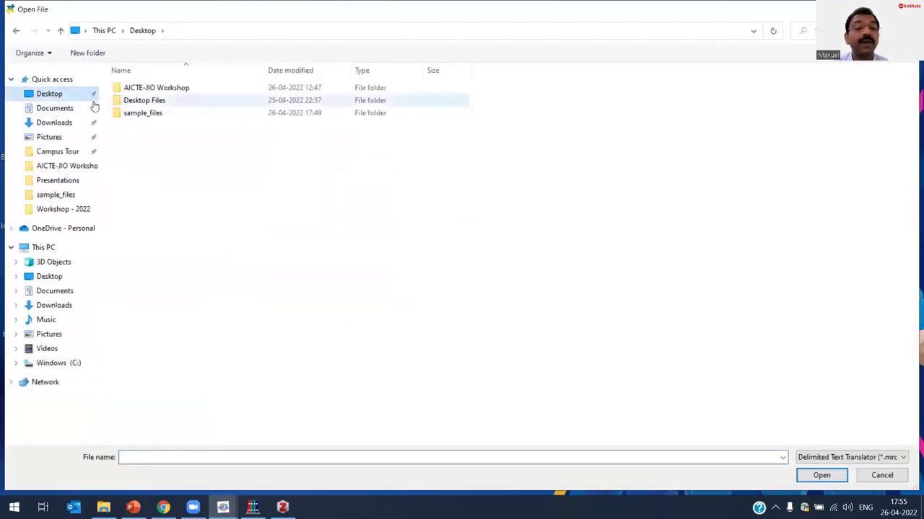
{"action": "double_click", "coordinate": [170, 114]}
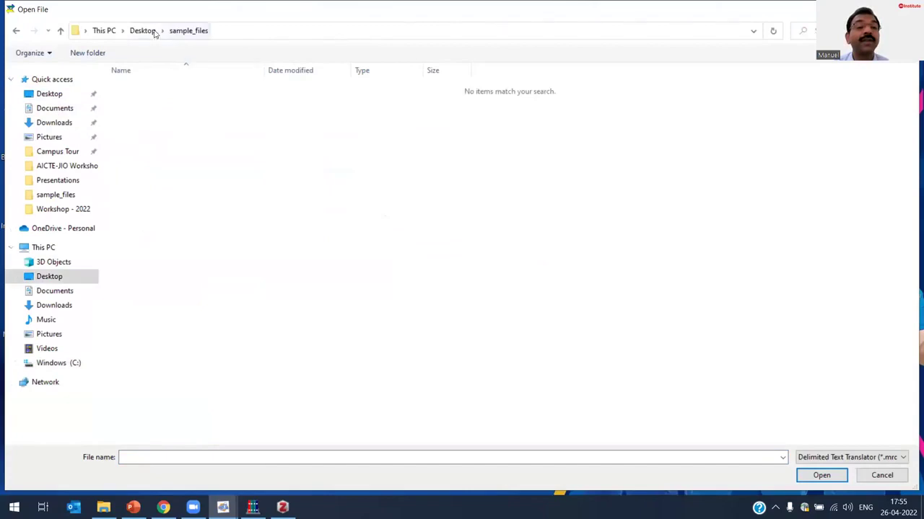
{"action": "left_click", "coordinate": [153, 31]}
{"action": "double_click", "coordinate": [155, 88]}
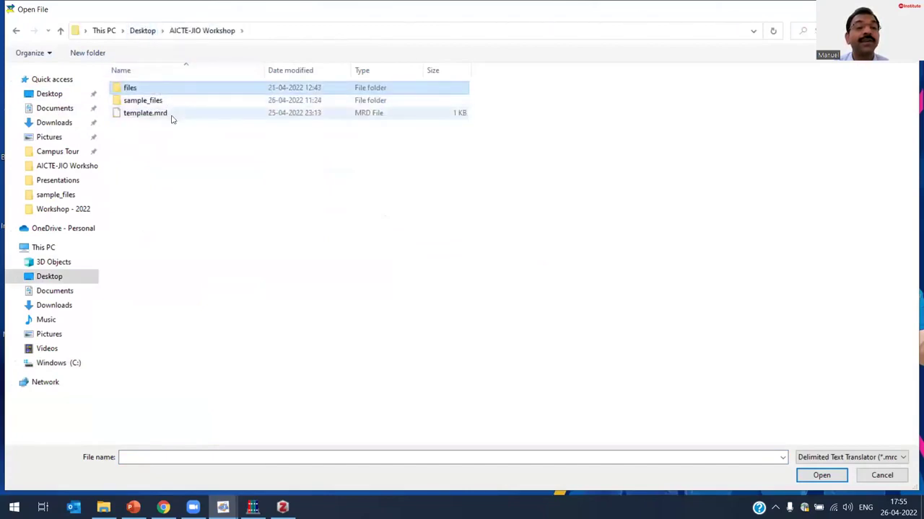
{"action": "left_click", "coordinate": [157, 114]}
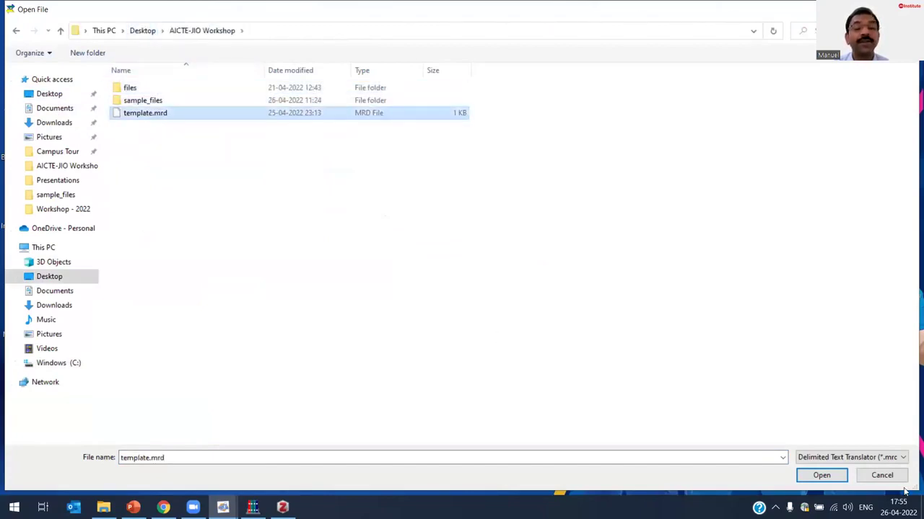
{"action": "left_click", "coordinate": [823, 476]}
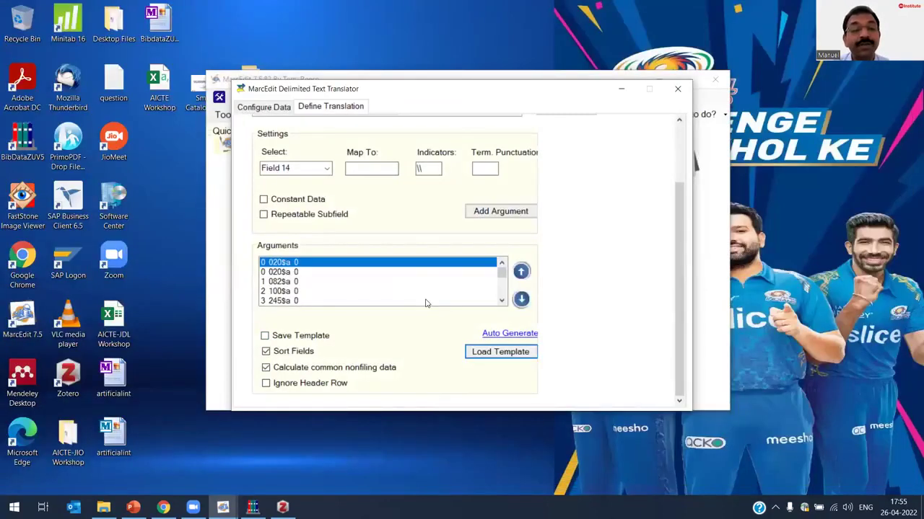
{"action": "mouse_move", "coordinate": [501, 274]}
{"action": "left_mouse_down"}
{"action": "mouse_move", "coordinate": [501, 297]}
{"action": "mouse_move", "coordinate": [495, 274]}
{"action": "left_mouse_up"}
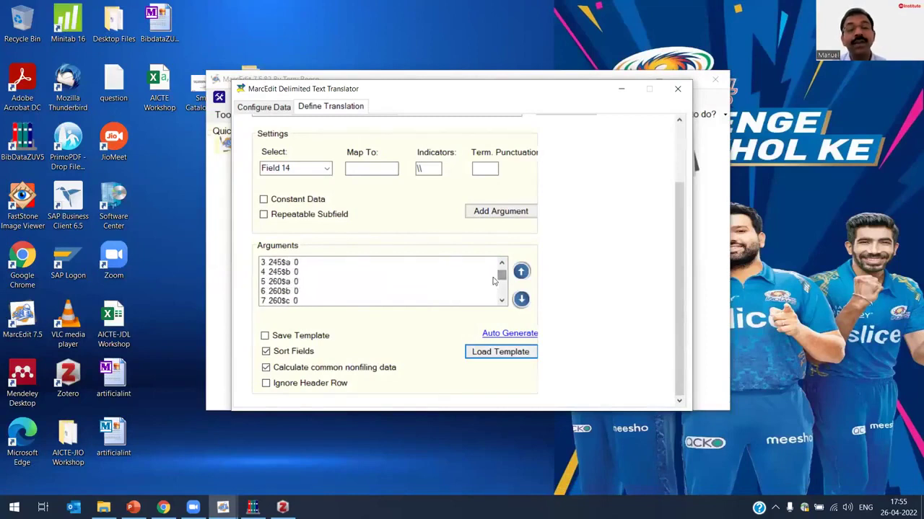
{"action": "left_click", "coordinate": [505, 353]}
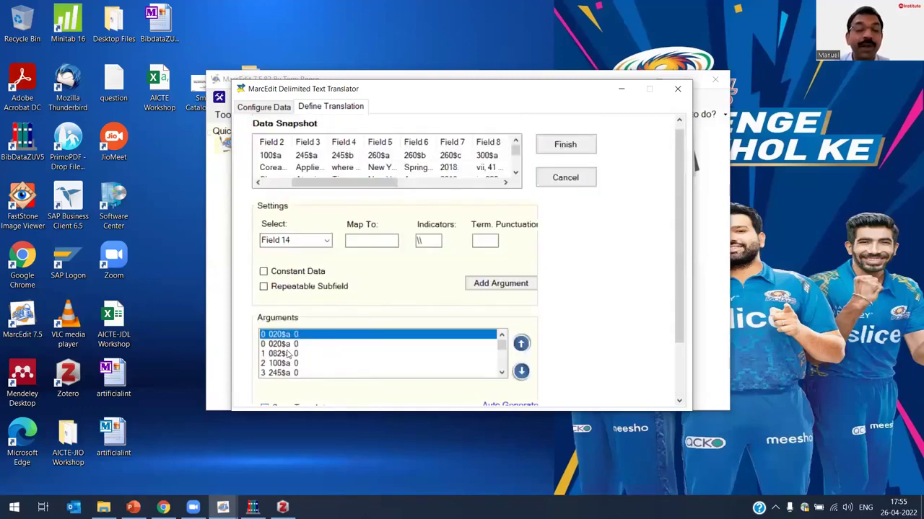
{"action": "scroll", "coordinate": [596, 331], "scroll_direction": "down", "scroll_amount": 2}
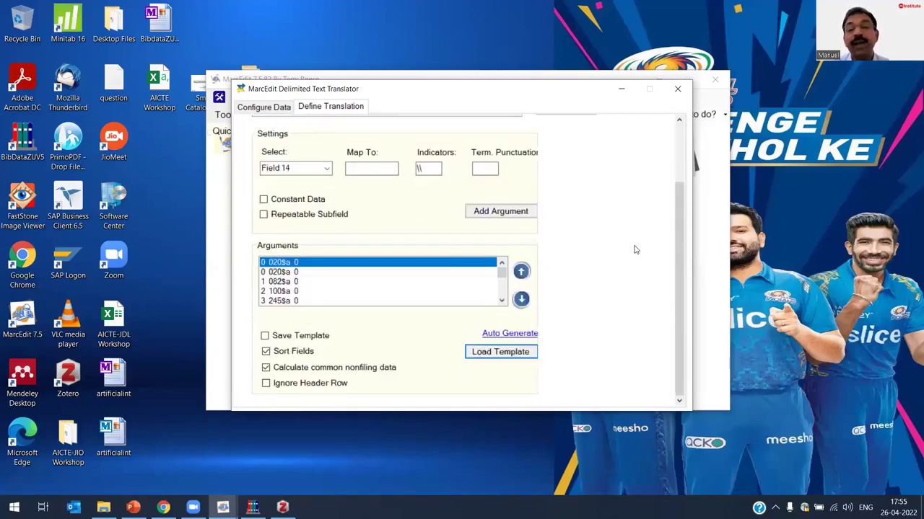
Close and relaunch the Delimited Text Translator
{"action": "left_click", "coordinate": [676, 88]}
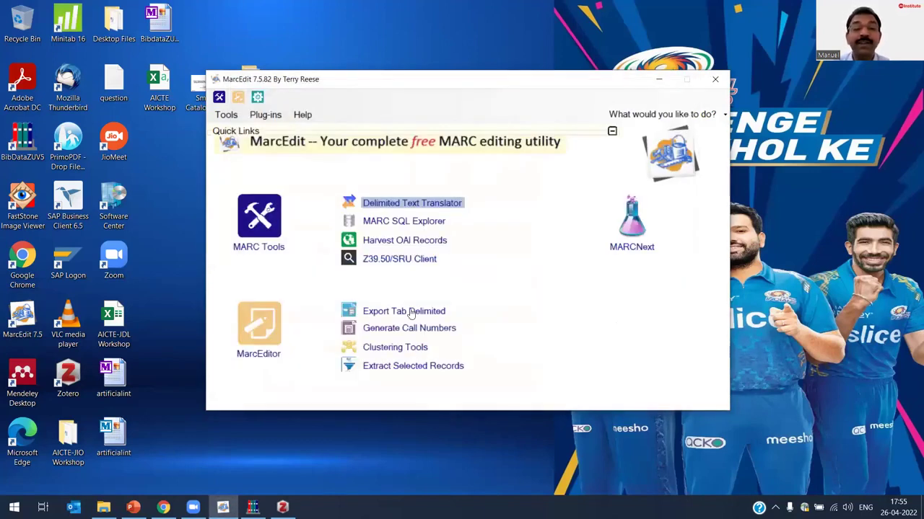
{"action": "left_click", "coordinate": [406, 261]}
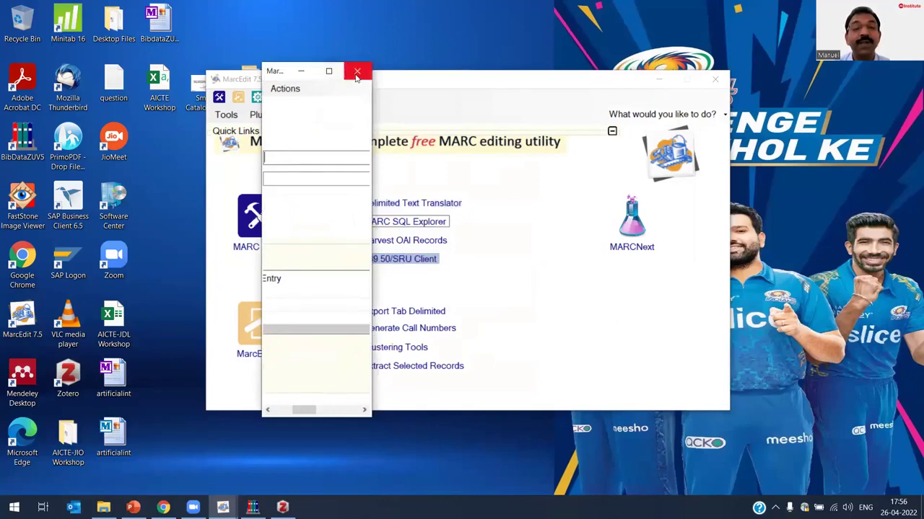
{"action": "left_click", "coordinate": [355, 70]}
{"action": "left_click", "coordinate": [416, 203]}
{"action": "left_click", "coordinate": [414, 204]}
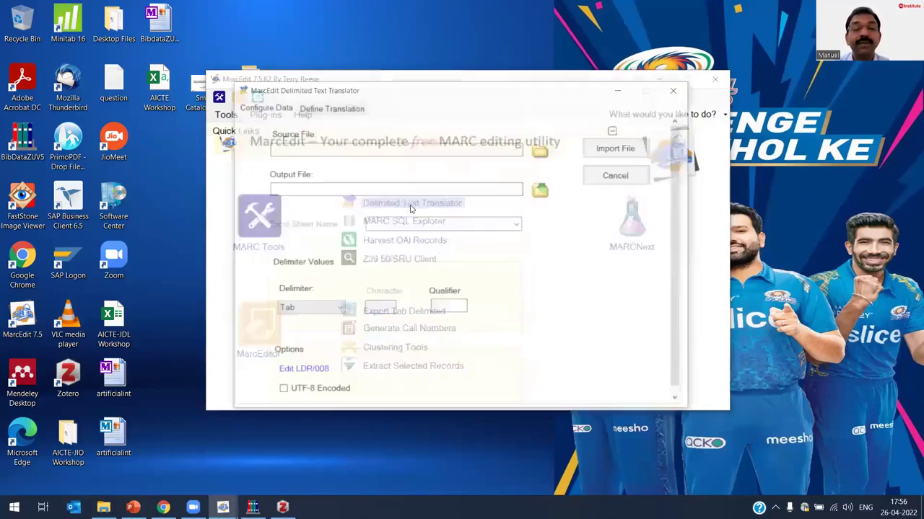
Choose Records.xlsx from the Desktop sample_files folder as the source file
{"action": "left_click", "coordinate": [537, 152]}
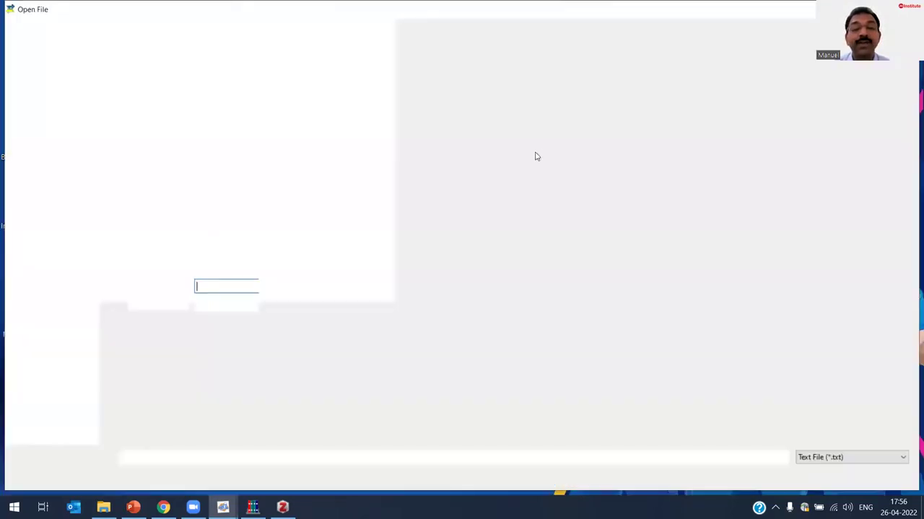
{"action": "left_click", "coordinate": [49, 93]}
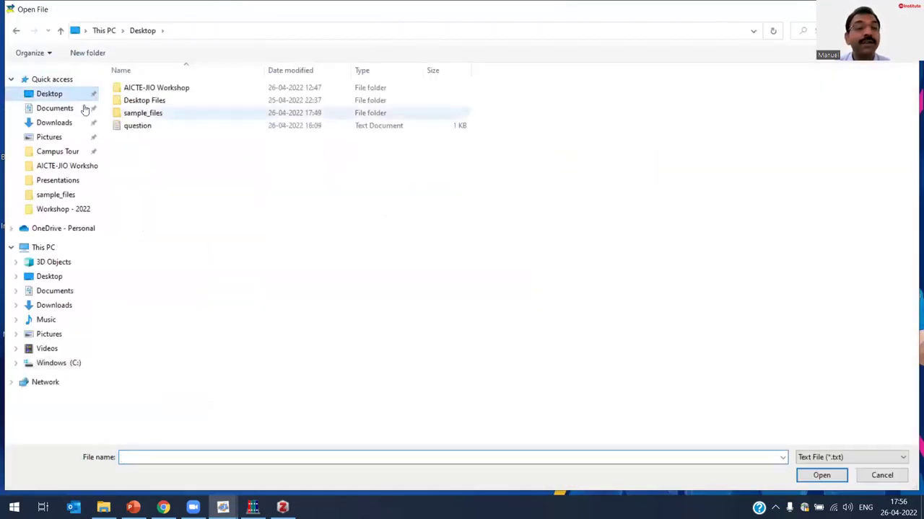
{"action": "double_click", "coordinate": [165, 113]}
{"action": "left_click", "coordinate": [841, 458]}
{"action": "left_click", "coordinate": [831, 497]}
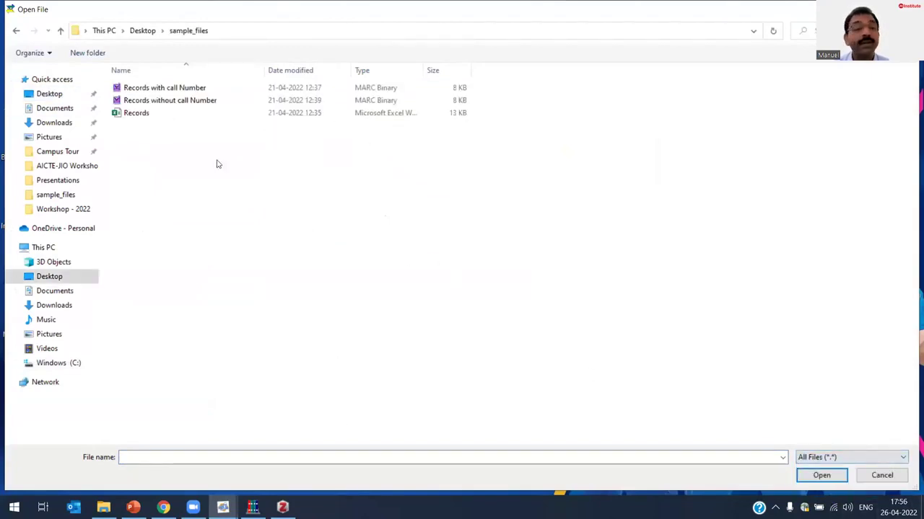
{"action": "left_click", "coordinate": [192, 116]}
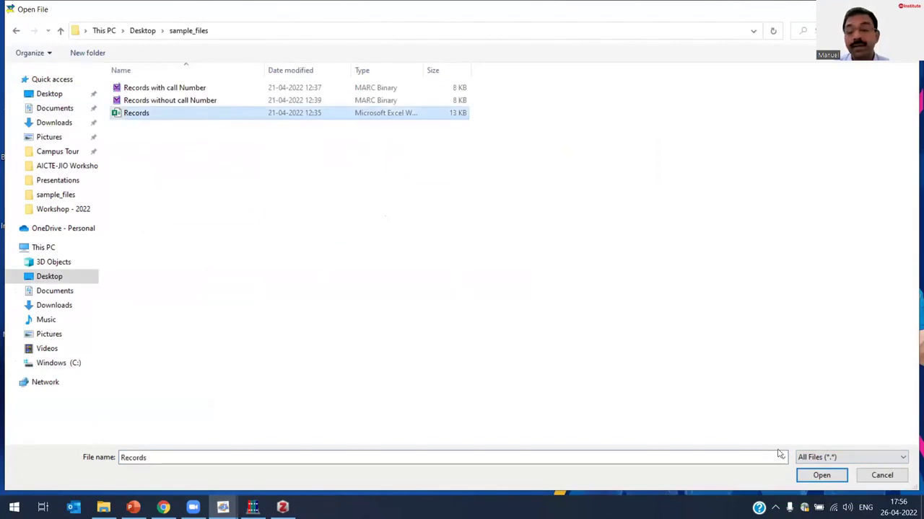
{"action": "left_click", "coordinate": [821, 475]}
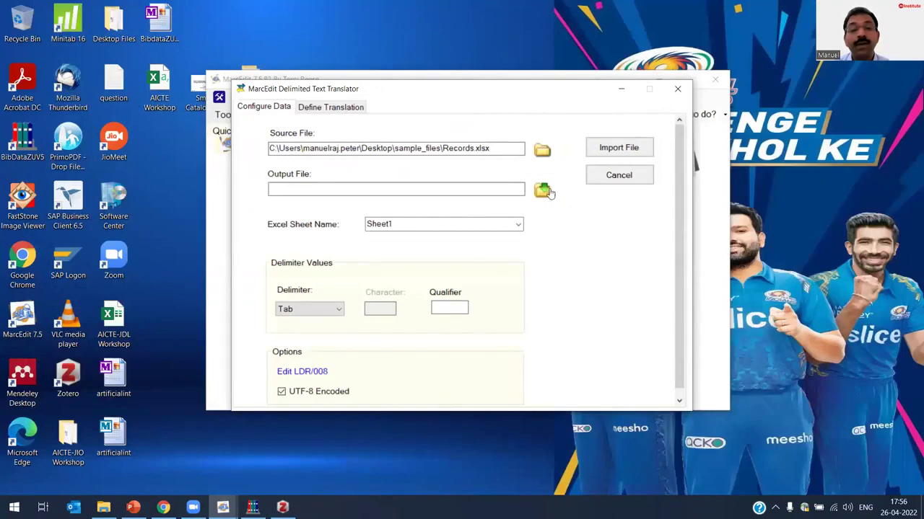
Set the output file to aicte-workshop on the Desktop
{"action": "left_click", "coordinate": [544, 191]}
{"action": "type", "text": "a"}
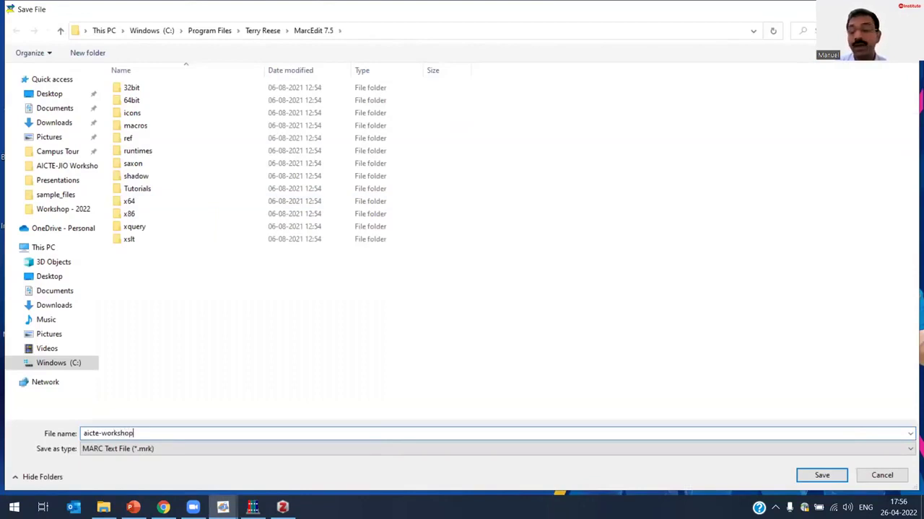
{"action": "type", "text": "icte-workshop"}
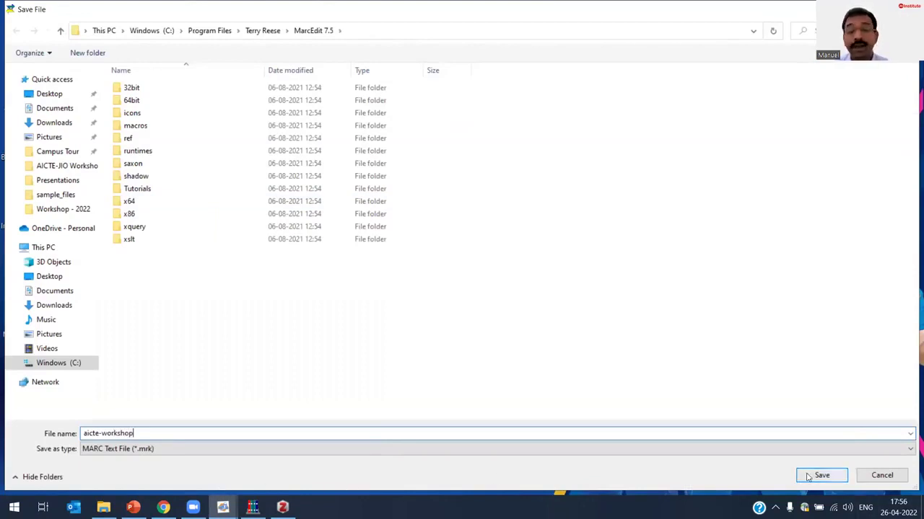
{"action": "left_click", "coordinate": [43, 94]}
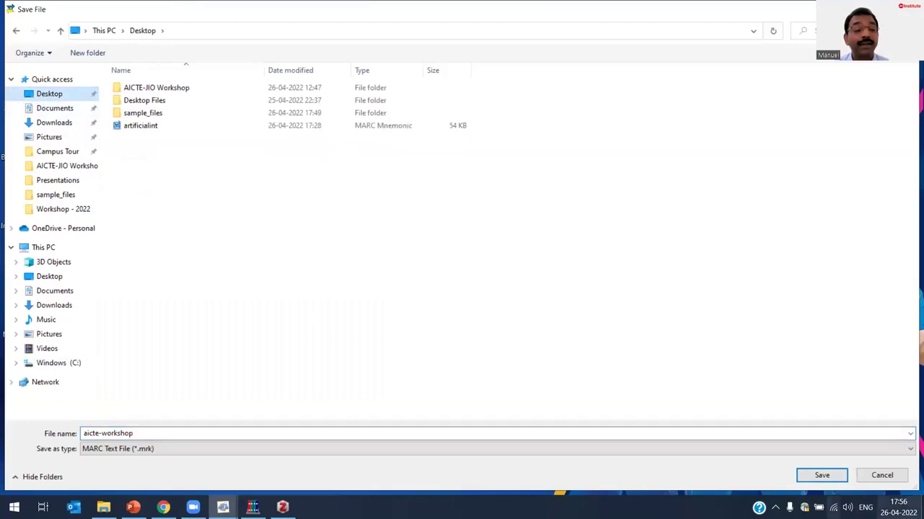
{"action": "left_click", "coordinate": [826, 477]}
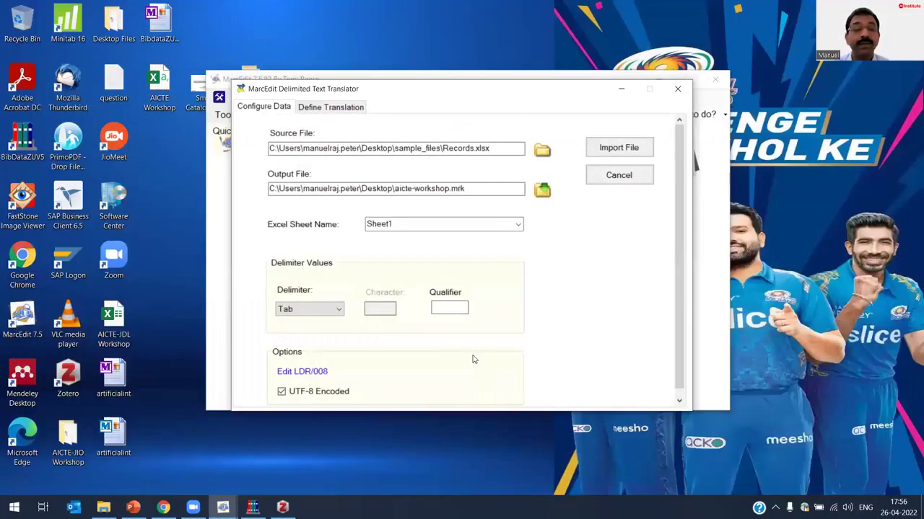
Set the leader and 008 defaults to the Book record type
{"action": "left_click", "coordinate": [299, 374]}
{"action": "left_click", "coordinate": [498, 209]}
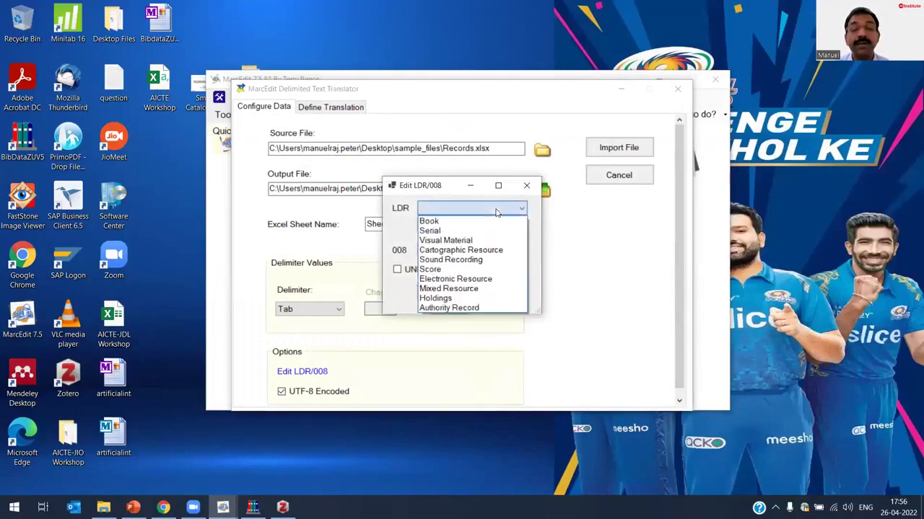
{"action": "left_click", "coordinate": [464, 224]}
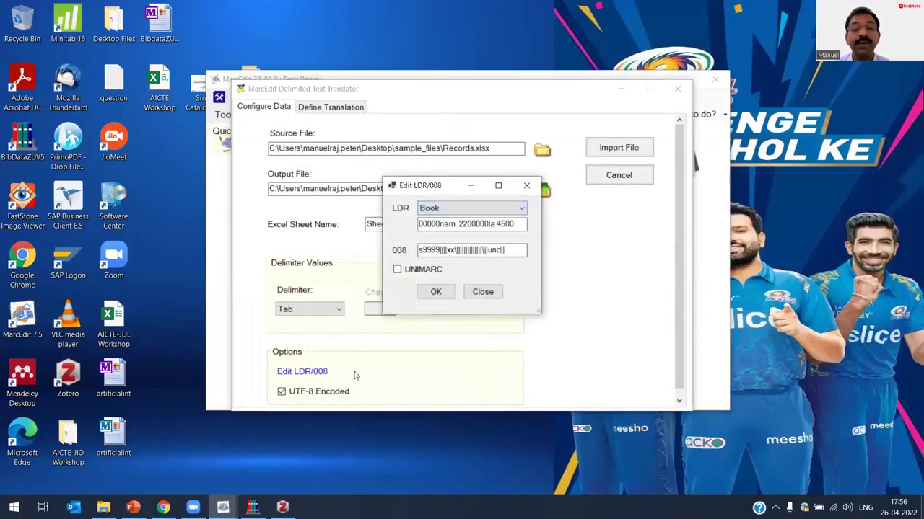
{"action": "left_click", "coordinate": [433, 293]}
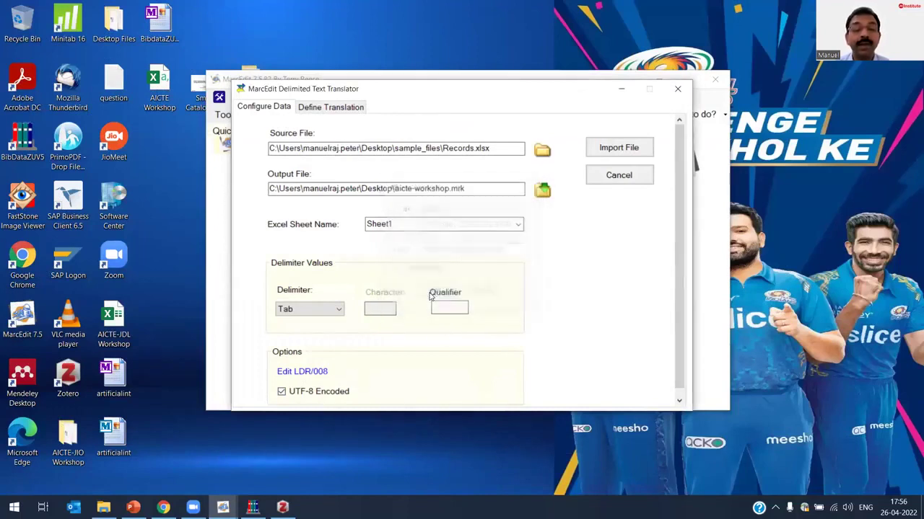
Import Records.xlsx again and auto-generate the field mappings
{"action": "left_click", "coordinate": [619, 148]}
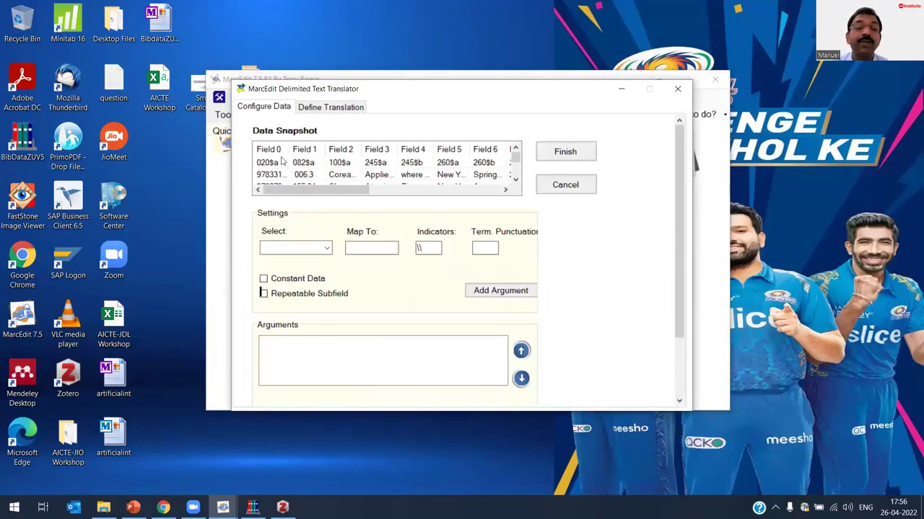
{"action": "scroll", "coordinate": [635, 252], "scroll_direction": "down", "scroll_amount": 2}
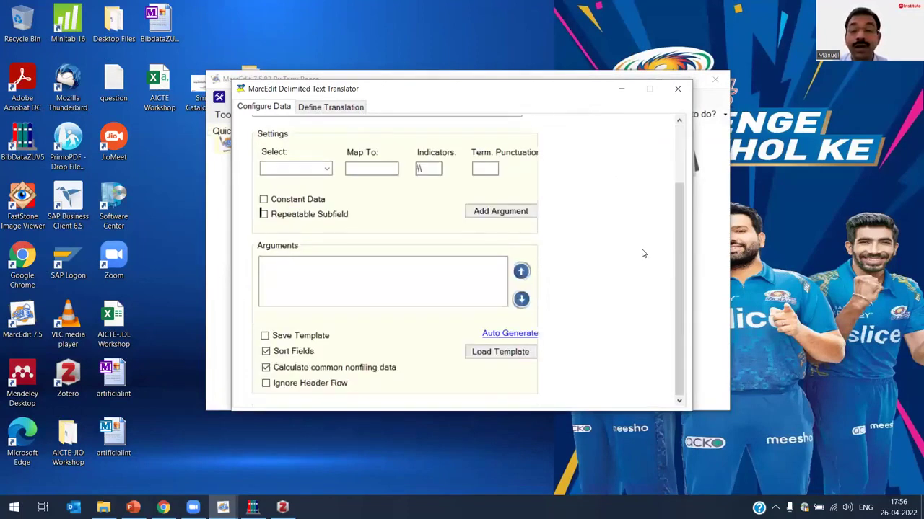
{"action": "left_click", "coordinate": [516, 335]}
{"action": "scroll", "coordinate": [596, 282], "scroll_direction": "up", "scroll_amount": 2}
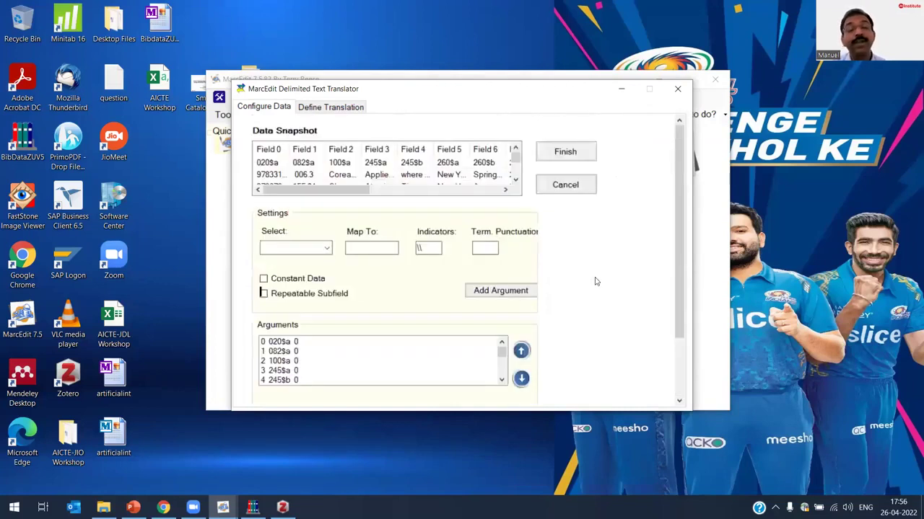
{"action": "scroll", "coordinate": [596, 281], "scroll_direction": "down", "scroll_amount": 2}
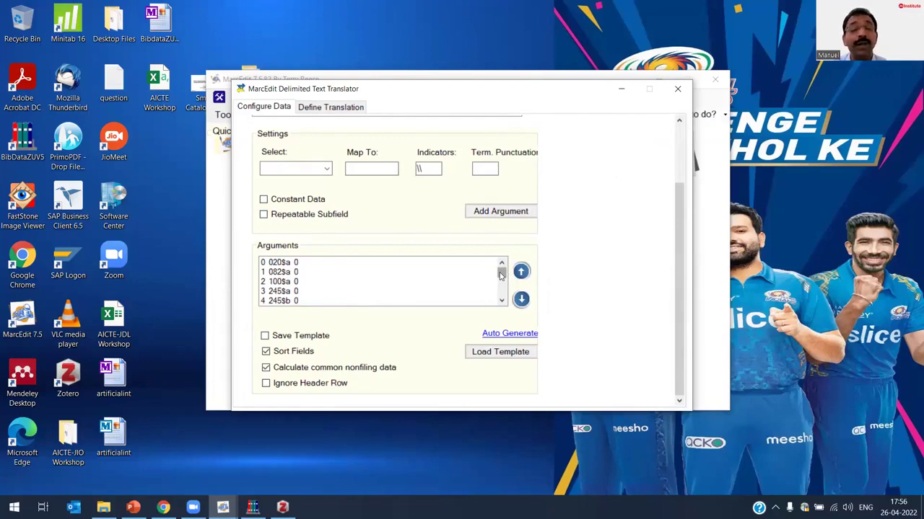
{"action": "left_click_drag", "start_coordinate": [501, 275], "coordinate": [501, 267]}
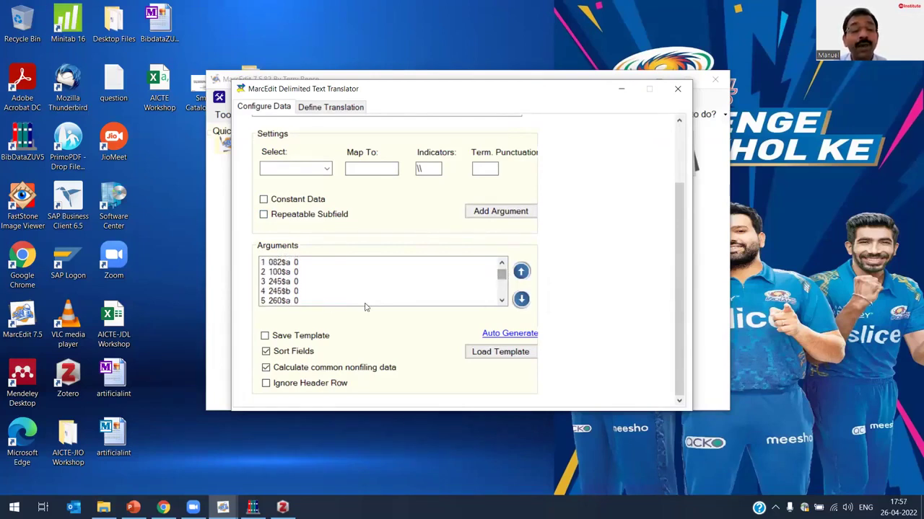
Join the 245$a and 245$b arguments into one field
{"action": "left_click", "coordinate": [285, 282]}
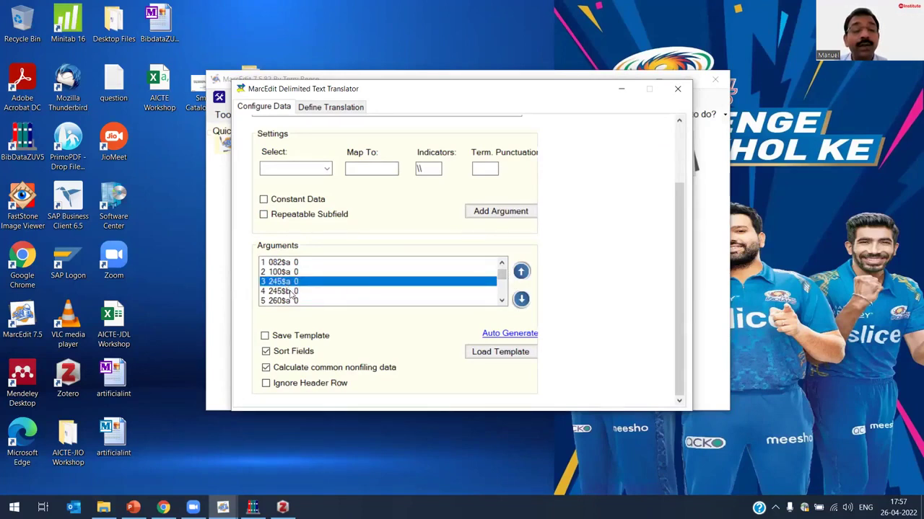
{"action": "left_click", "coordinate": [294, 292], "text": "shift"}
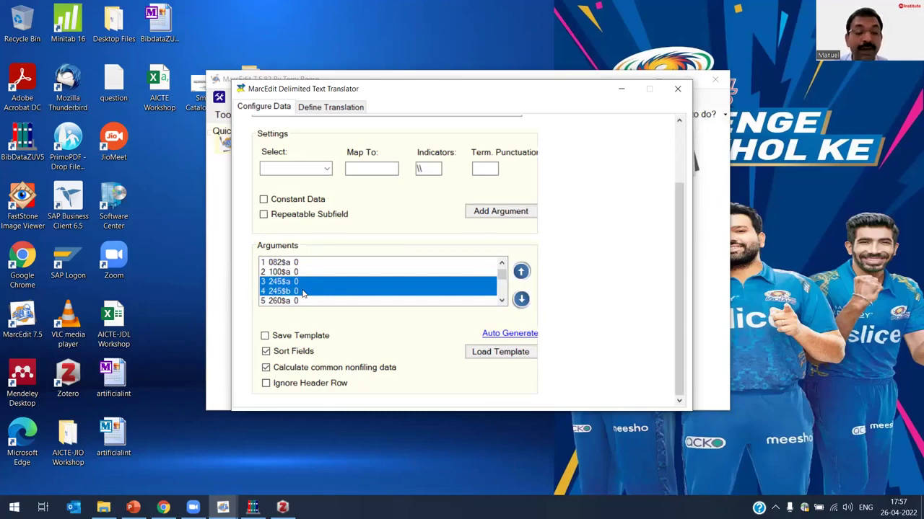
{"action": "left_click", "coordinate": [305, 292], "text": "ctrl"}
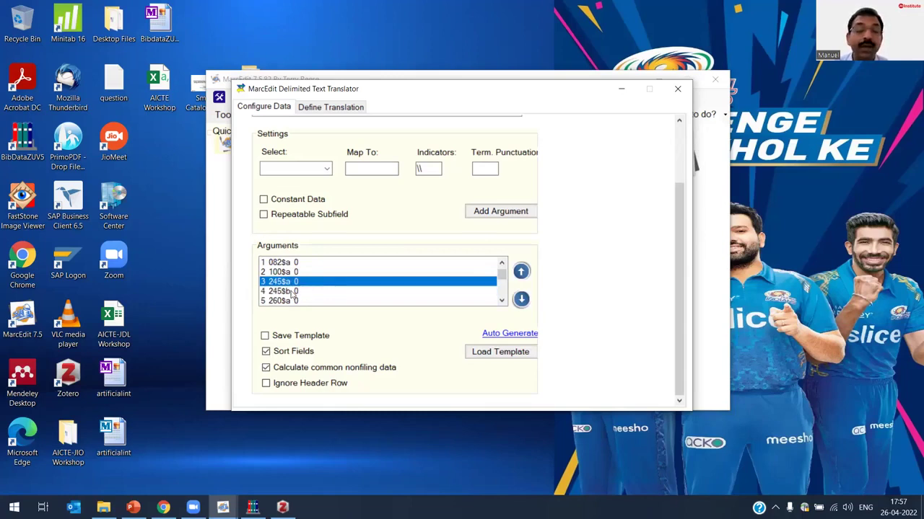
{"action": "left_click", "coordinate": [292, 291], "text": "ctrl"}
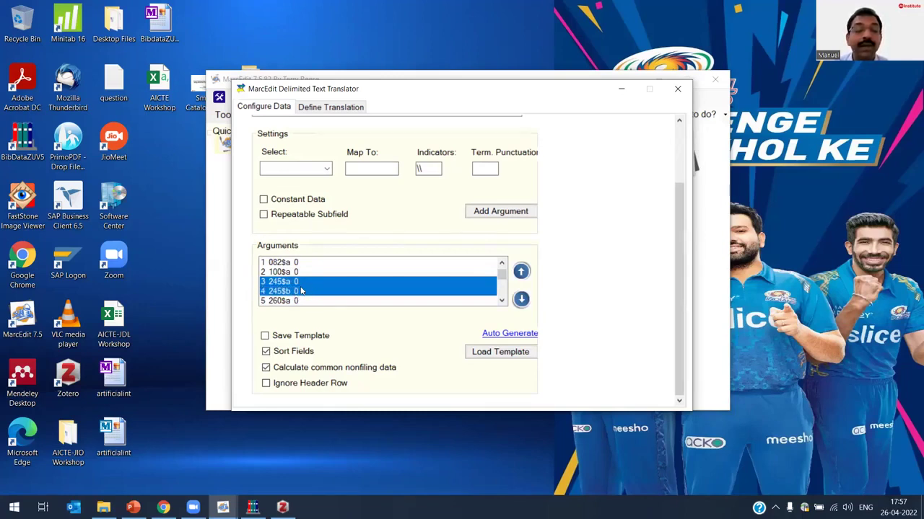
{"action": "right_click", "coordinate": [302, 290]}
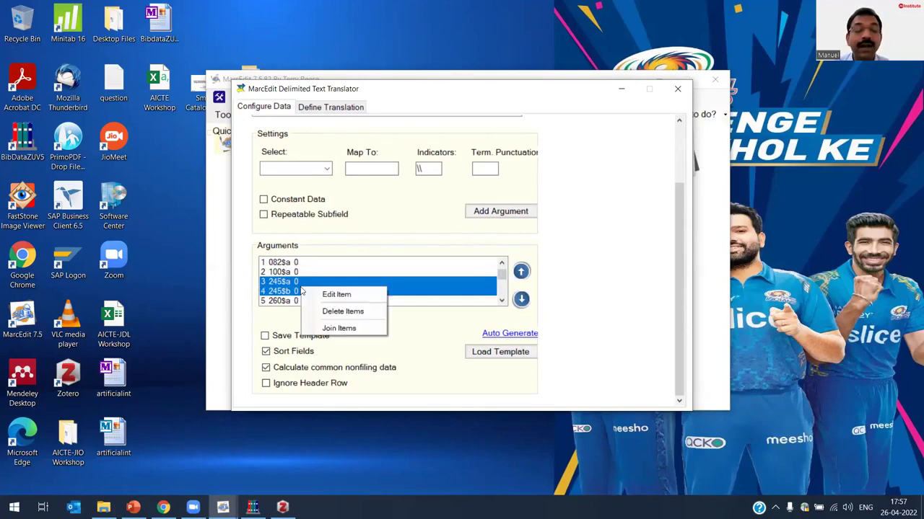
{"action": "left_click", "coordinate": [340, 329]}
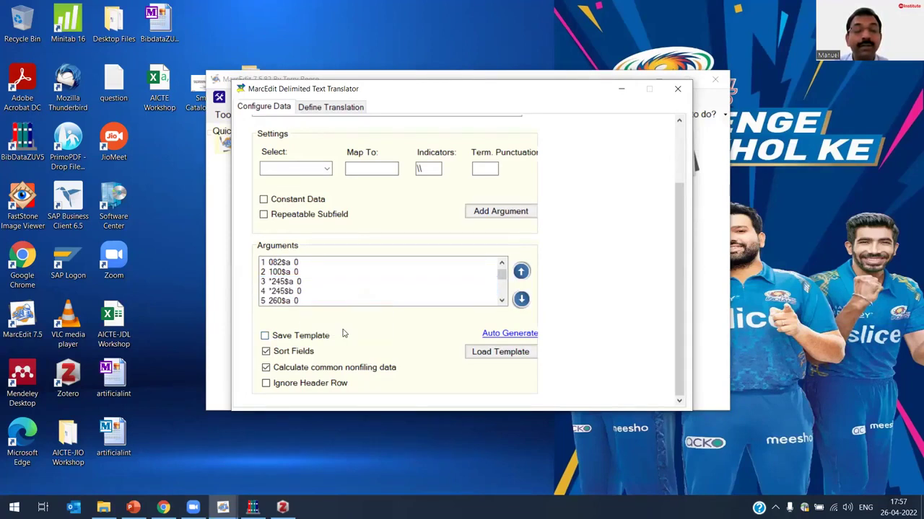
Join 260$a, 260$b and 260$c into one 260 field
{"action": "left_click", "coordinate": [503, 302]}
{"action": "left_click", "coordinate": [502, 302]}
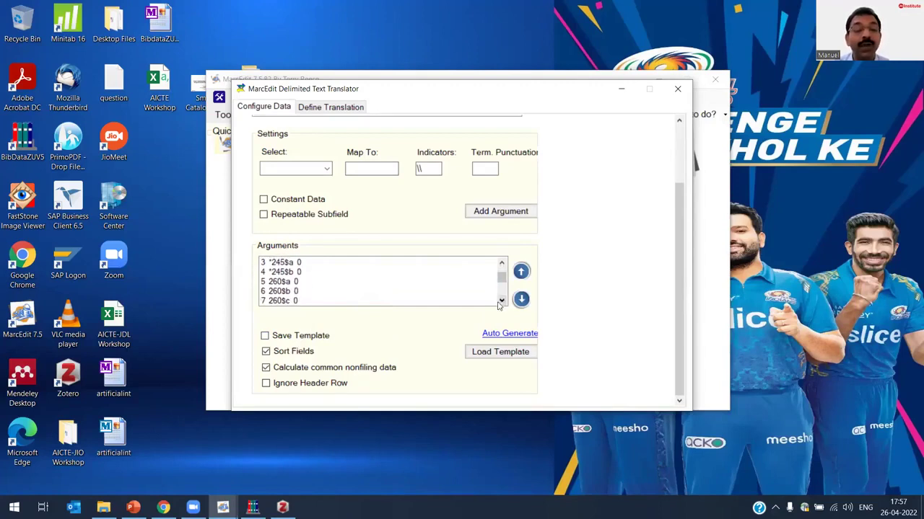
{"action": "left_click", "coordinate": [289, 282]}
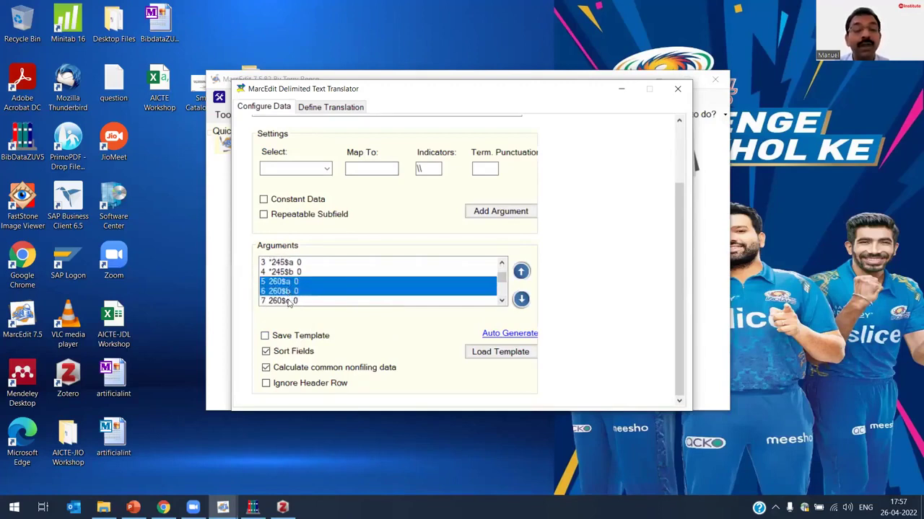
{"action": "left_click", "coordinate": [291, 300], "text": "ctrl"}
{"action": "left_click", "coordinate": [501, 301]}
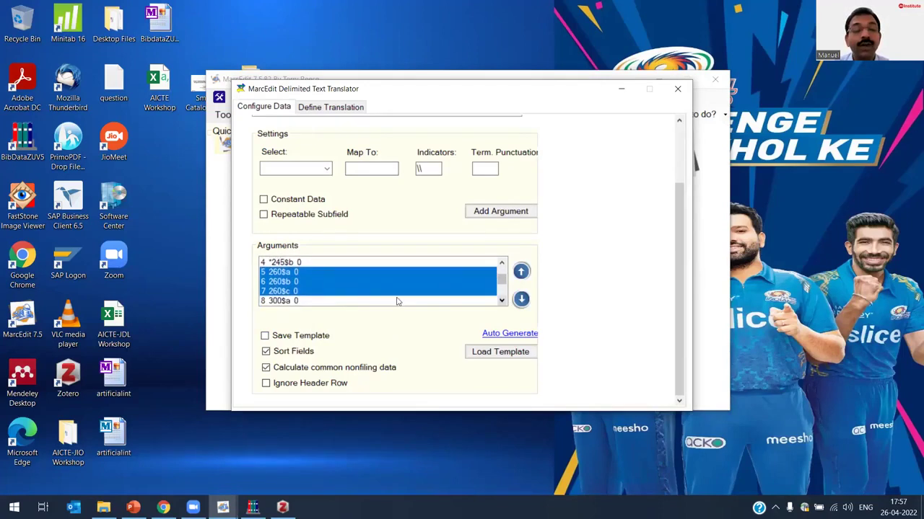
{"action": "right_click", "coordinate": [334, 286]}
{"action": "left_click", "coordinate": [387, 328]}
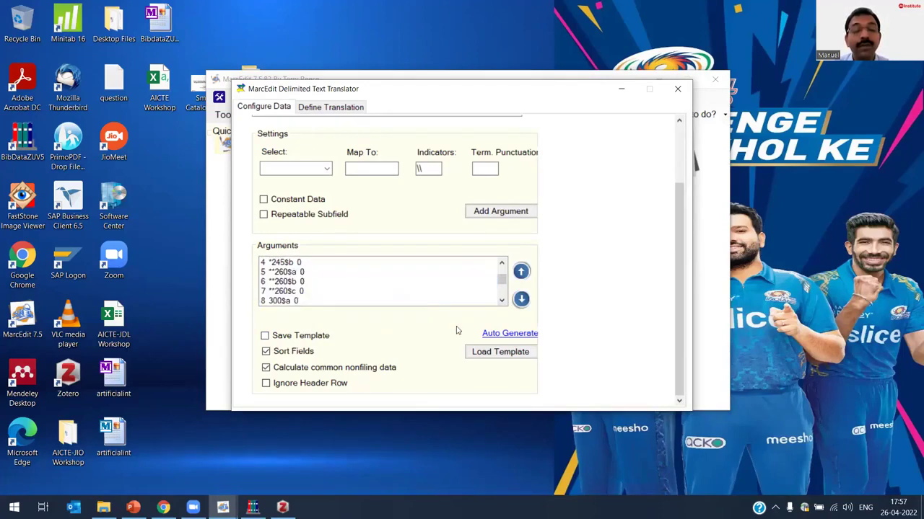
Join 300$a and 300$b into one 300 field
{"action": "left_click", "coordinate": [502, 301]}
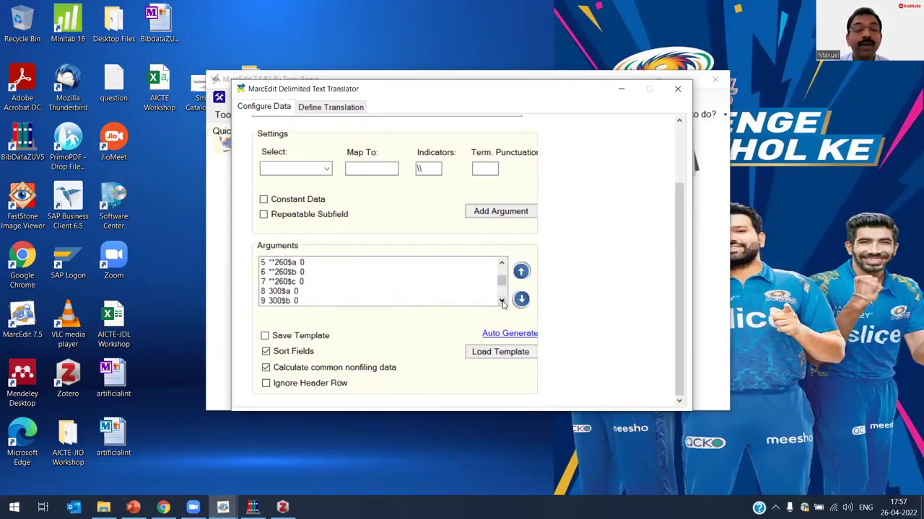
{"action": "left_click", "coordinate": [282, 292]}
{"action": "left_click", "coordinate": [289, 301], "text": "ctrl"}
{"action": "right_click", "coordinate": [290, 301]}
{"action": "left_click", "coordinate": [328, 338]}
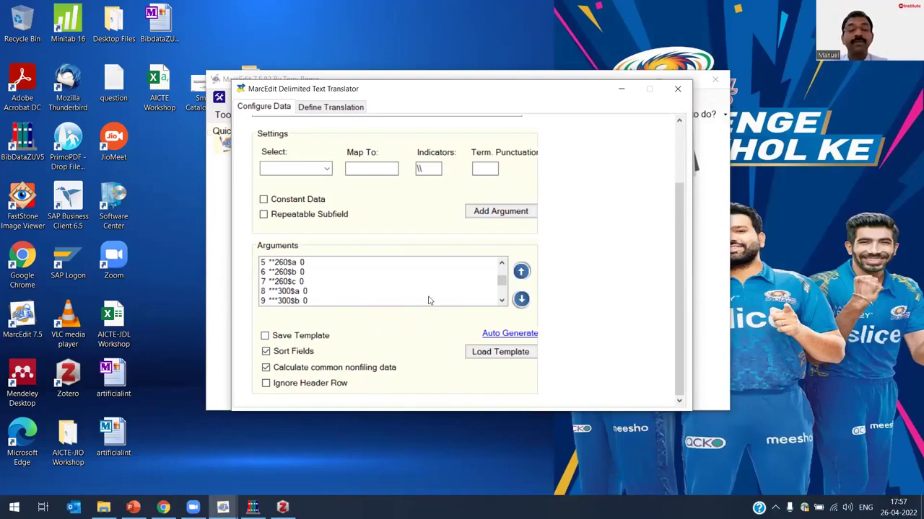
{"action": "left_click_drag", "start_coordinate": [502, 281], "coordinate": [503, 271]}
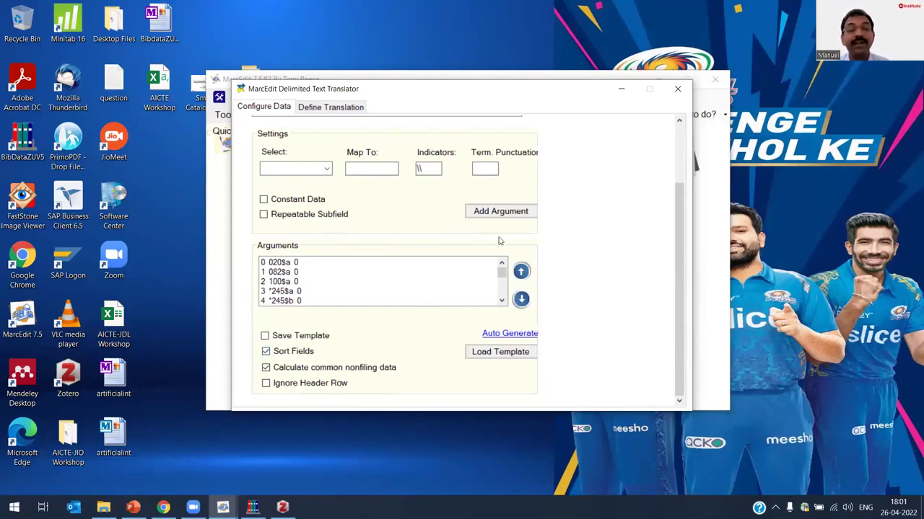
Finish the translation to aicte-workshop.mrk and open it from the desktop in MarcEditor
{"action": "scroll", "coordinate": [641, 239], "scroll_direction": "up", "scroll_amount": 1}
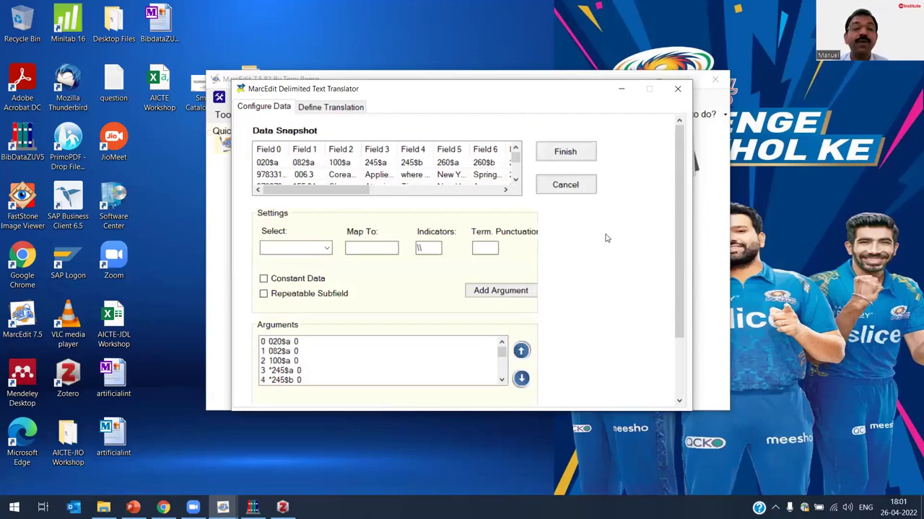
{"action": "left_click", "coordinate": [566, 153]}
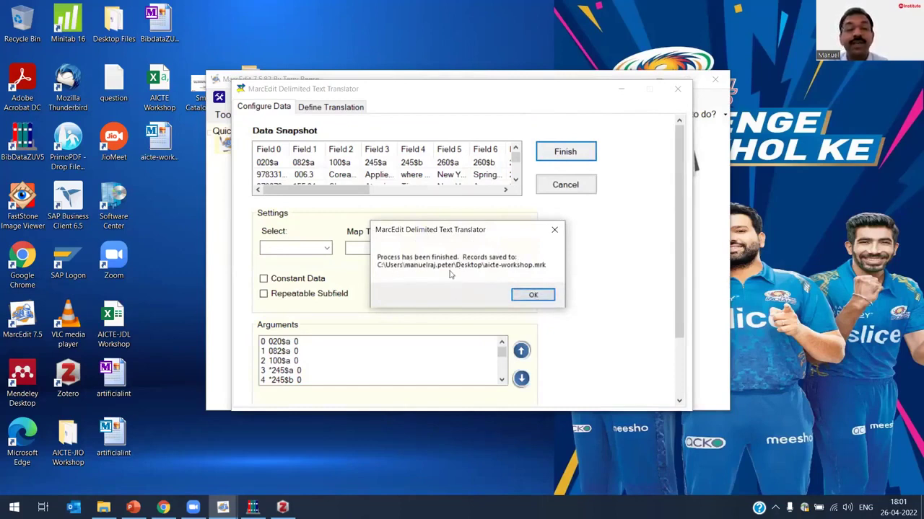
{"action": "left_click", "coordinate": [533, 296]}
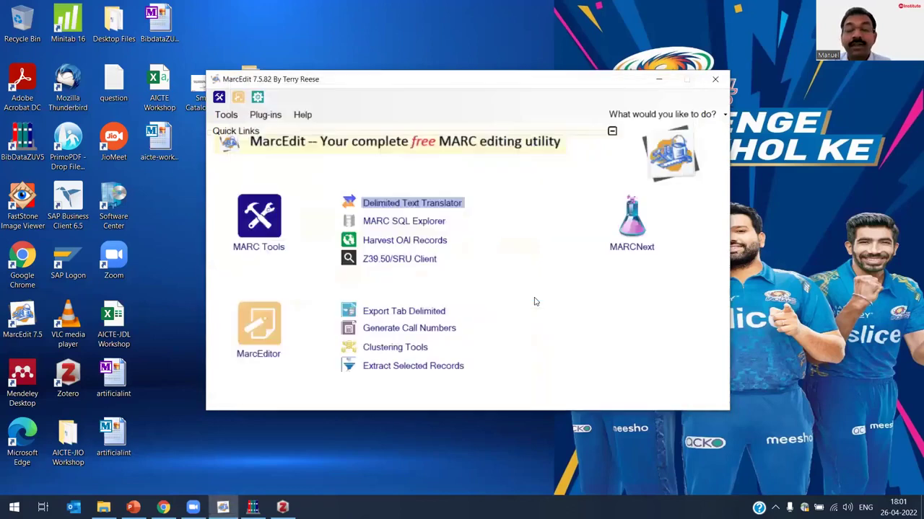
{"action": "left_click", "coordinate": [658, 80]}
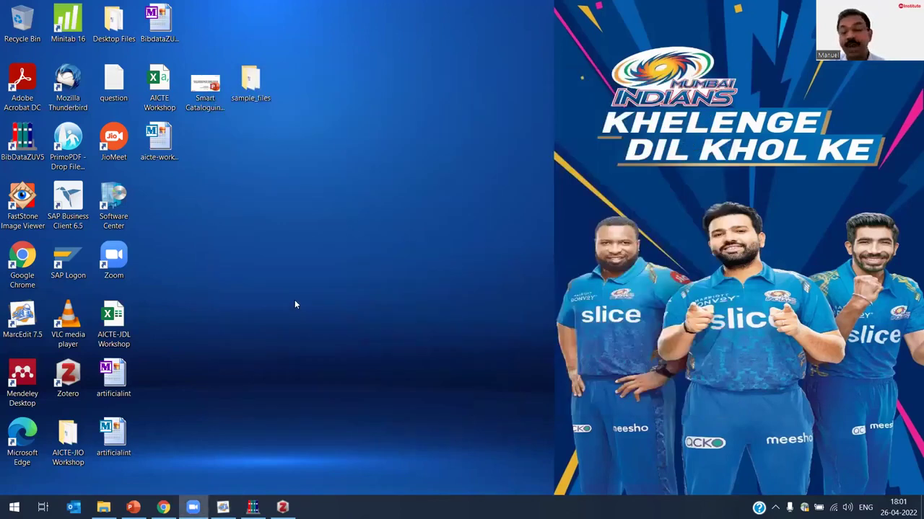
{"action": "double_click", "coordinate": [160, 141]}
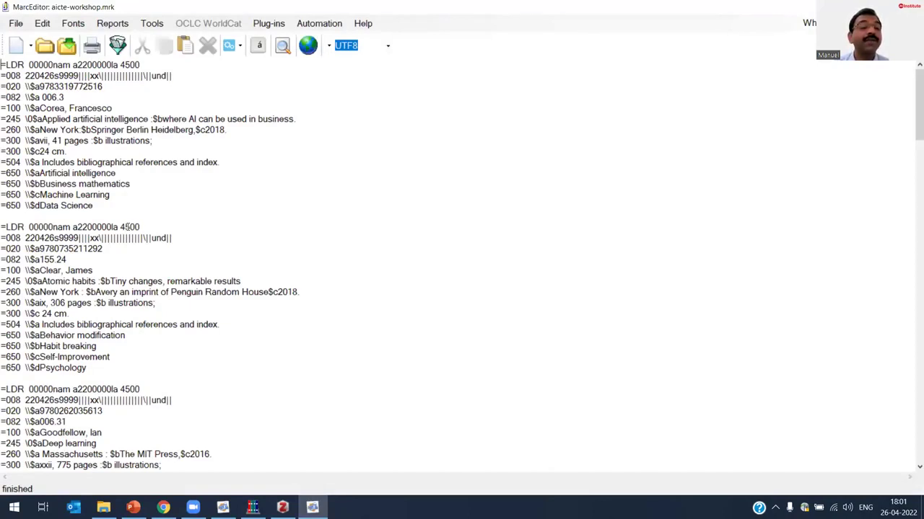
{"action": "double_click", "coordinate": [76, 206]}
{"action": "left_click_drag", "start_coordinate": [61, 205], "coordinate": [3, 175]}
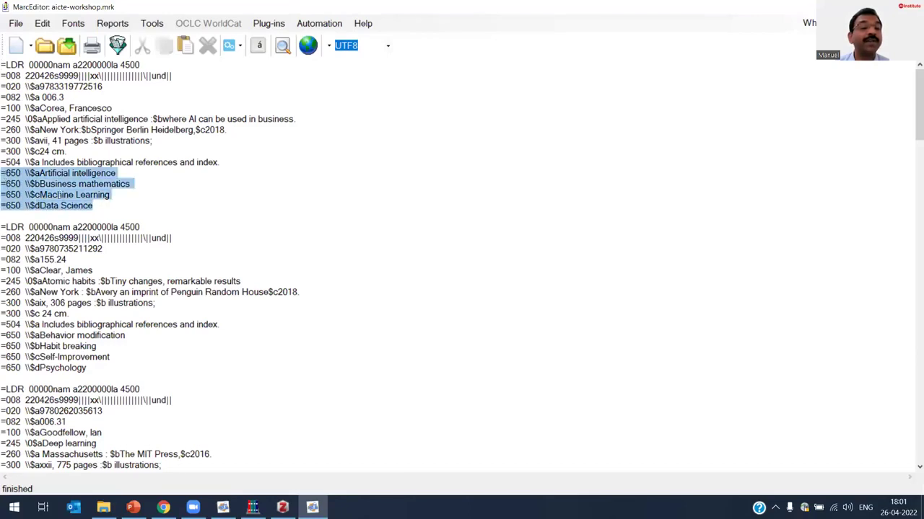
{"action": "left_click", "coordinate": [62, 195]}
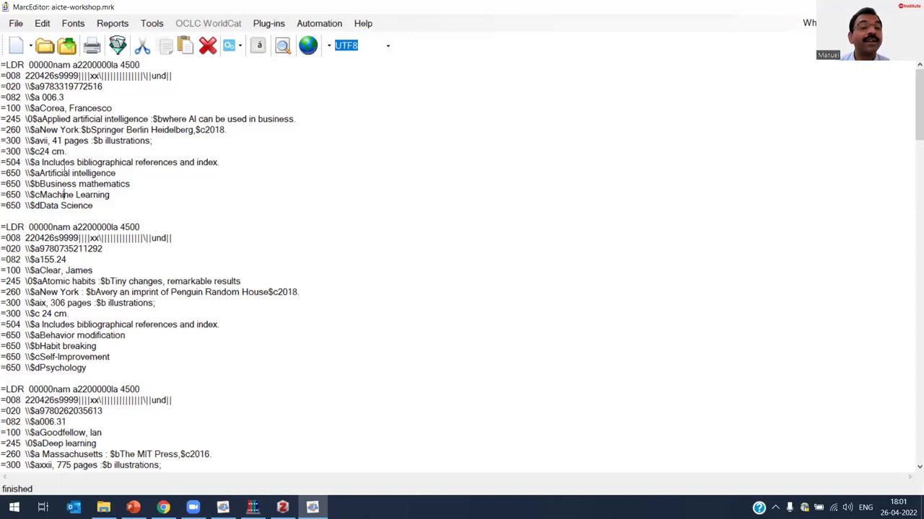
{"action": "scroll", "coordinate": [108, 346], "scroll_direction": "down", "scroll_amount": 10}
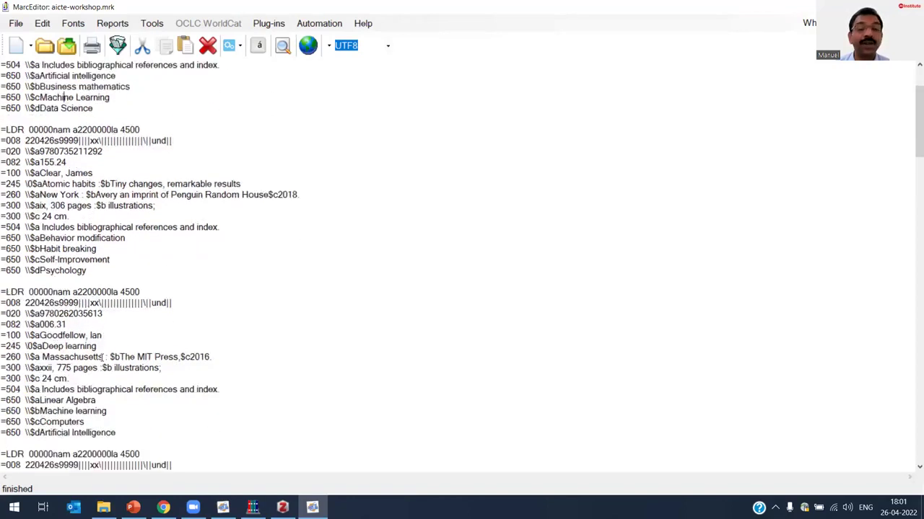
{"action": "scroll", "coordinate": [108, 357], "scroll_direction": "down", "scroll_amount": 7}
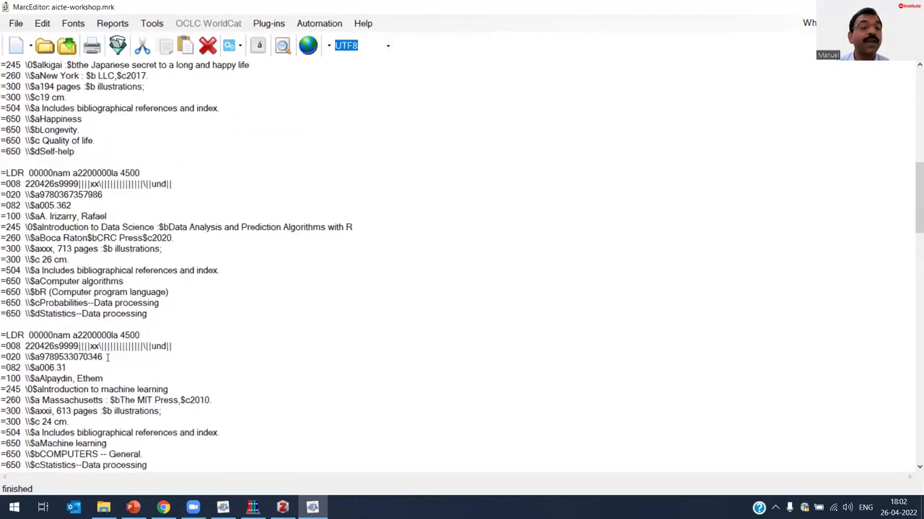
{"action": "scroll", "coordinate": [108, 357], "scroll_direction": "up", "scroll_amount": 17}
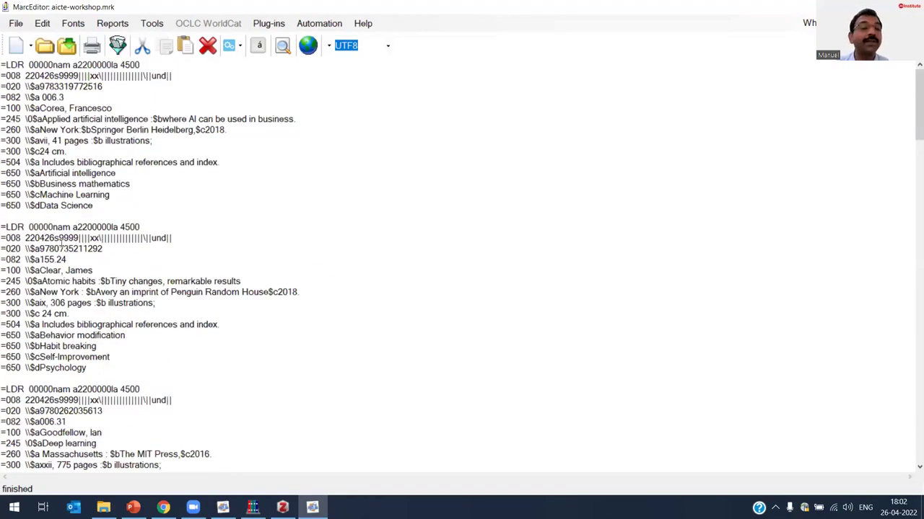
{"action": "left_click_drag", "start_coordinate": [1, 119], "coordinate": [229, 124]}
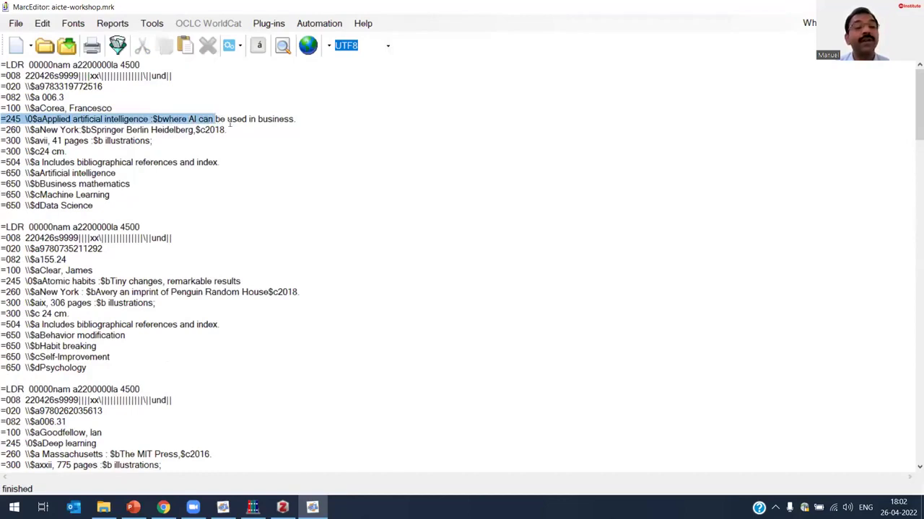
{"action": "left_click", "coordinate": [199, 130]}
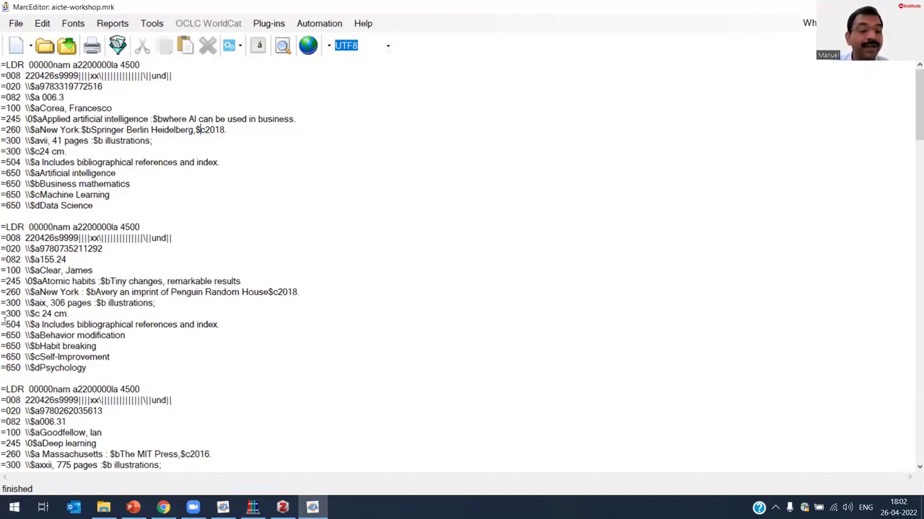
{"action": "left_click_drag", "start_coordinate": [96, 368], "coordinate": [2, 346]}
{"action": "left_click", "coordinate": [115, 357]}
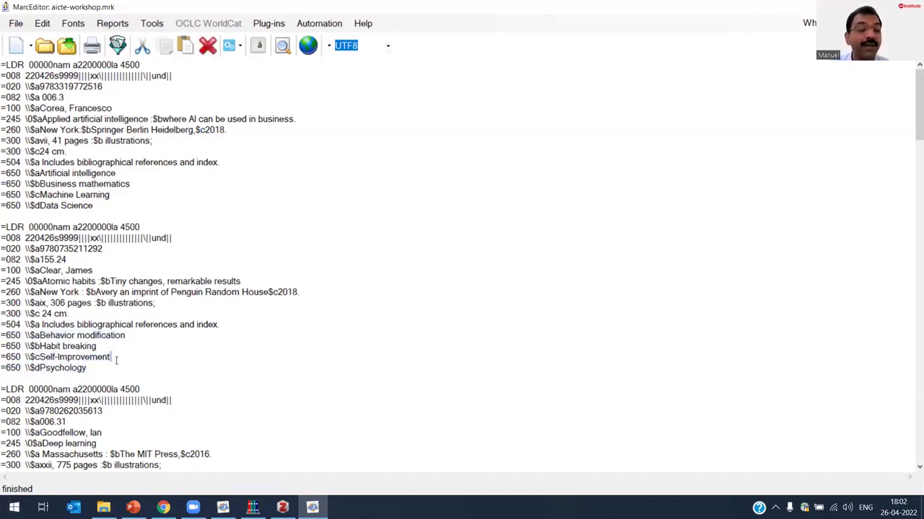
{"action": "left_click", "coordinate": [142, 330]}
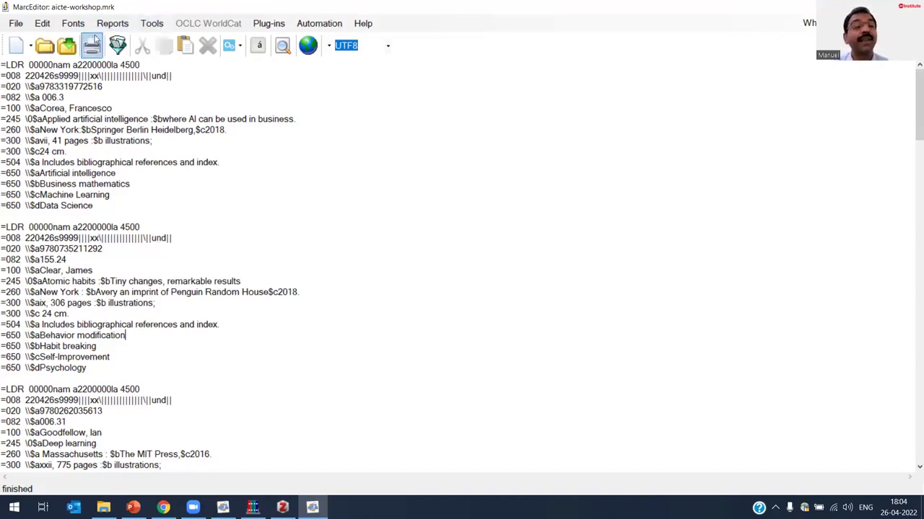
Display the Edit menu's Insert/Edit 006 submenu in MarcEditor
{"action": "left_click", "coordinate": [152, 25]}
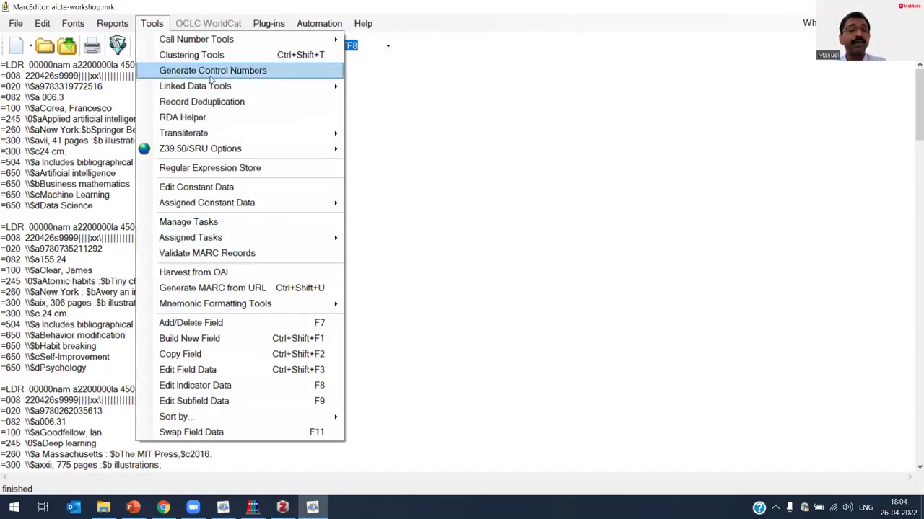
{"action": "mouse_move", "coordinate": [38, 27]}
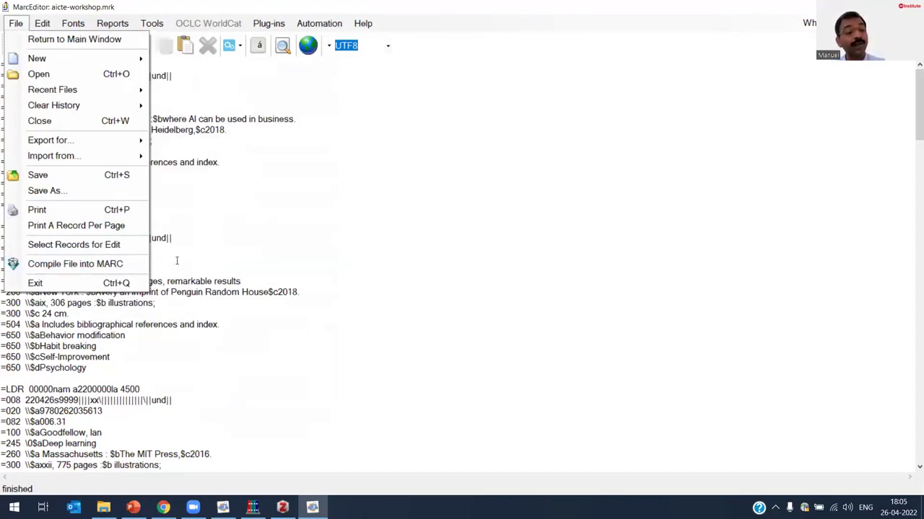
{"action": "mouse_move", "coordinate": [122, 146]}
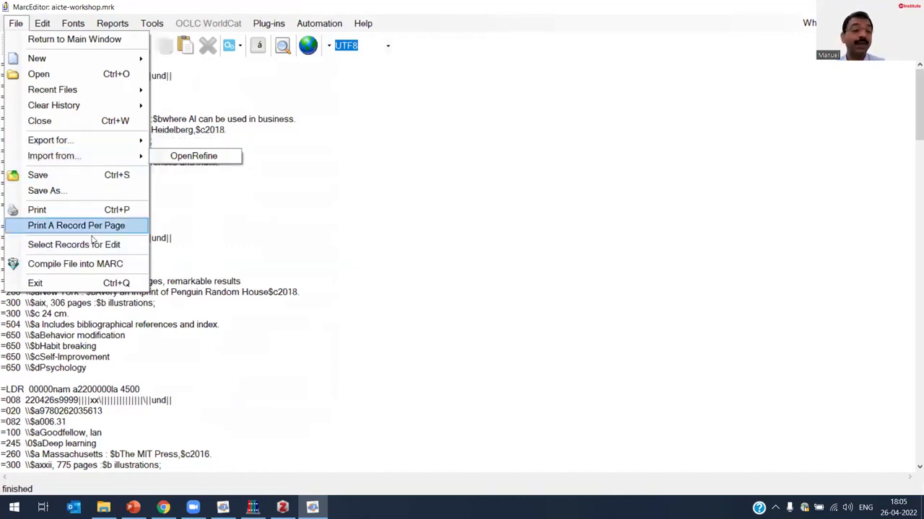
{"action": "mouse_move", "coordinate": [120, 113]}
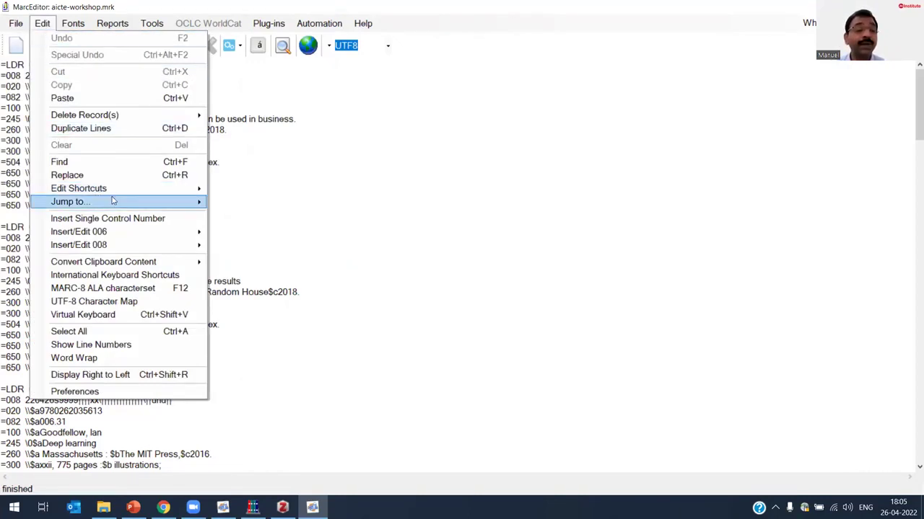
{"action": "mouse_move", "coordinate": [112, 232]}
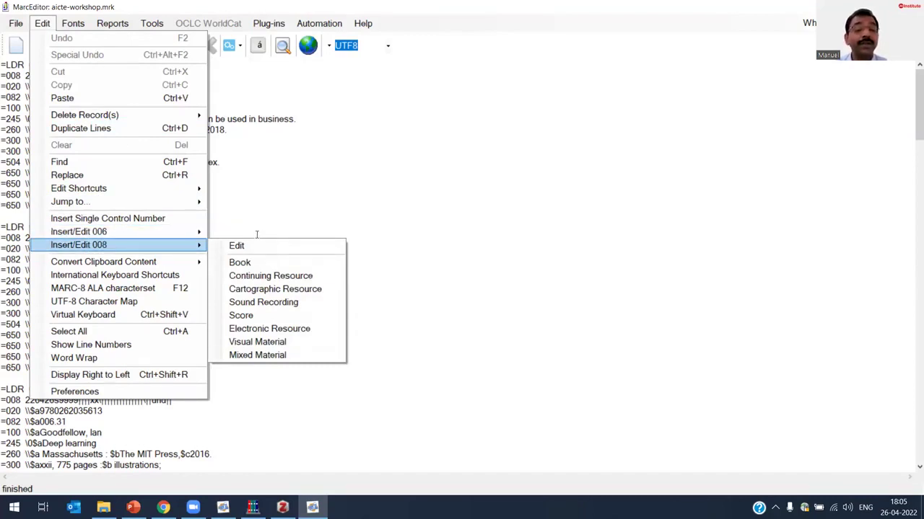
Inspect the 006/008 Options, including country of publication, close them, and reopen Edit
{"action": "mouse_move", "coordinate": [164, 233]}
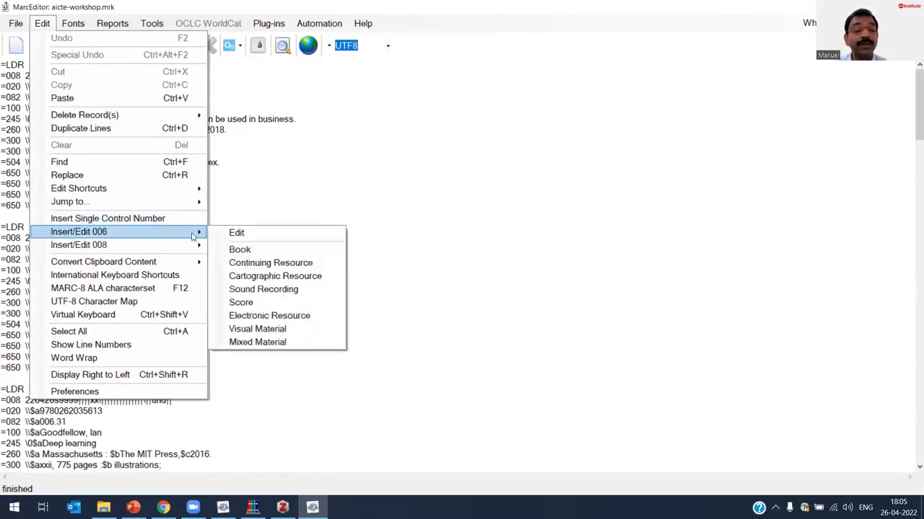
{"action": "left_click", "coordinate": [235, 233]}
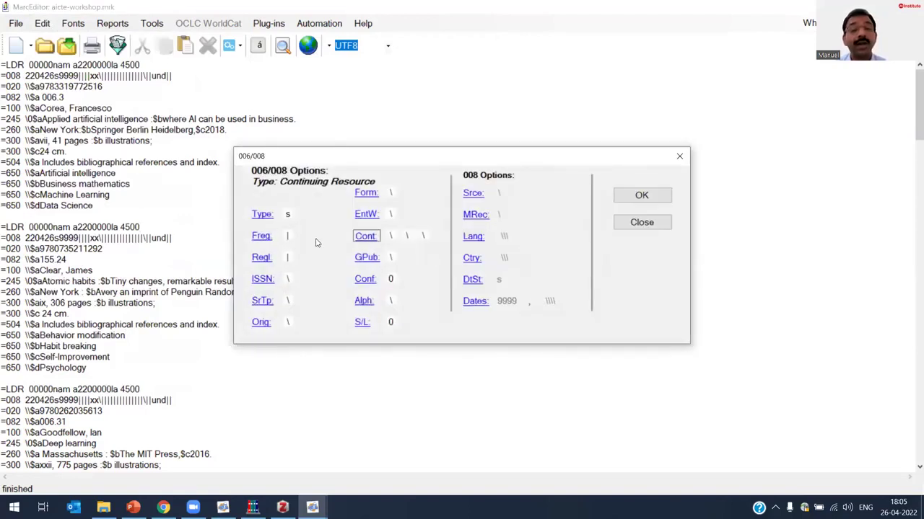
{"action": "left_click", "coordinate": [473, 258]}
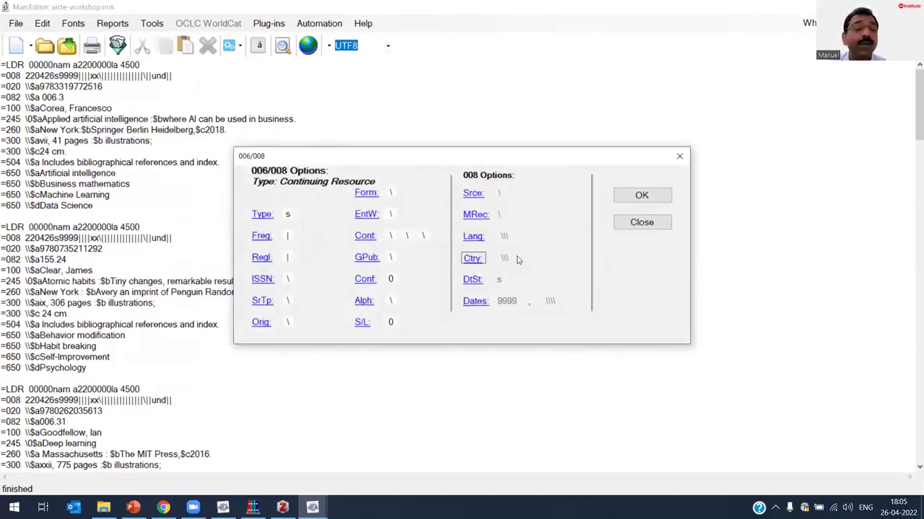
{"action": "left_click", "coordinate": [646, 222]}
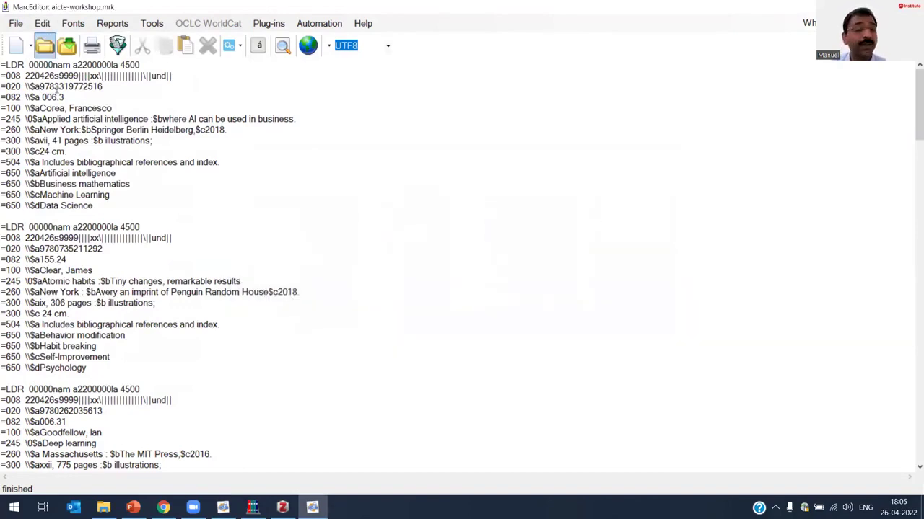
{"action": "left_click", "coordinate": [42, 23]}
{"action": "mouse_move", "coordinate": [16, 23]}
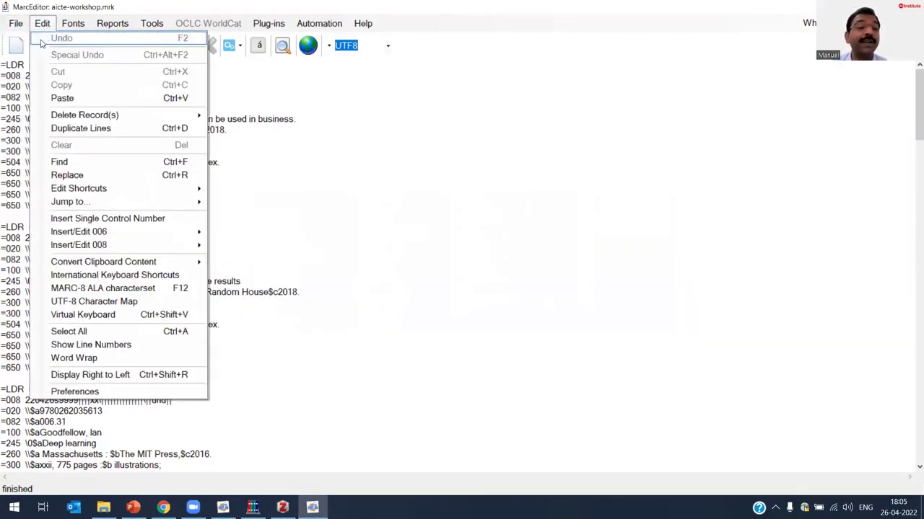
{"action": "mouse_move", "coordinate": [156, 246]}
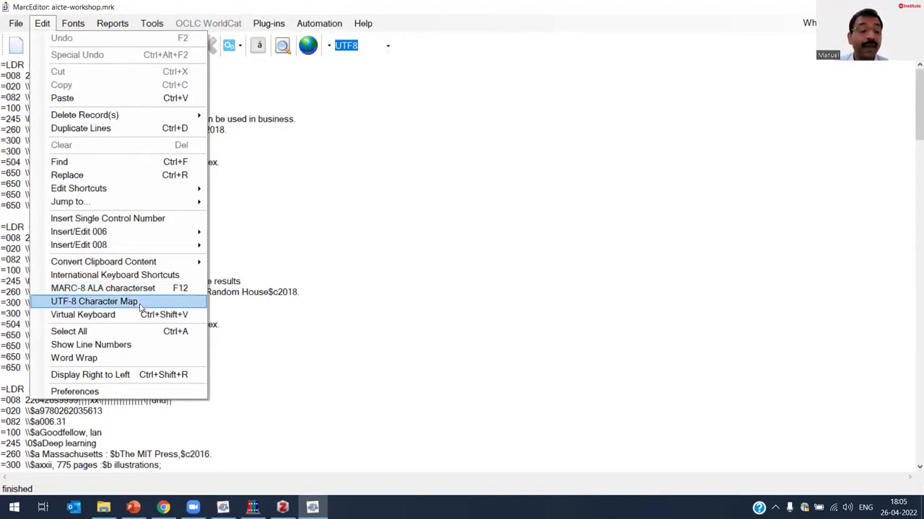
{"action": "left_click", "coordinate": [121, 391]}
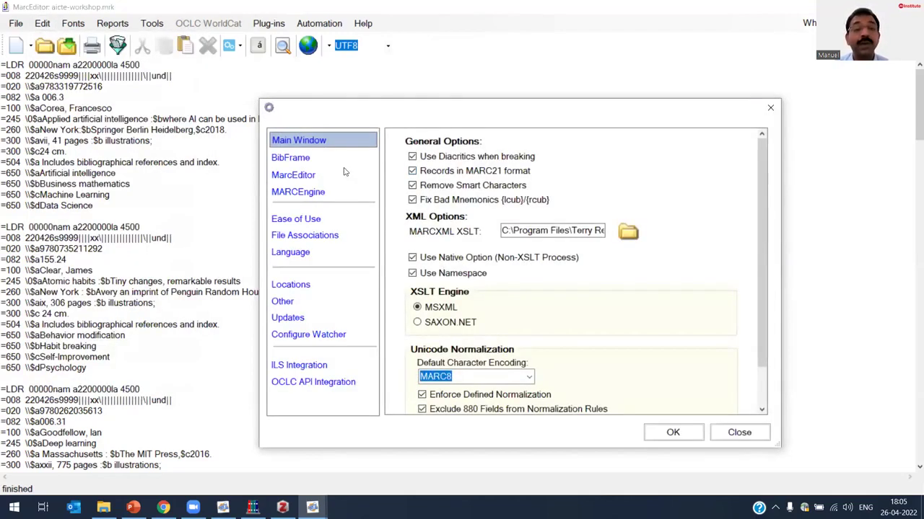
{"action": "left_click_drag", "start_coordinate": [760, 239], "coordinate": [759, 205]}
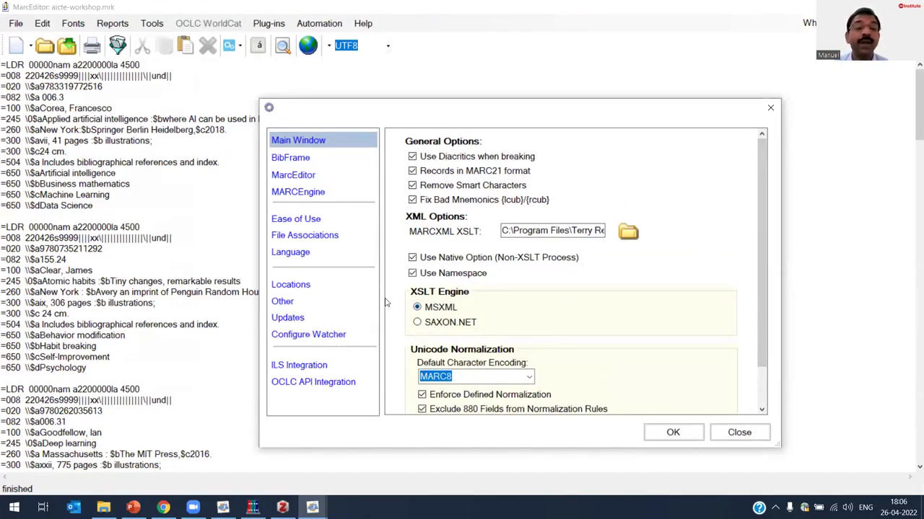
{"action": "left_click", "coordinate": [301, 163]}
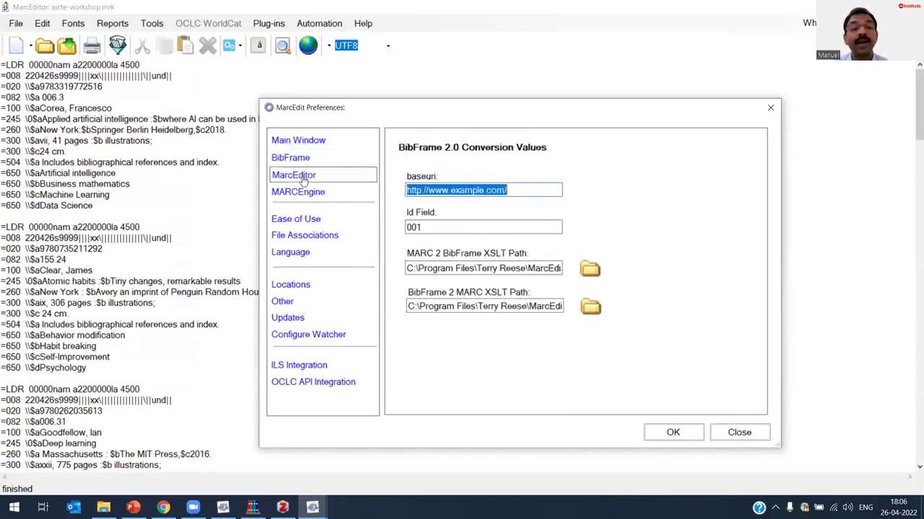
{"action": "left_click", "coordinate": [301, 178]}
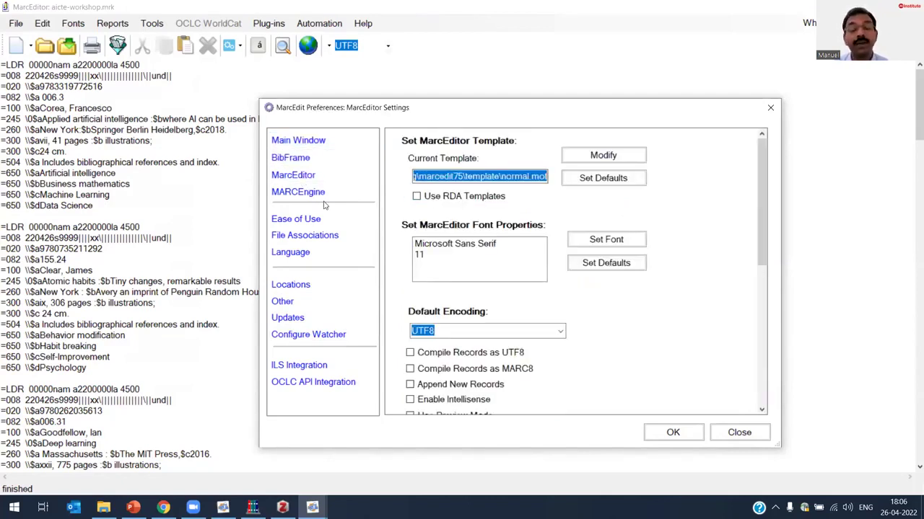
{"action": "scroll", "coordinate": [505, 326], "scroll_direction": "down", "scroll_amount": 1}
{"action": "scroll", "coordinate": [505, 326], "scroll_direction": "down", "scroll_amount": 1}
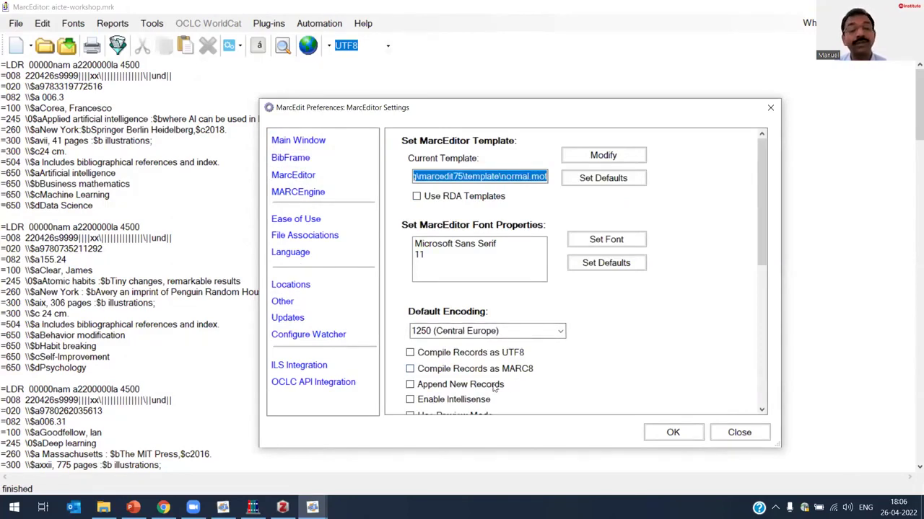
{"action": "left_click", "coordinate": [322, 366]}
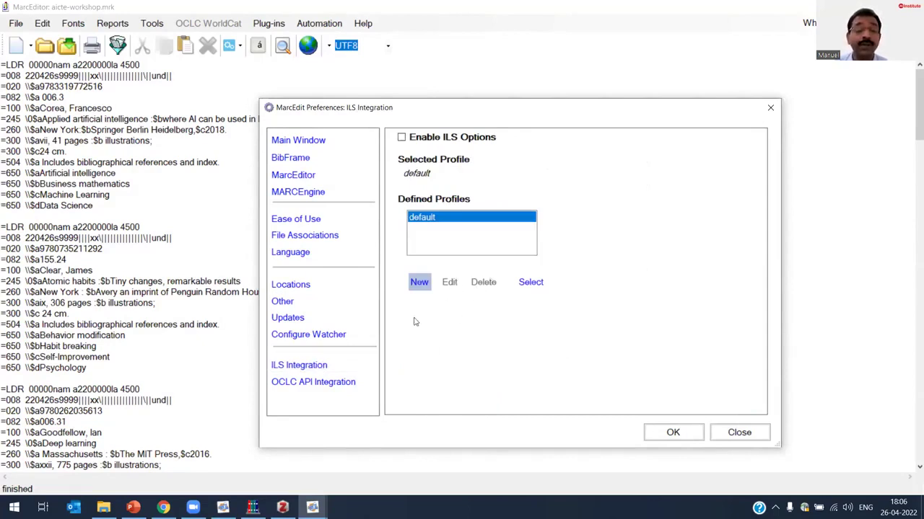
{"action": "left_click", "coordinate": [738, 433]}
Run the Material Type Report (14 books), close it, and show its submenu again
{"action": "left_click", "coordinate": [73, 23]}
{"action": "mouse_move", "coordinate": [109, 24]}
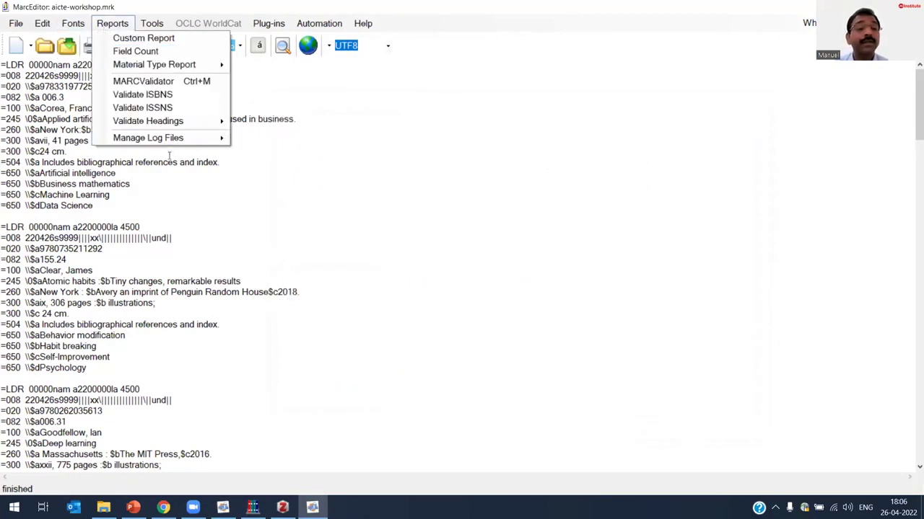
{"action": "mouse_move", "coordinate": [153, 24]}
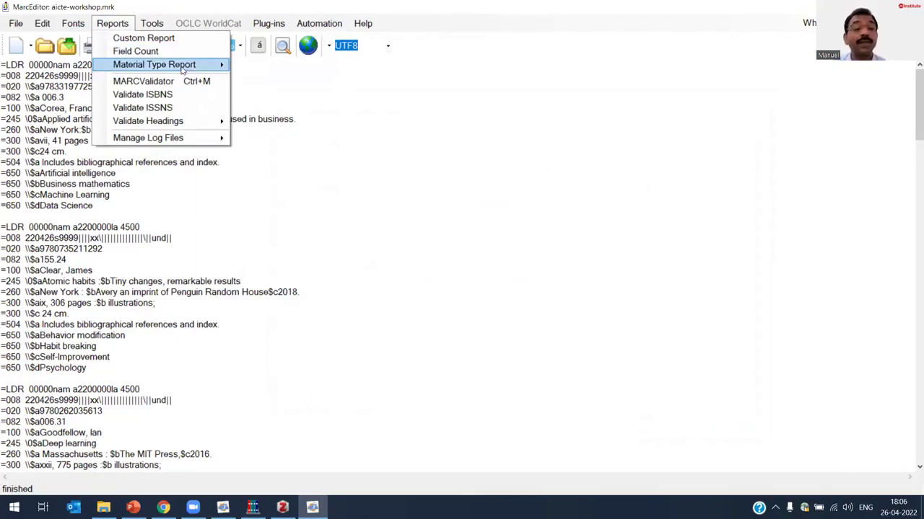
{"action": "mouse_move", "coordinate": [185, 65]}
{"action": "left_click", "coordinate": [259, 65]}
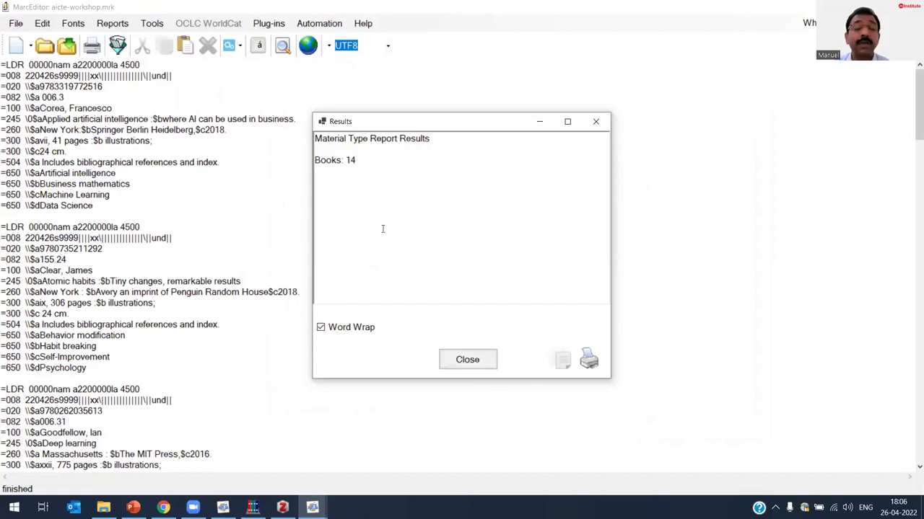
{"action": "left_click", "coordinate": [468, 360]}
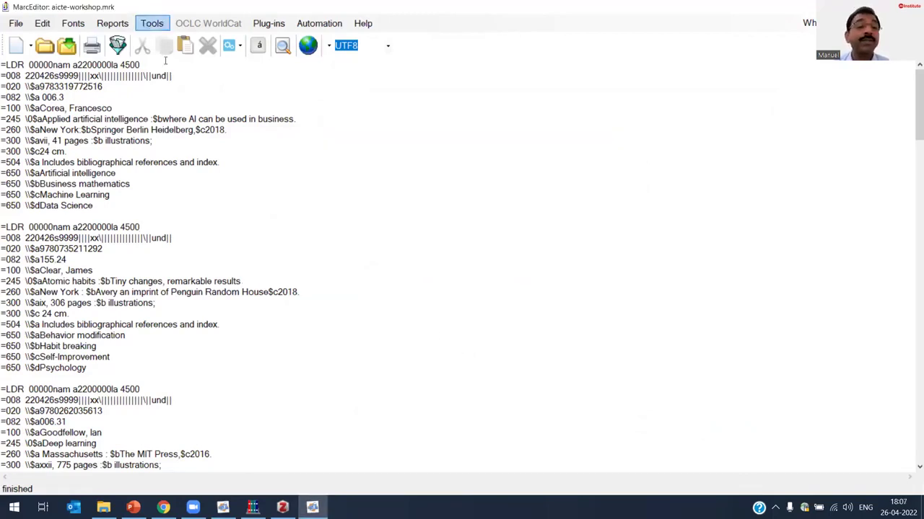
{"action": "left_click", "coordinate": [114, 24]}
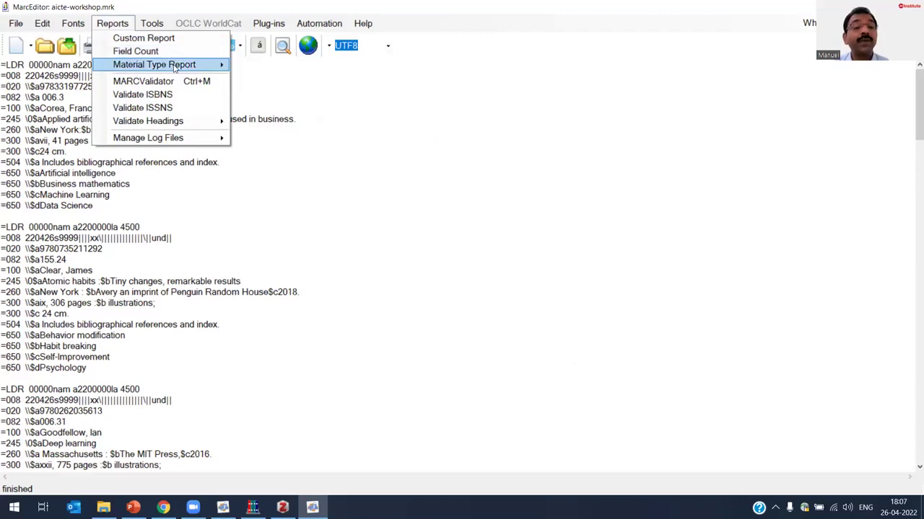
{"action": "mouse_move", "coordinate": [175, 66]}
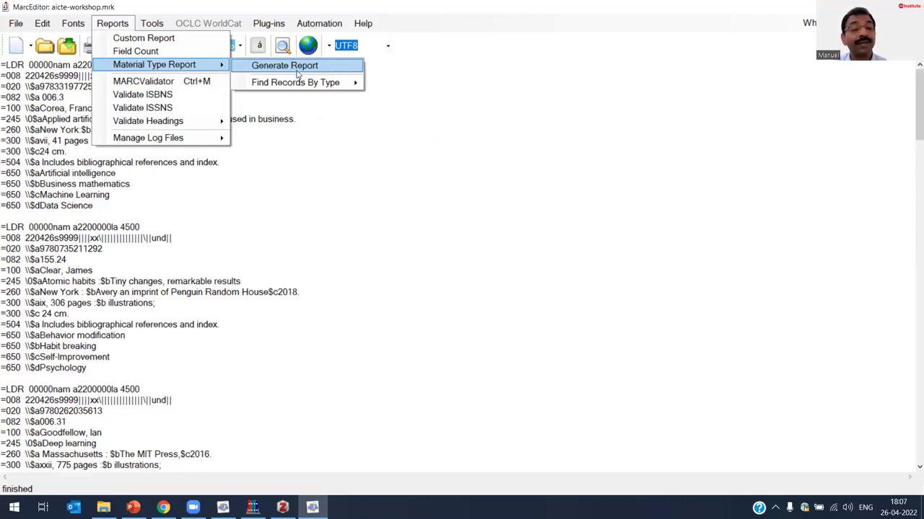
Review the MARCValidator rules file in Notepad, pick Validate Record Structure, then close the validator
{"action": "left_click", "coordinate": [189, 83]}
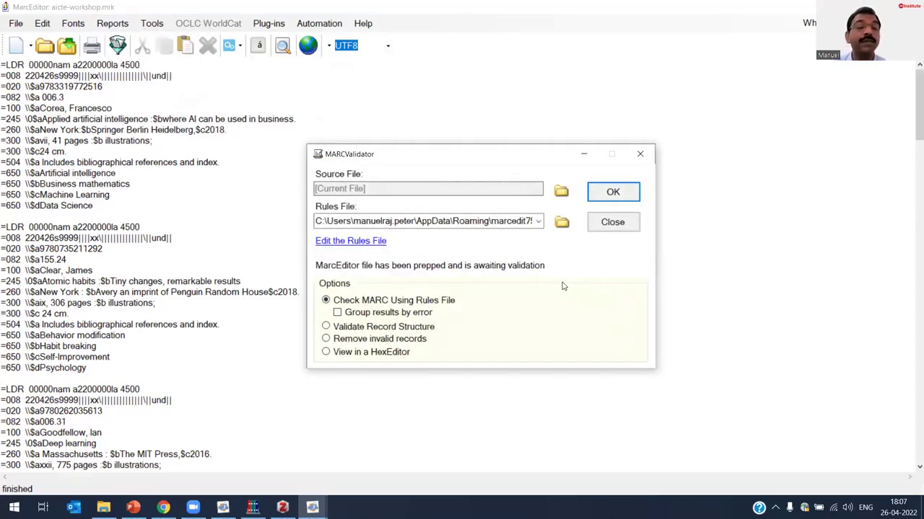
{"action": "left_click", "coordinate": [378, 242]}
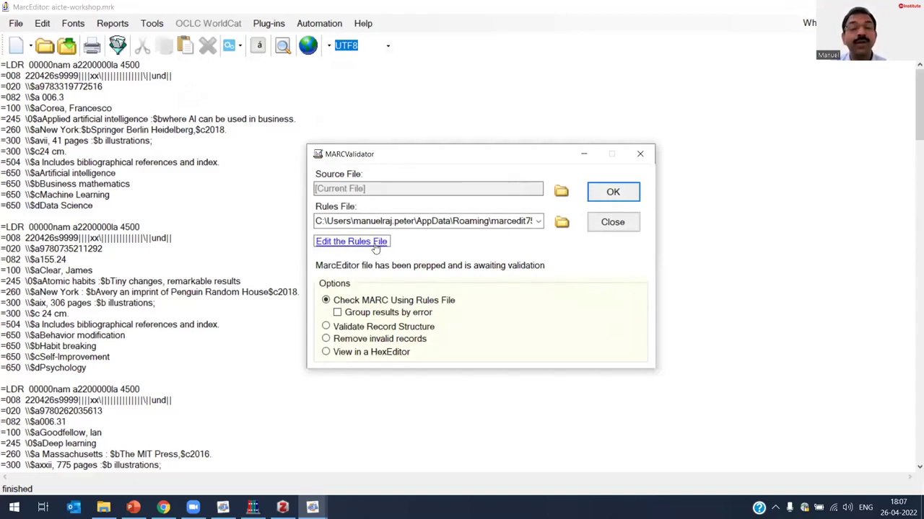
{"action": "left_click", "coordinate": [370, 244]}
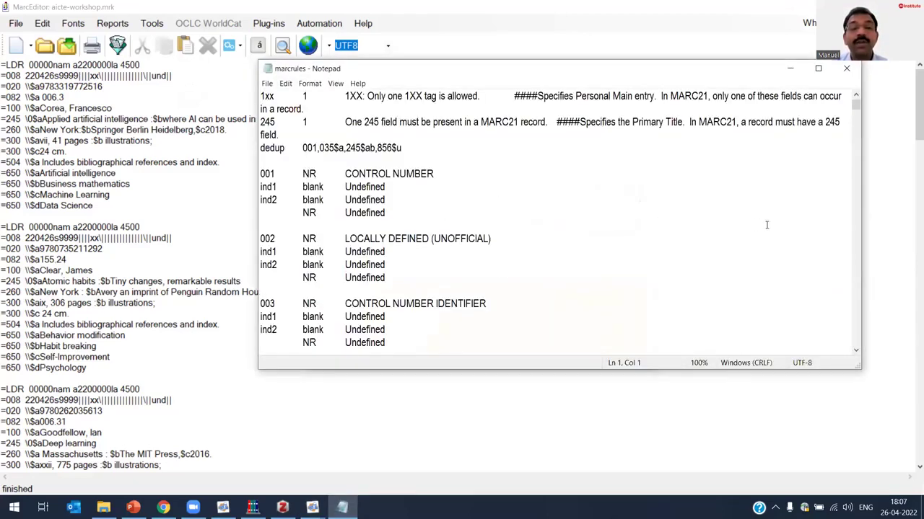
{"action": "left_click_drag", "start_coordinate": [856, 105], "coordinate": [856, 161]}
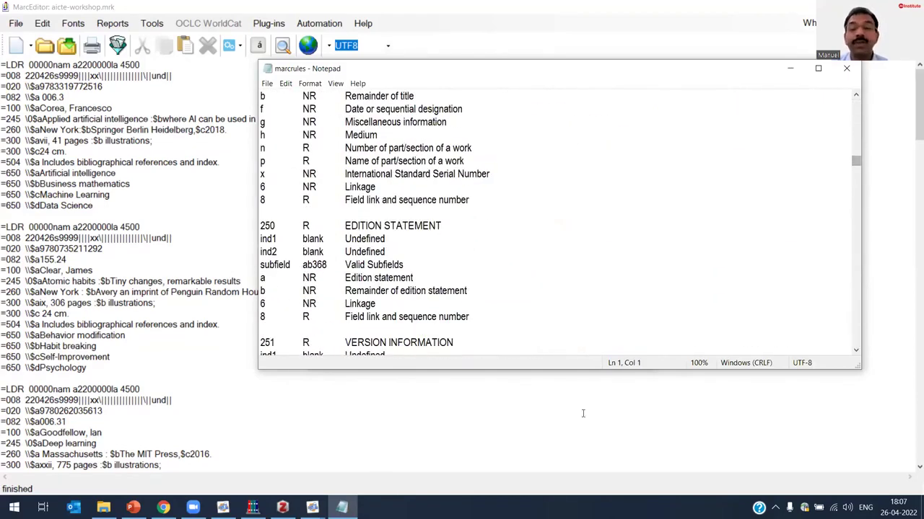
{"action": "left_click_drag", "start_coordinate": [528, 371], "coordinate": [528, 438]}
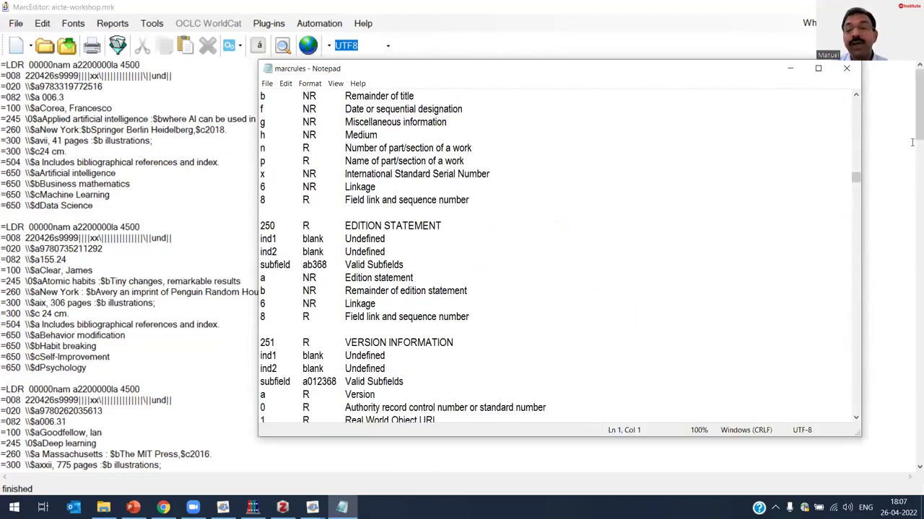
{"action": "left_click_drag", "start_coordinate": [855, 181], "coordinate": [855, 107]}
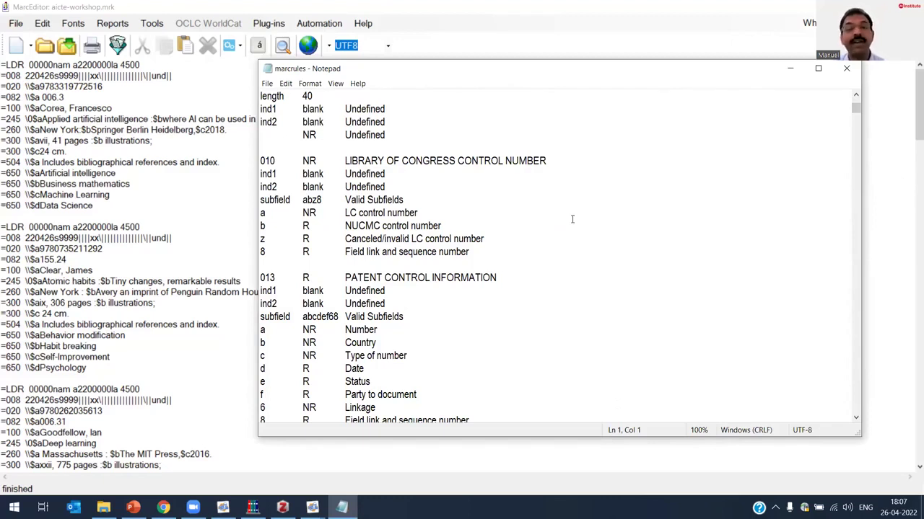
{"action": "left_click", "coordinate": [846, 69]}
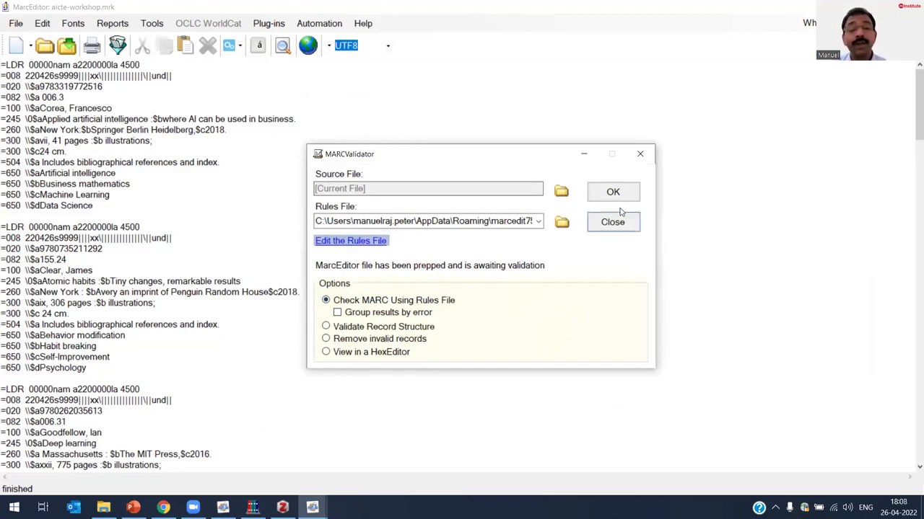
{"action": "left_click", "coordinate": [399, 328]}
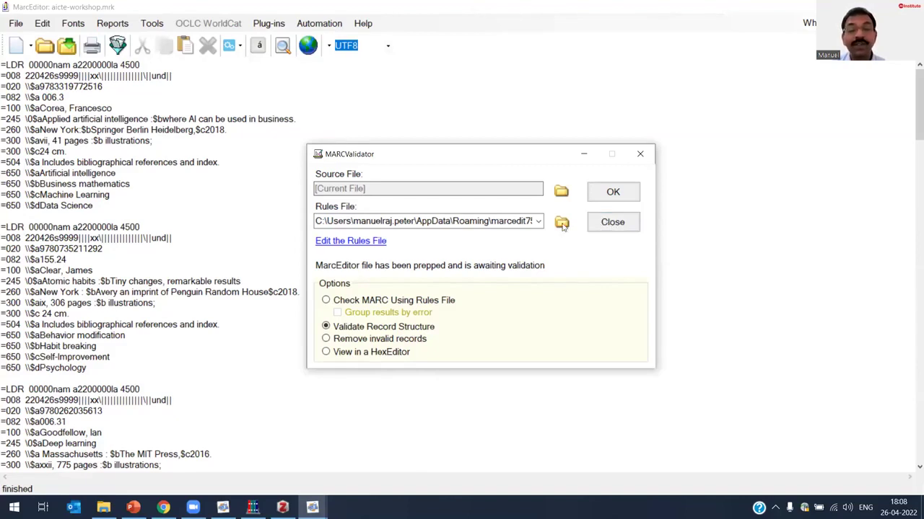
{"action": "left_click", "coordinate": [613, 224]}
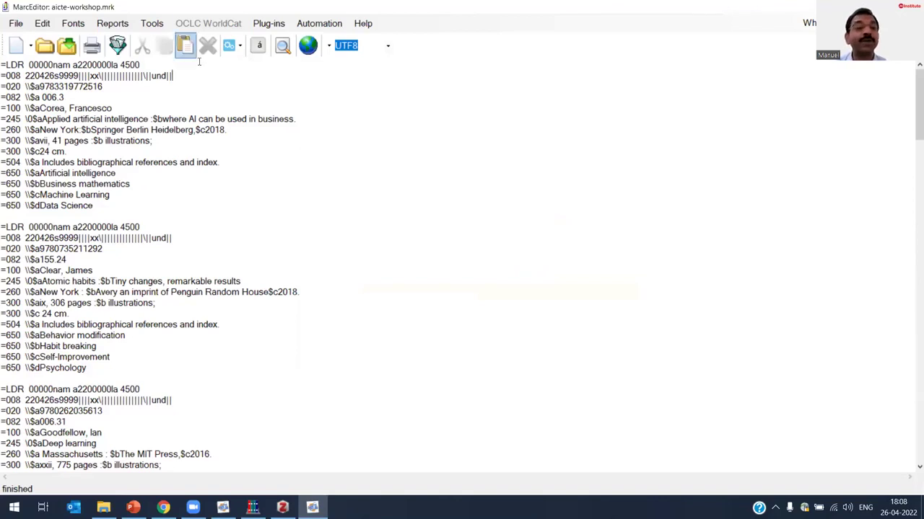
Check the heading validation service status, confirming Library of Congress, Getty and OCLC are online
{"action": "left_click", "coordinate": [151, 23]}
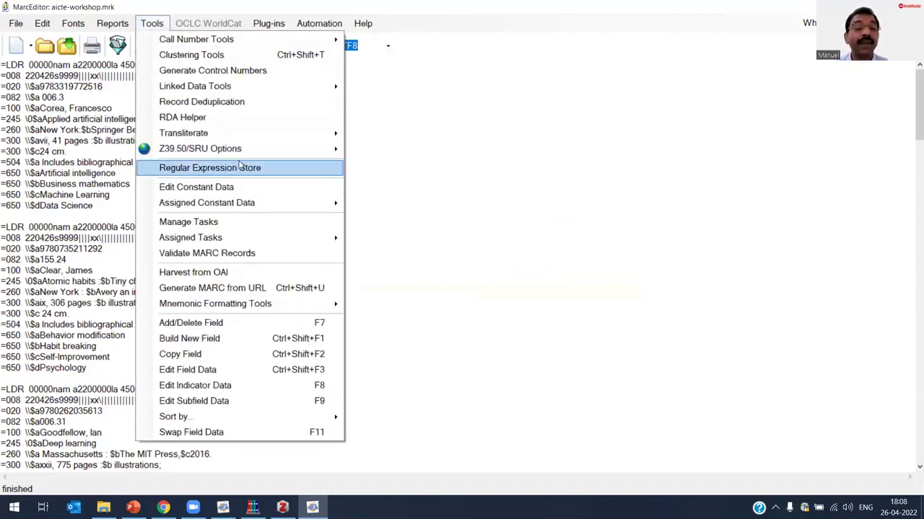
{"action": "mouse_move", "coordinate": [111, 23]}
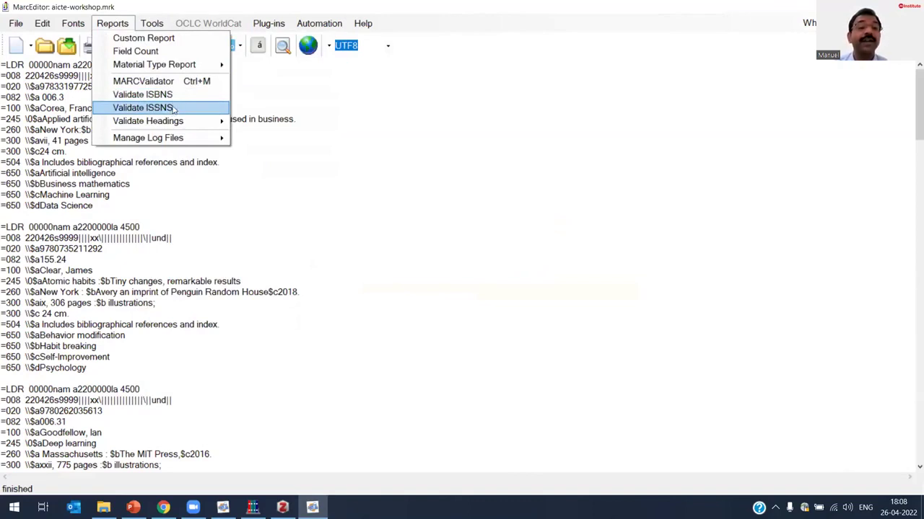
{"action": "mouse_move", "coordinate": [178, 126]}
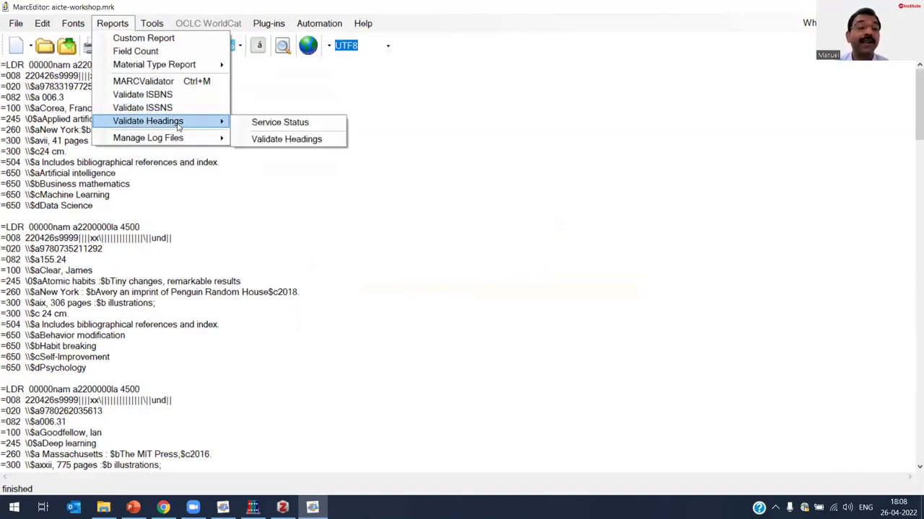
{"action": "left_click", "coordinate": [292, 124]}
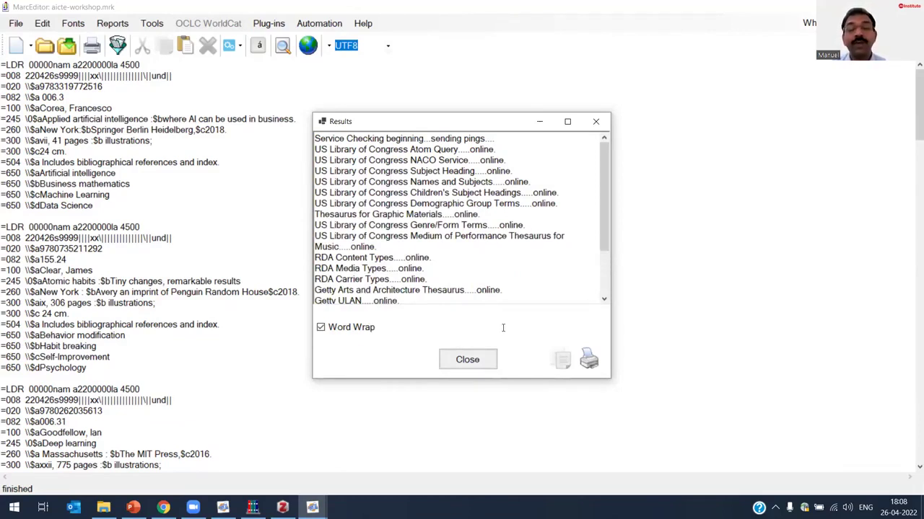
{"action": "scroll", "coordinate": [606, 289], "scroll_direction": "down", "scroll_amount": 2}
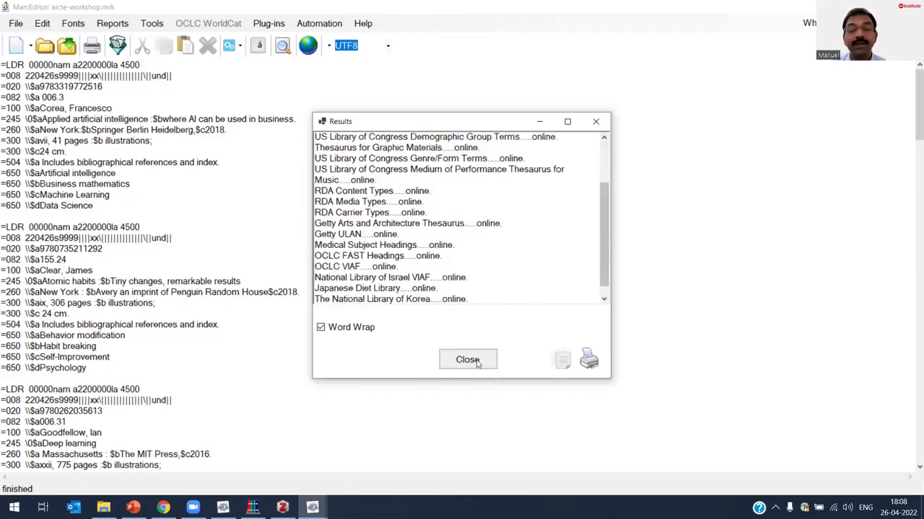
Close the service status results and the application error, then bring back the Reports menu
{"action": "left_click", "coordinate": [478, 363]}
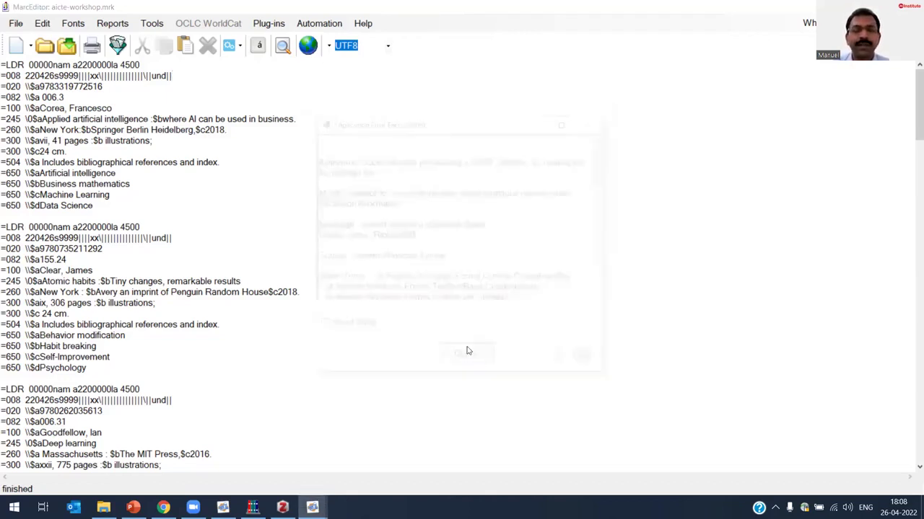
{"action": "left_click", "coordinate": [470, 362]}
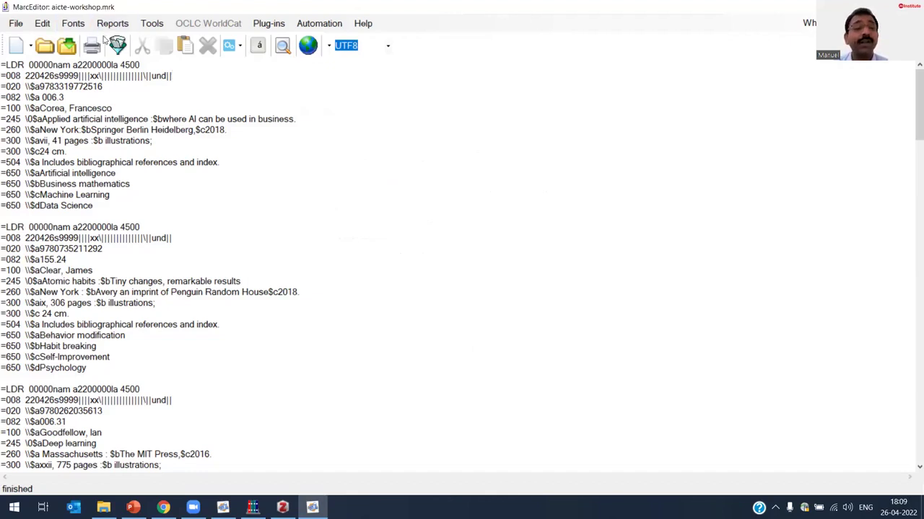
{"action": "left_click", "coordinate": [124, 23]}
{"action": "left_click", "coordinate": [128, 22]}
{"action": "left_click", "coordinate": [115, 23]}
Start Validate Headings on the current file with Download LC Authorities ticked
{"action": "mouse_move", "coordinate": [190, 120]}
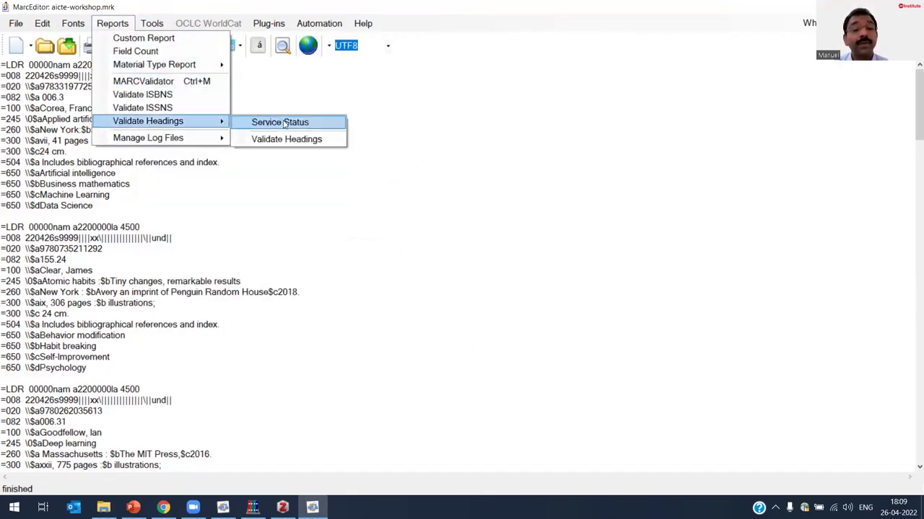
{"action": "left_click", "coordinate": [288, 138]}
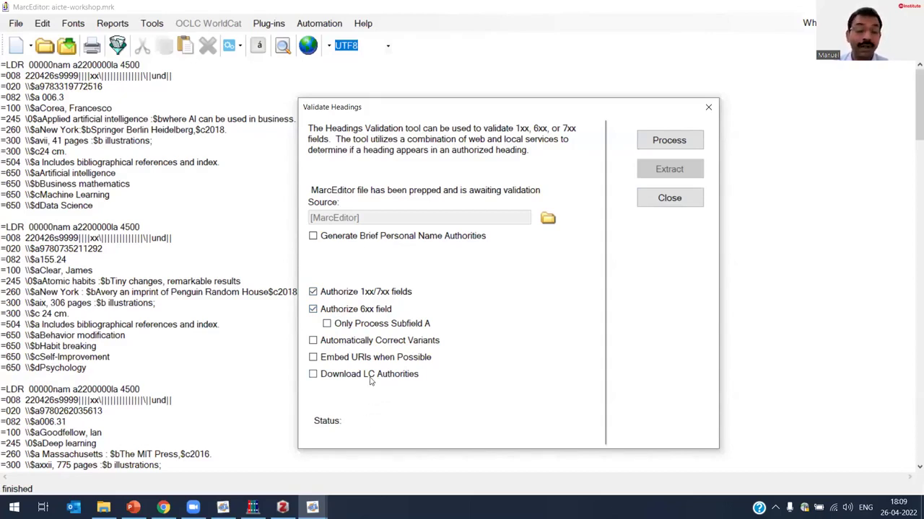
{"action": "left_click", "coordinate": [313, 375]}
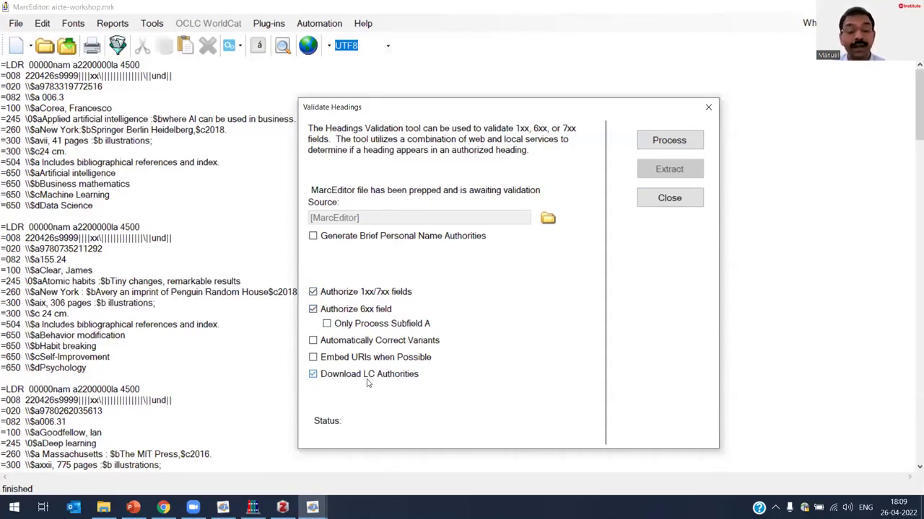
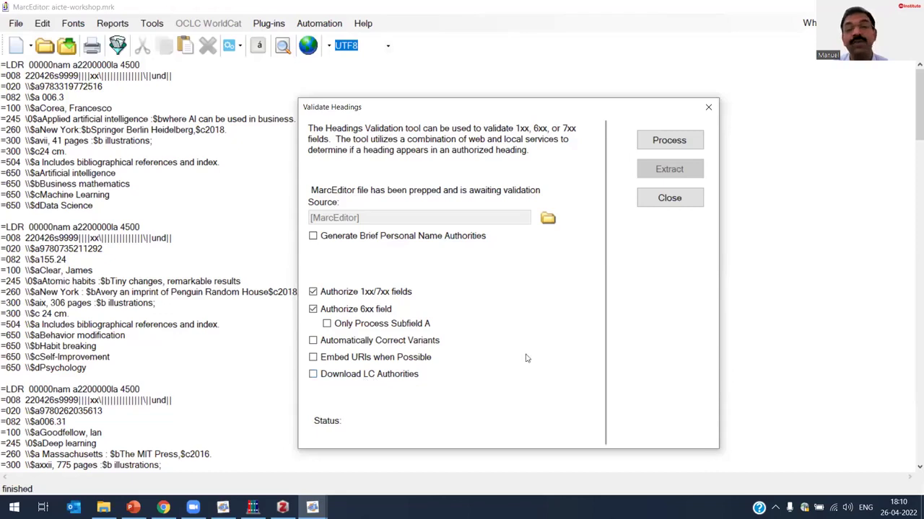
Close Validate Headings and open the Generate Call Numbers tool
{"action": "left_click", "coordinate": [670, 198]}
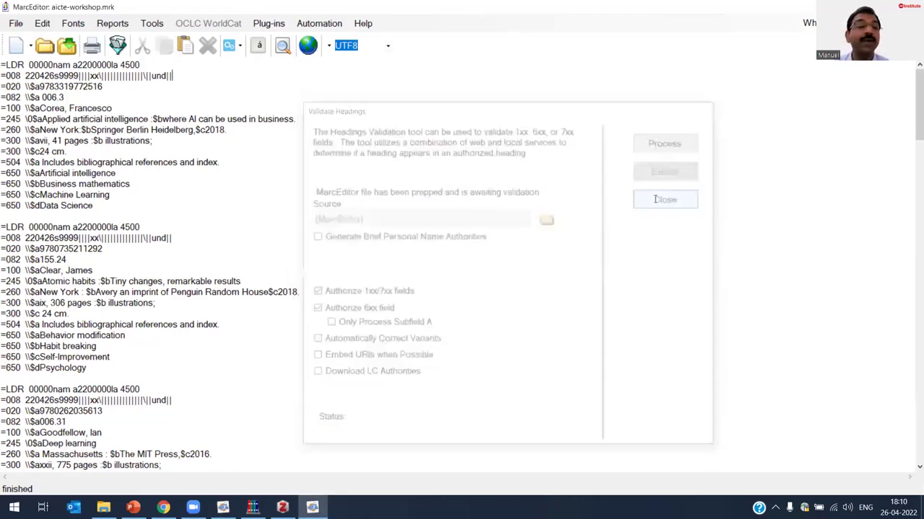
{"action": "left_click", "coordinate": [113, 24]}
{"action": "mouse_move", "coordinate": [155, 24]}
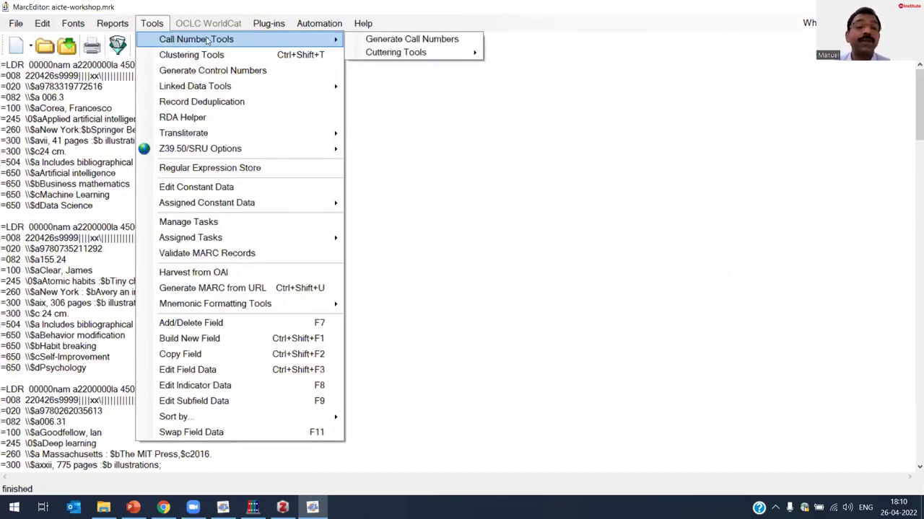
{"action": "left_click", "coordinate": [426, 40]}
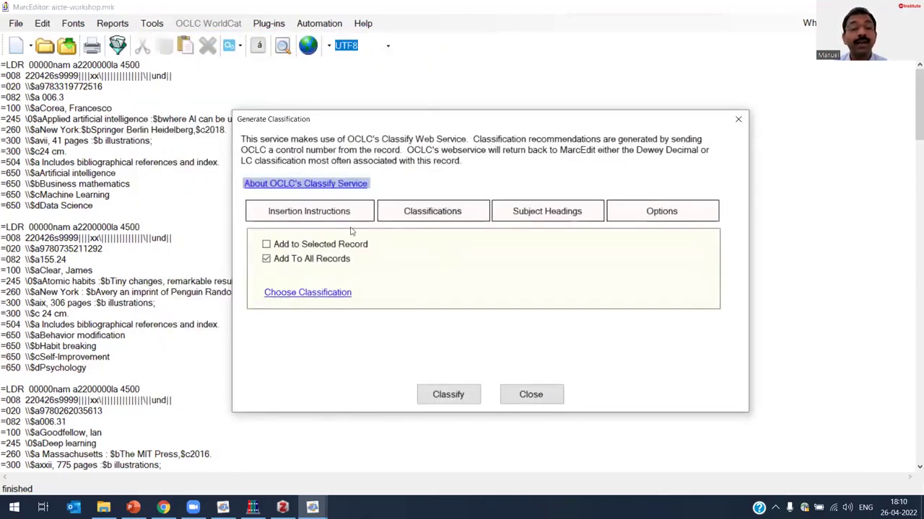
Review the classification scheme, FAST and cutter options, then run Classify with Add To All Records
{"action": "left_click", "coordinate": [311, 213]}
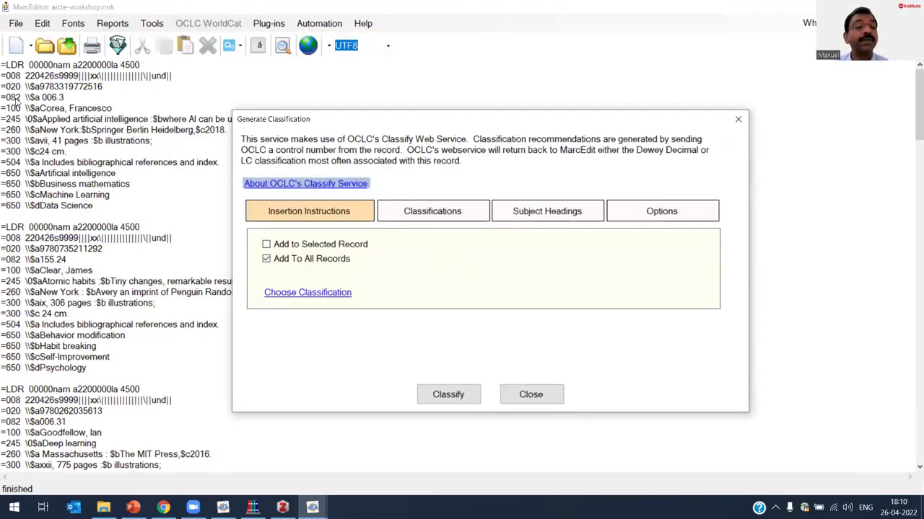
{"action": "left_click", "coordinate": [415, 216]}
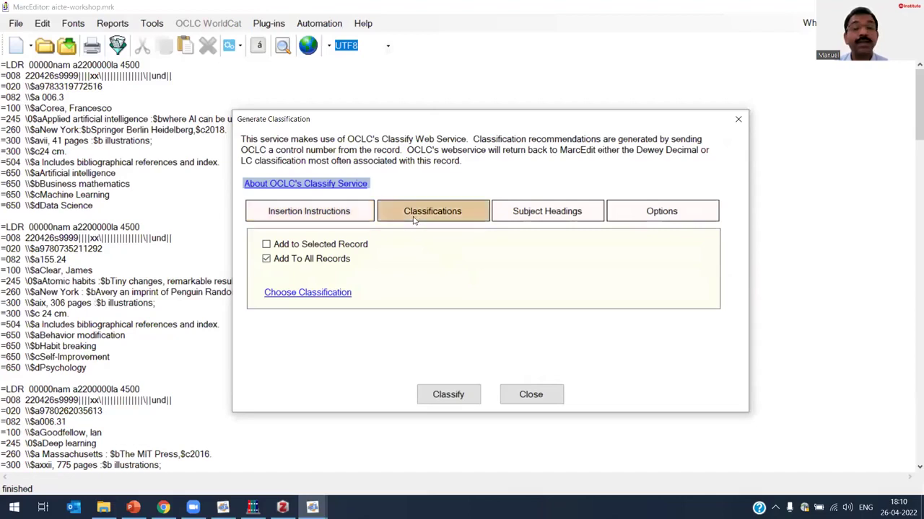
{"action": "left_click", "coordinate": [414, 219]}
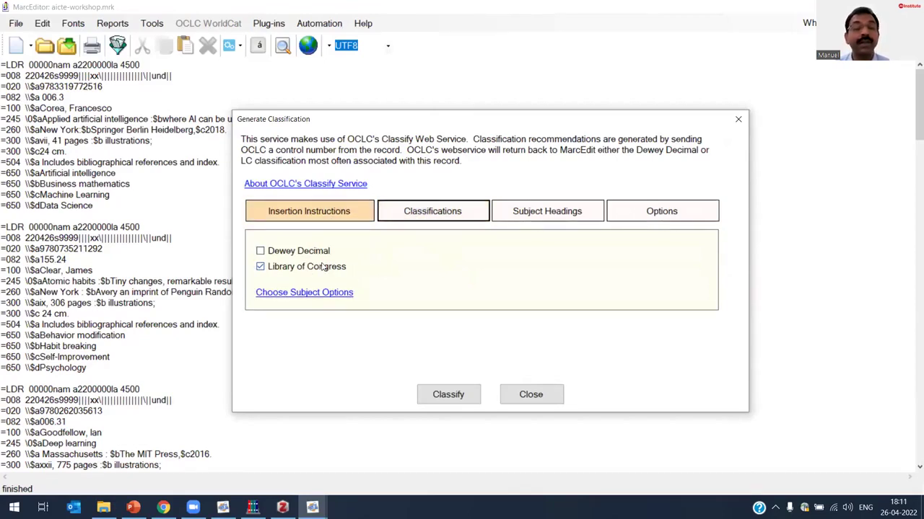
{"action": "left_click", "coordinate": [337, 296]}
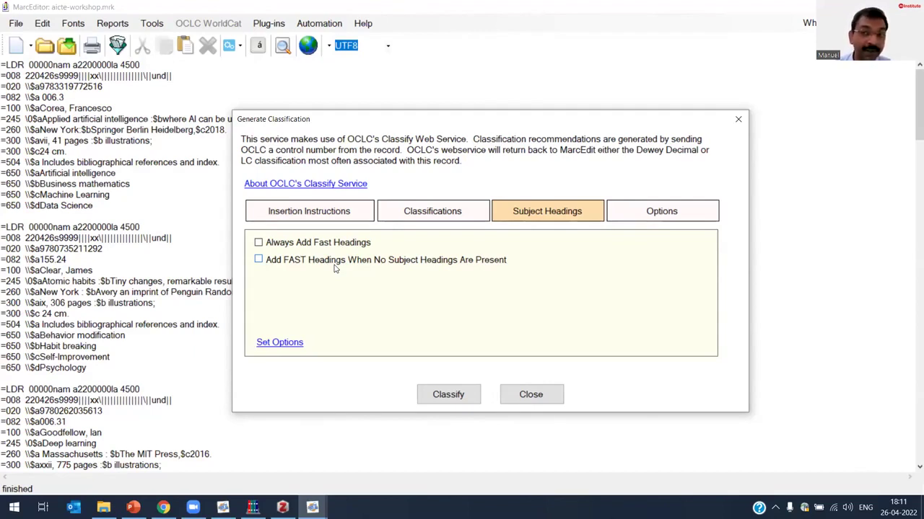
{"action": "left_click", "coordinate": [449, 213]}
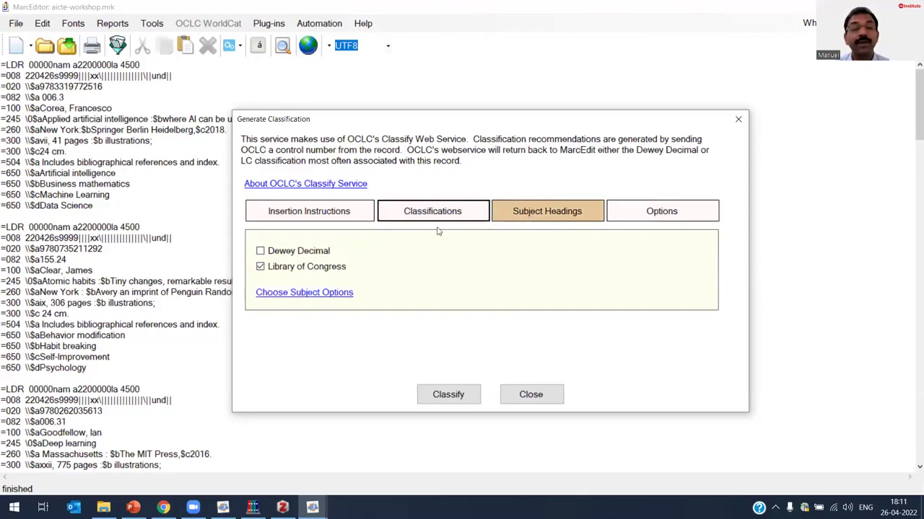
{"action": "left_click", "coordinate": [584, 226]}
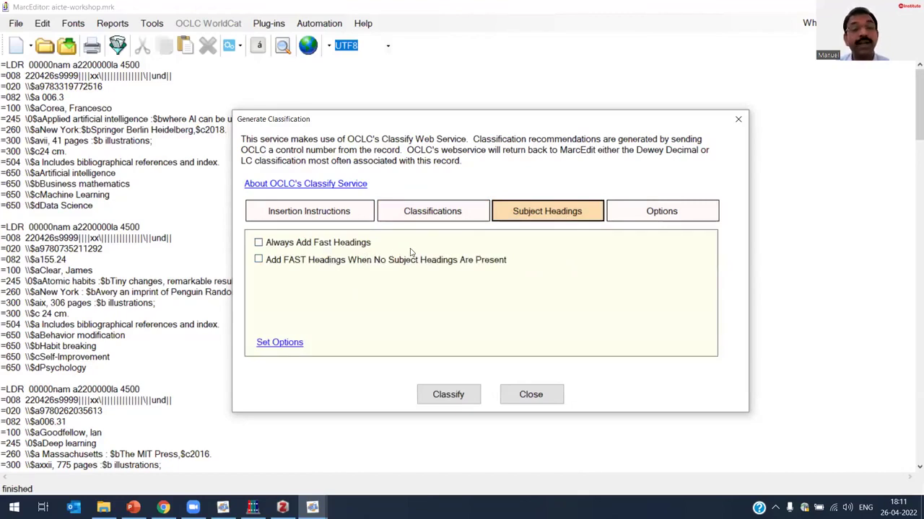
{"action": "left_click", "coordinate": [672, 216]}
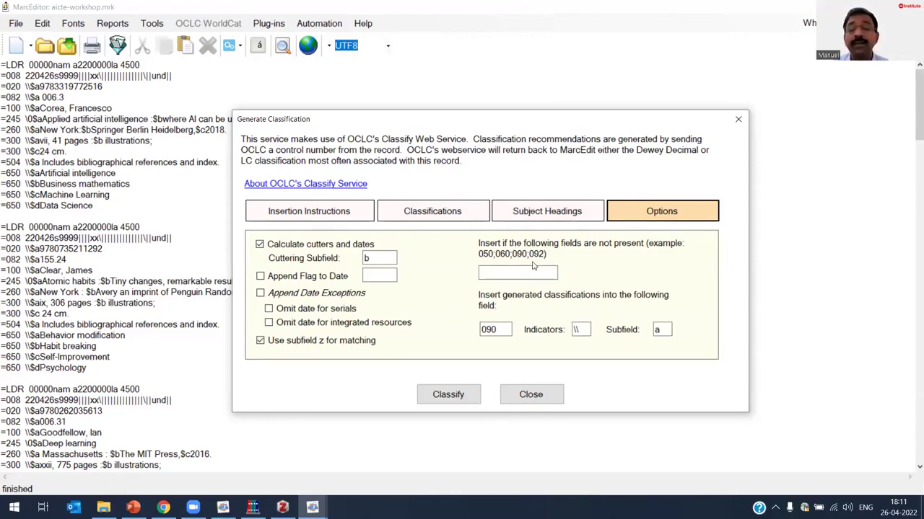
{"action": "left_click", "coordinate": [301, 220]}
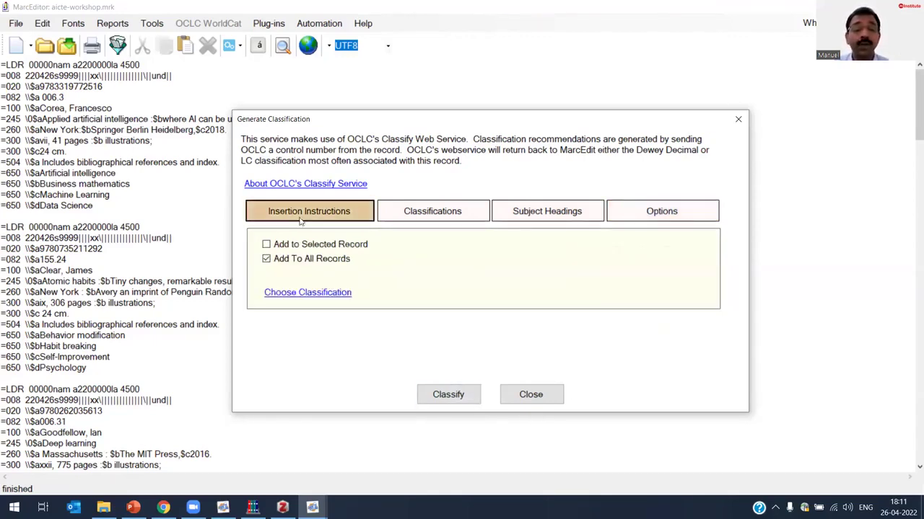
{"action": "left_click", "coordinate": [454, 401]}
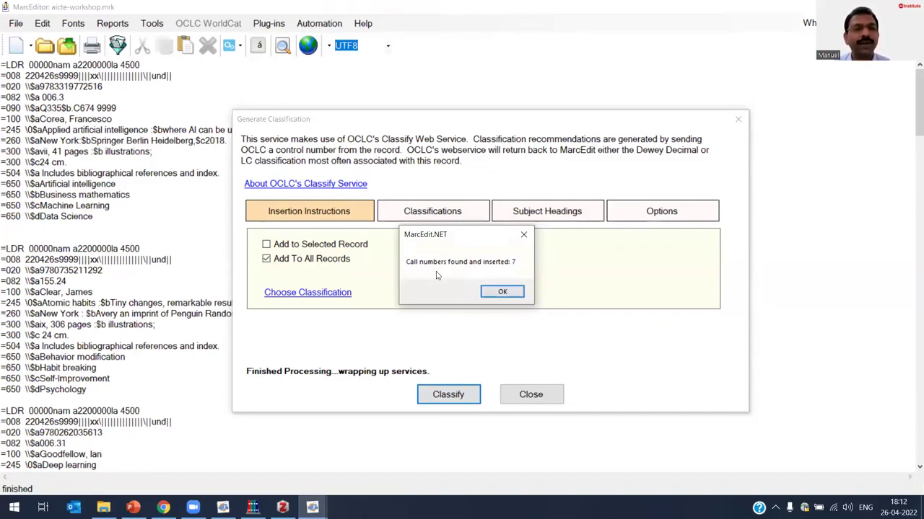
Confirm the 'Call numbers found and inserted: 7' message
{"action": "left_click", "coordinate": [505, 291]}
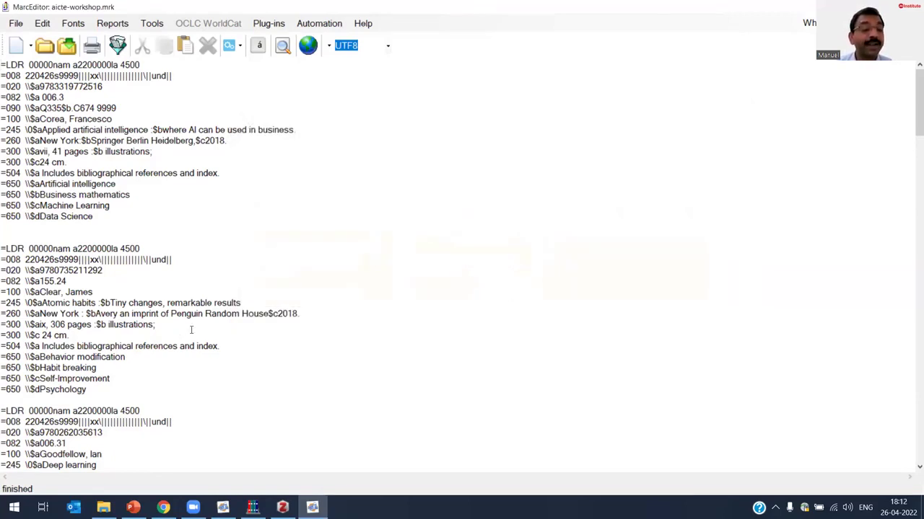
{"action": "scroll", "coordinate": [121, 324], "scroll_direction": "down", "scroll_amount": 5}
{"action": "scroll", "coordinate": [123, 324], "scroll_direction": "down", "scroll_amount": 4}
{"action": "scroll", "coordinate": [138, 323], "scroll_direction": "down", "scroll_amount": 2}
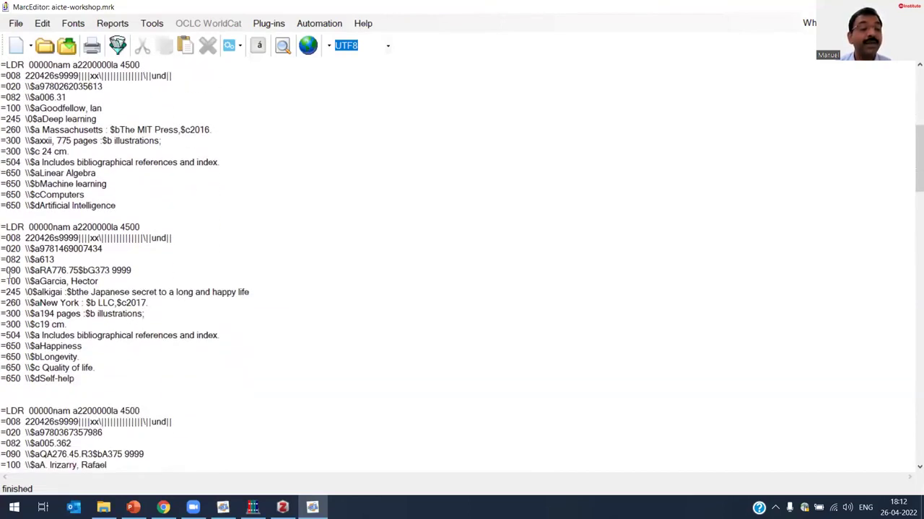
{"action": "left_click_drag", "start_coordinate": [144, 271], "coordinate": [3, 271]}
{"action": "scroll", "coordinate": [76, 296], "scroll_direction": "up", "scroll_amount": 3}
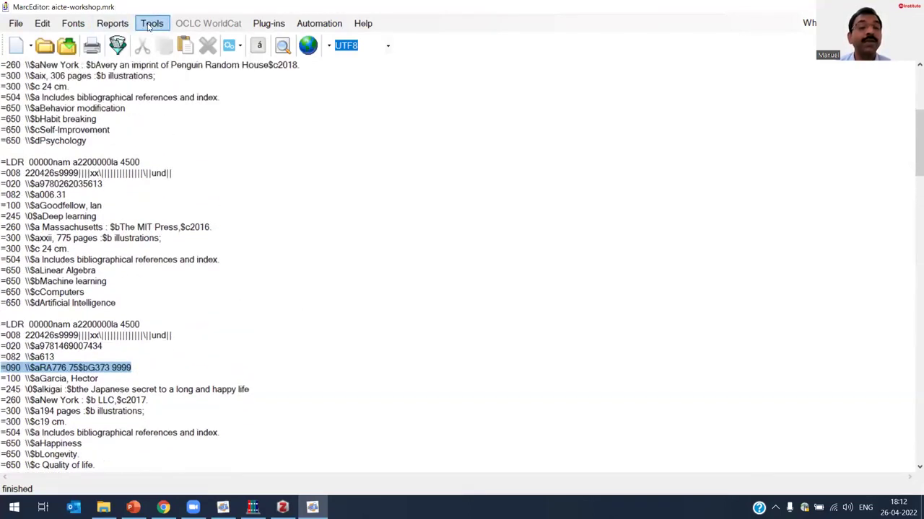
{"action": "left_click", "coordinate": [151, 23]}
{"action": "mouse_move", "coordinate": [230, 39]}
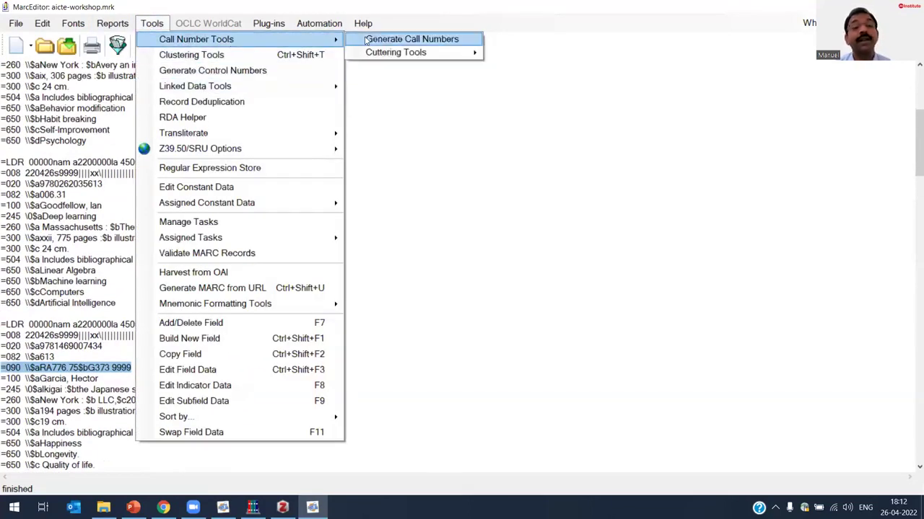
{"action": "left_click", "coordinate": [386, 42]}
{"action": "left_click", "coordinate": [662, 211]}
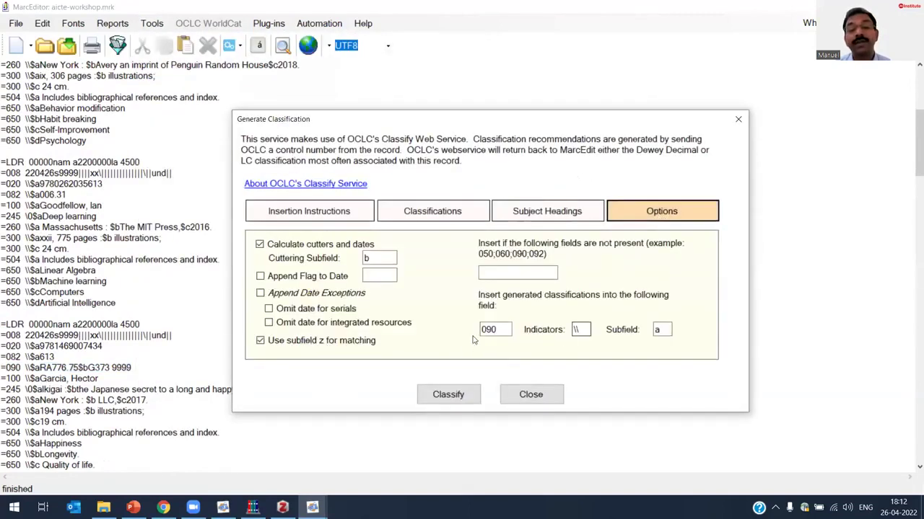
{"action": "left_click", "coordinate": [552, 399]}
{"action": "scroll", "coordinate": [210, 341], "scroll_direction": "down", "scroll_amount": 4}
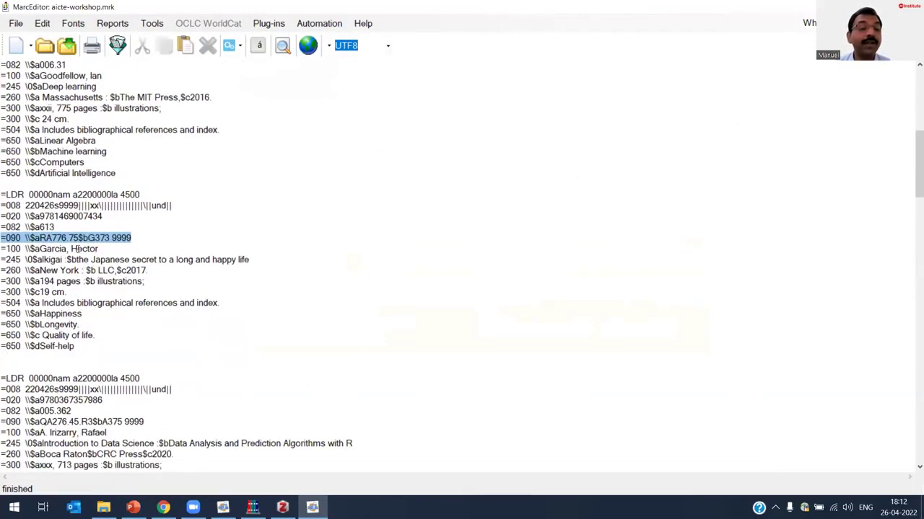
{"action": "left_click", "coordinate": [96, 239]}
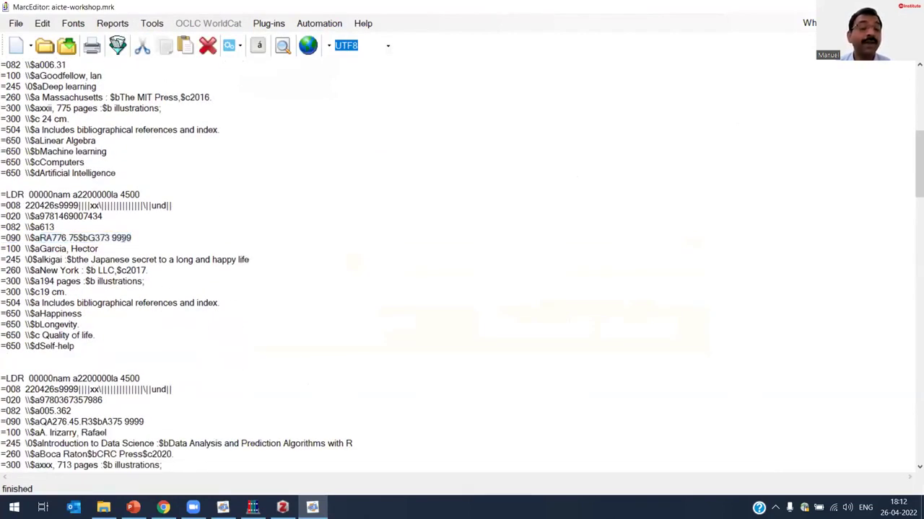
{"action": "left_click_drag", "start_coordinate": [84, 238], "coordinate": [132, 238]}
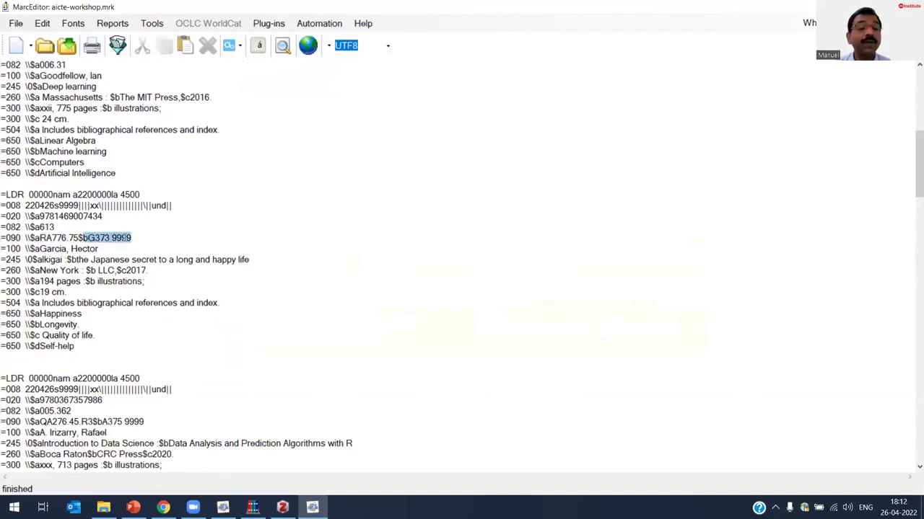
{"action": "left_click", "coordinate": [144, 324]}
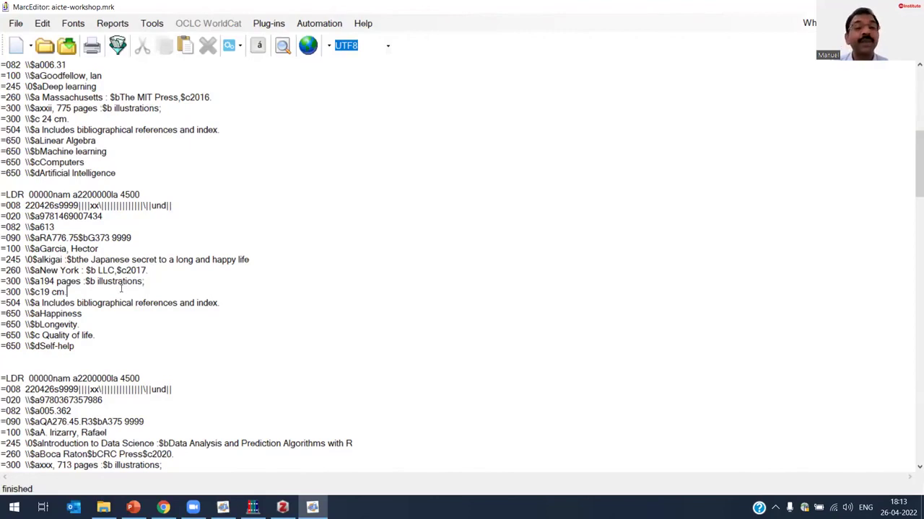
Briefly open the data Clustering Tools, then close it and the Find Text window
{"action": "left_click", "coordinate": [150, 24]}
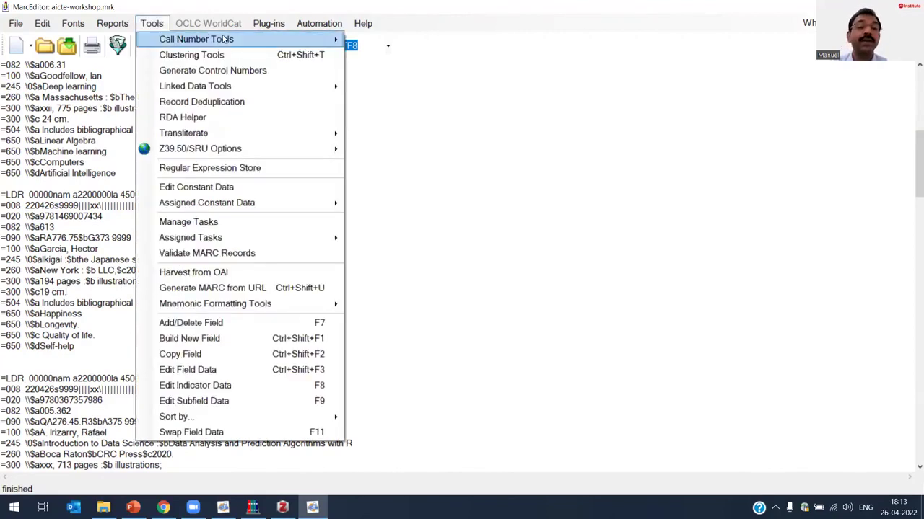
{"action": "mouse_move", "coordinate": [223, 40]}
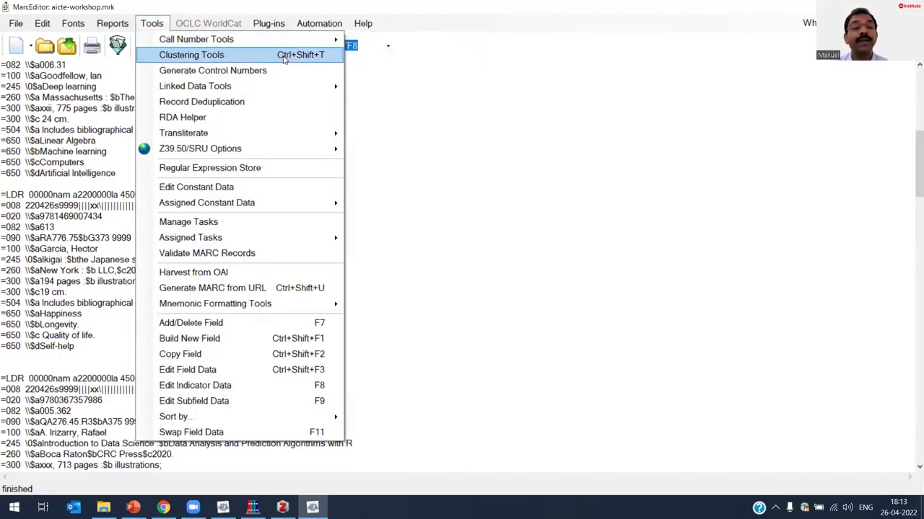
{"action": "left_click", "coordinate": [285, 58]}
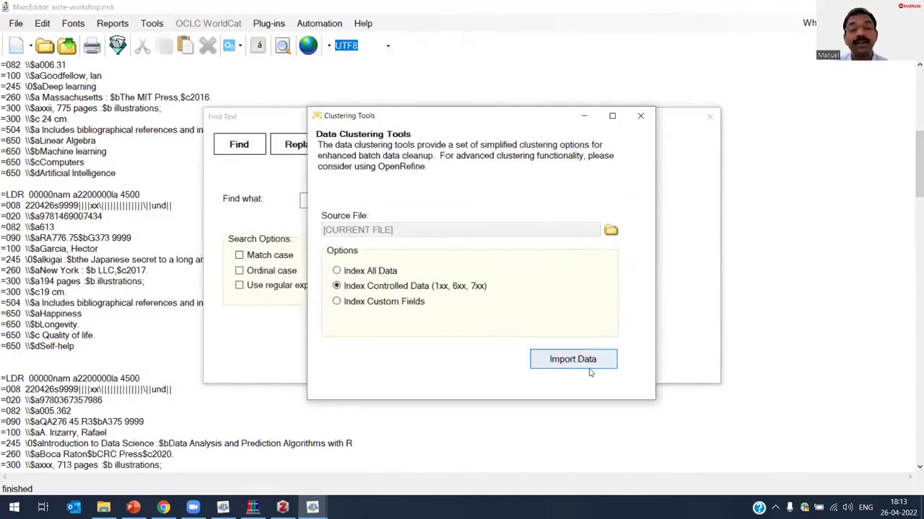
{"action": "left_click", "coordinate": [641, 116]}
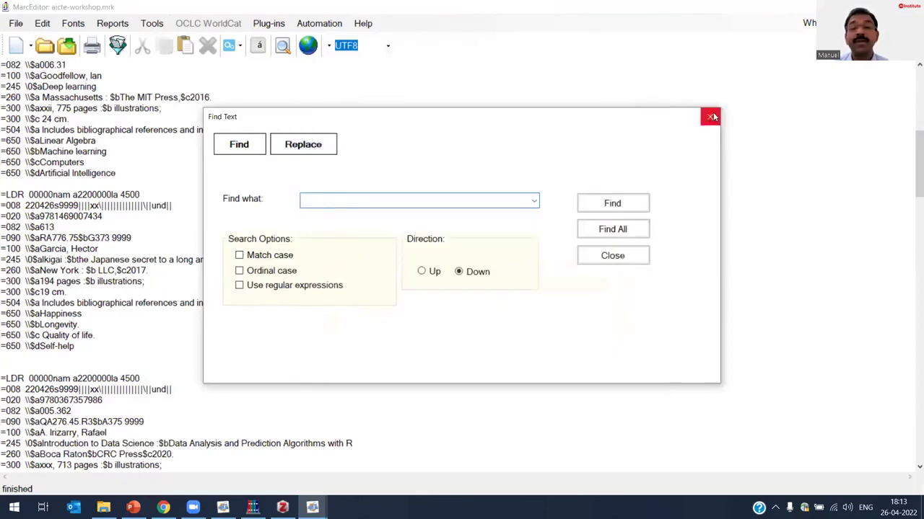
{"action": "left_click", "coordinate": [712, 116]}
{"action": "left_click", "coordinate": [151, 23]}
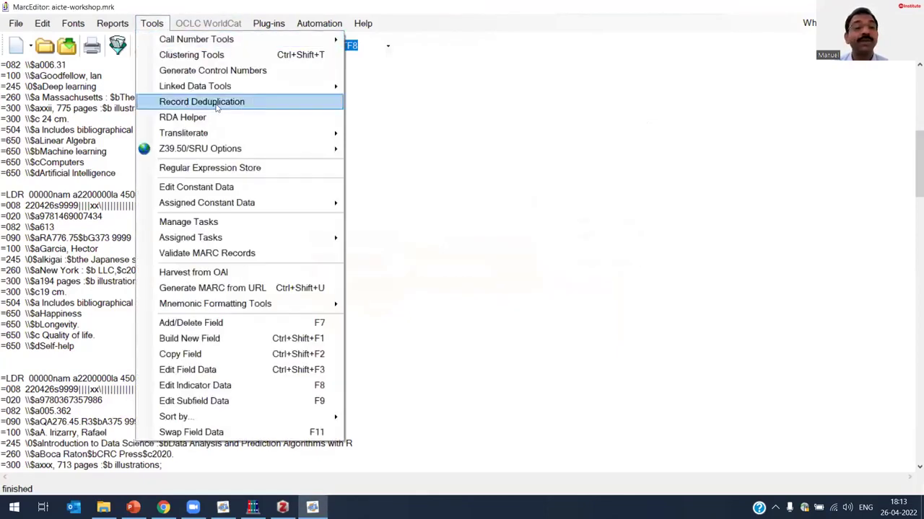
Generate Cutters on field 082 for all records, appending cutters like $bC674
{"action": "mouse_move", "coordinate": [279, 45]}
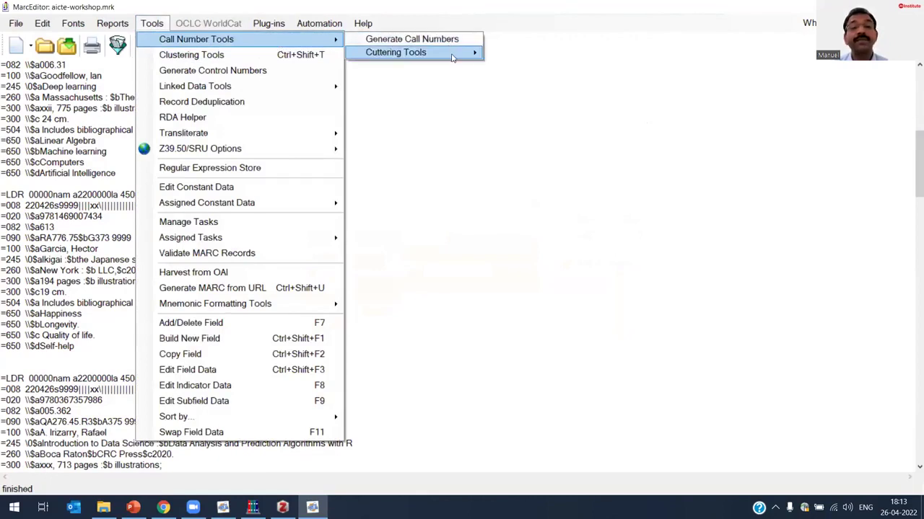
{"action": "mouse_move", "coordinate": [452, 55]}
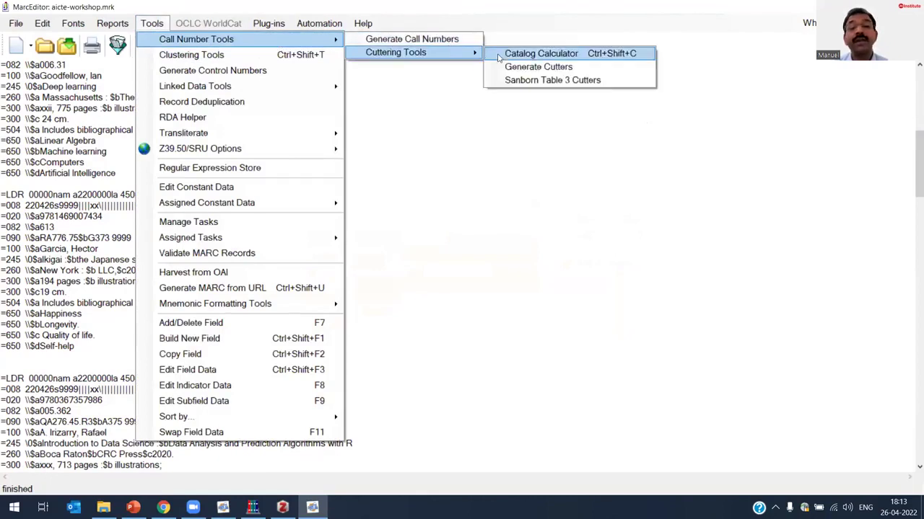
{"action": "left_click", "coordinate": [550, 67]}
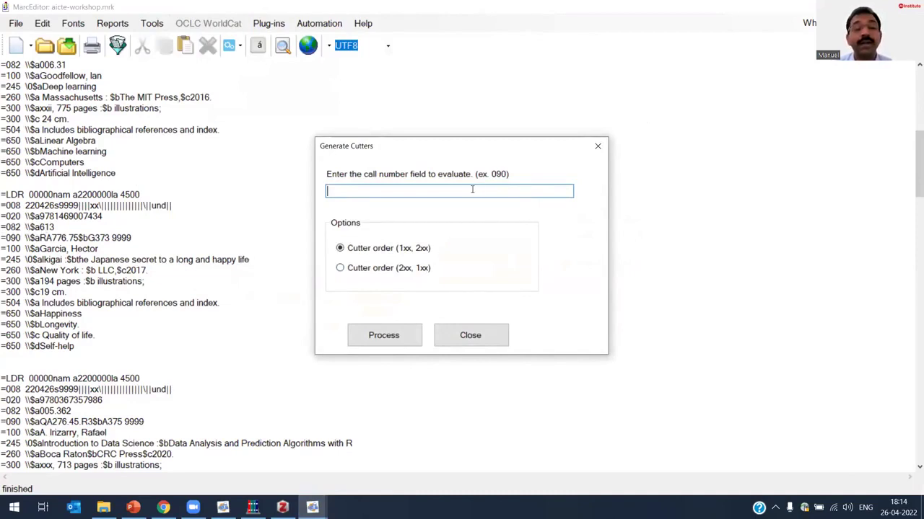
{"action": "type", "text": "082"}
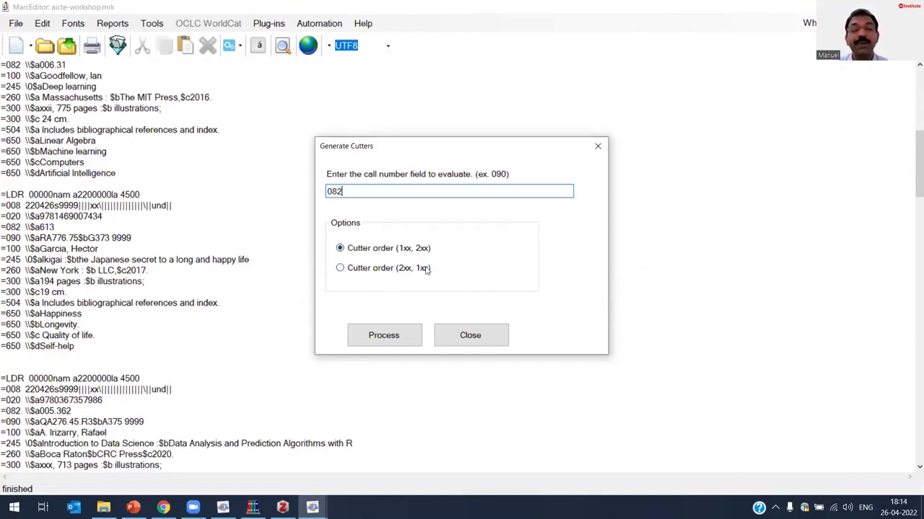
{"action": "left_click", "coordinate": [393, 339]}
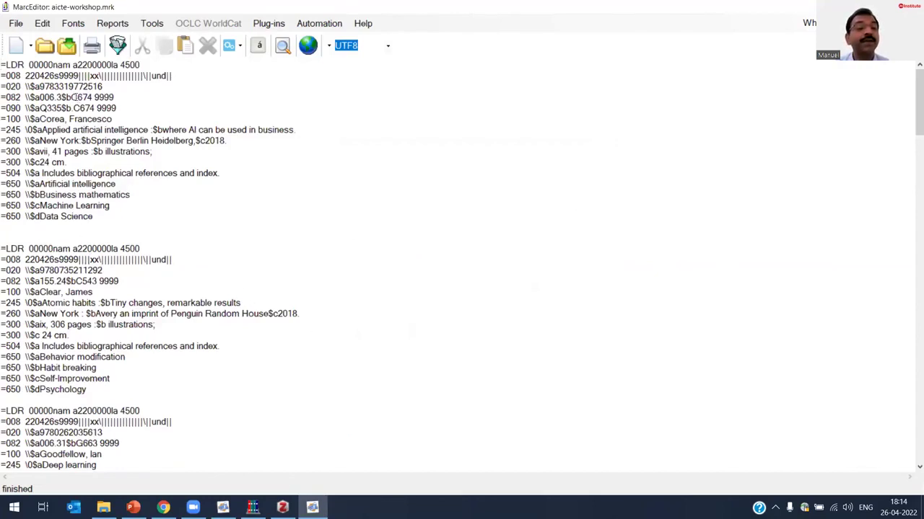
{"action": "left_click_drag", "start_coordinate": [70, 97], "coordinate": [111, 97]}
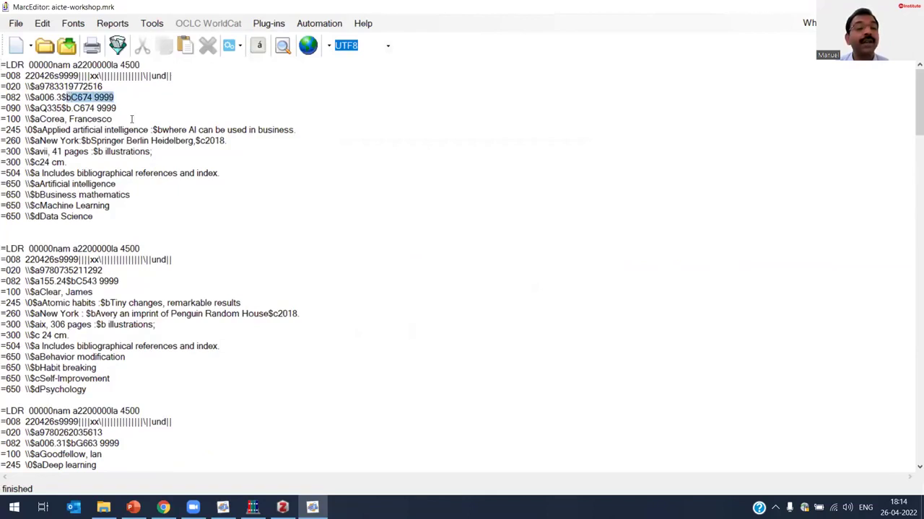
{"action": "left_click", "coordinate": [106, 96]}
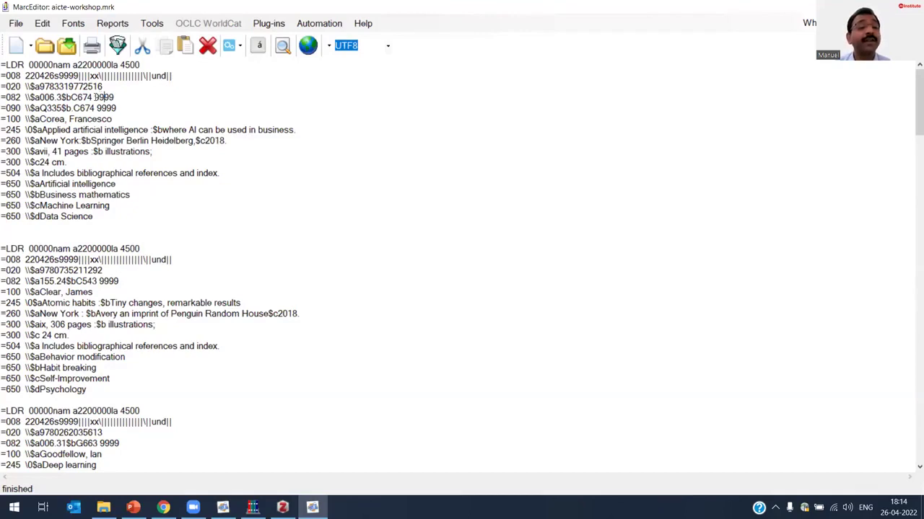
{"action": "left_click_drag", "start_coordinate": [95, 97], "coordinate": [114, 97]}
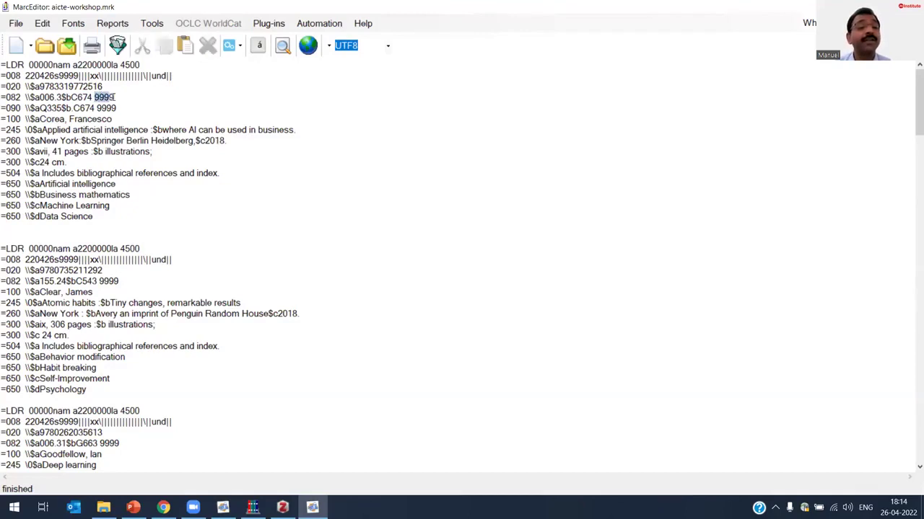
{"action": "left_click", "coordinate": [146, 141]}
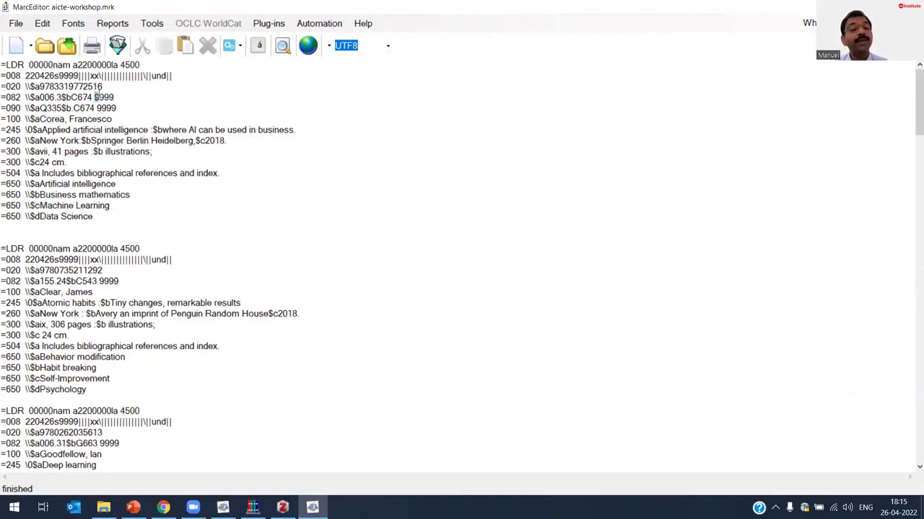
{"action": "double_click", "coordinate": [107, 97]}
{"action": "double_click", "coordinate": [106, 97]}
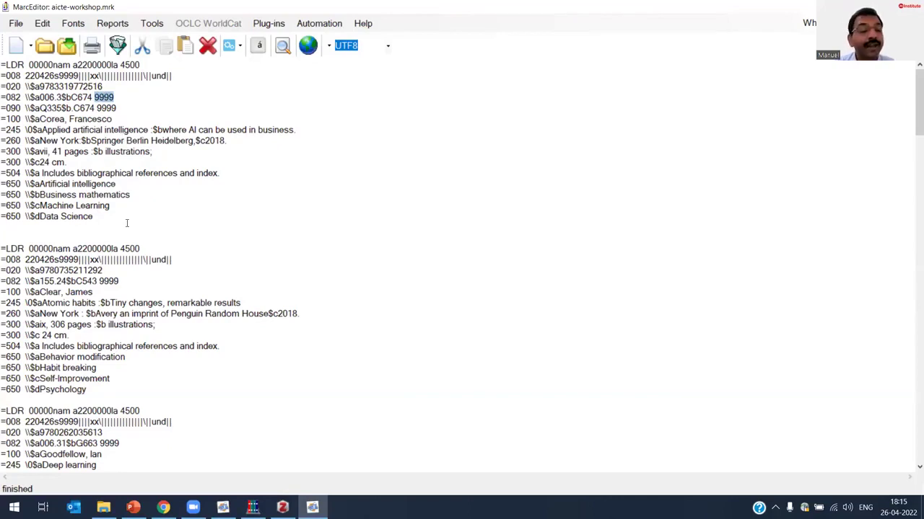
{"action": "scroll", "coordinate": [126, 223], "scroll_direction": "down", "scroll_amount": 5}
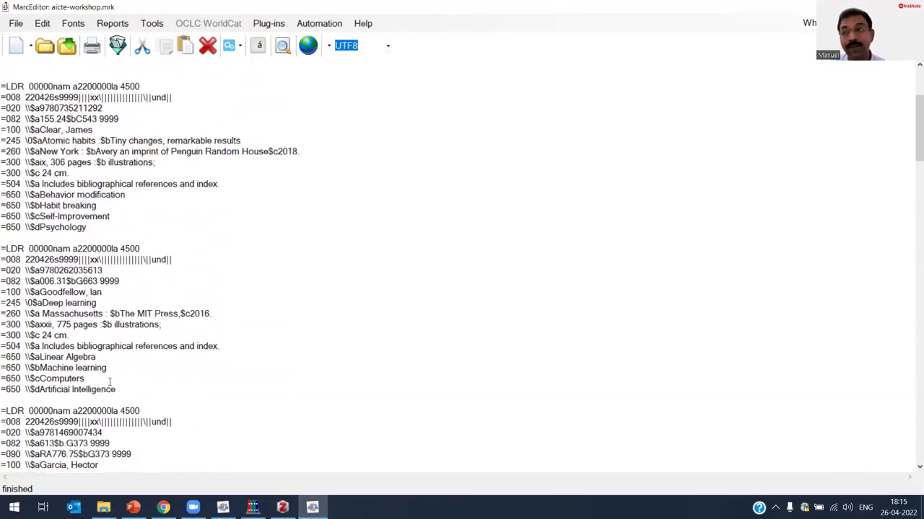
{"action": "scroll", "coordinate": [110, 381], "scroll_direction": "up", "scroll_amount": 5}
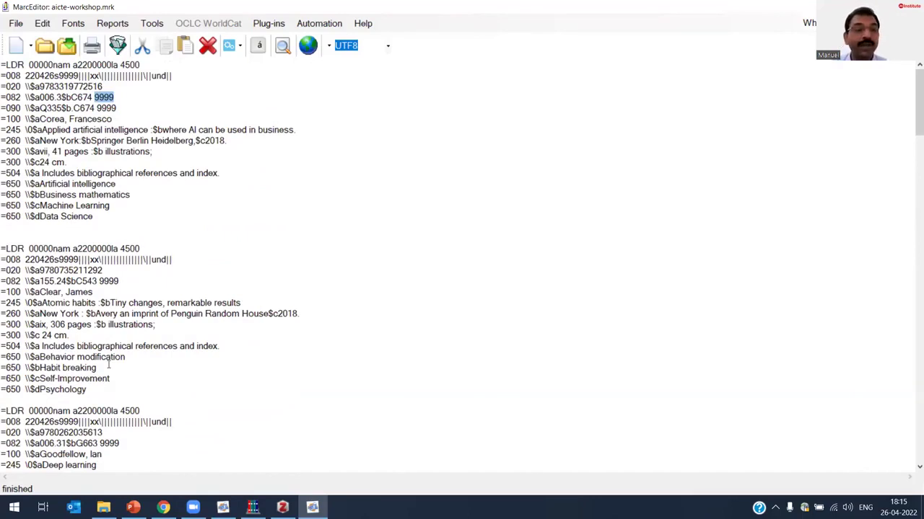
Open Generate Control Numbers, showing field 001, prefix 202204 and start digit 5
{"action": "left_click", "coordinate": [151, 23]}
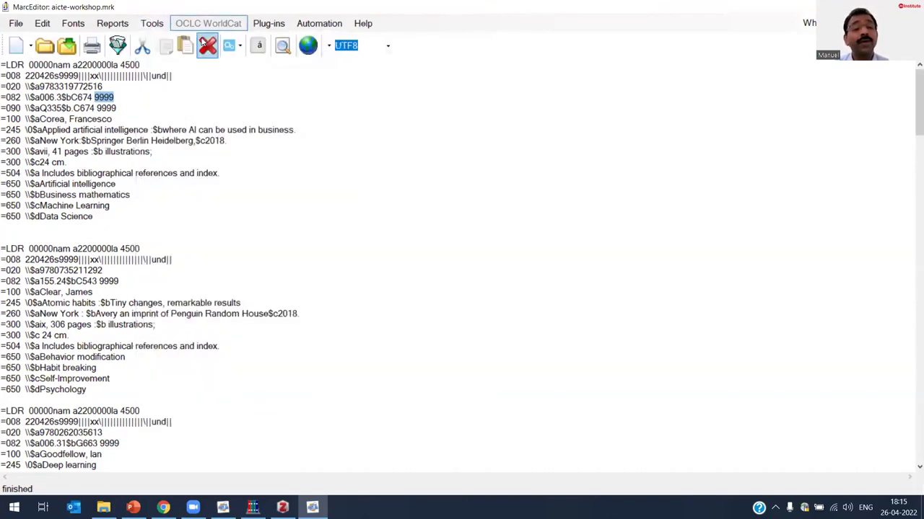
{"action": "left_click", "coordinate": [151, 23]}
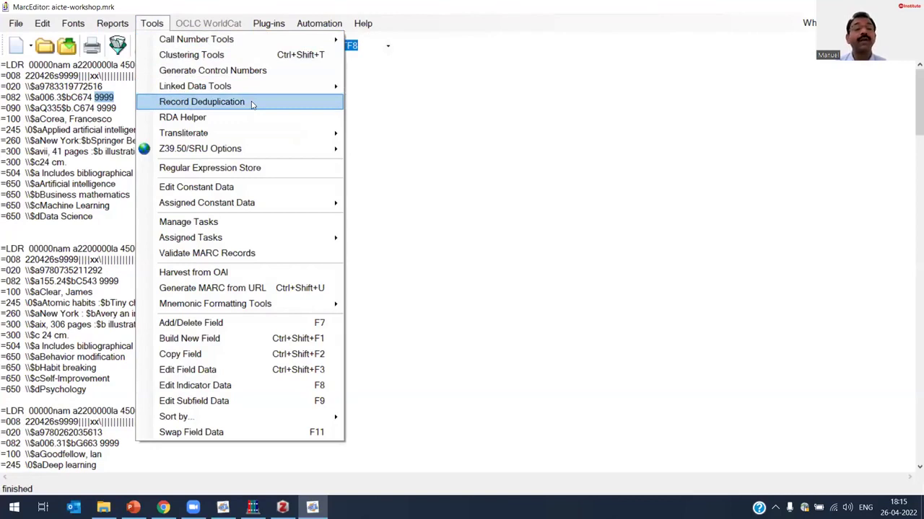
{"action": "mouse_move", "coordinate": [258, 90]}
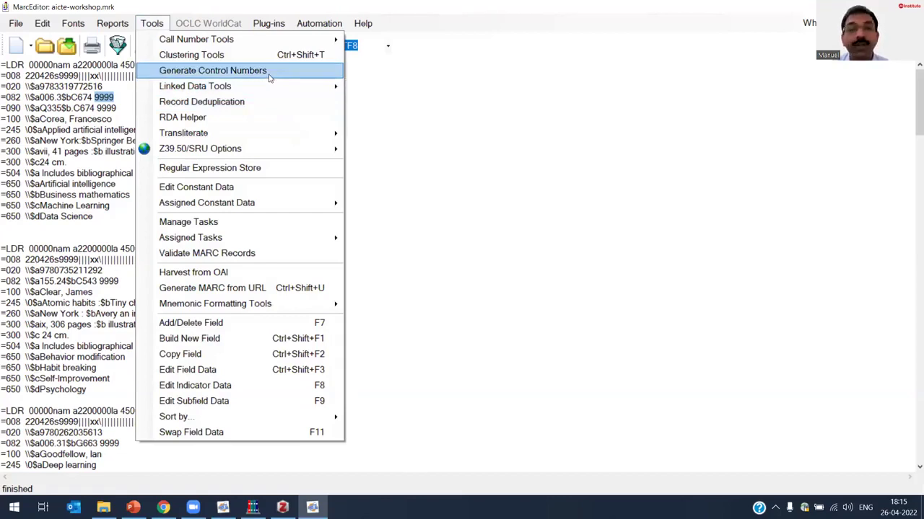
{"action": "left_click", "coordinate": [268, 75]}
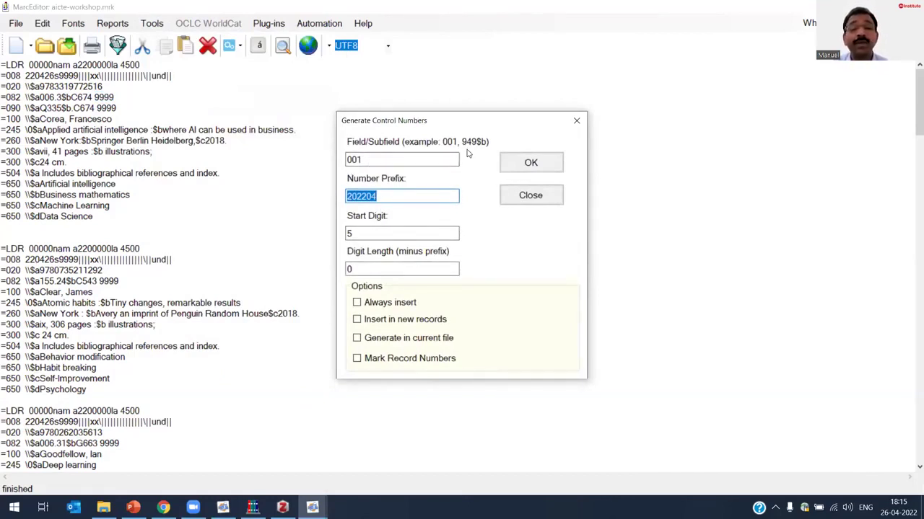
Insert 001 control numbers with prefix 98765 and start digit 1, always inserting in the current file
{"action": "left_click", "coordinate": [385, 197]}
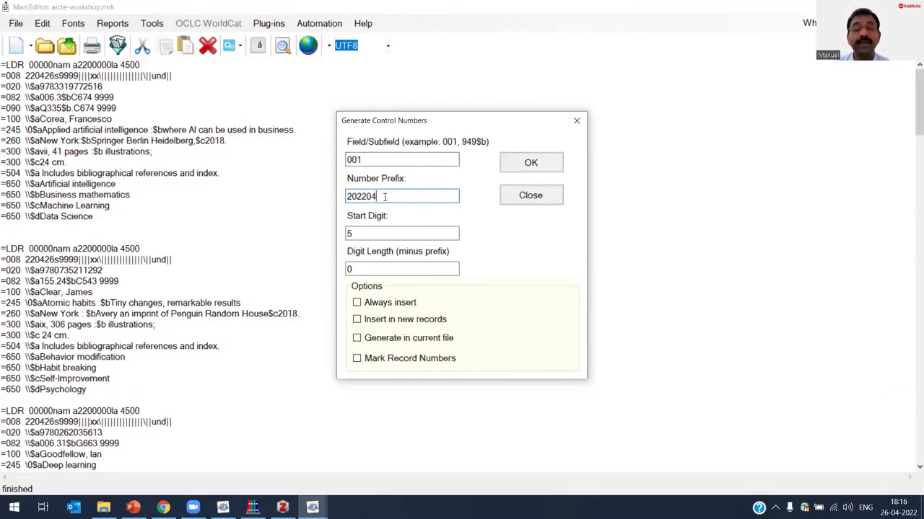
{"action": "key", "text": "BackSpace"}
{"action": "key", "text": "BackSpace"}
{"action": "key", "text": "BackSpace"}
{"action": "key", "text": "BackSpace"}
{"action": "key", "text": "BackSpace"}
{"action": "key", "text": "BackSpace"}
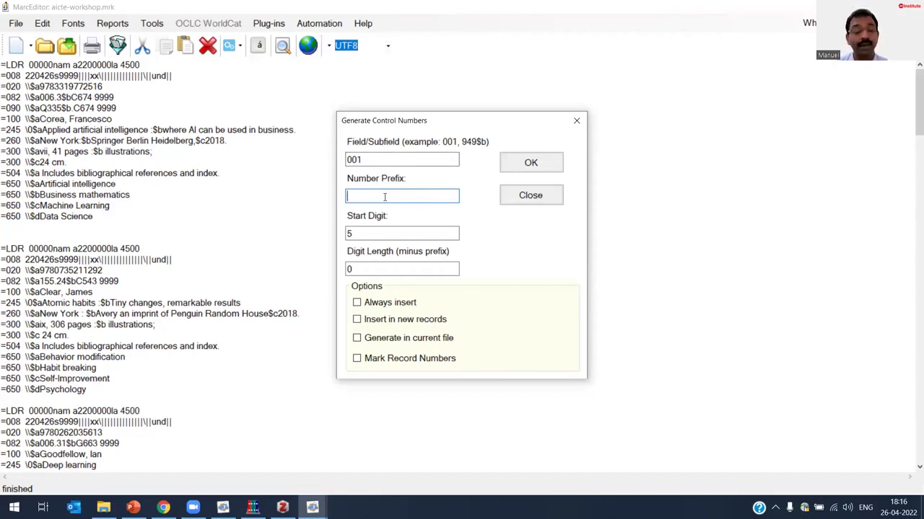
{"action": "type", "text": "98765"}
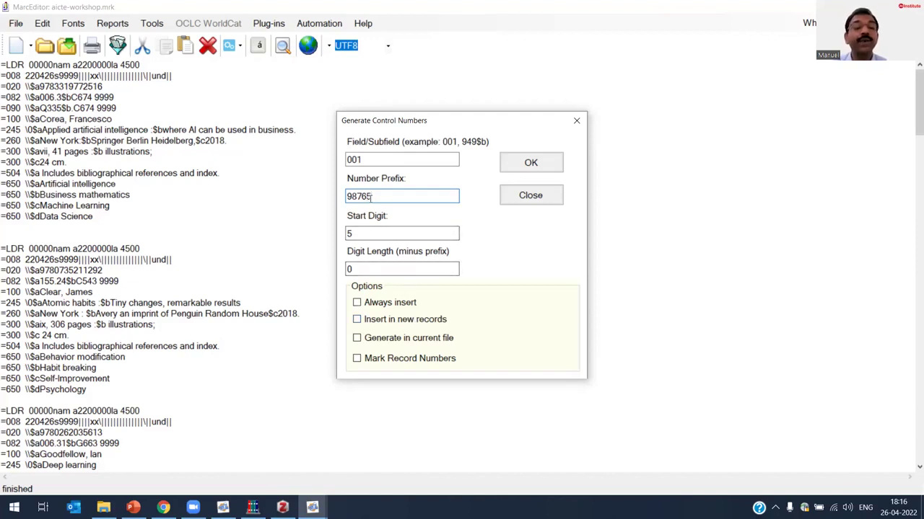
{"action": "double_click", "coordinate": [362, 233]}
{"action": "type", "text": "1"}
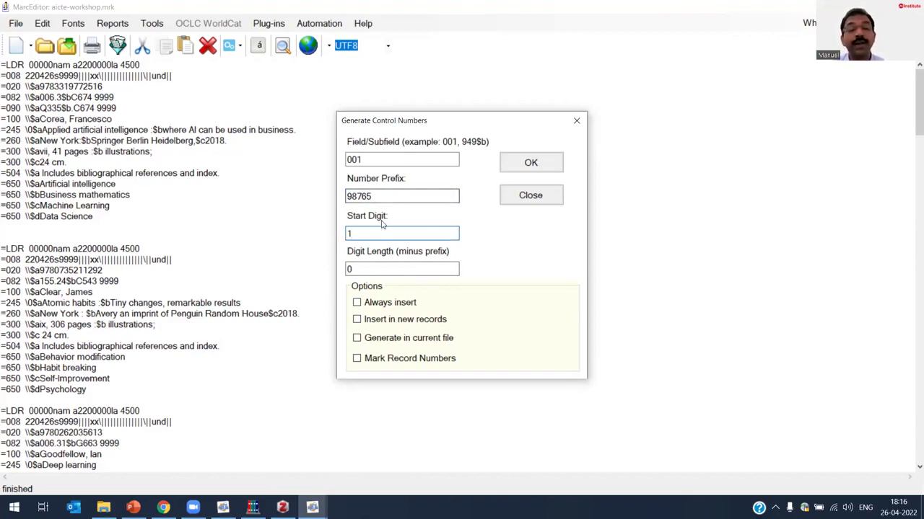
{"action": "left_click", "coordinate": [392, 339]}
{"action": "left_click", "coordinate": [391, 305]}
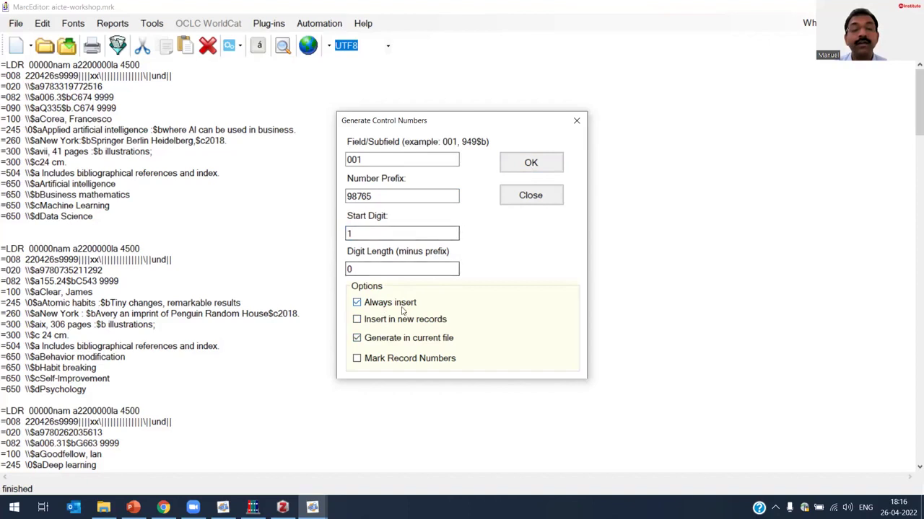
{"action": "left_click", "coordinate": [531, 163]}
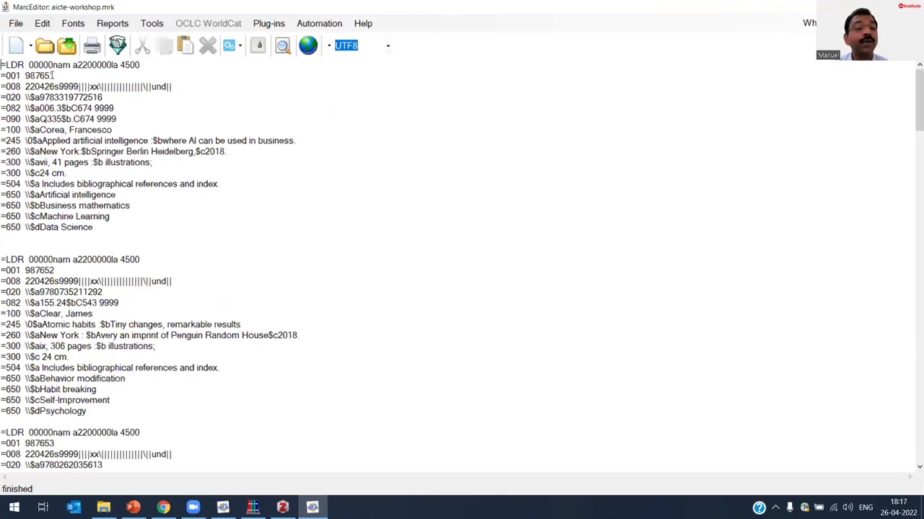
{"action": "scroll", "coordinate": [56, 306], "scroll_direction": "down", "scroll_amount": 20}
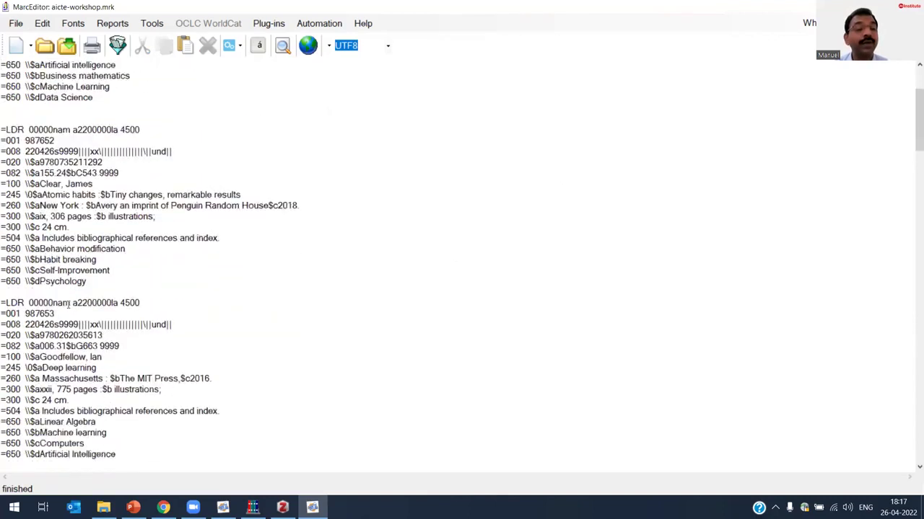
{"action": "scroll", "coordinate": [83, 309], "scroll_direction": "up", "scroll_amount": 20}
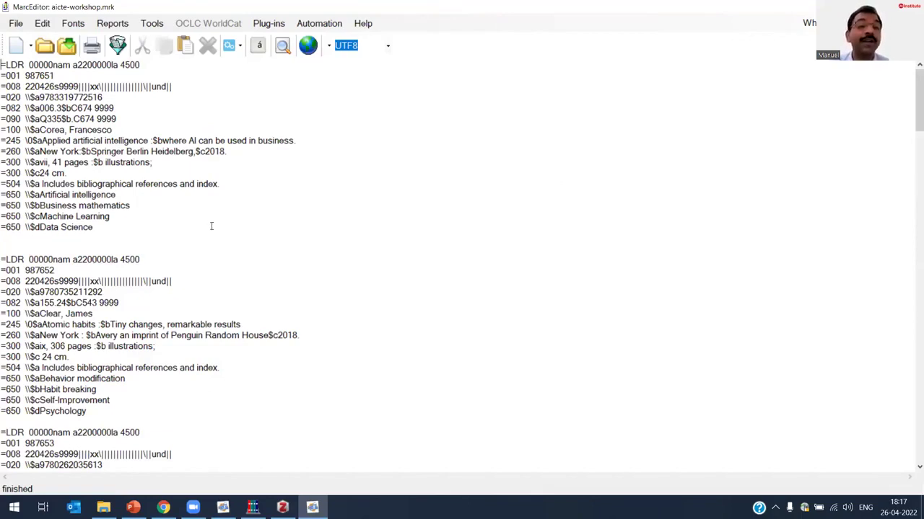
Open the RDA Helper from the Tools menu
{"action": "left_click", "coordinate": [151, 23]}
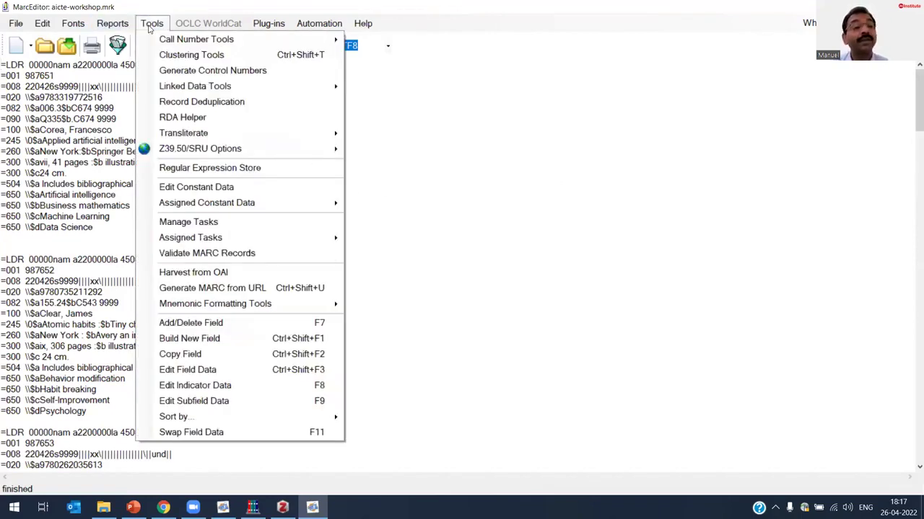
{"action": "mouse_move", "coordinate": [257, 88]}
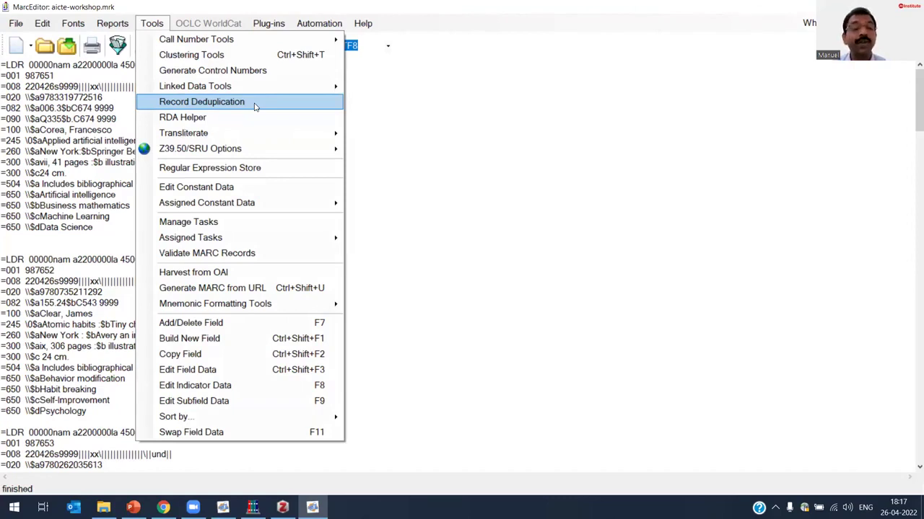
{"action": "left_click", "coordinate": [255, 120]}
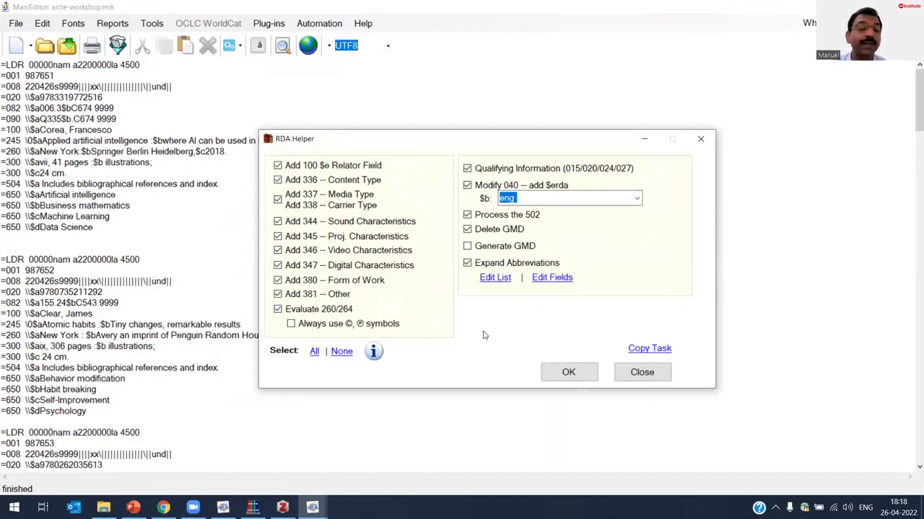
{"action": "left_click", "coordinate": [569, 373]}
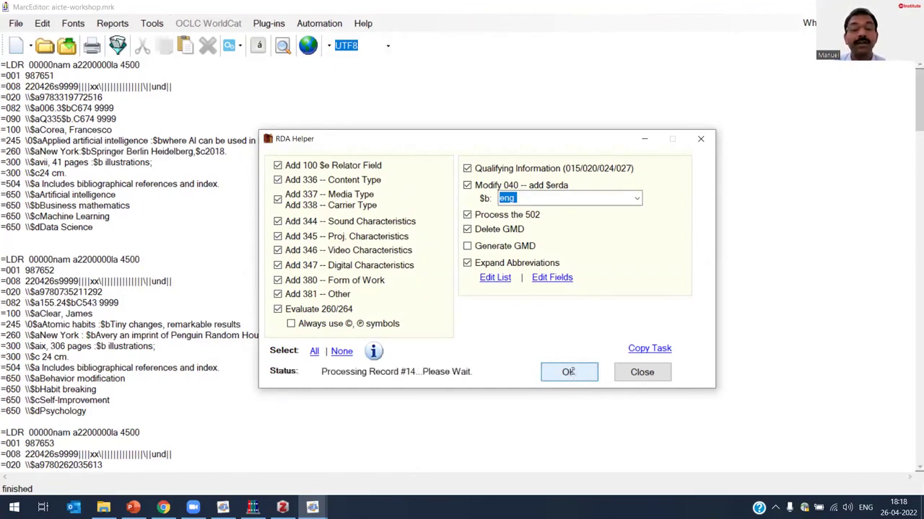
{"action": "left_click", "coordinate": [492, 293]}
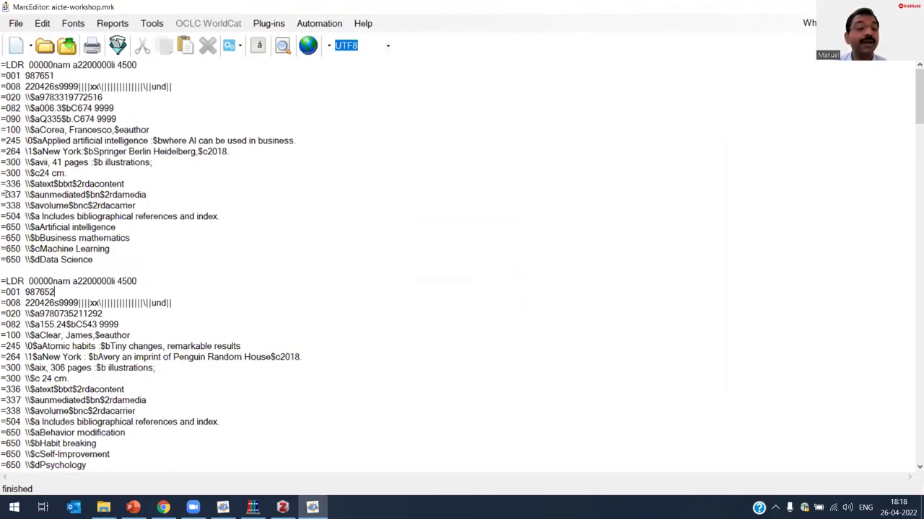
{"action": "left_click_drag", "start_coordinate": [6, 195], "coordinate": [147, 196]}
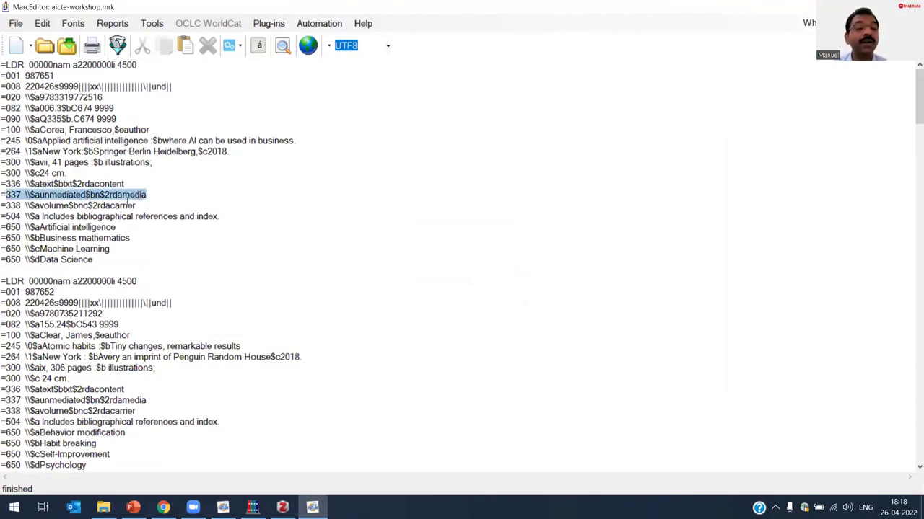
{"action": "left_click", "coordinate": [126, 204]}
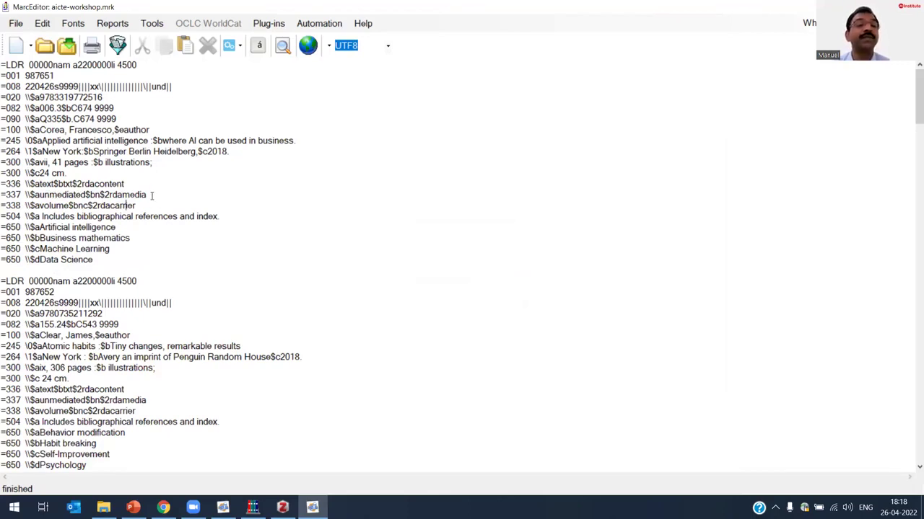
Browse the Transliterate, Arabic and Mnemonic Formatting Tools submenus under Tools
{"action": "left_click", "coordinate": [152, 24]}
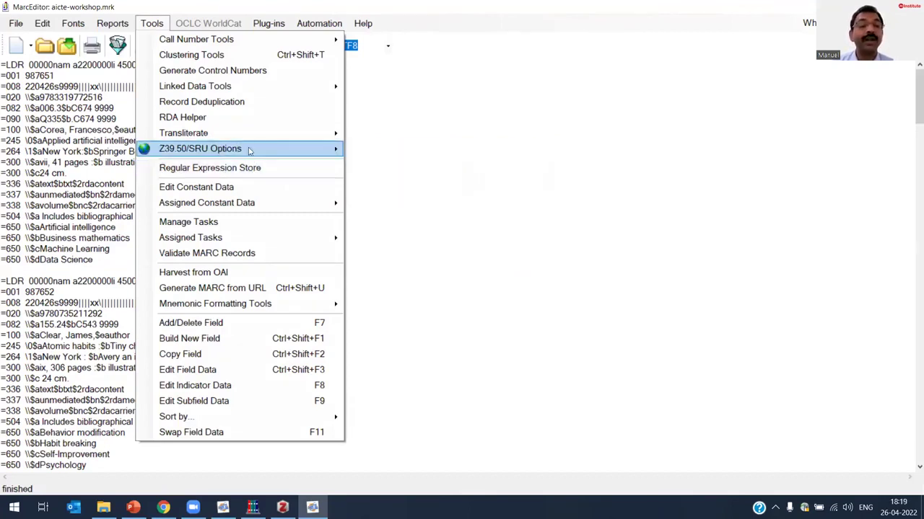
{"action": "mouse_move", "coordinate": [252, 137]}
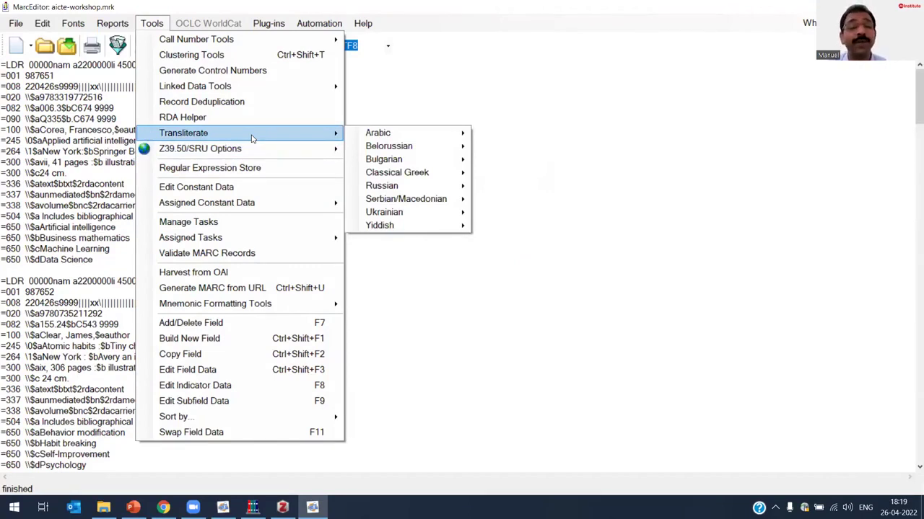
{"action": "mouse_move", "coordinate": [400, 136]}
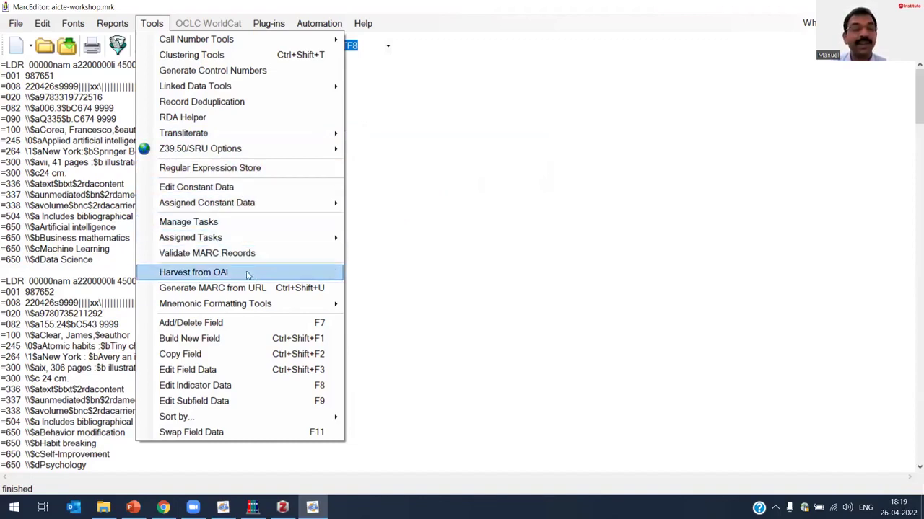
{"action": "mouse_move", "coordinate": [251, 307]}
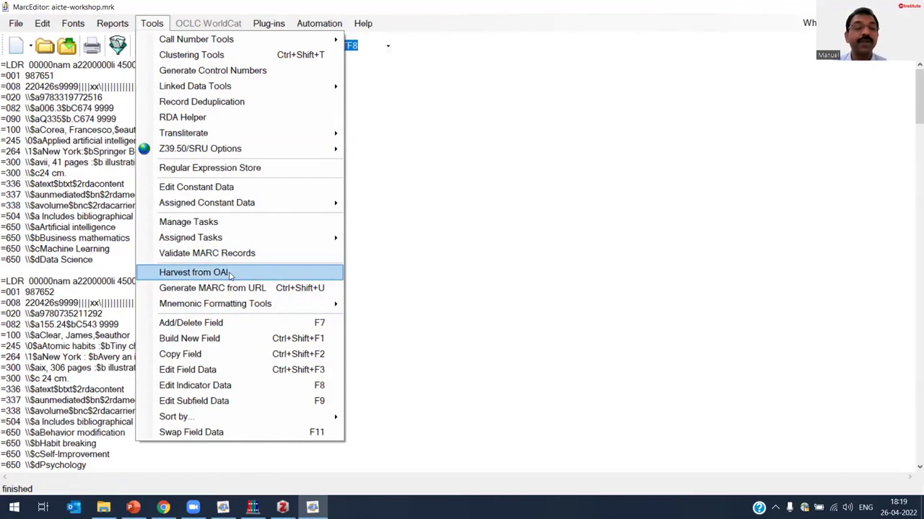
Inspect the OAI harvester's Advanced Settings and Dublin Core metadata type, then close without harvesting
{"action": "left_click", "coordinate": [229, 274]}
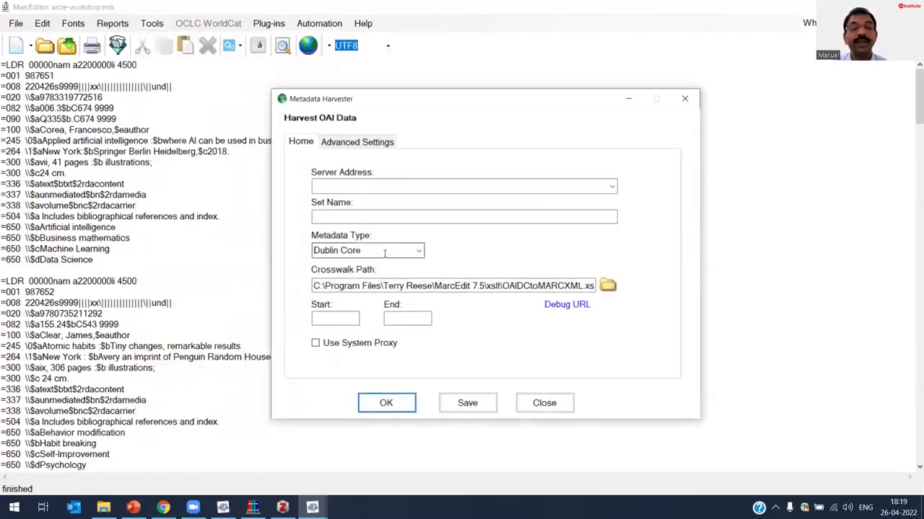
{"action": "left_click", "coordinate": [345, 144]}
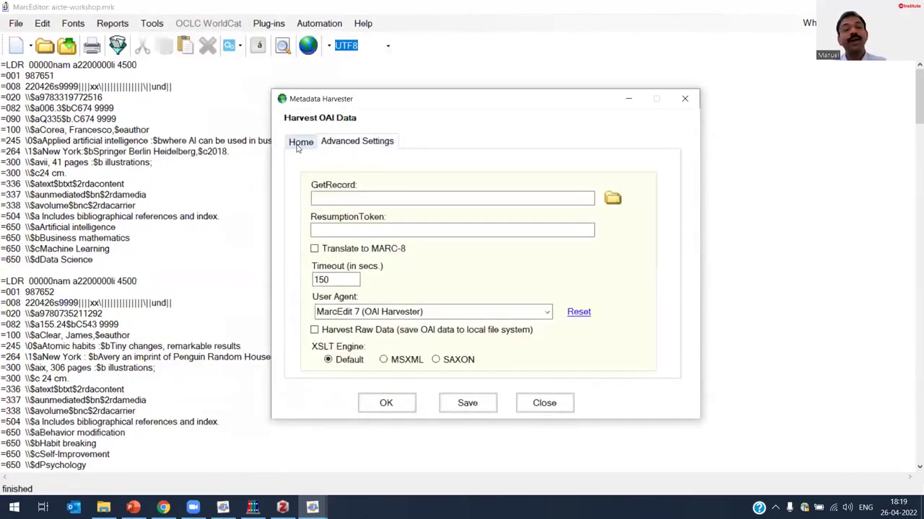
{"action": "left_click", "coordinate": [314, 142]}
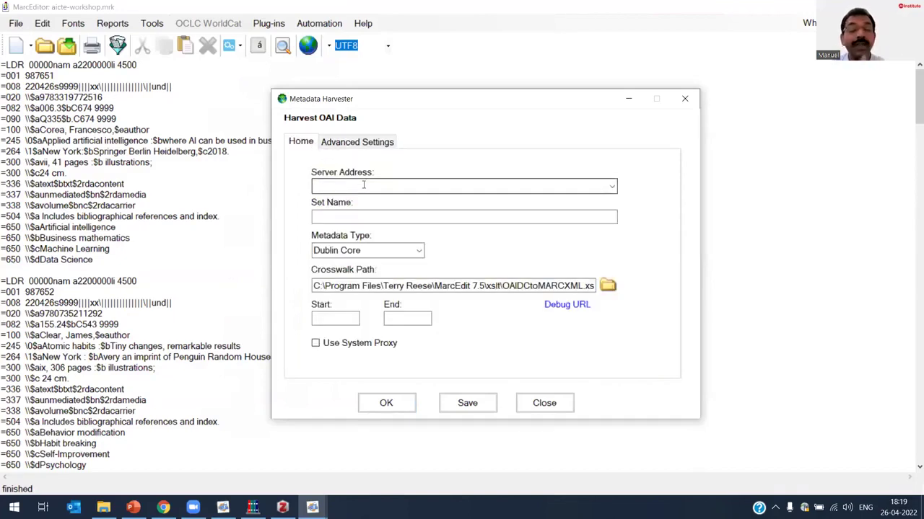
{"action": "left_click", "coordinate": [415, 251]}
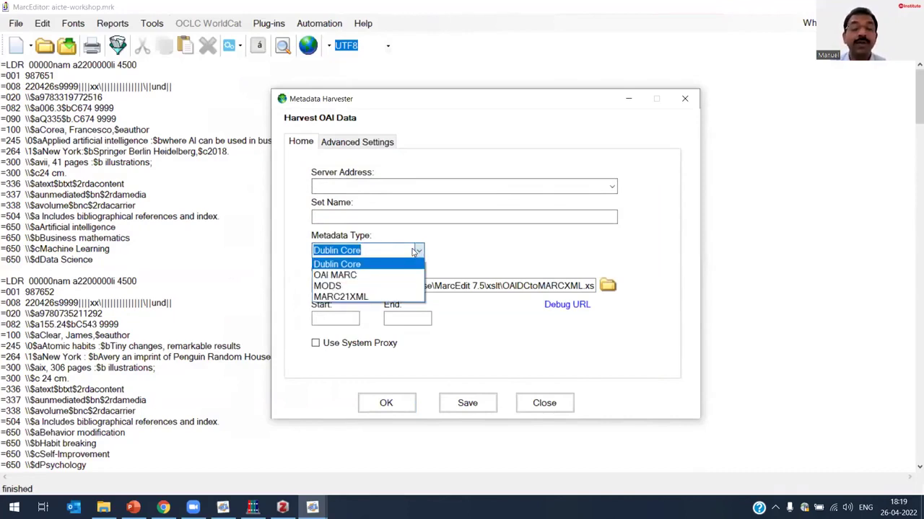
{"action": "left_click", "coordinate": [463, 253]}
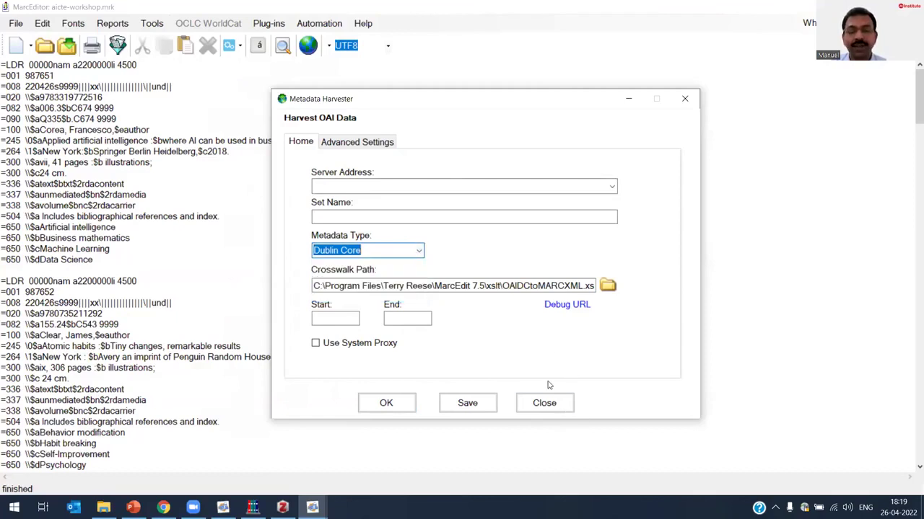
{"action": "left_click", "coordinate": [359, 147]}
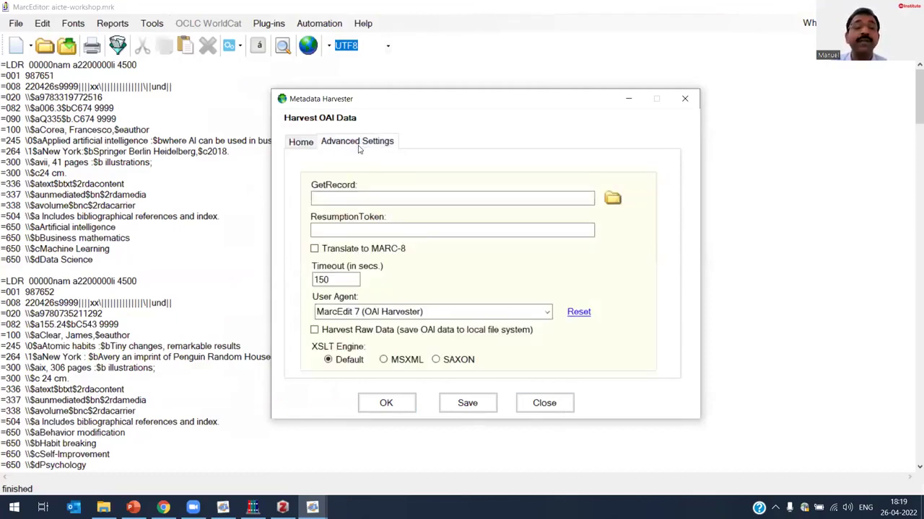
{"action": "left_click", "coordinate": [302, 144]}
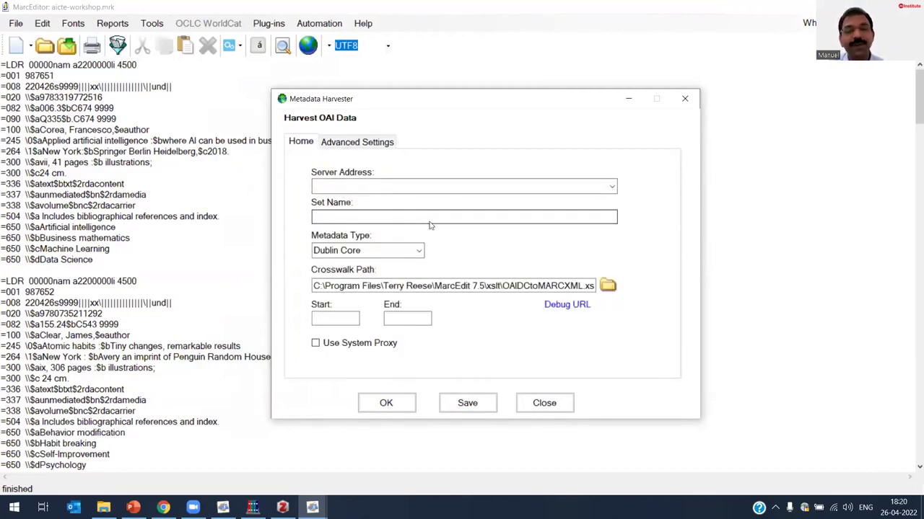
{"action": "left_click", "coordinate": [544, 403]}
{"action": "left_click", "coordinate": [151, 23]}
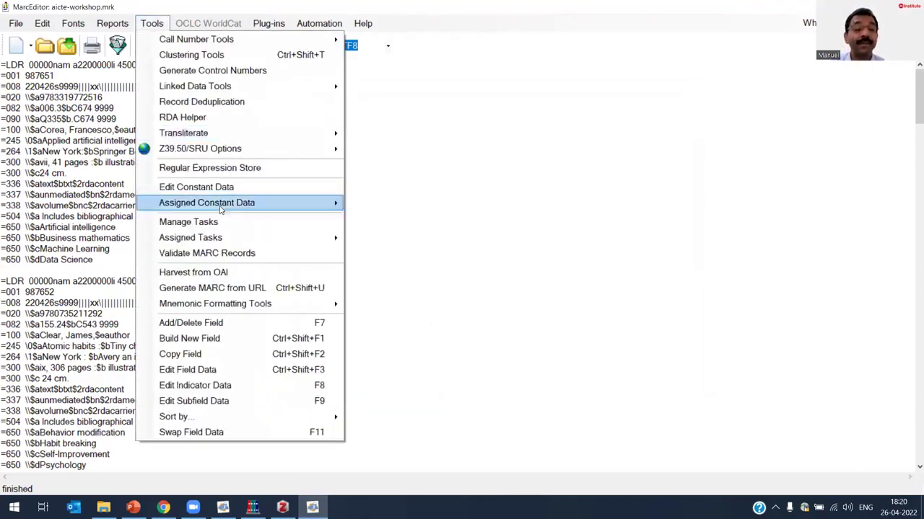
{"action": "mouse_move", "coordinate": [263, 417]}
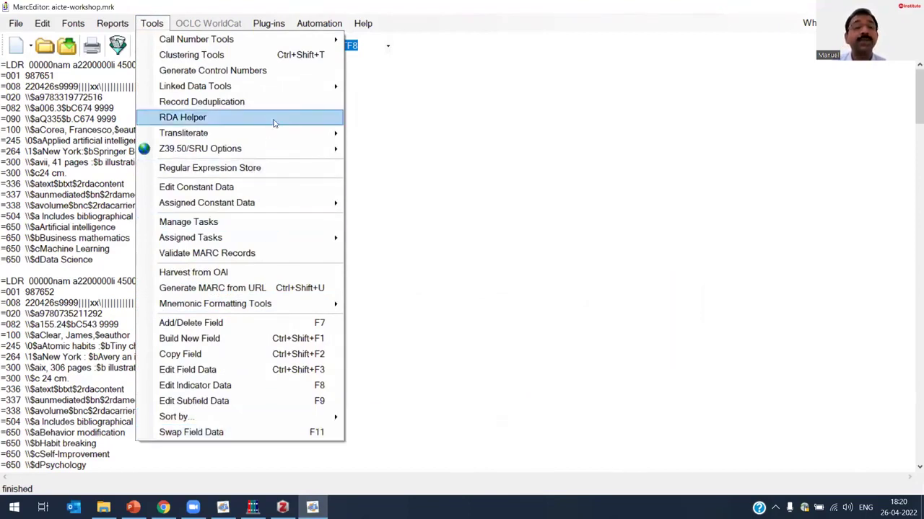
{"action": "left_click", "coordinate": [319, 23]}
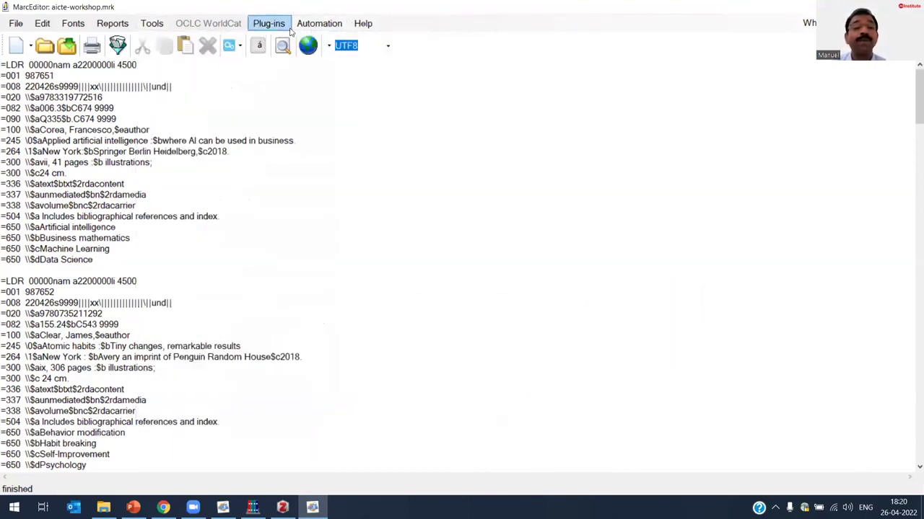
{"action": "left_click", "coordinate": [150, 23]}
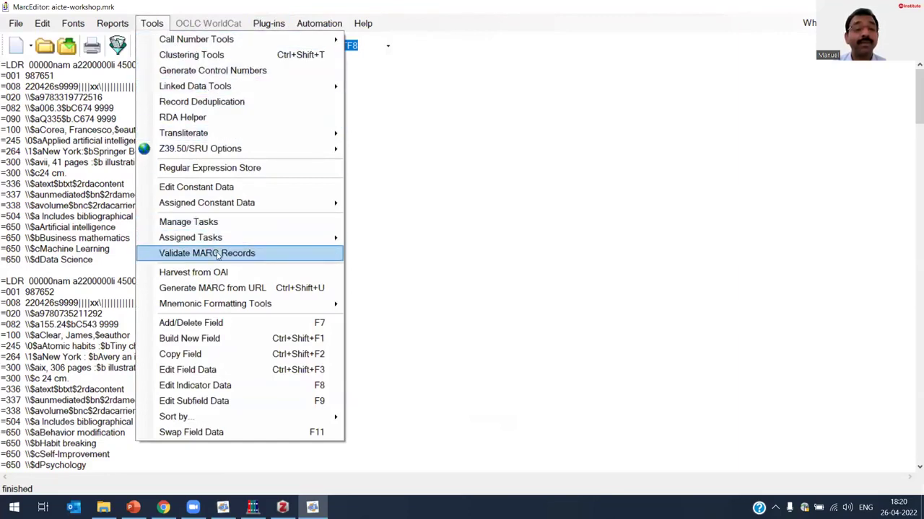
{"action": "left_click", "coordinate": [245, 289]}
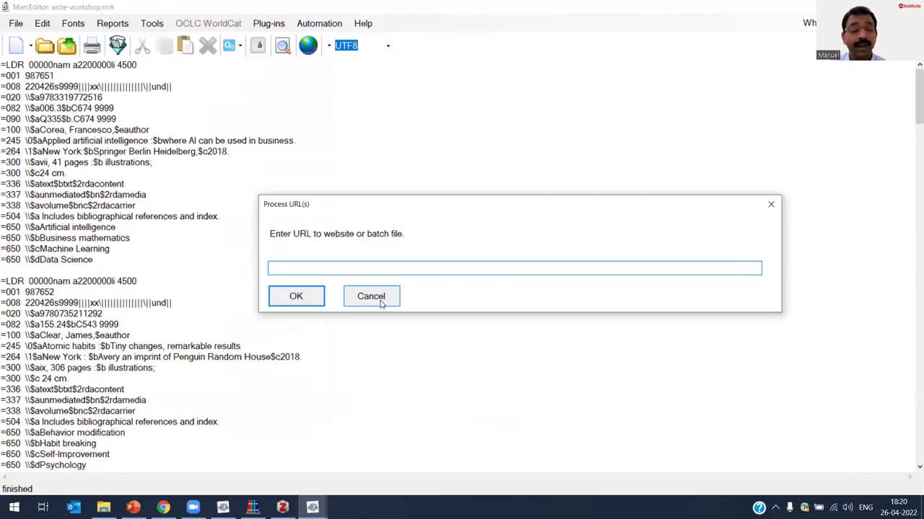
{"action": "left_click", "coordinate": [371, 297]}
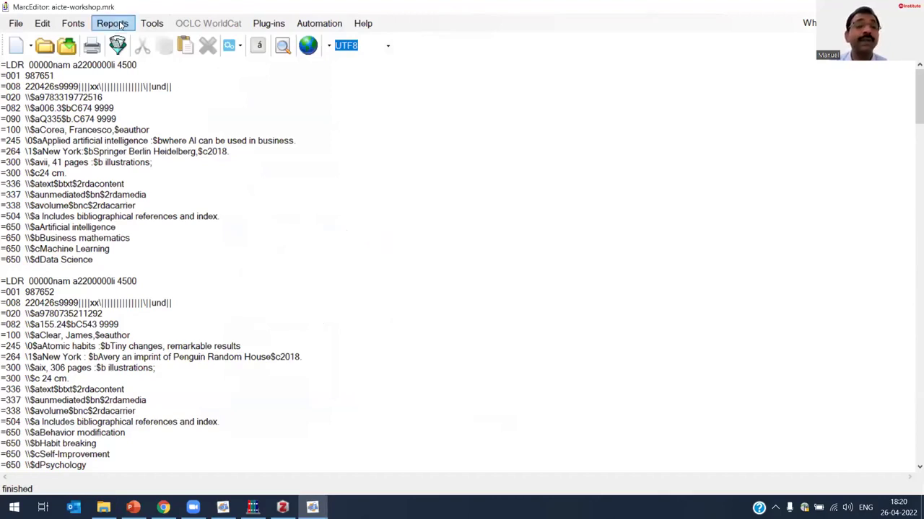
{"action": "left_click", "coordinate": [151, 24]}
{"action": "mouse_move", "coordinate": [249, 307]}
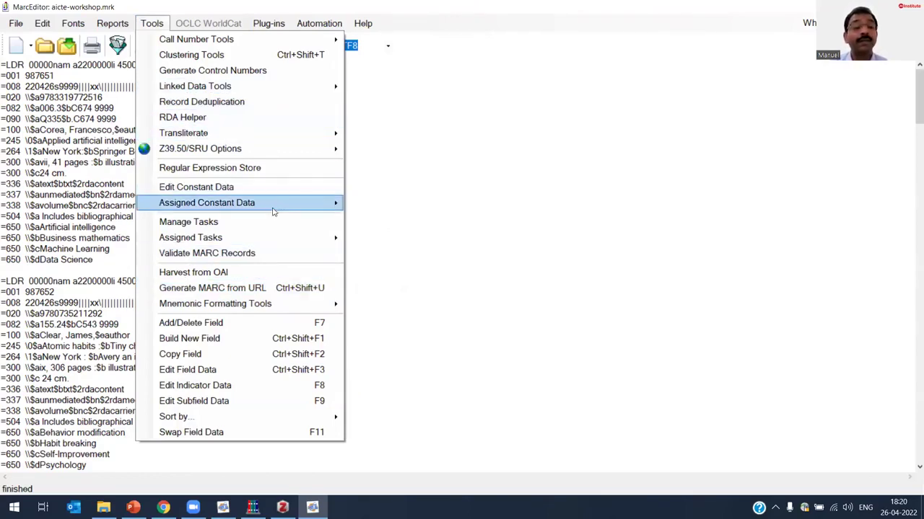
{"action": "mouse_move", "coordinate": [43, 24]}
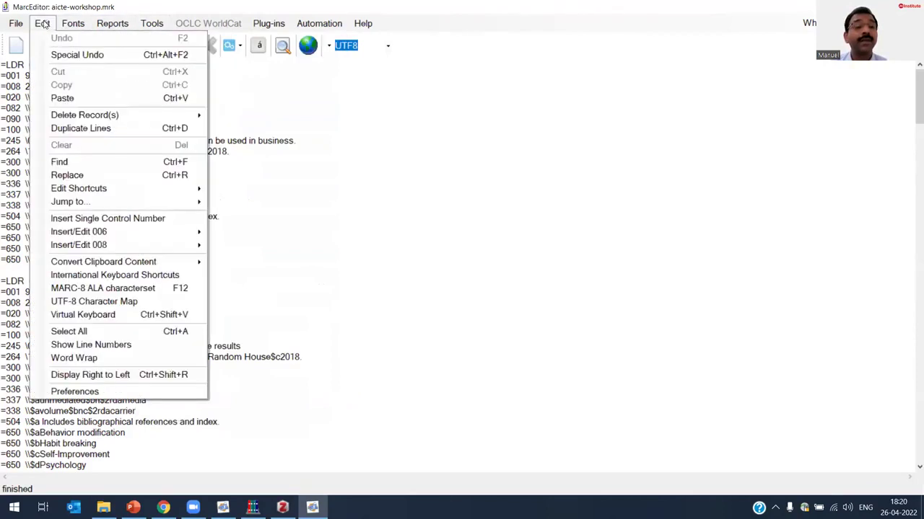
{"action": "mouse_move", "coordinate": [157, 266]}
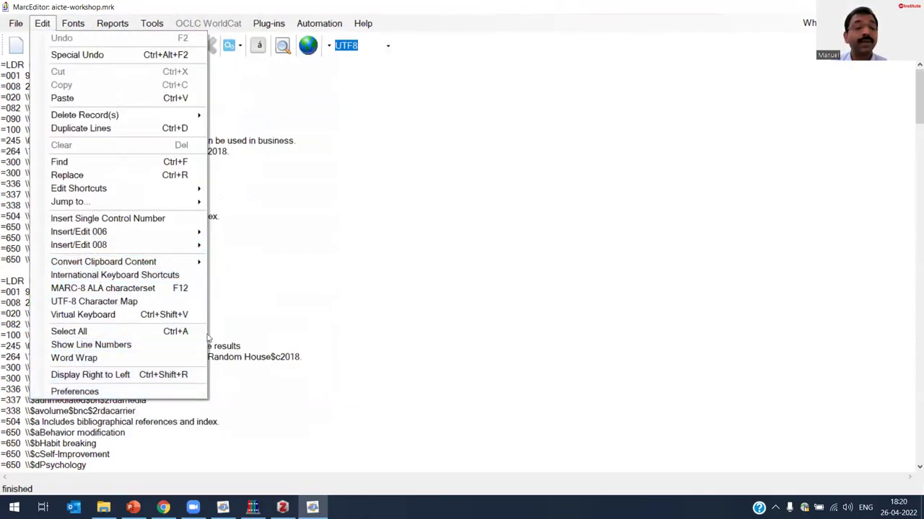
{"action": "left_click", "coordinate": [298, 226]}
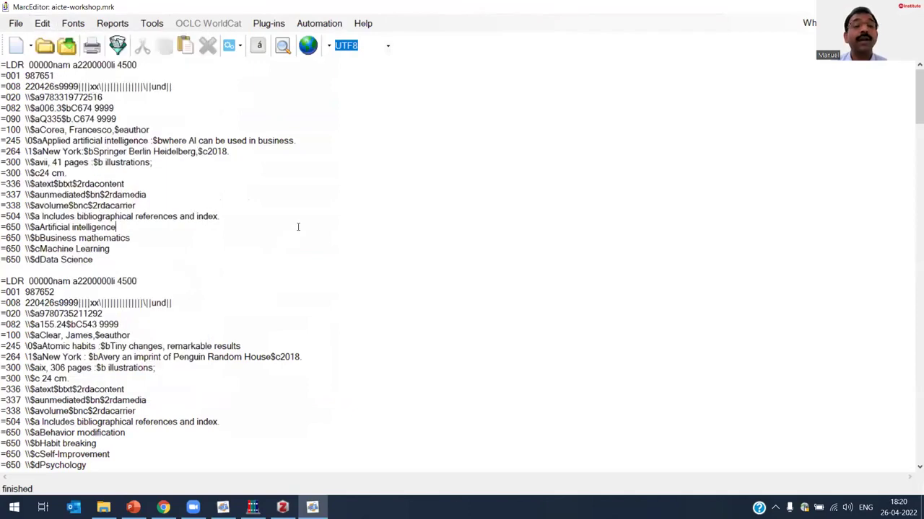
{"action": "left_click", "coordinate": [115, 24]}
{"action": "mouse_move", "coordinate": [153, 26]}
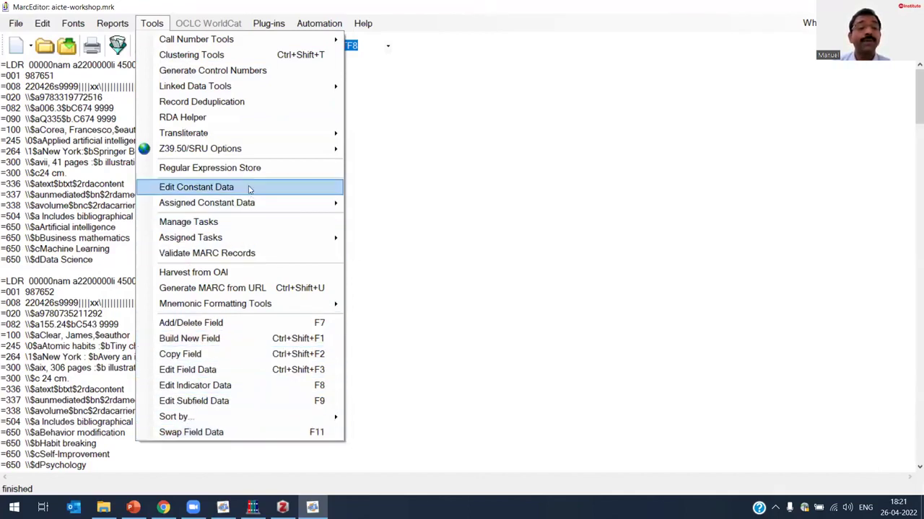
{"action": "mouse_move", "coordinate": [261, 152]}
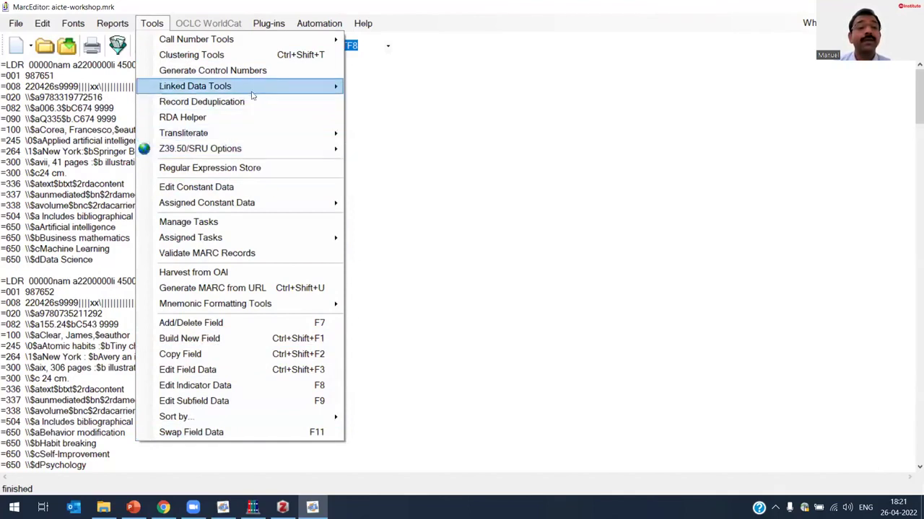
{"action": "left_click", "coordinate": [115, 40]}
{"action": "left_click", "coordinate": [101, 23]}
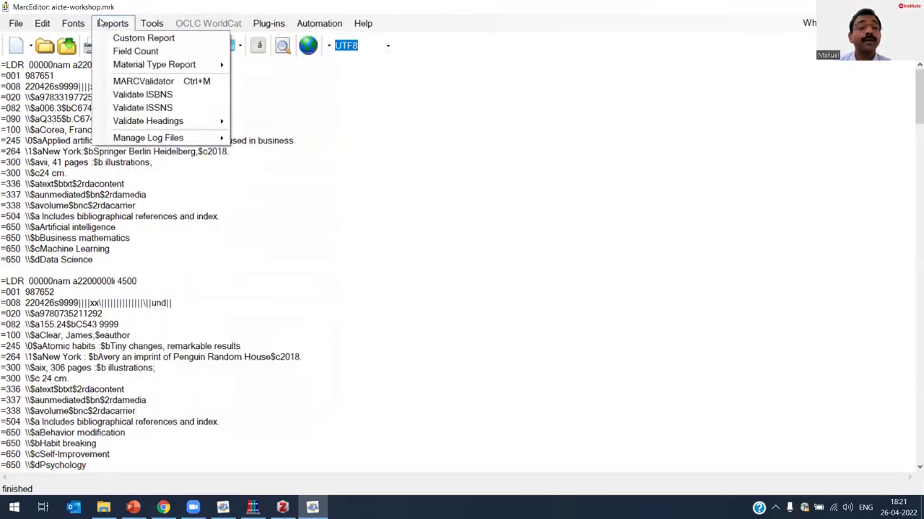
{"action": "mouse_move", "coordinate": [193, 125]}
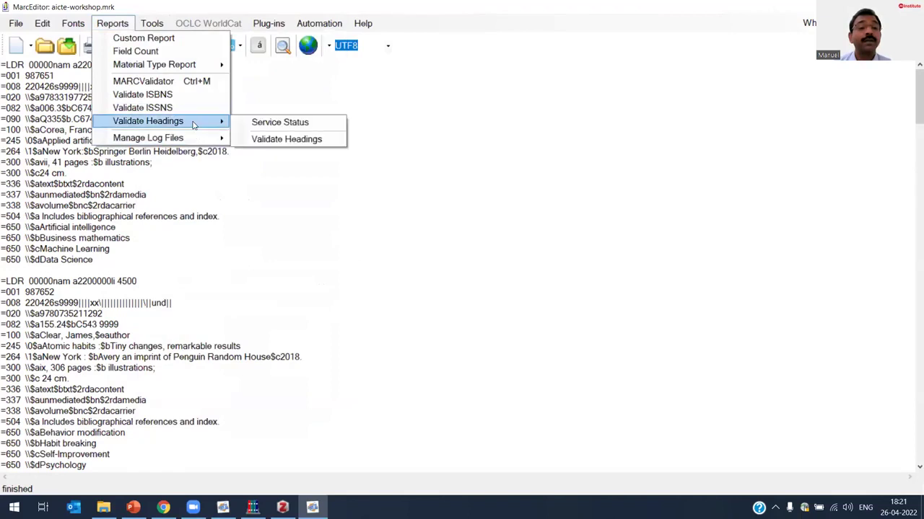
{"action": "left_click", "coordinate": [112, 23]}
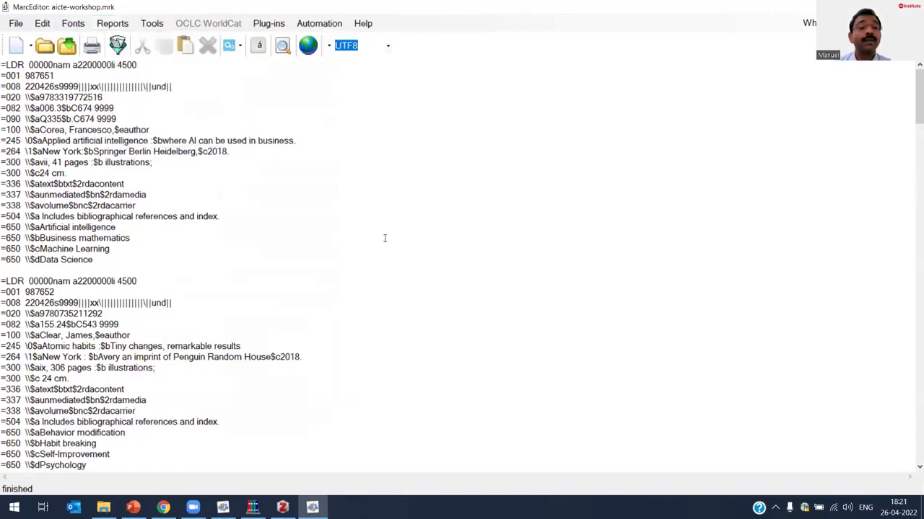
Compile the records into testmarc on the Desktop and close MarcEditor without saving
{"action": "left_click", "coordinate": [16, 23]}
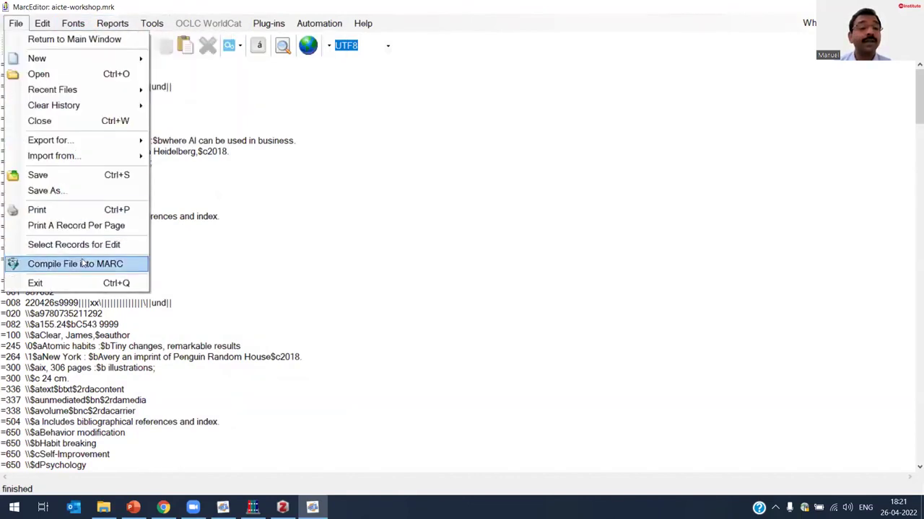
{"action": "left_click", "coordinate": [83, 263]}
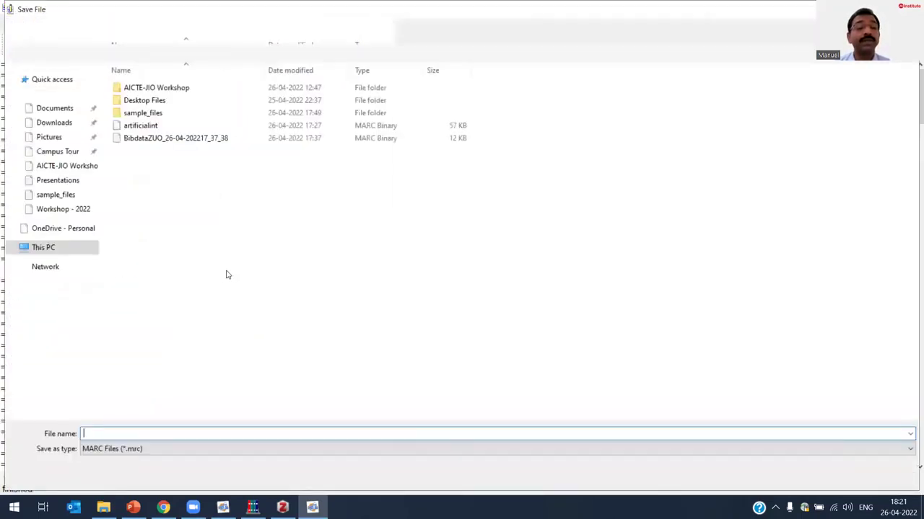
{"action": "left_click", "coordinate": [879, 475]}
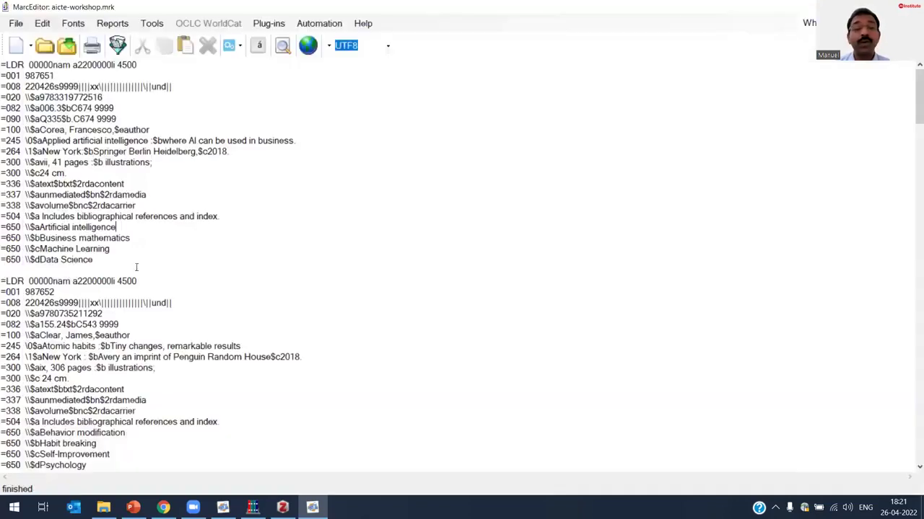
{"action": "left_click", "coordinate": [15, 23]}
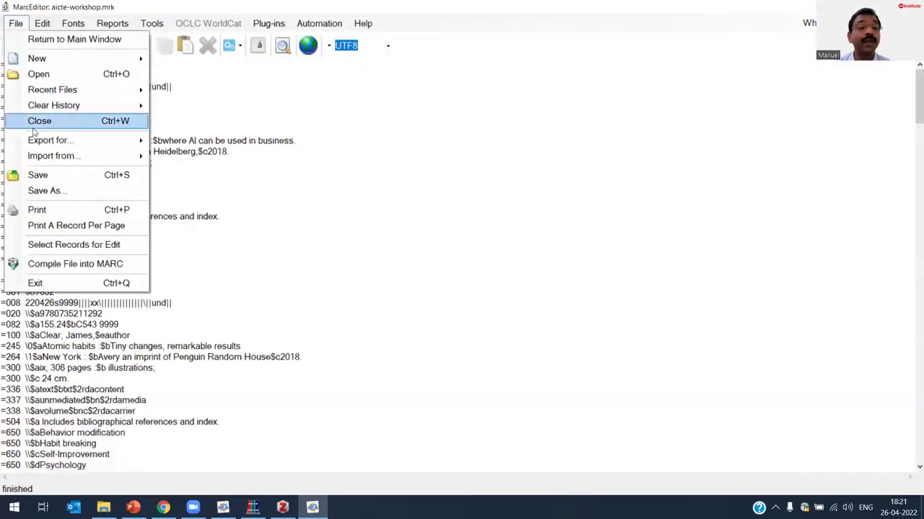
{"action": "left_click", "coordinate": [104, 265]}
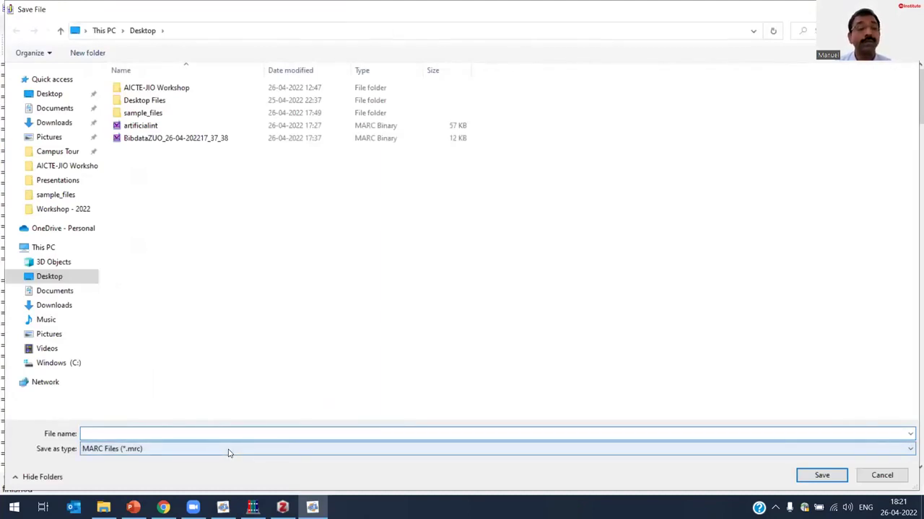
{"action": "type", "text": "testmarc"}
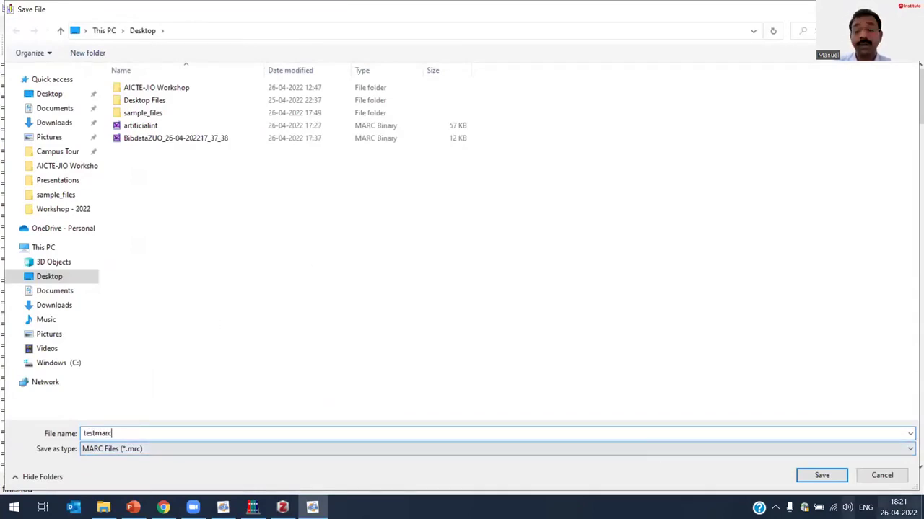
{"action": "left_click", "coordinate": [817, 477]}
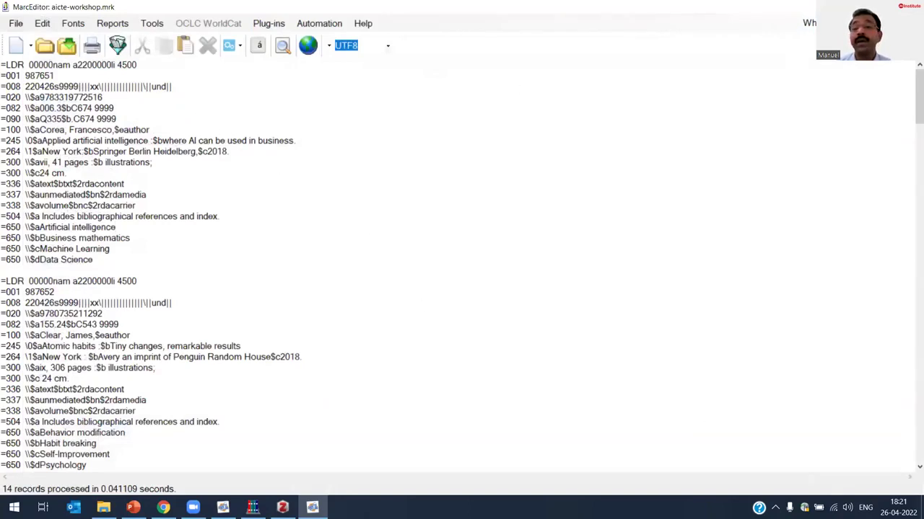
{"action": "left_click", "coordinate": [911, 6]}
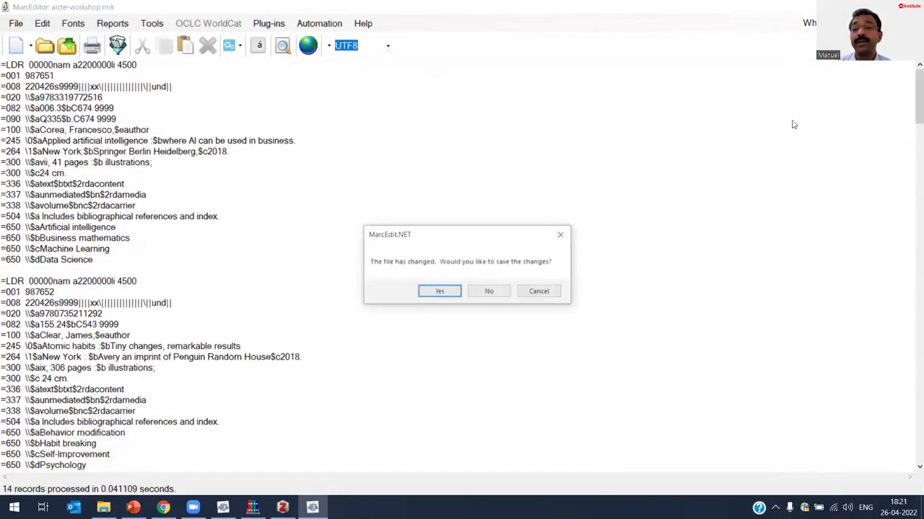
{"action": "left_click", "coordinate": [488, 292]}
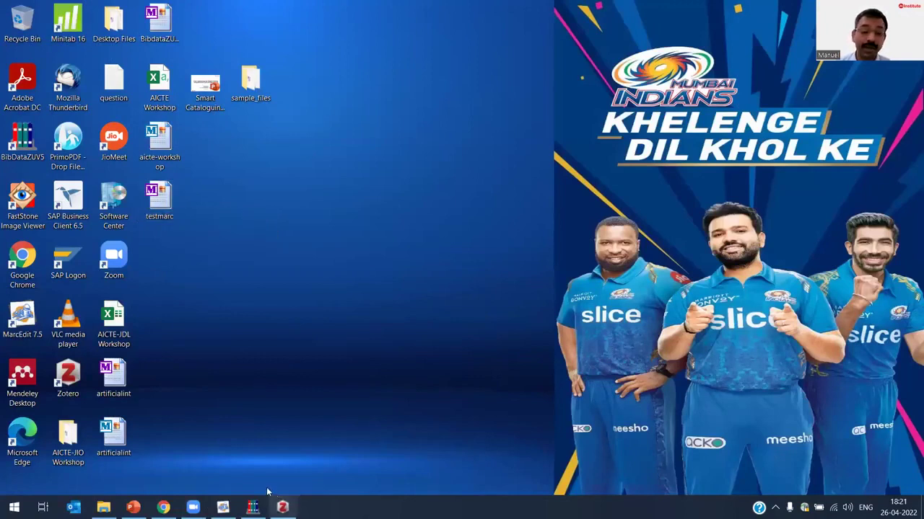
Restore MarcEdit and go to Tools > MARC Processing Tools > Generate > LC Subject Headings
{"action": "left_click", "coordinate": [222, 507]}
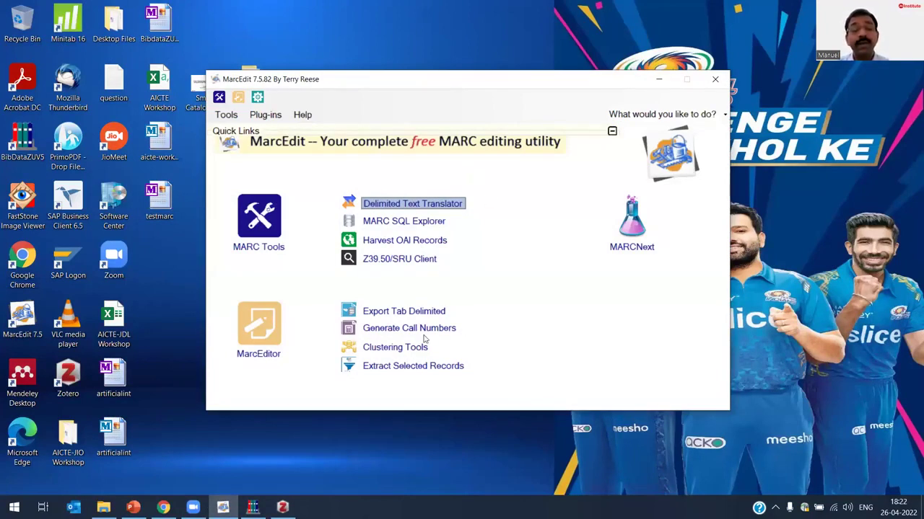
{"action": "left_click", "coordinate": [226, 115]}
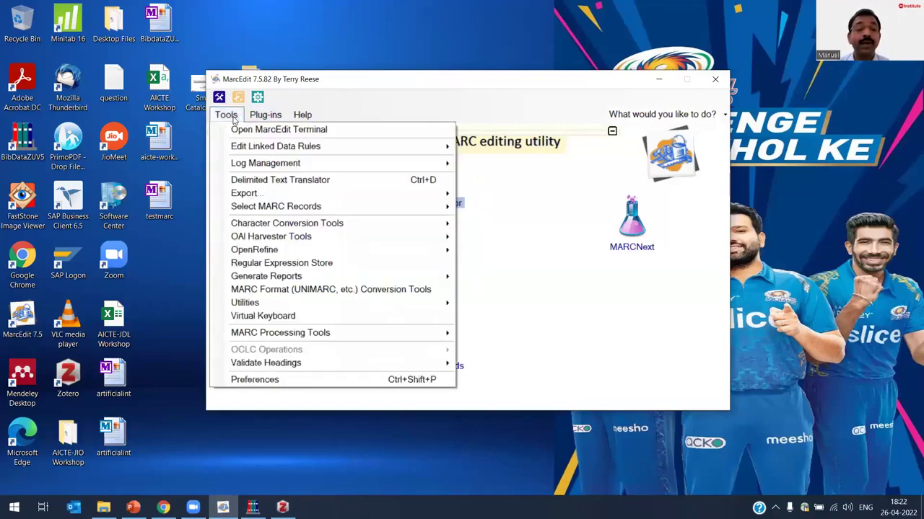
{"action": "mouse_move", "coordinate": [330, 334]}
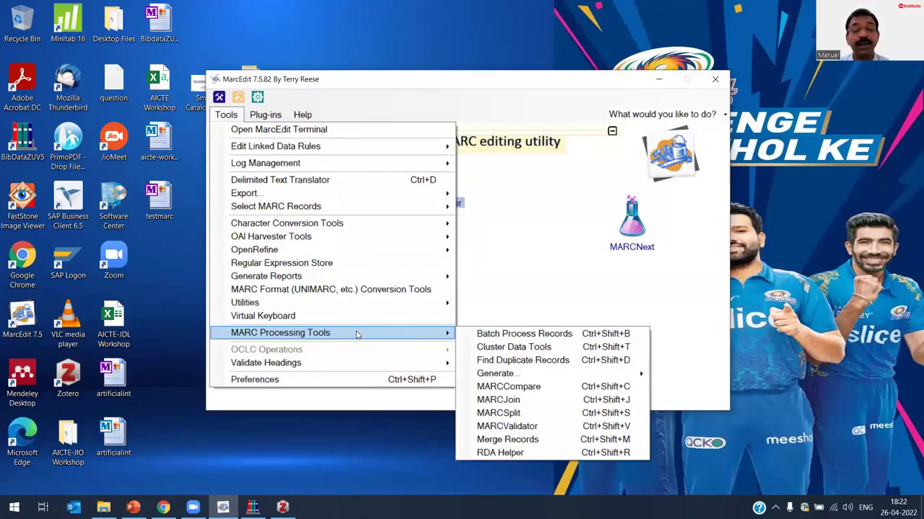
{"action": "mouse_move", "coordinate": [357, 276]}
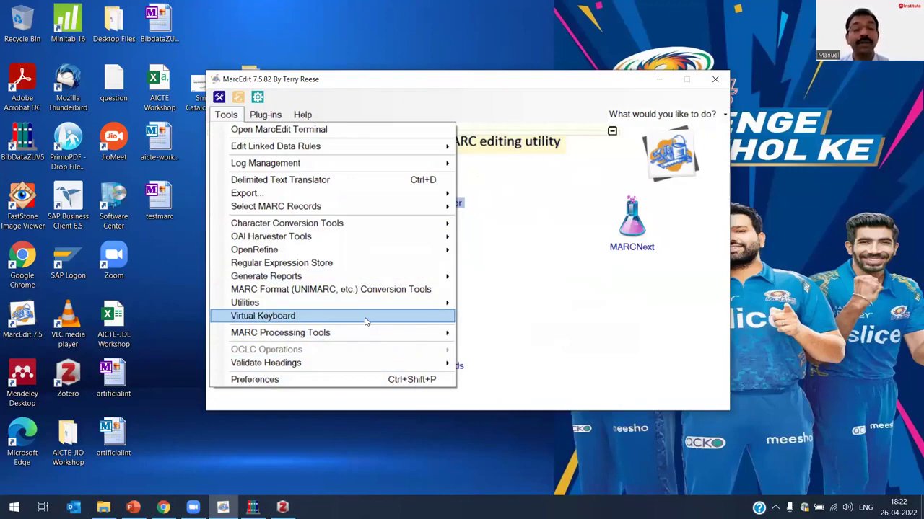
{"action": "mouse_move", "coordinate": [365, 332]}
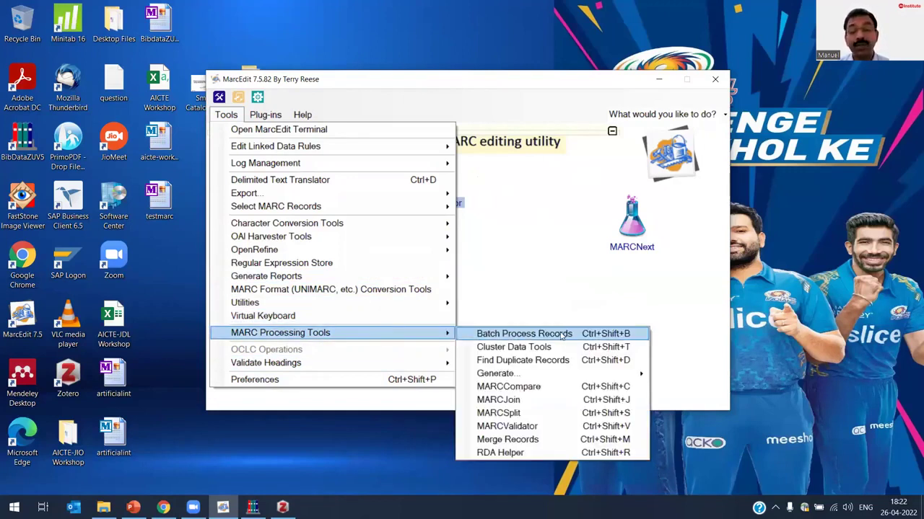
{"action": "mouse_move", "coordinate": [552, 373]}
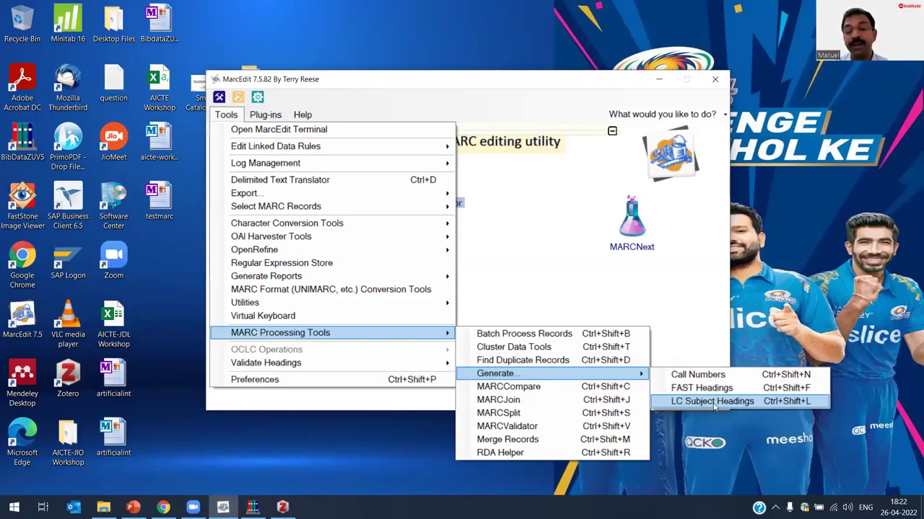
Open Generate LCSH Headings with Desktop\testmarc.mrc as the source file
{"action": "left_click", "coordinate": [715, 407]}
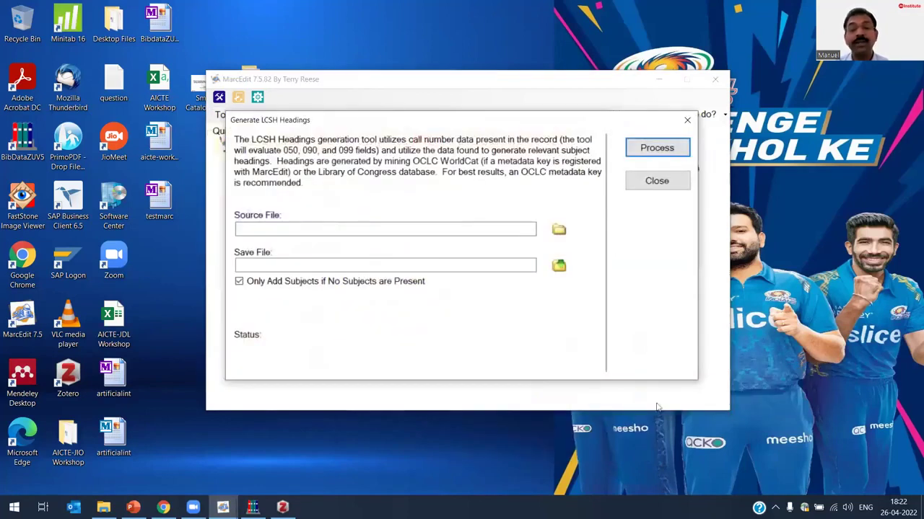
{"action": "left_click", "coordinate": [560, 237]}
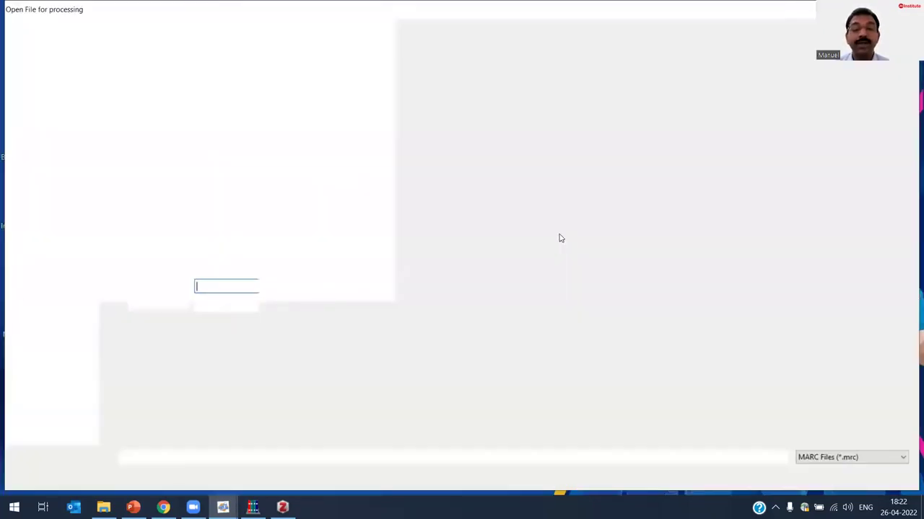
{"action": "left_click", "coordinate": [48, 95]}
{"action": "left_click", "coordinate": [142, 152]}
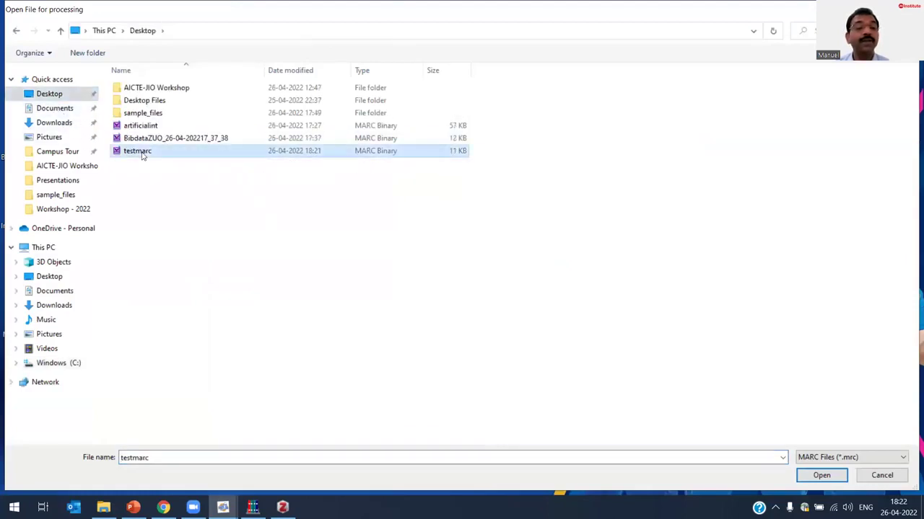
{"action": "left_click", "coordinate": [823, 476]}
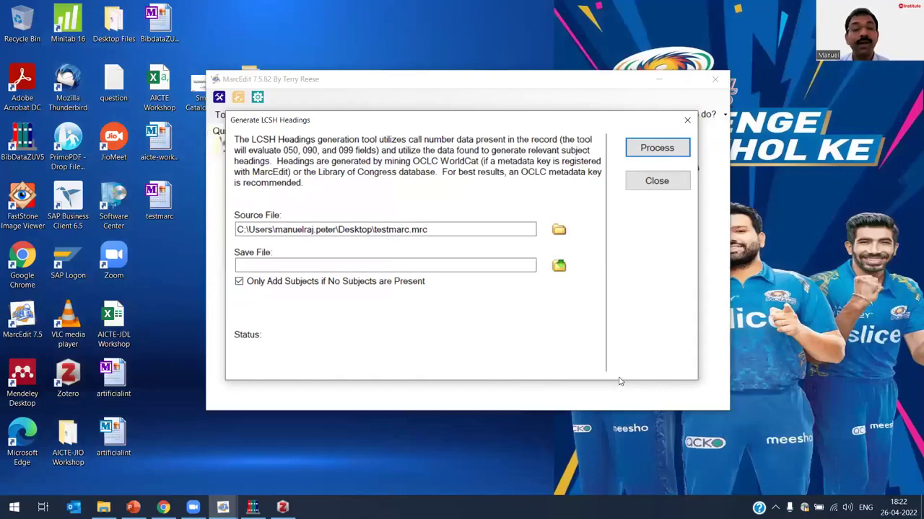
Save the output as testmarcwithlc.mrc on the Desktop and process, inserting 18 subjects
{"action": "left_click", "coordinate": [559, 267]}
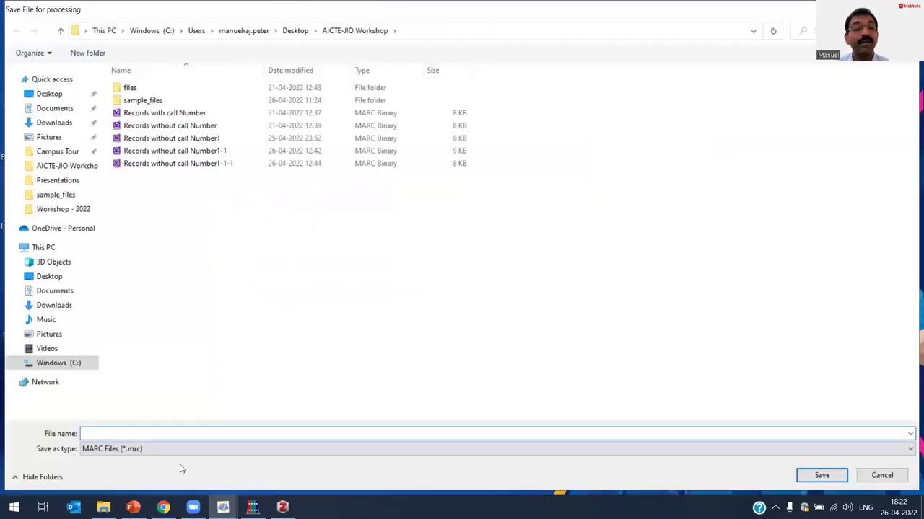
{"action": "left_click", "coordinate": [54, 95]}
{"action": "left_click", "coordinate": [166, 433]}
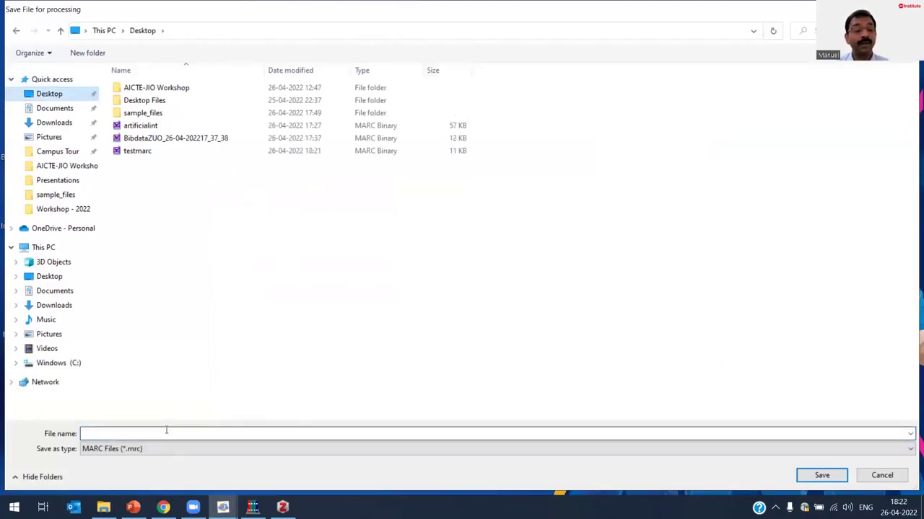
{"action": "type", "text": "testmar"}
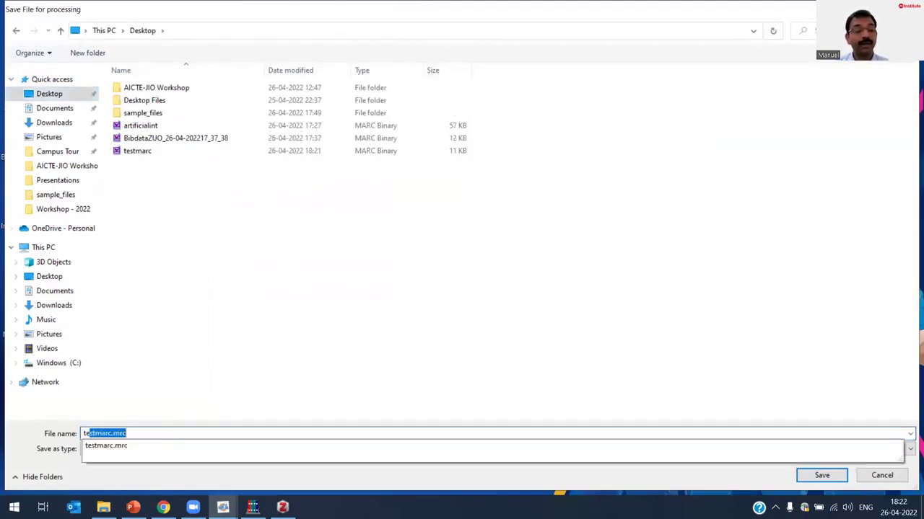
{"action": "type", "text": "cwithlc"}
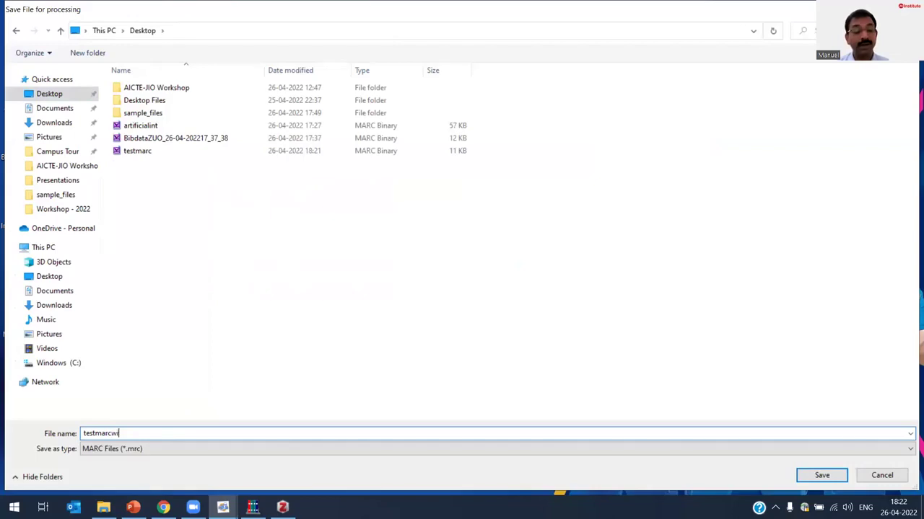
{"action": "left_click", "coordinate": [822, 476]}
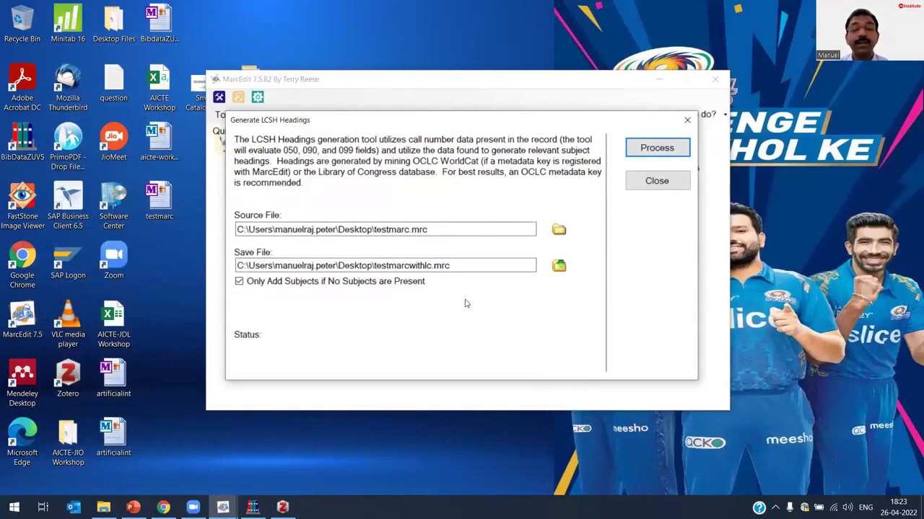
{"action": "left_click", "coordinate": [667, 149]}
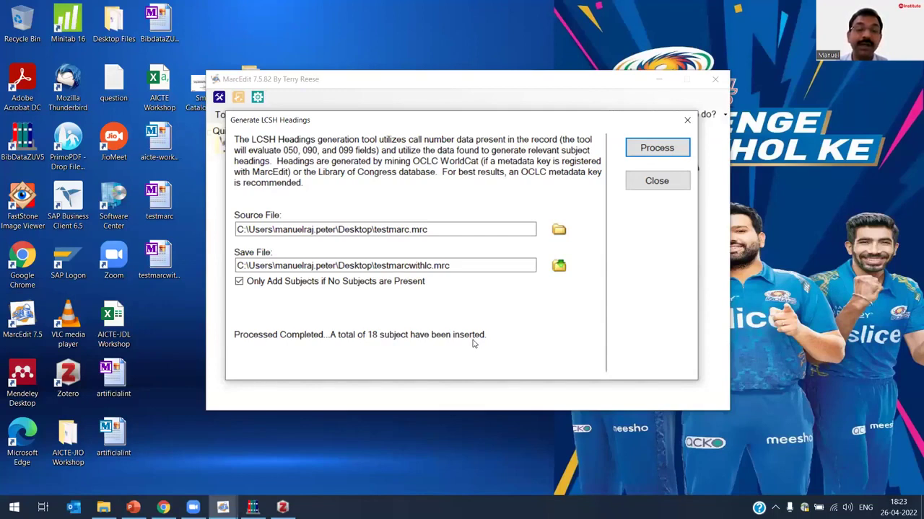
Break testmarcwithlc into testmarcwithlc.mrk and view its Artificial intelligence 650 headings in MarcEditor
{"action": "left_click", "coordinate": [656, 182]}
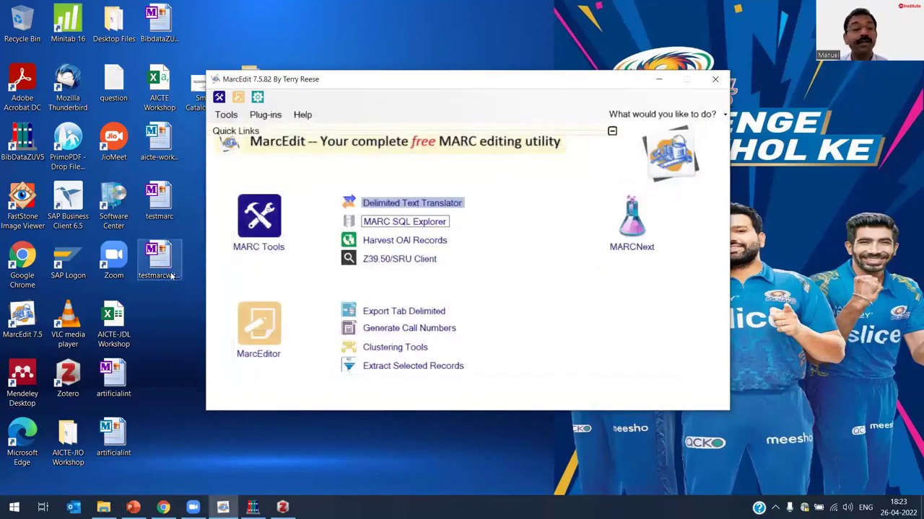
{"action": "left_click", "coordinate": [661, 80]}
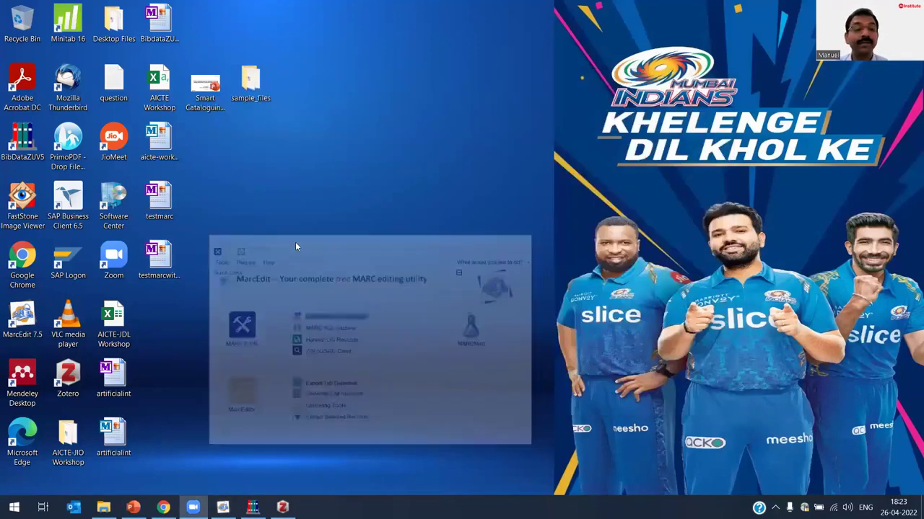
{"action": "double_click", "coordinate": [167, 268]}
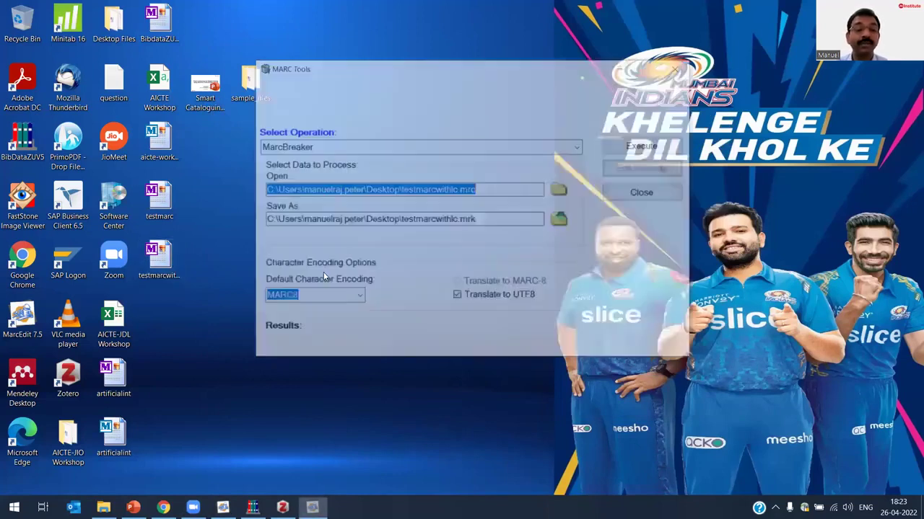
{"action": "left_click", "coordinate": [652, 146]}
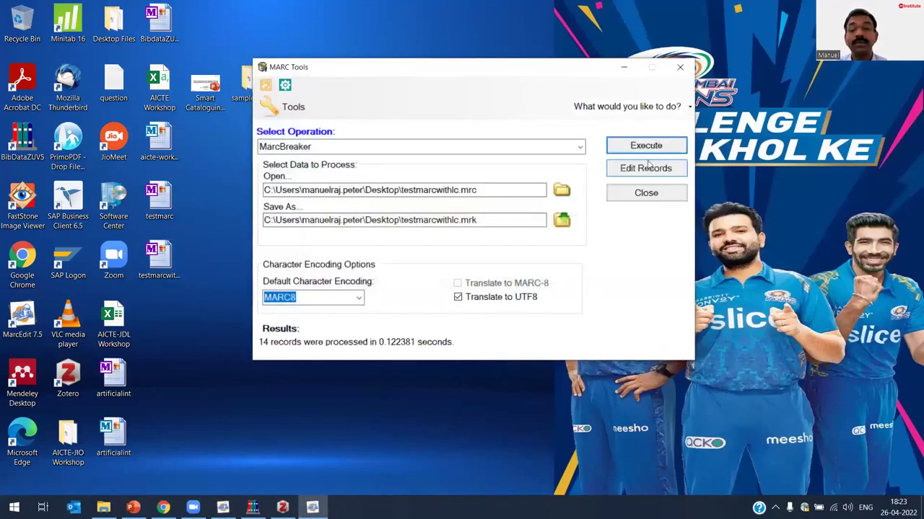
{"action": "left_click", "coordinate": [645, 171]}
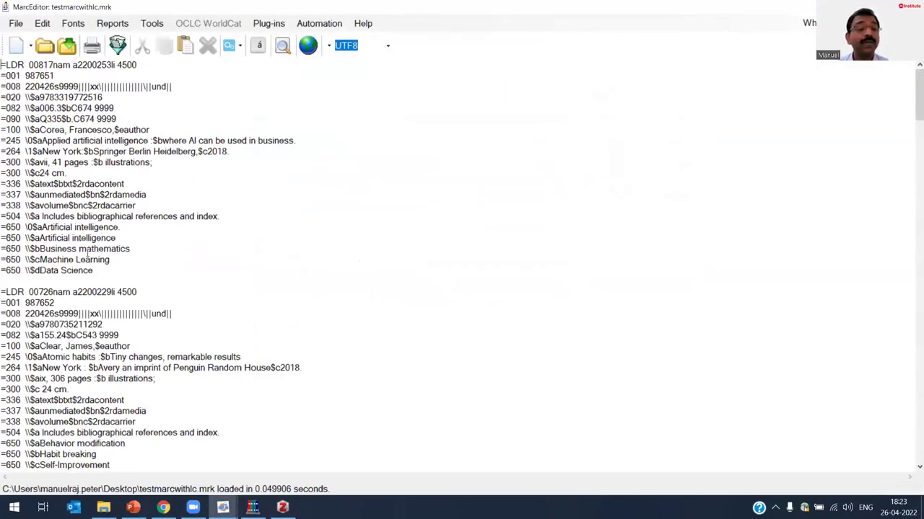
{"action": "left_click_drag", "start_coordinate": [121, 238], "coordinate": [6, 227]}
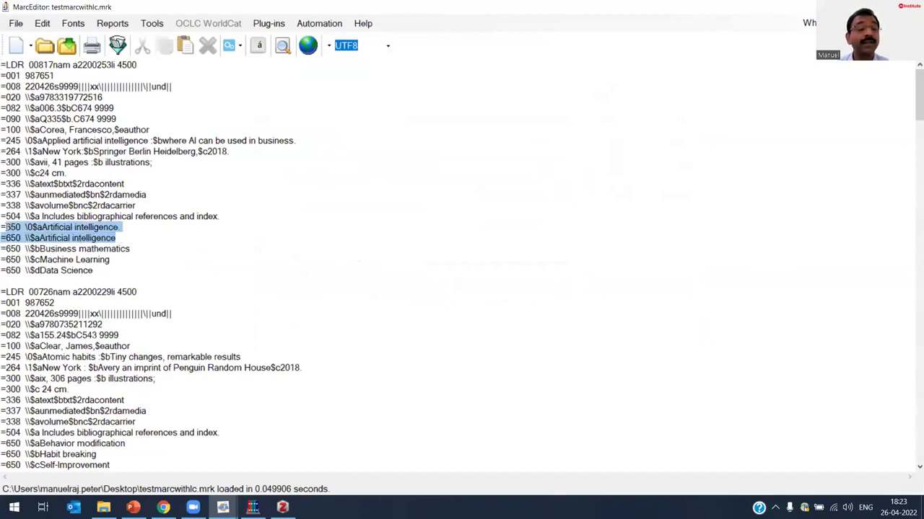
{"action": "left_click", "coordinate": [95, 263]}
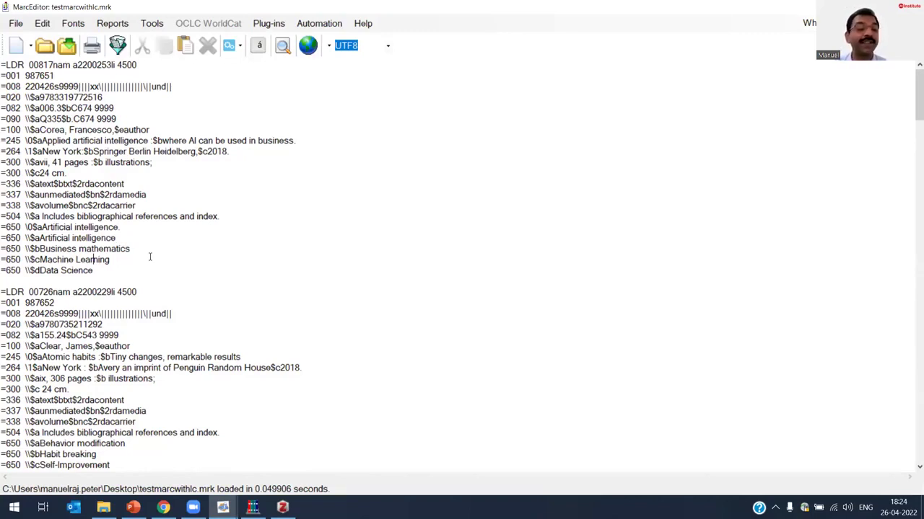
{"action": "scroll", "coordinate": [216, 271], "scroll_direction": "down", "scroll_amount": 4}
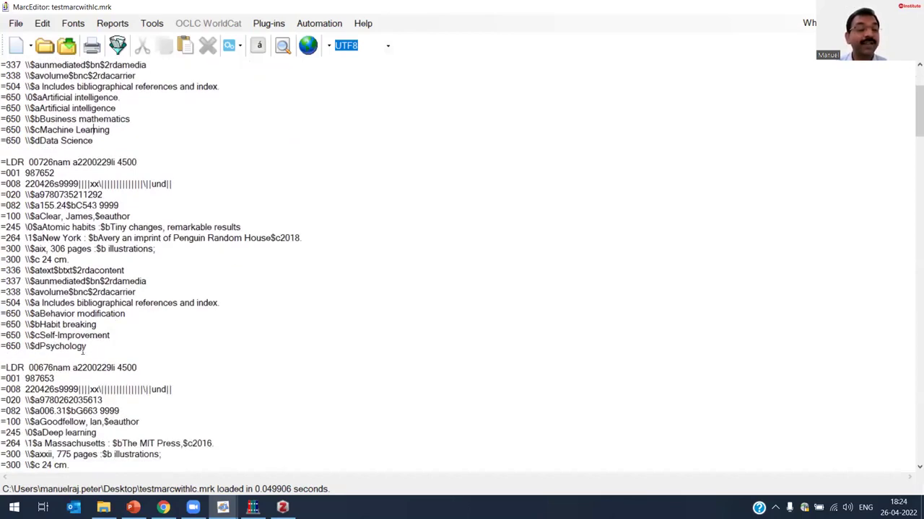
{"action": "scroll", "coordinate": [80, 351], "scroll_direction": "down", "scroll_amount": 5}
{"action": "scroll", "coordinate": [85, 363], "scroll_direction": "down", "scroll_amount": 10}
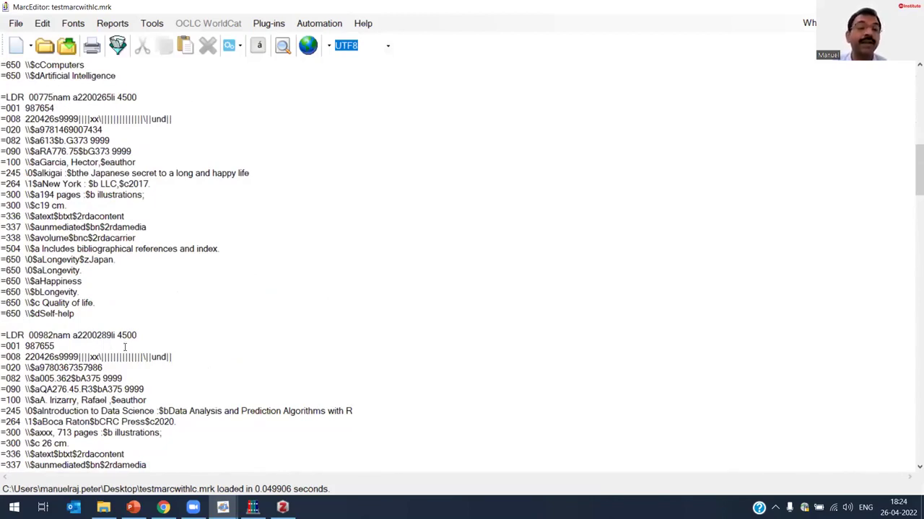
{"action": "scroll", "coordinate": [125, 347], "scroll_direction": "down", "scroll_amount": 7}
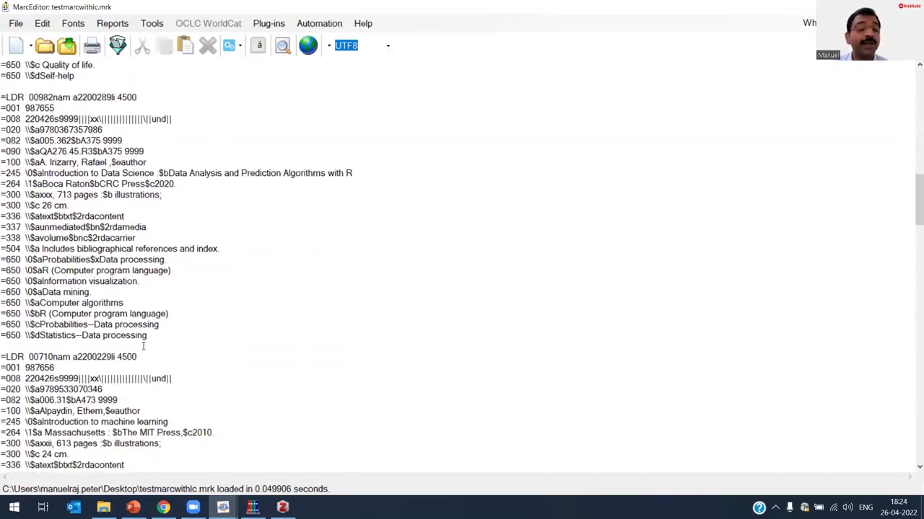
{"action": "scroll", "coordinate": [142, 346], "scroll_direction": "up", "scroll_amount": 1}
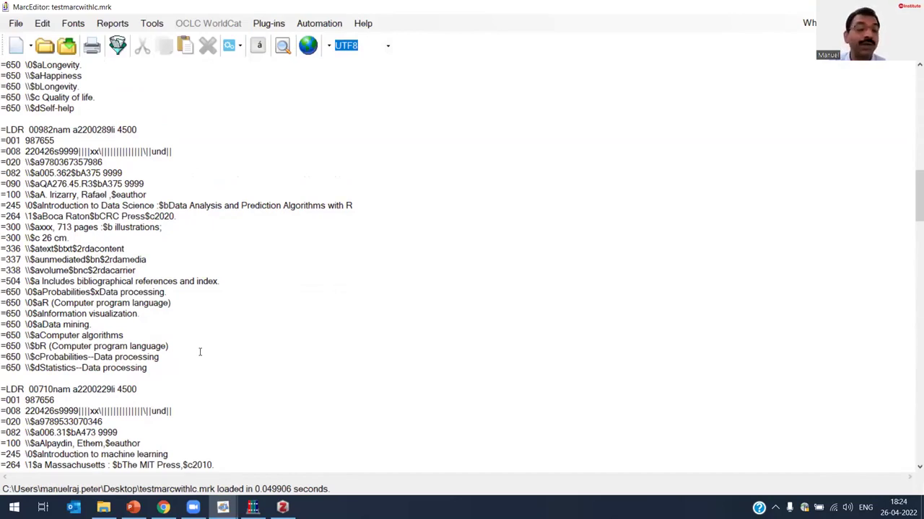
{"action": "scroll", "coordinate": [215, 361], "scroll_direction": "down", "scroll_amount": 6}
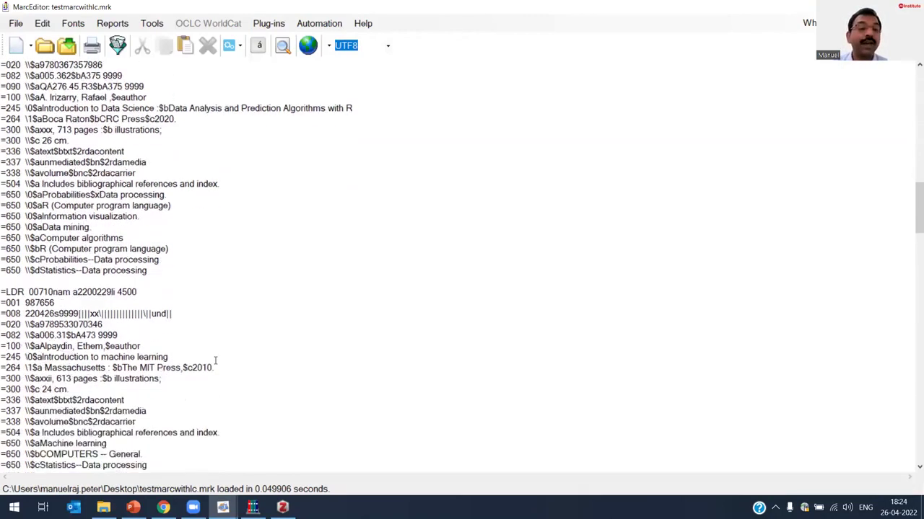
{"action": "scroll", "coordinate": [221, 361], "scroll_direction": "down", "scroll_amount": 6}
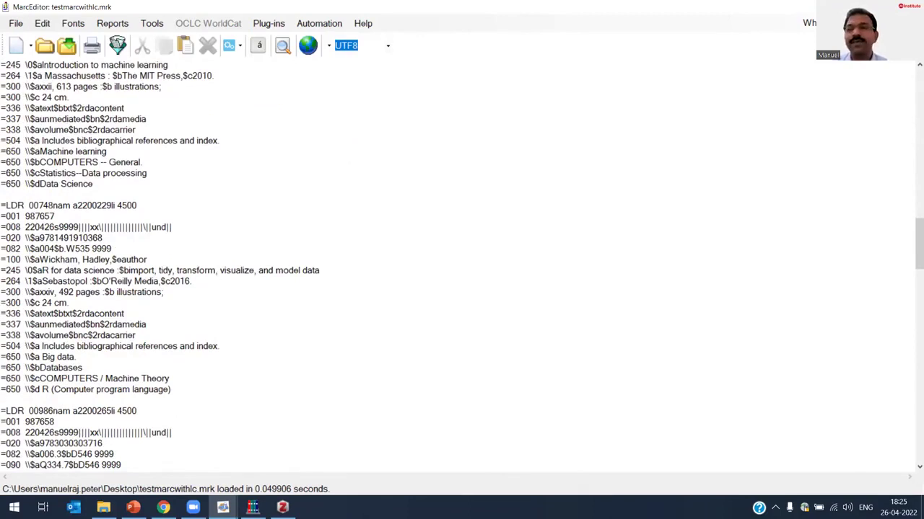
Close MarcEditor, then open and dismiss the Generate Call Numbers tool
{"action": "left_click", "coordinate": [913, 7]}
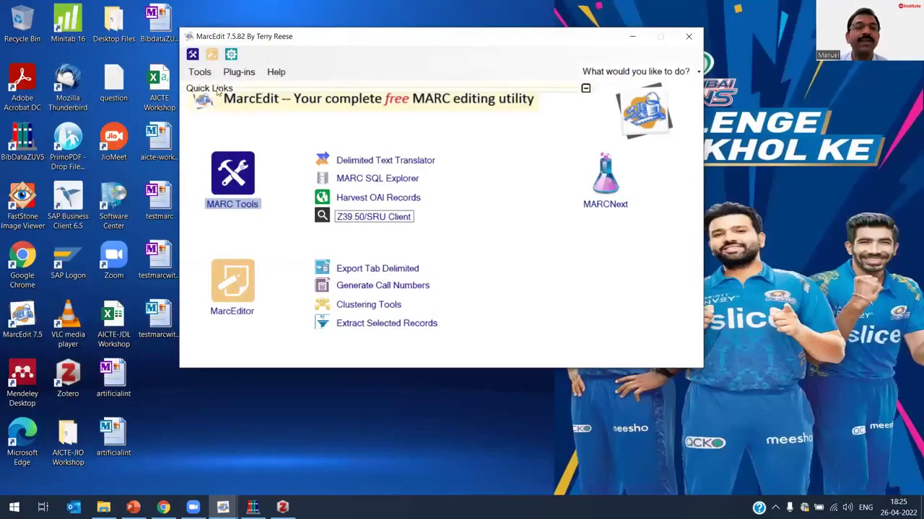
{"action": "left_click", "coordinate": [200, 71]}
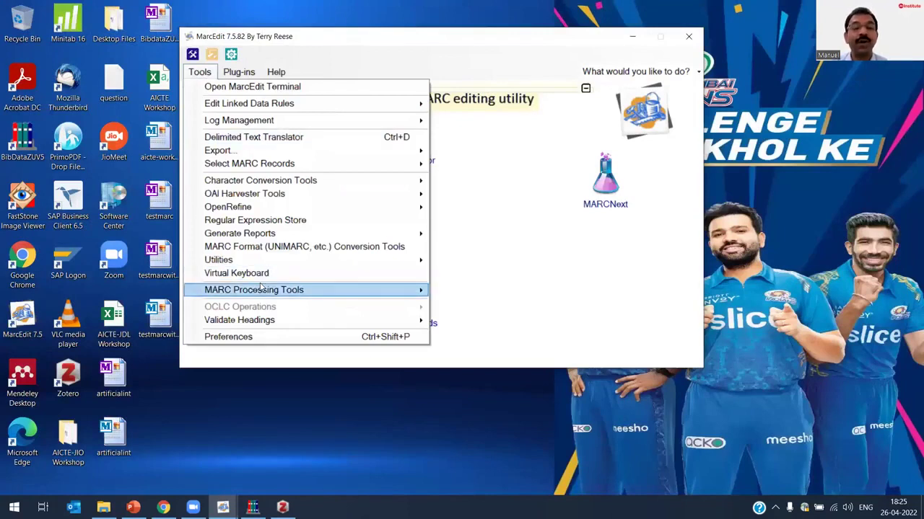
{"action": "mouse_move", "coordinate": [226, 82]}
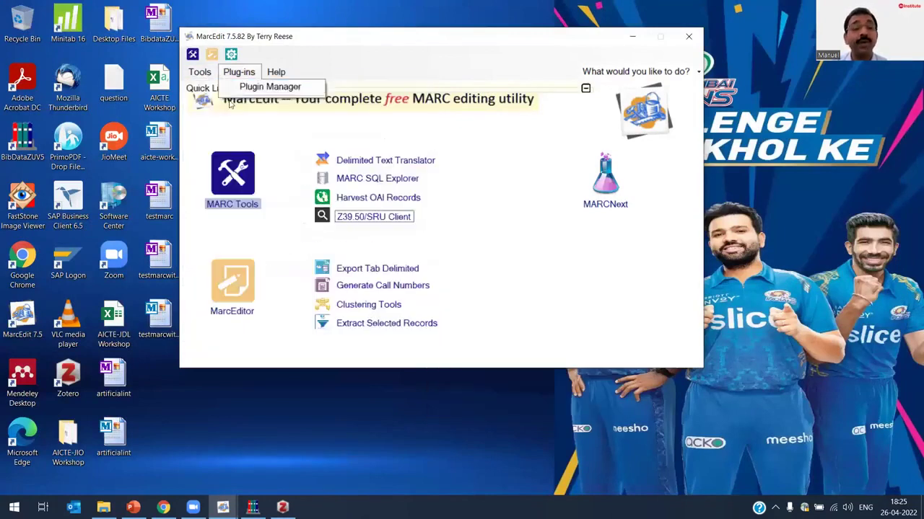
{"action": "mouse_move", "coordinate": [200, 73]}
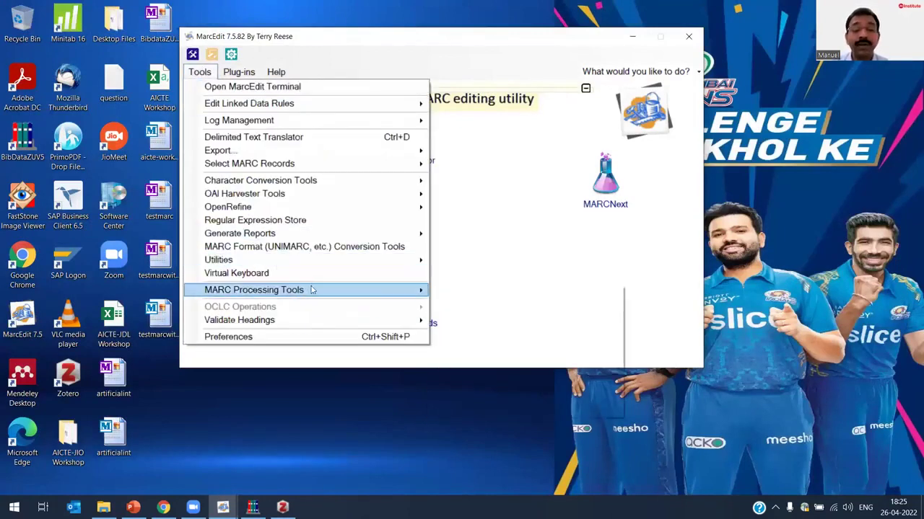
{"action": "mouse_move", "coordinate": [311, 289]}
{"action": "mouse_move", "coordinate": [546, 331]}
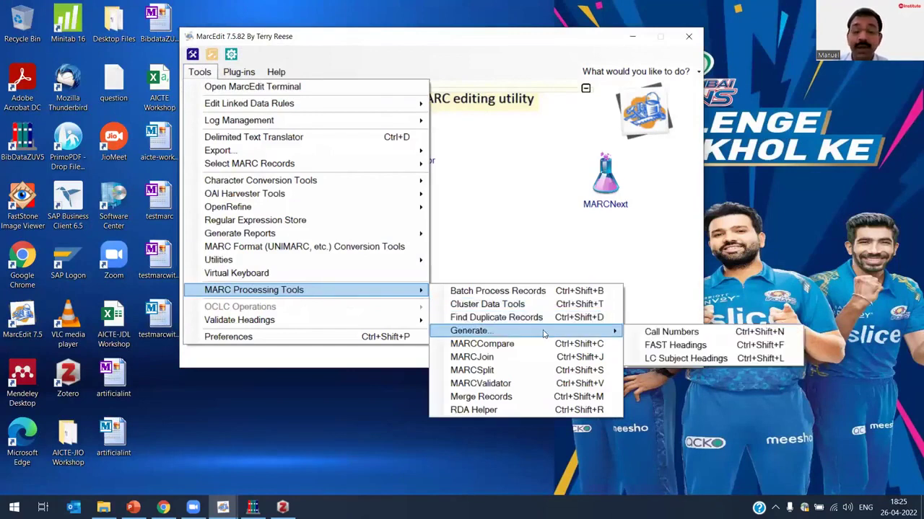
{"action": "left_click", "coordinate": [696, 337]}
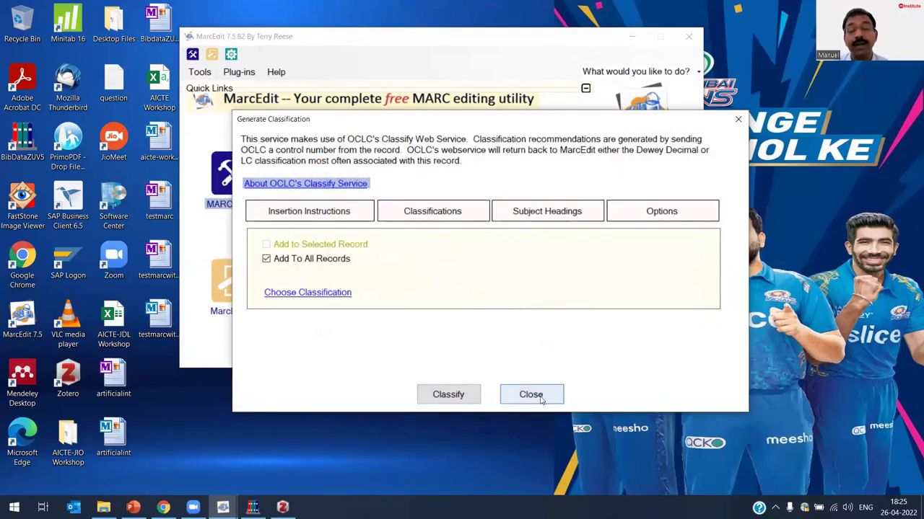
{"action": "left_click", "coordinate": [541, 401]}
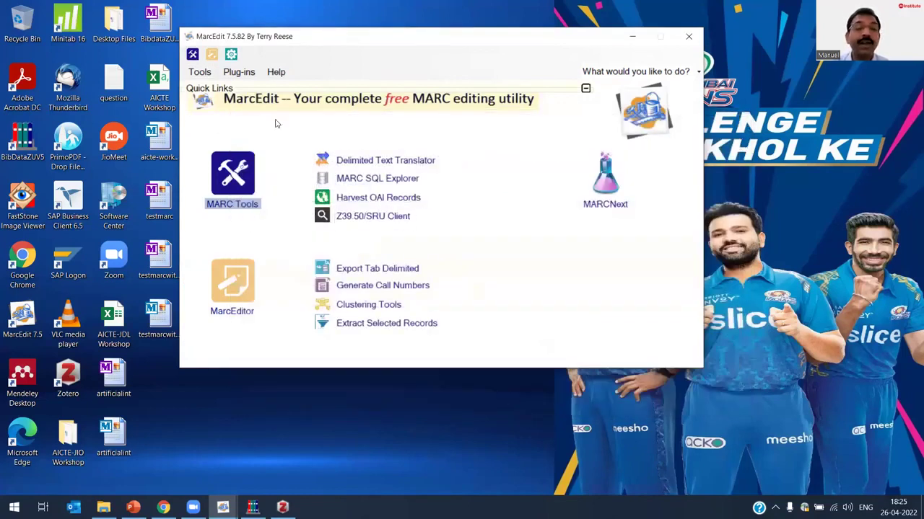
Browse the Tools and Help menus, then open and dismiss Batch Process Records
{"action": "left_click", "coordinate": [200, 71]}
{"action": "left_click", "coordinate": [276, 72]}
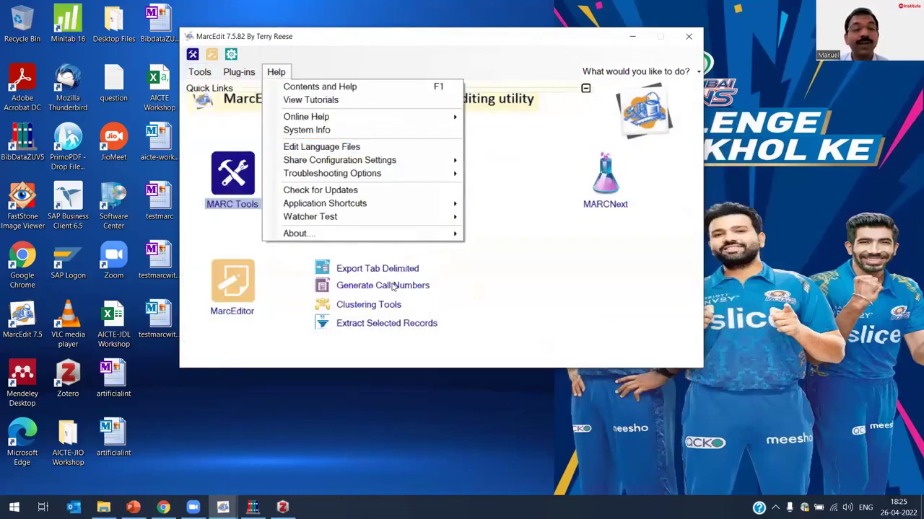
{"action": "left_click", "coordinate": [200, 72]}
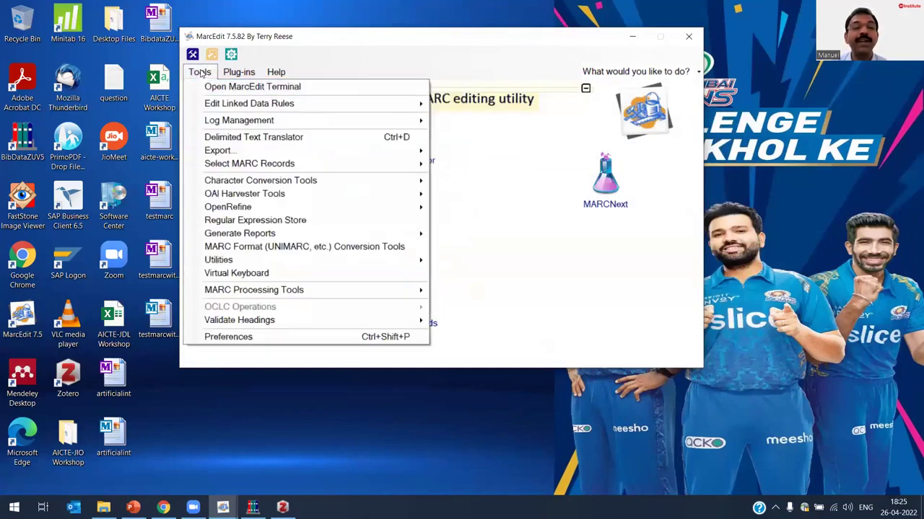
{"action": "left_click", "coordinate": [303, 296]}
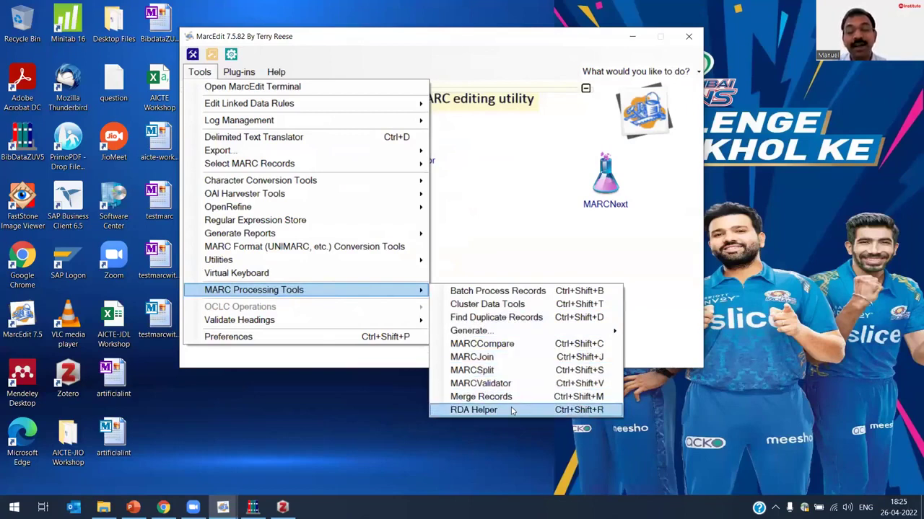
{"action": "left_click", "coordinate": [515, 292]}
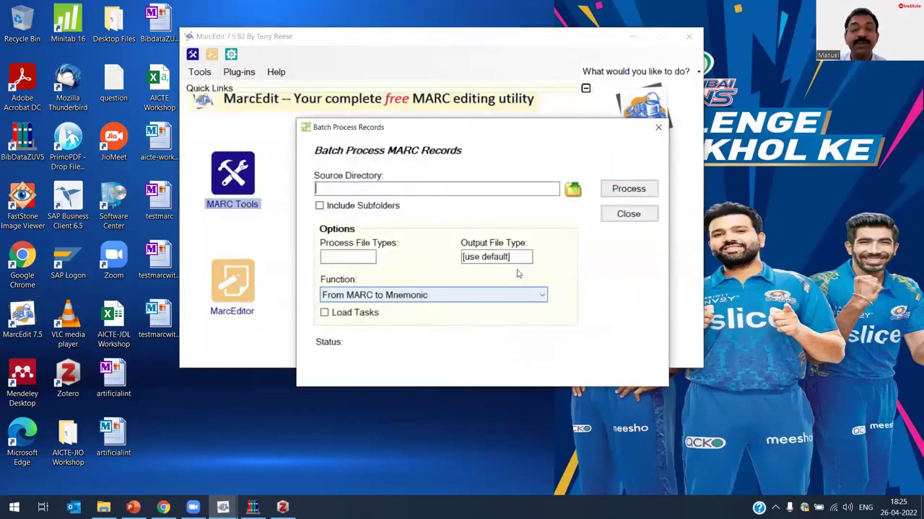
{"action": "left_click", "coordinate": [633, 215]}
Close the Tools menu and move the MarcEdit window lower on the desktop
{"action": "left_click", "coordinate": [200, 72]}
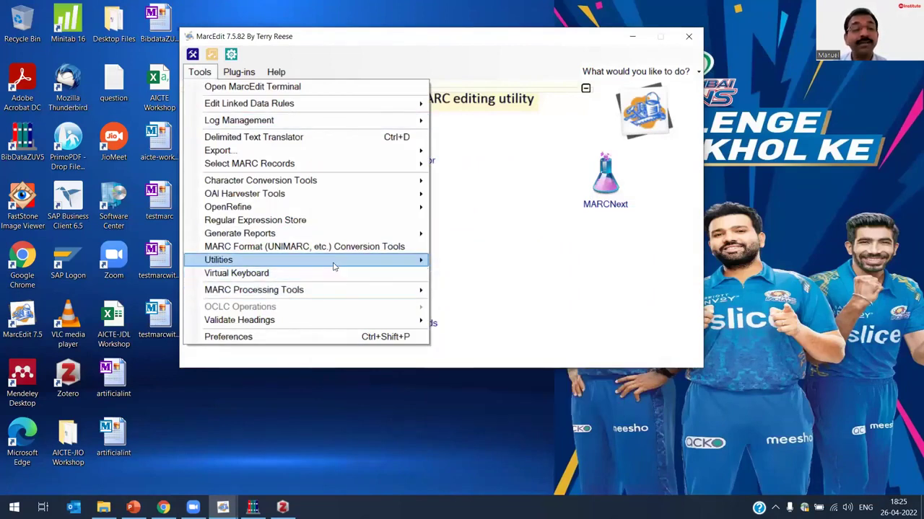
{"action": "mouse_move", "coordinate": [336, 264]}
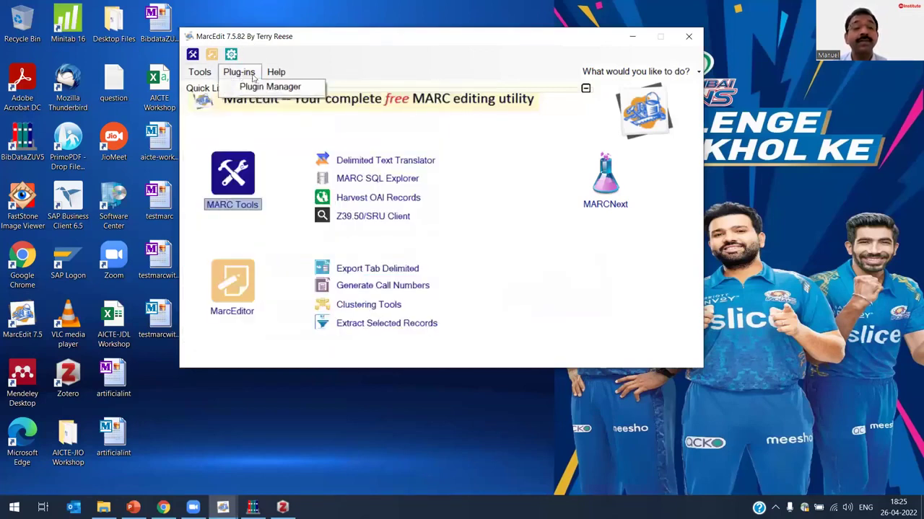
{"action": "mouse_move", "coordinate": [205, 75]}
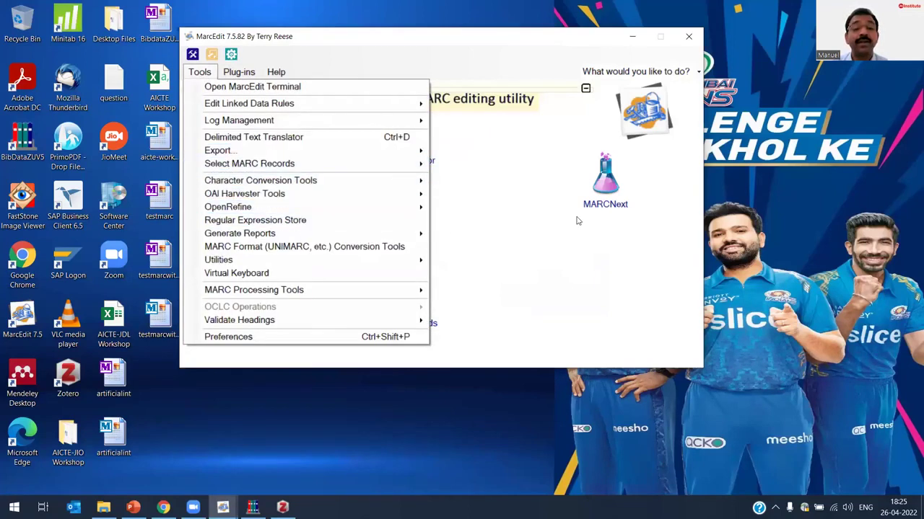
{"action": "left_click", "coordinate": [445, 49]}
{"action": "left_click_drag", "start_coordinate": [527, 42], "coordinate": [550, 83]}
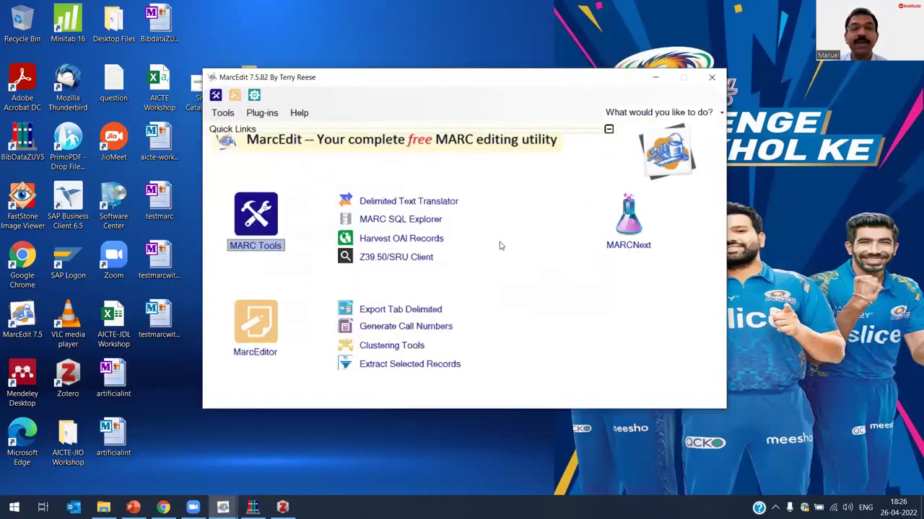